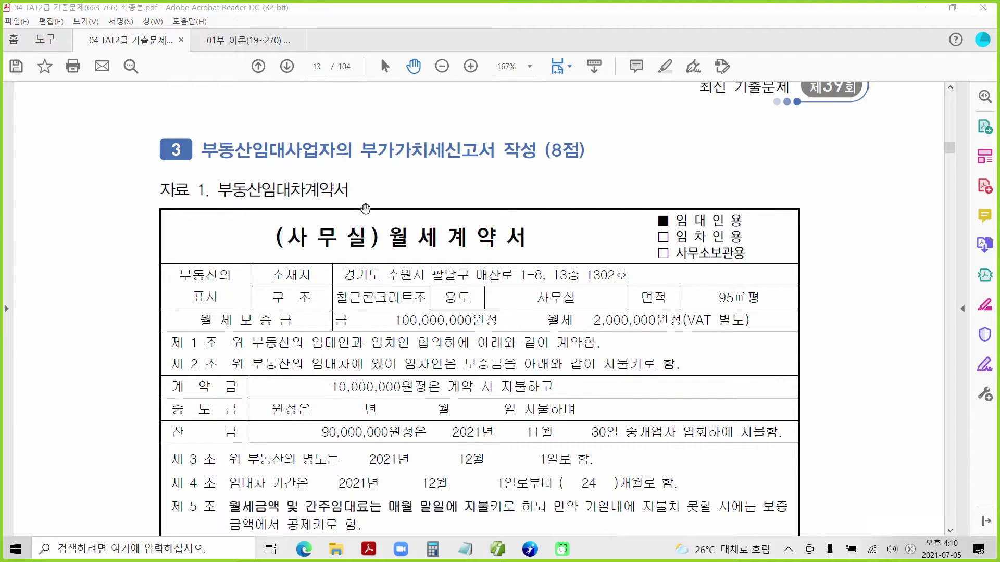
# Highlight the return task title in yellow.
pyautogui.moveTo(360, 151); pyautogui.dragTo(560, 152)
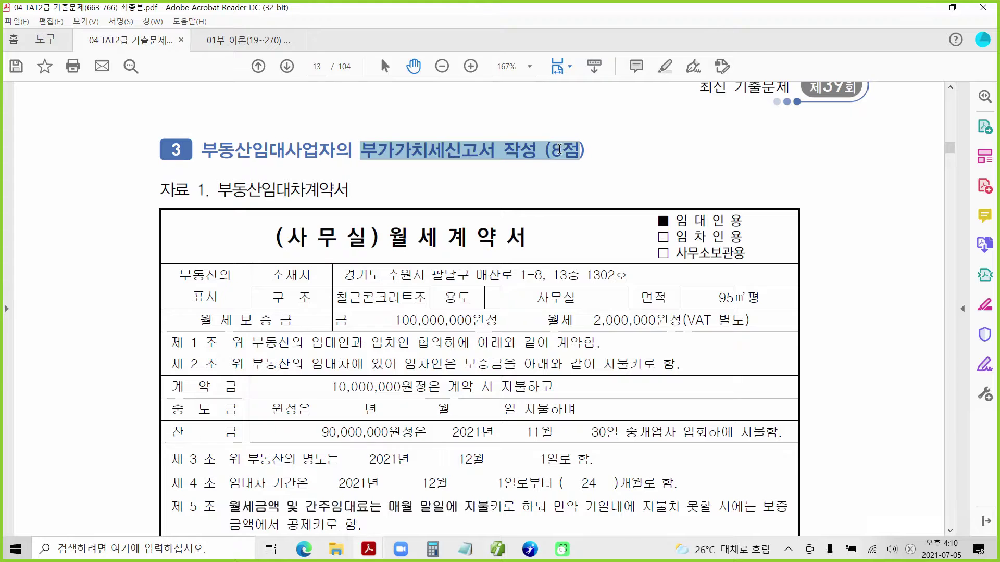
pyautogui.rightClick(560, 152)
pyautogui.click(604, 189)
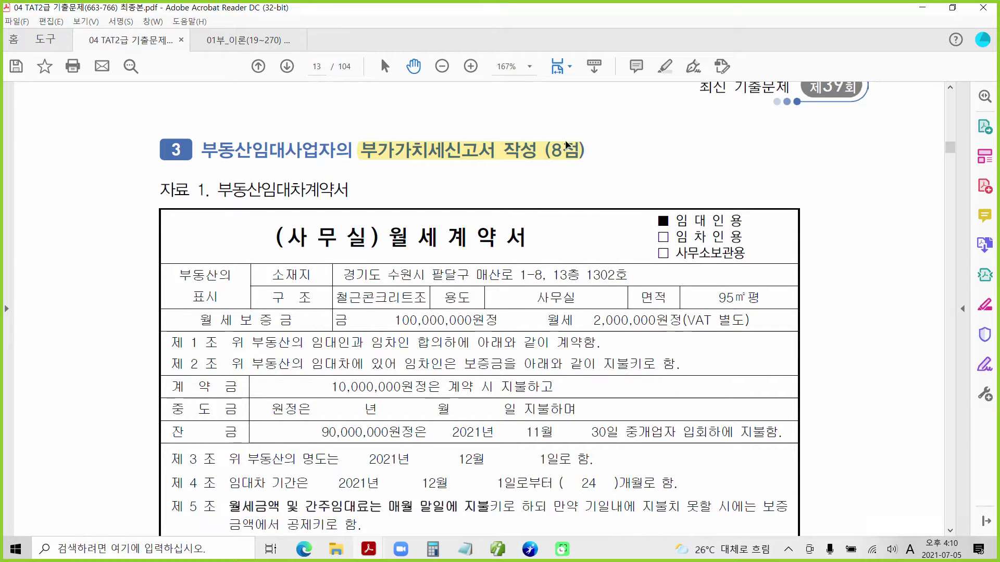
pyautogui.scroll(-2, 276, 394)
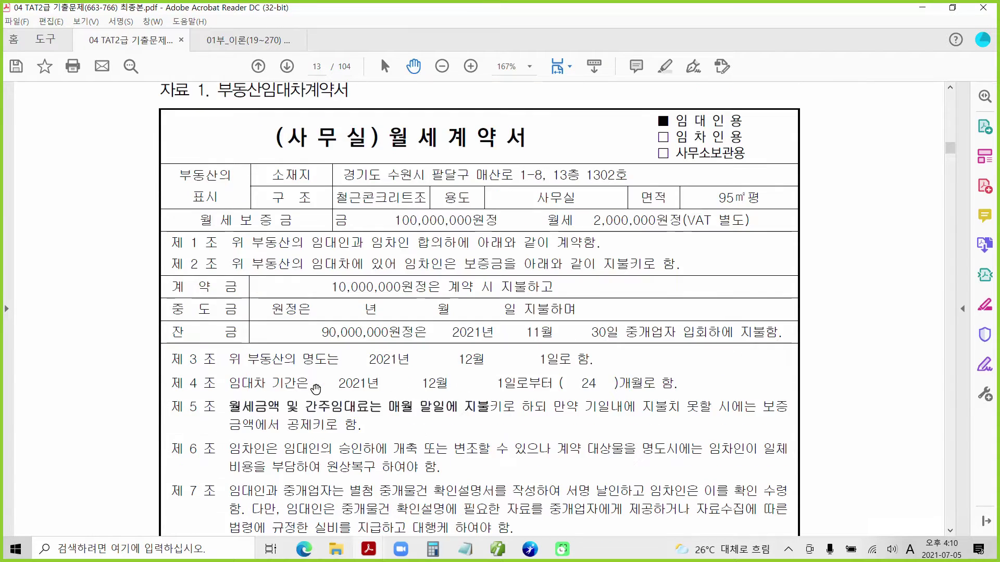
pyautogui.scroll(1, 316, 389)
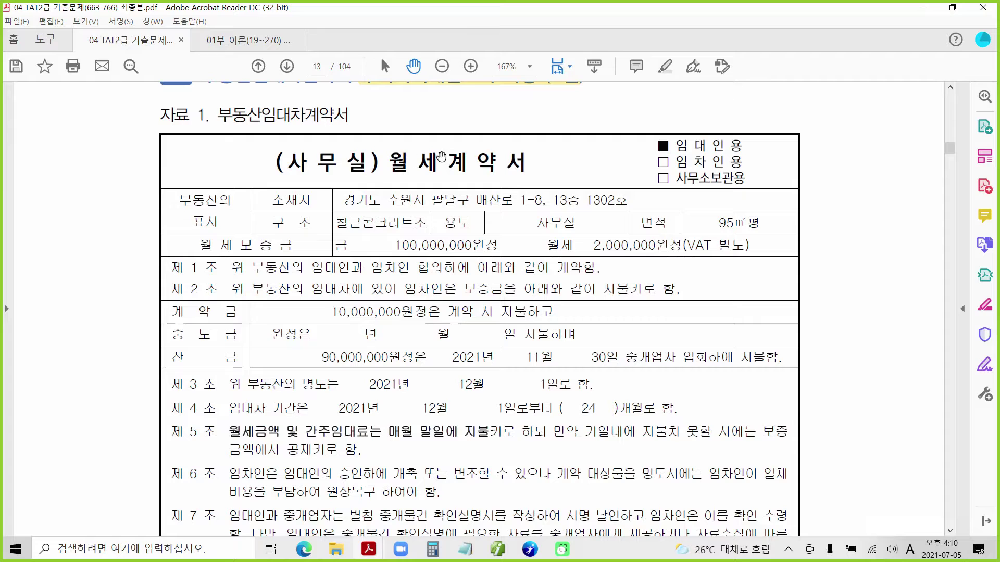
# Highlight the 100,000,000 deposit and 2,000,000 monthly rent amounts in yellow.
pyautogui.moveTo(394, 248); pyautogui.dragTo(466, 248)
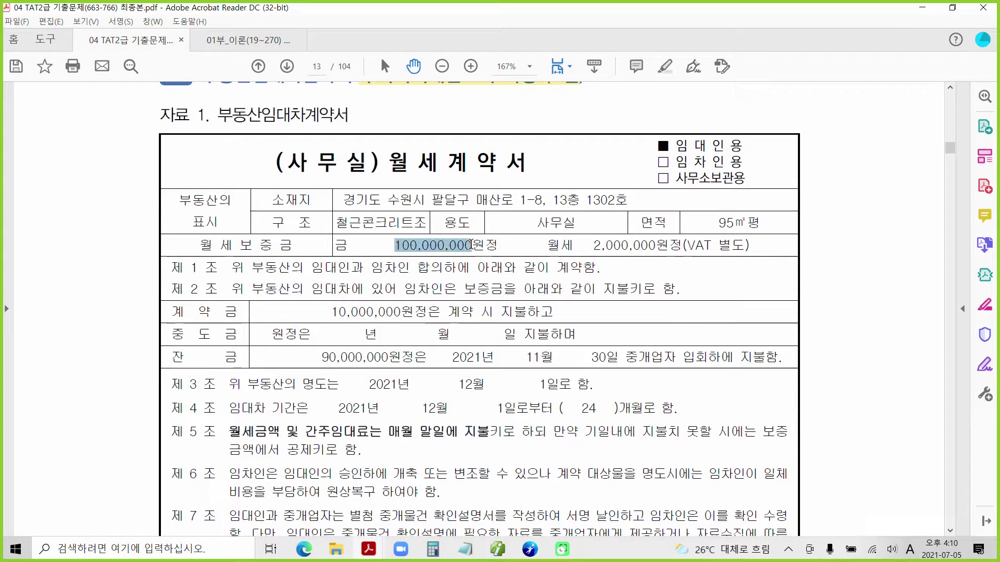
pyautogui.rightClick(463, 248)
pyautogui.click(507, 284)
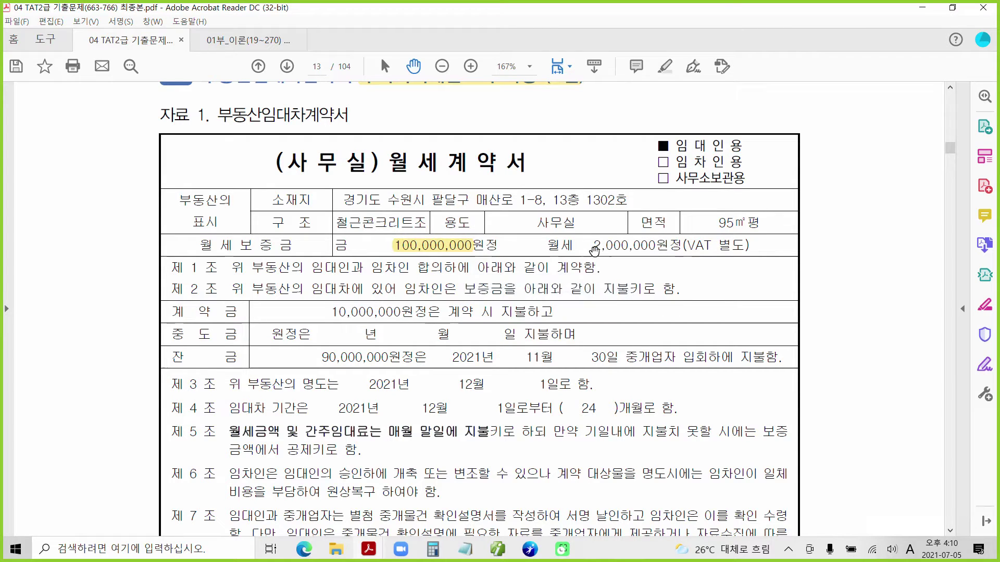
pyautogui.moveTo(594, 246); pyautogui.dragTo(655, 250)
pyautogui.rightClick(656, 250)
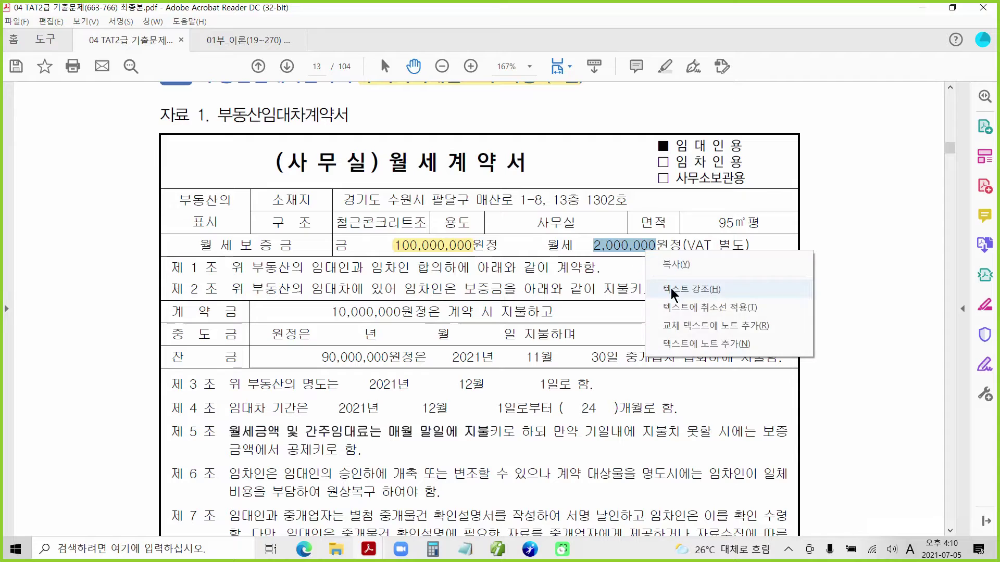
pyautogui.click(682, 285)
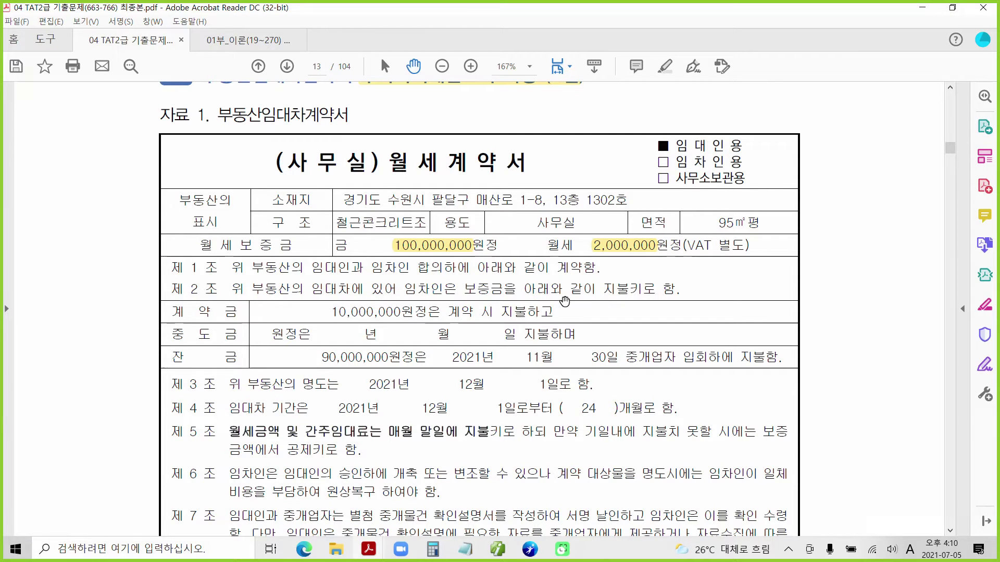
pyautogui.scroll(-1, 460, 332)
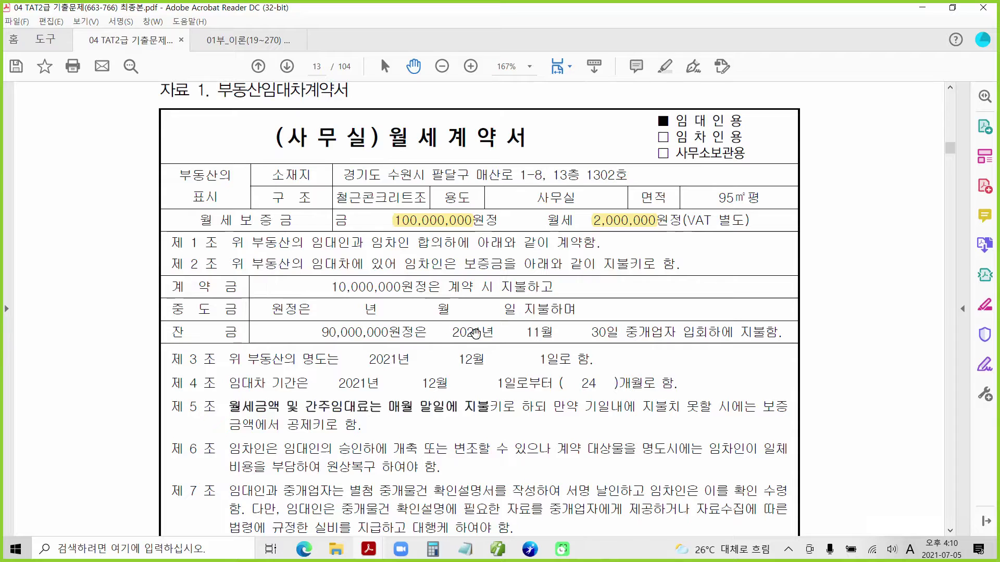
pyautogui.scroll(-2, 335, 349)
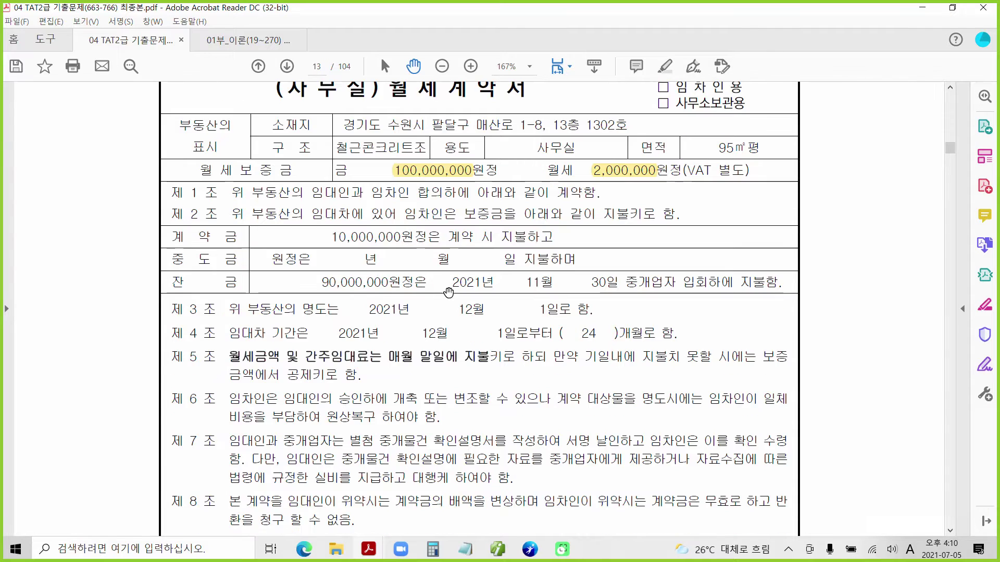
pyautogui.scroll(-1, 426, 339)
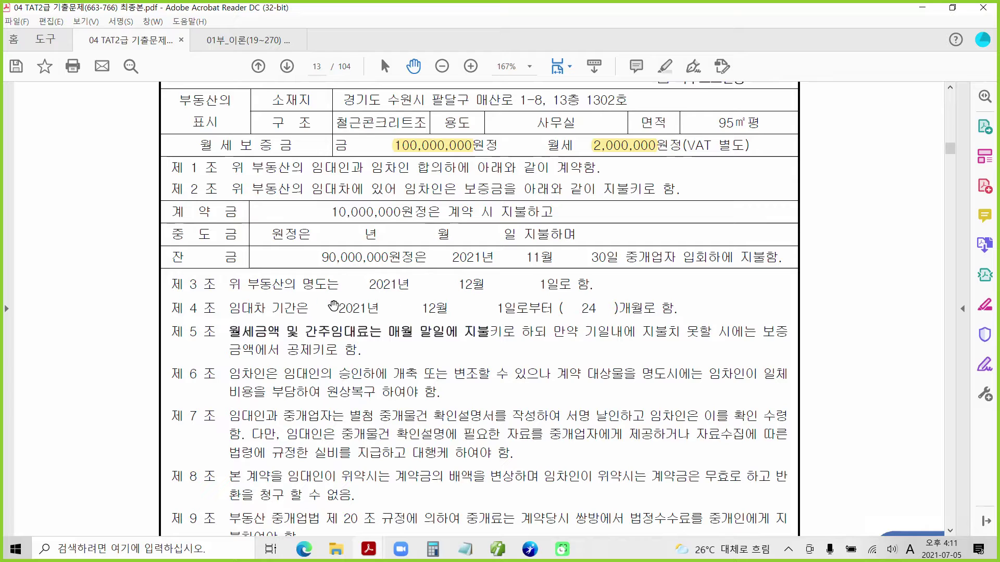
pyautogui.moveTo(332, 308); pyautogui.dragTo(506, 307)
pyautogui.rightClick(506, 307)
pyautogui.click(585, 311)
pyautogui.scroll(-2, 458, 420)
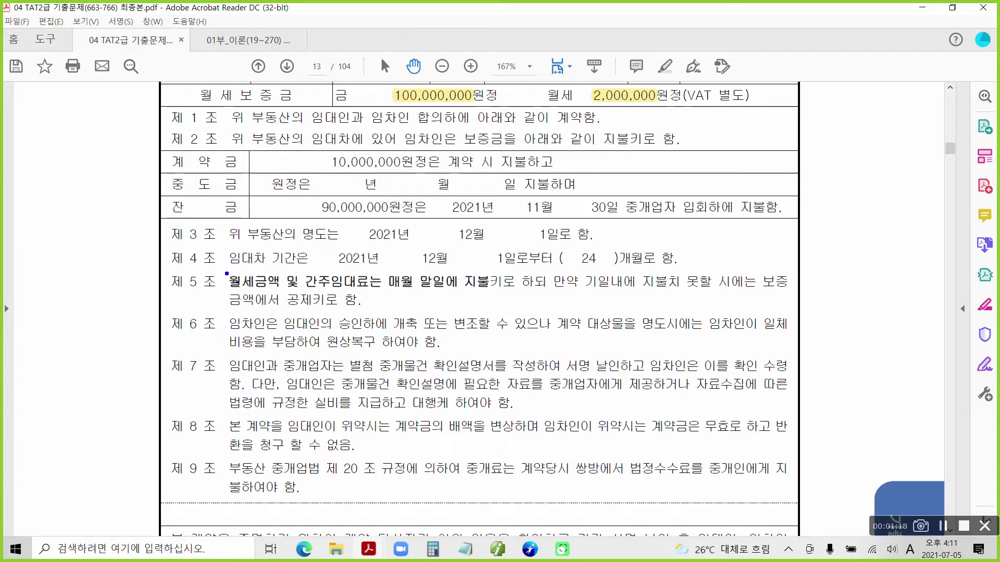
pyautogui.moveTo(221, 269)
pyautogui.mouseDown()
pyautogui.moveTo(393, 292)
pyautogui.moveTo(384, 292)
pyautogui.mouseUp()
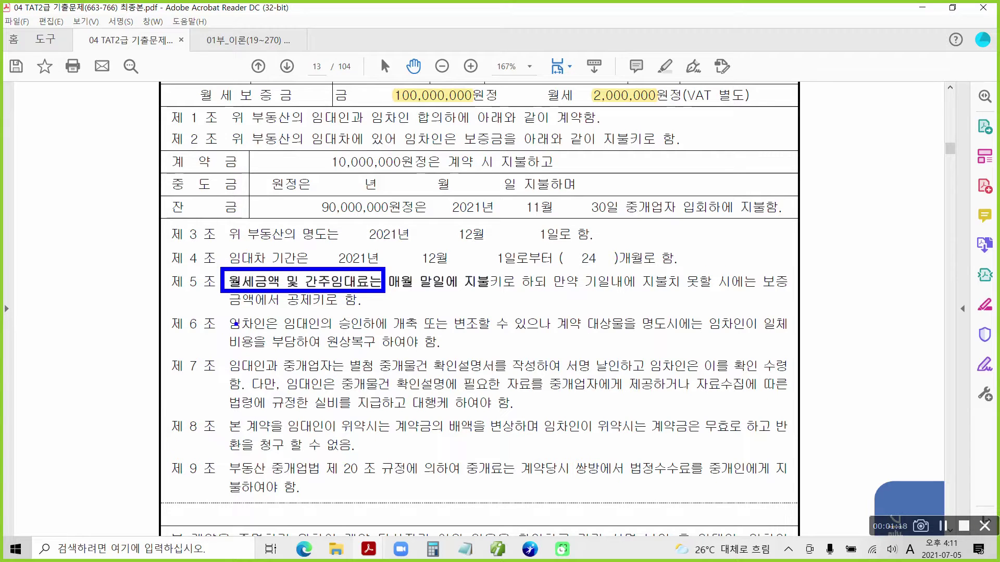
pyautogui.moveTo(237, 321)
pyautogui.mouseDown()
pyautogui.moveTo(201, 413)
pyautogui.moveTo(247, 485)
pyautogui.mouseUp()
pyautogui.moveTo(178, 412)
pyautogui.mouseDown()
pyautogui.moveTo(193, 400)
pyautogui.moveTo(211, 428)
pyautogui.mouseUp()
pyautogui.moveTo(200, 295)
pyautogui.mouseDown()
pyautogui.moveTo(182, 297)
pyautogui.moveTo(186, 268)
pyautogui.moveTo(198, 293)
pyautogui.mouseUp()
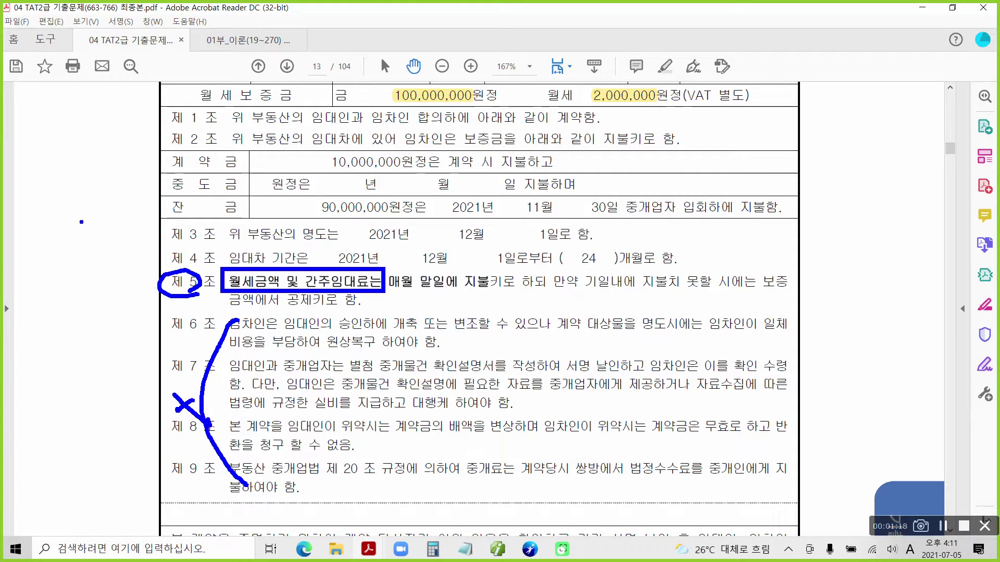
pyautogui.moveTo(173, 248)
pyautogui.mouseDown()
pyautogui.moveTo(188, 264)
pyautogui.moveTo(171, 244)
pyautogui.mouseUp()
pyautogui.press('Escape')
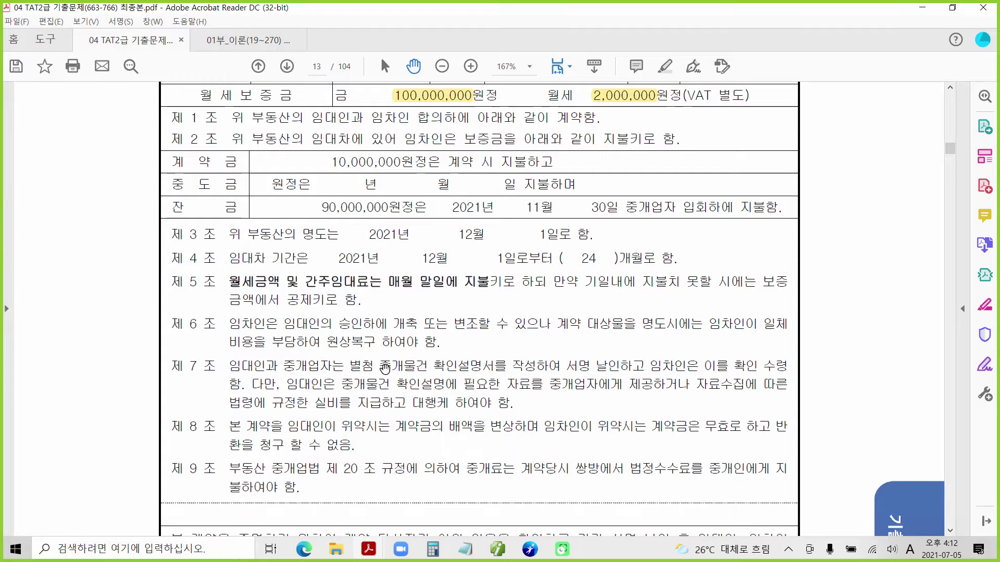
# Scroll down to page 14's December rent tax invoice.
pyautogui.scroll(-6, 382, 380)
pyautogui.scroll(-1, 382, 380)
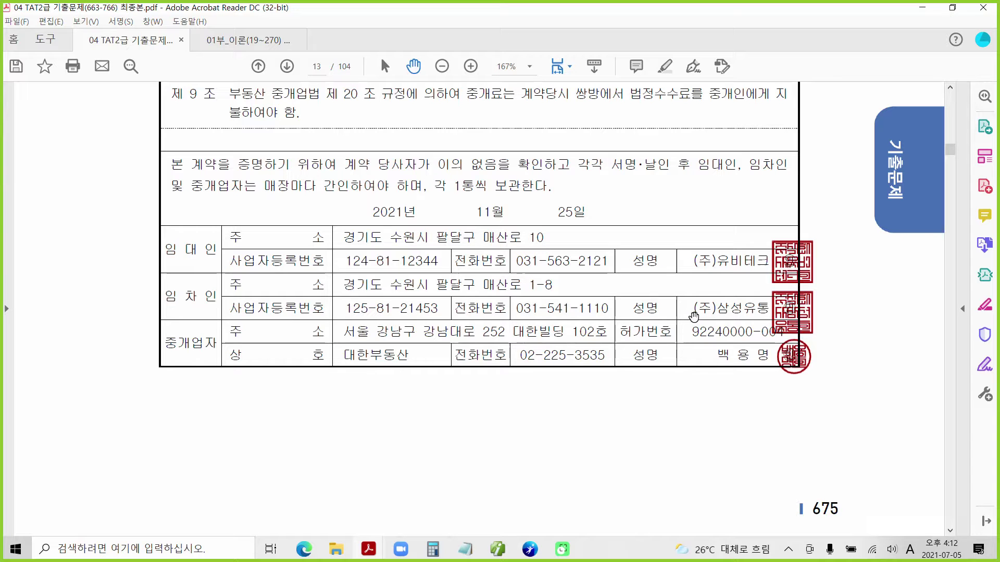
pyautogui.scroll(-12, 408, 444)
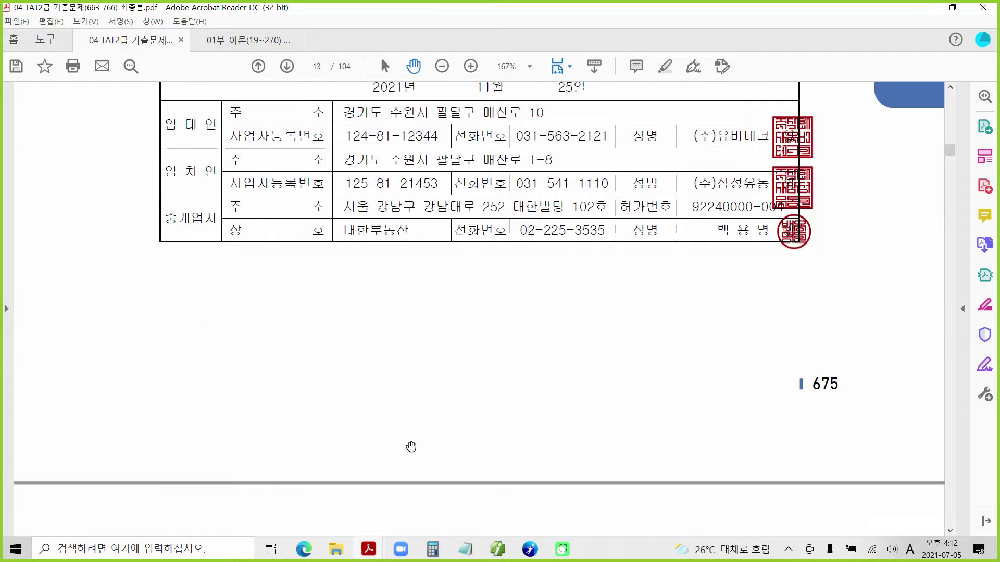
pyautogui.scroll(-4, 442, 446)
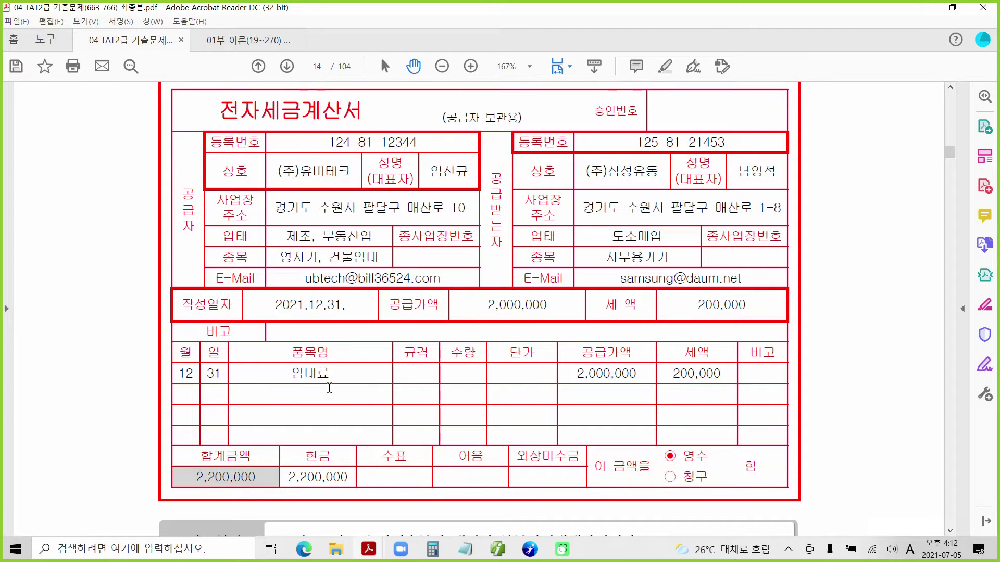
pyautogui.scroll(-11, 508, 394)
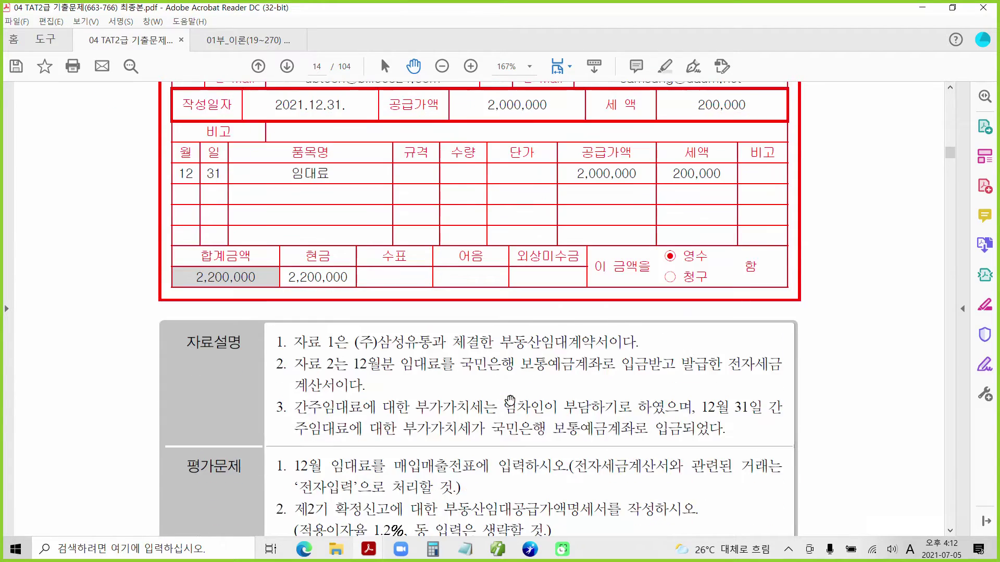
pyautogui.scroll(-2, 303, 367)
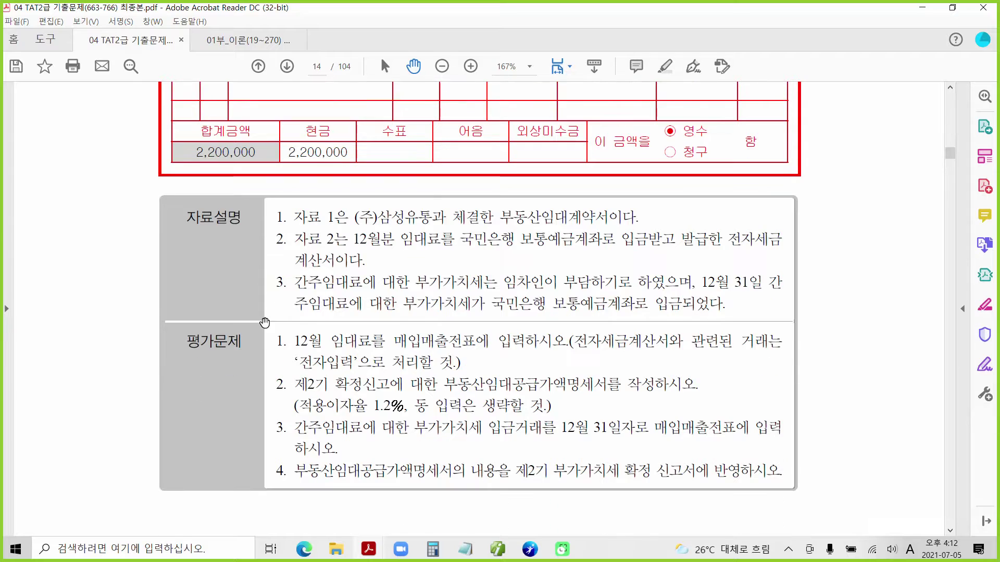
# Mark the evaluation questions with the pen, then clear the pen marks.
pyautogui.moveTo(254, 315)
pyautogui.mouseDown()
pyautogui.moveTo(273, 355)
pyautogui.moveTo(290, 359)
pyautogui.moveTo(279, 374)
pyautogui.moveTo(287, 406)
pyautogui.mouseUp()
pyautogui.moveTo(265, 459); pyautogui.dragTo(279, 446)
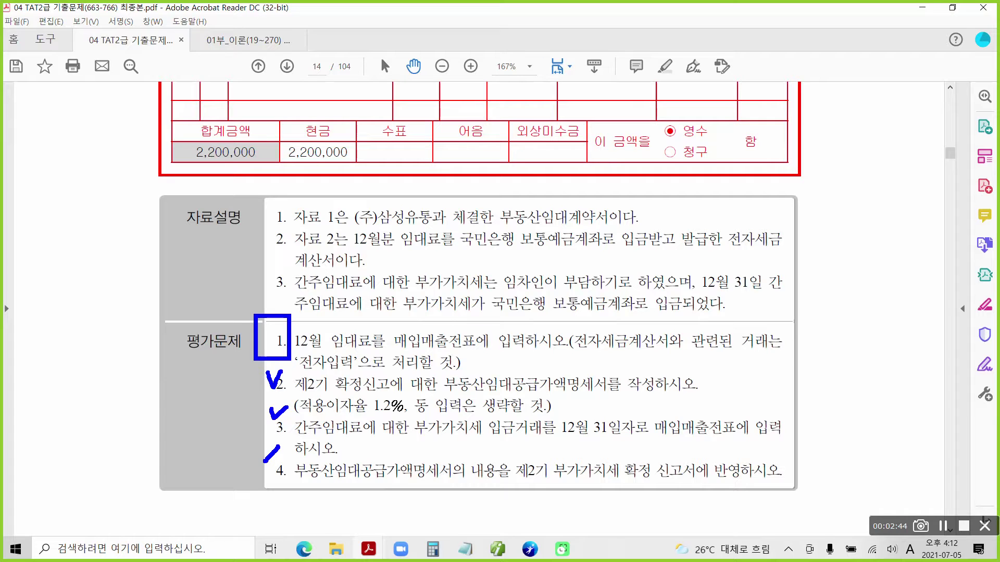
pyautogui.press('Escape')
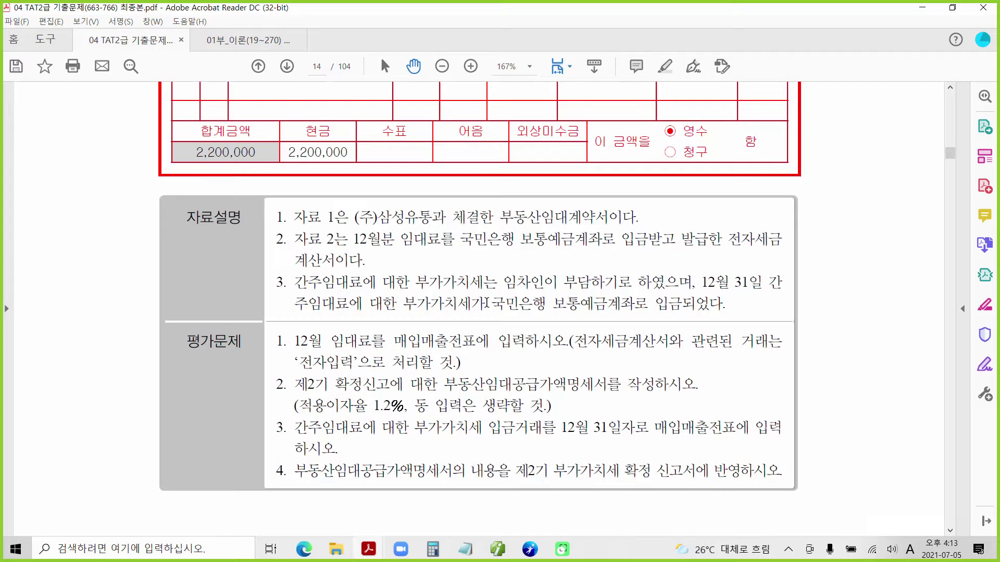
# Highlight the phrase 국민은행 보통예금계좌로 in yellow.
pyautogui.moveTo(486, 303); pyautogui.dragTo(649, 304)
pyautogui.rightClick(603, 307)
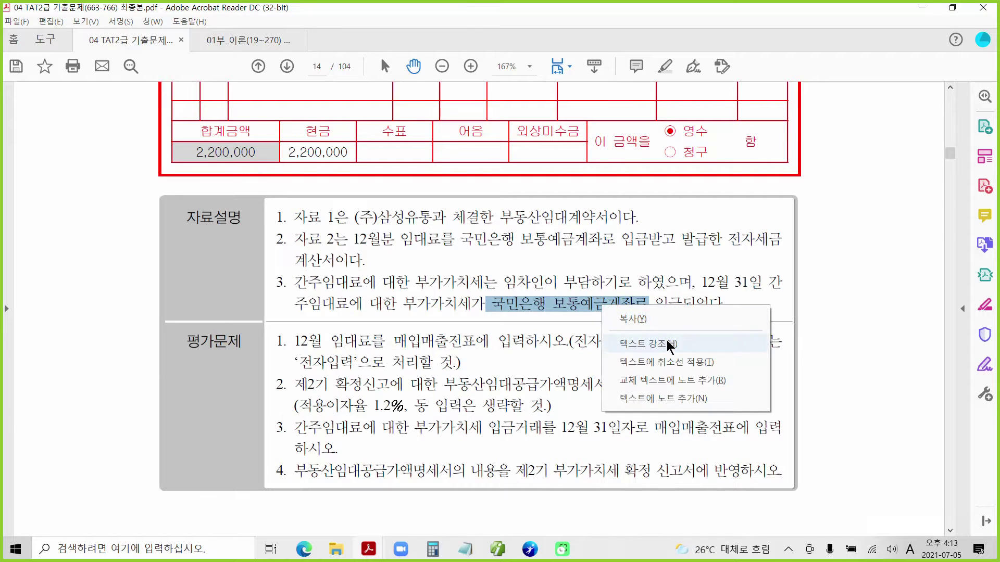
pyautogui.click(653, 345)
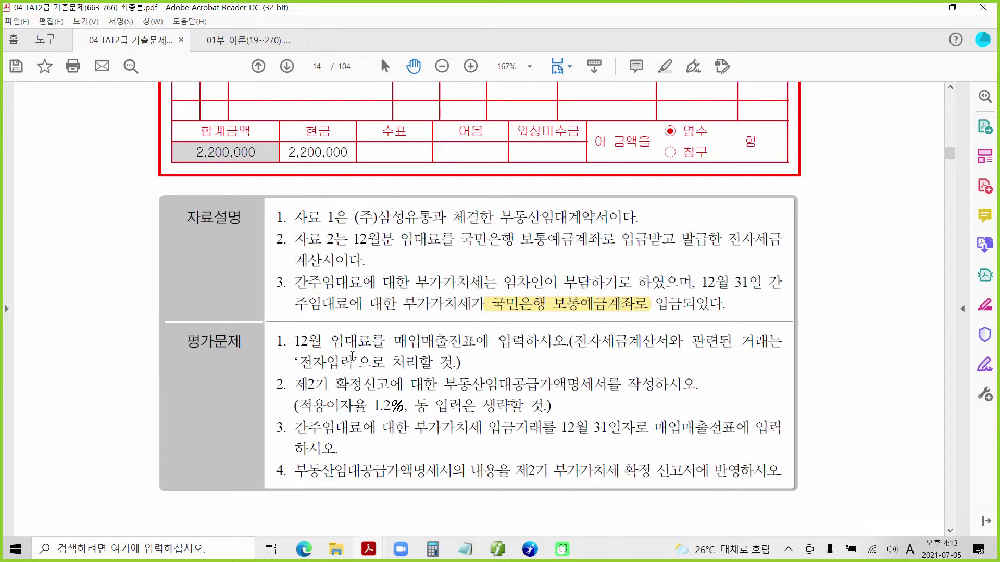
pyautogui.scroll(3, 253, 286)
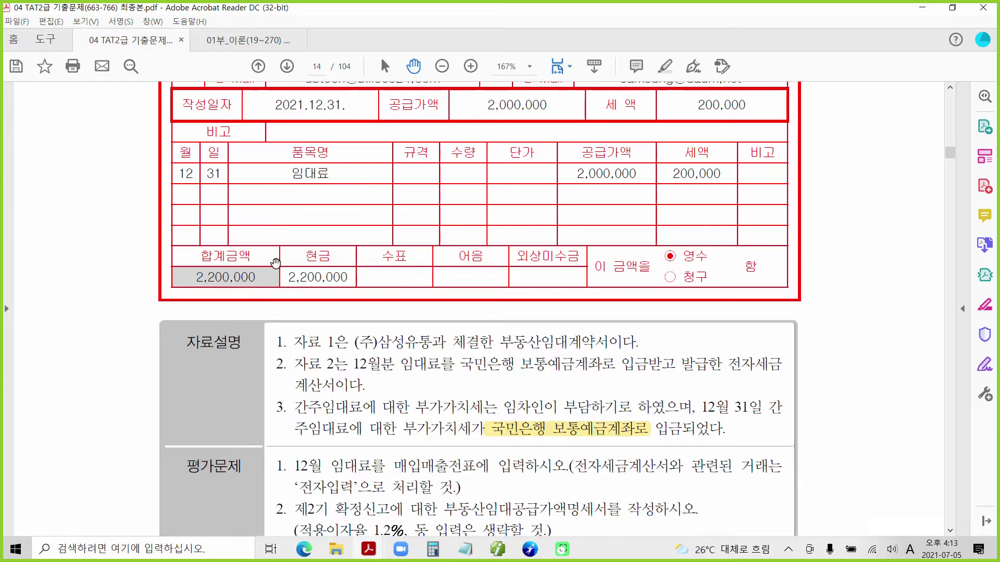
pyautogui.scroll(-3, 364, 336)
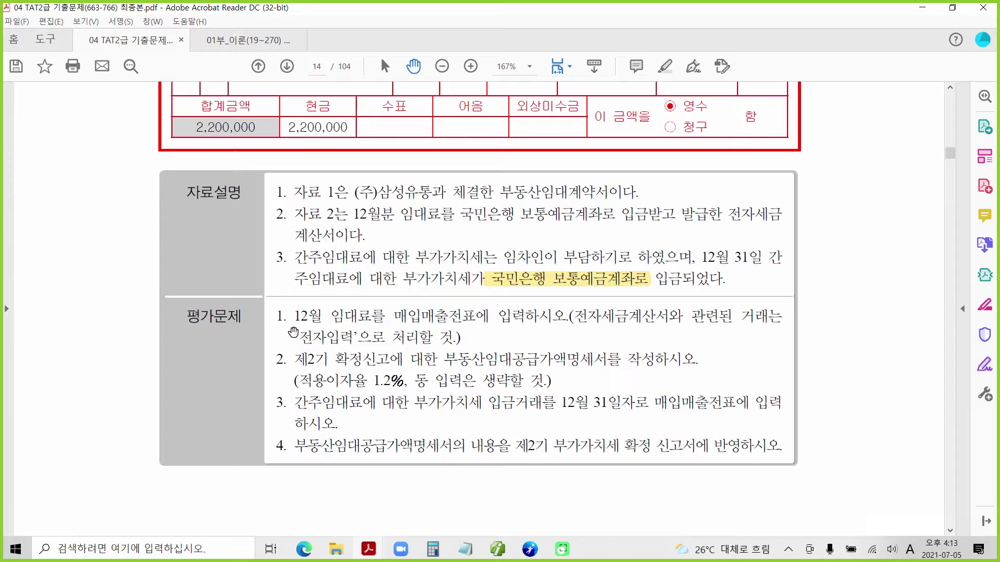
# Highlight question 1's number '1.' in yellow.
pyautogui.moveTo(275, 316); pyautogui.dragTo(294, 316)
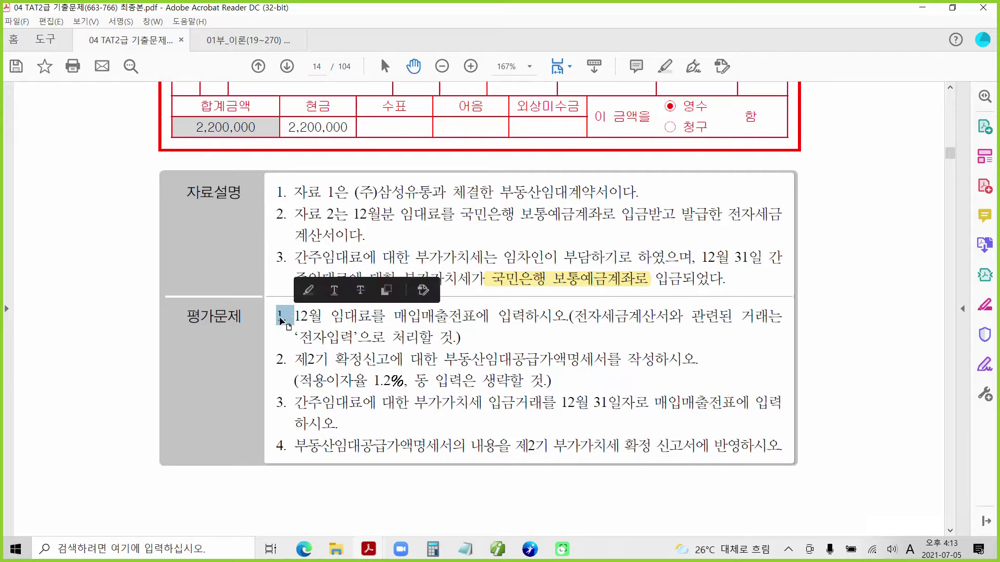
pyautogui.rightClick(285, 319)
pyautogui.click(311, 359)
pyautogui.scroll(3, 311, 358)
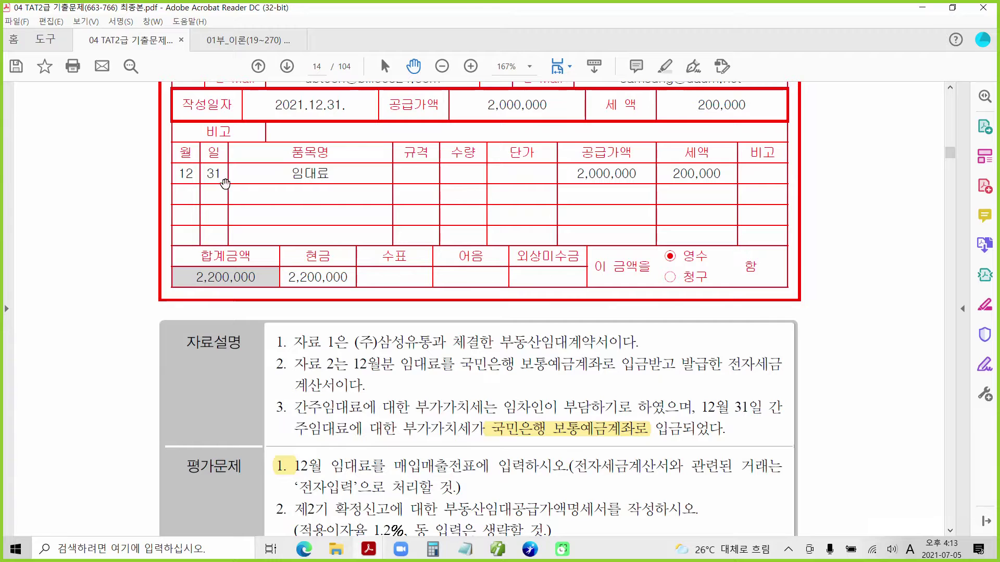
pyautogui.scroll(1, 239, 219)
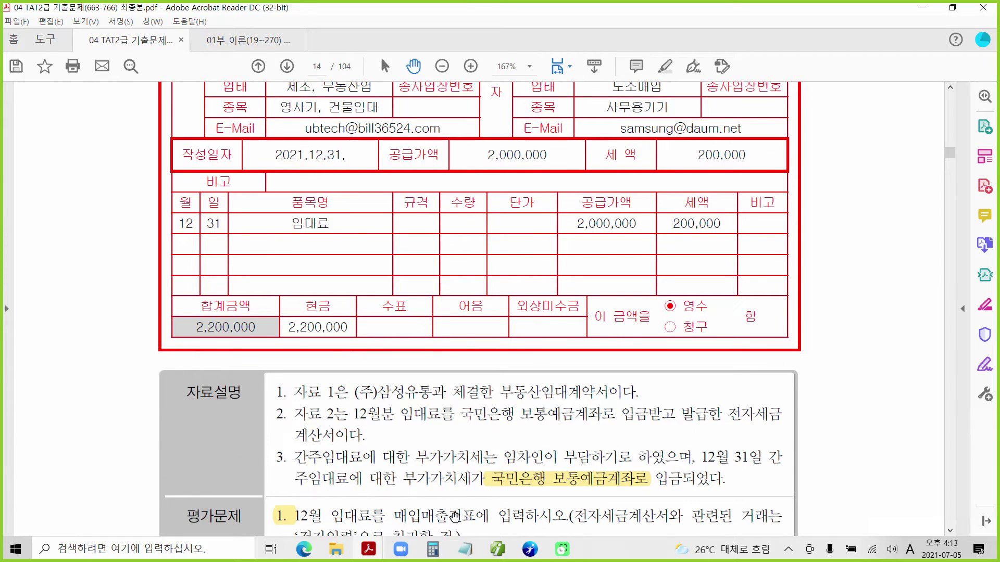
# Switch to Smart A and start a voucher dated December 21.
pyautogui.click(503, 554)
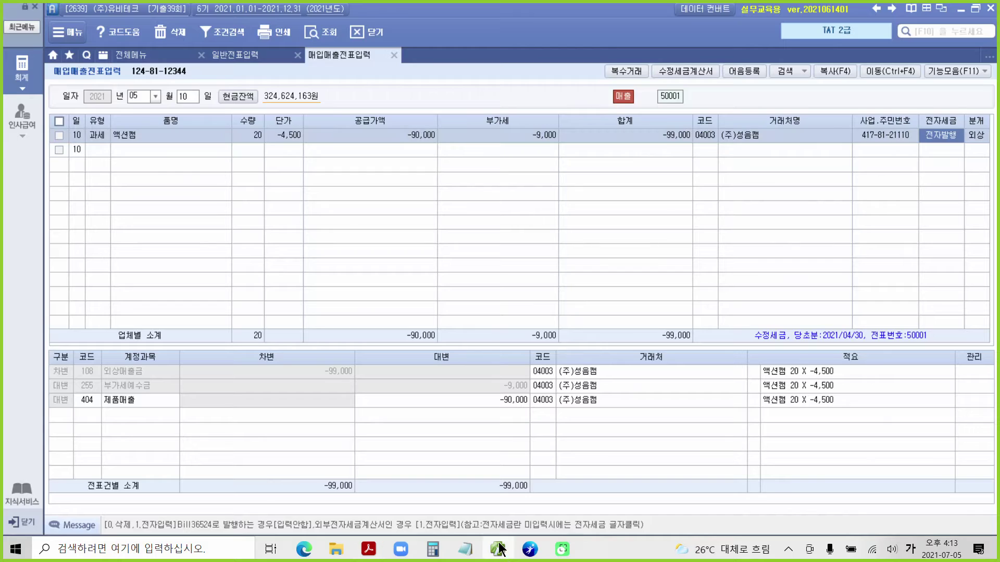
pyautogui.click(149, 99)
pyautogui.write('12')
pyautogui.press('Return')
pyautogui.write('21')
pyautogui.press('Return')
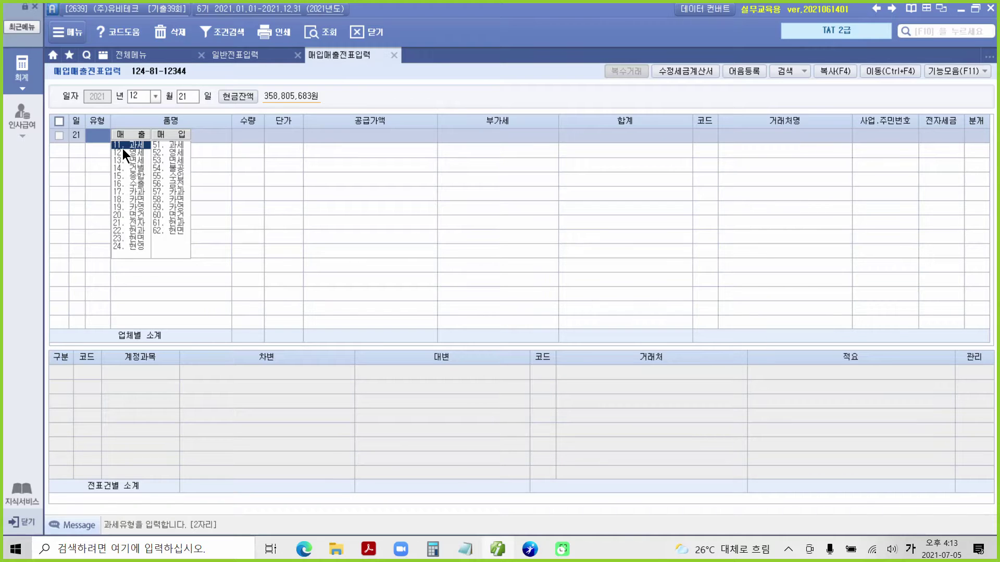
# Enter a taxable 과세 임대료 line with 2,000,000 supply value.
pyautogui.click(122, 145)
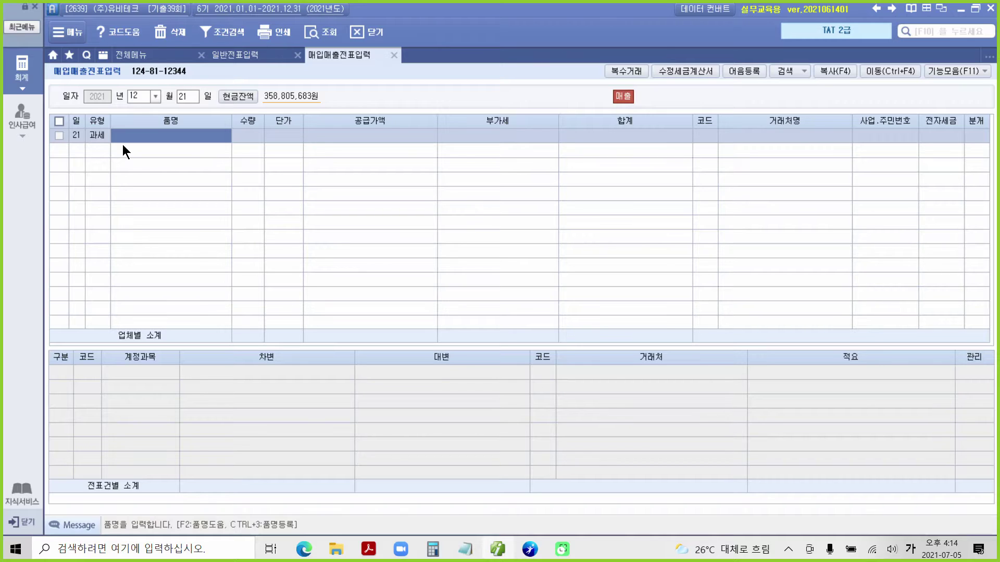
pyautogui.write('임펠ㅐ')
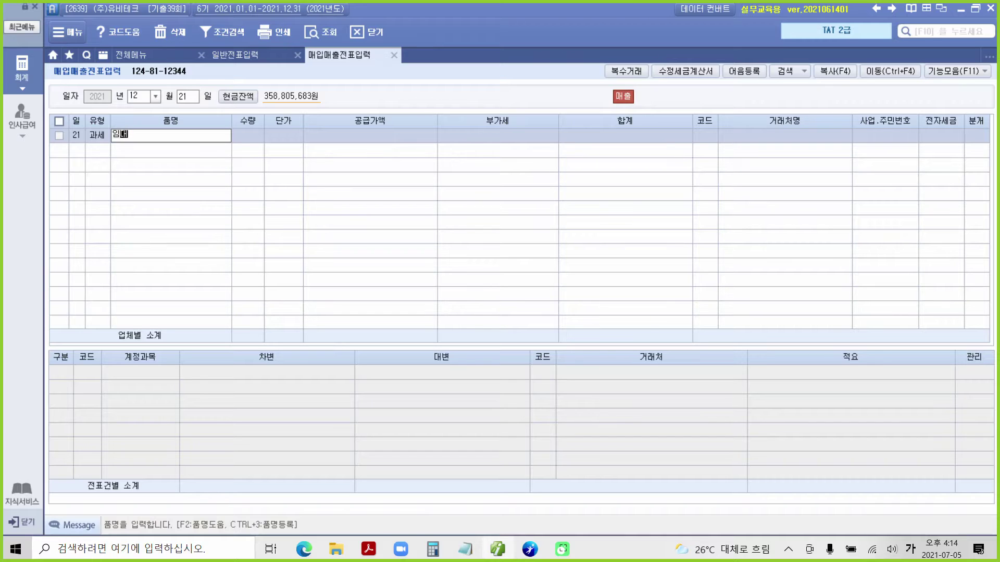
pyautogui.write('료')
pyautogui.press('Return')
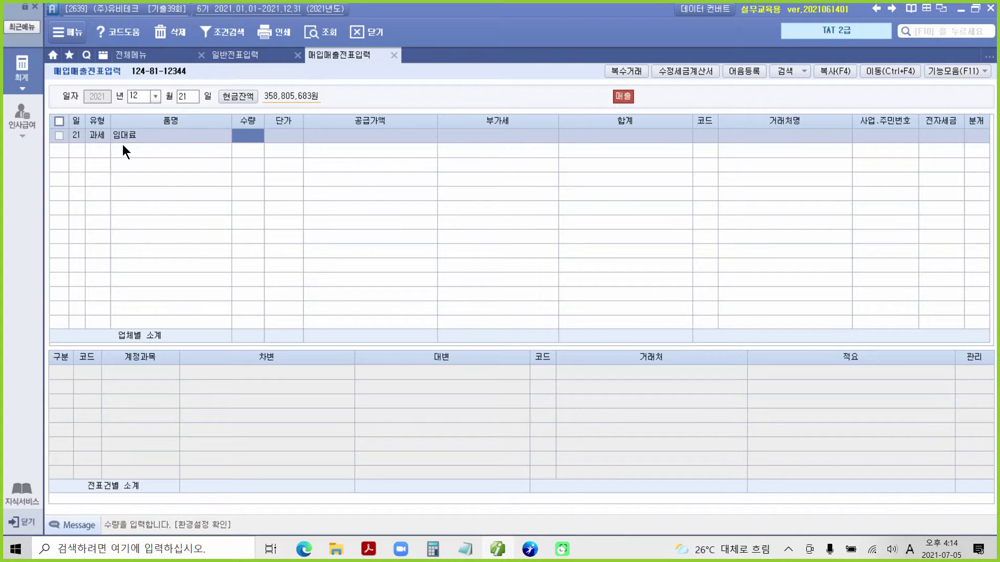
pyautogui.press('Return')
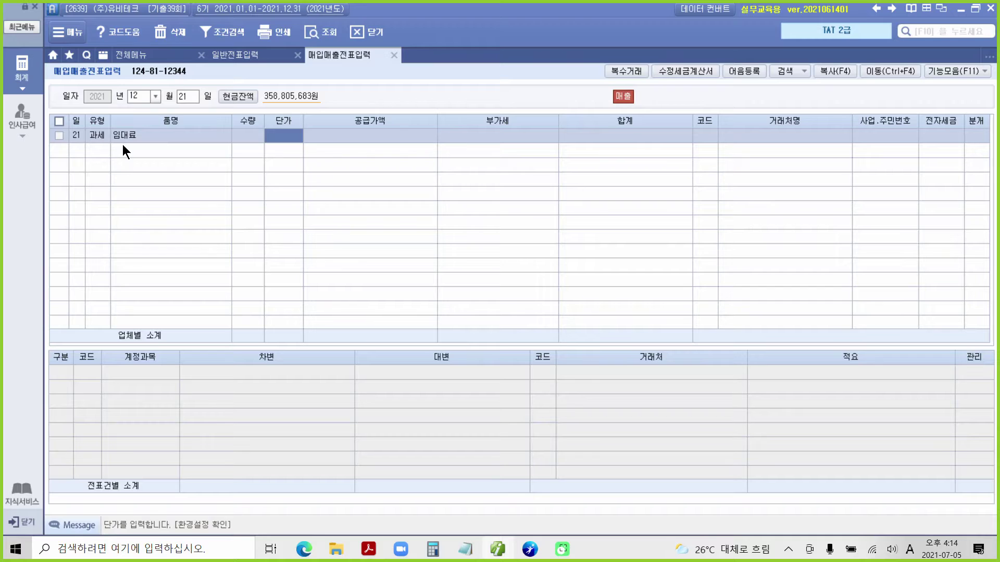
pyautogui.press('Return')
pyautogui.write('2000000')
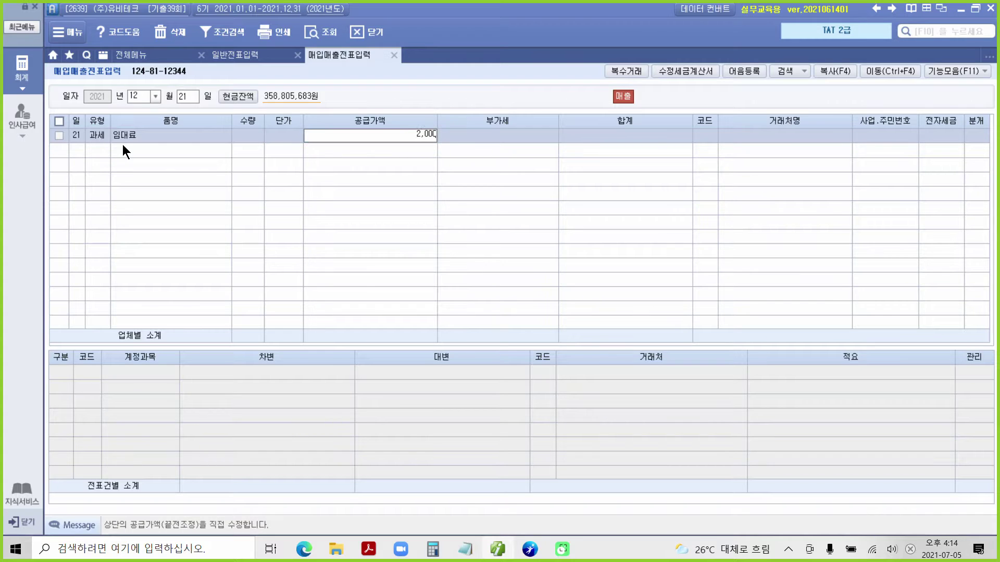
pyautogui.press('Return')
pyautogui.press('Return')
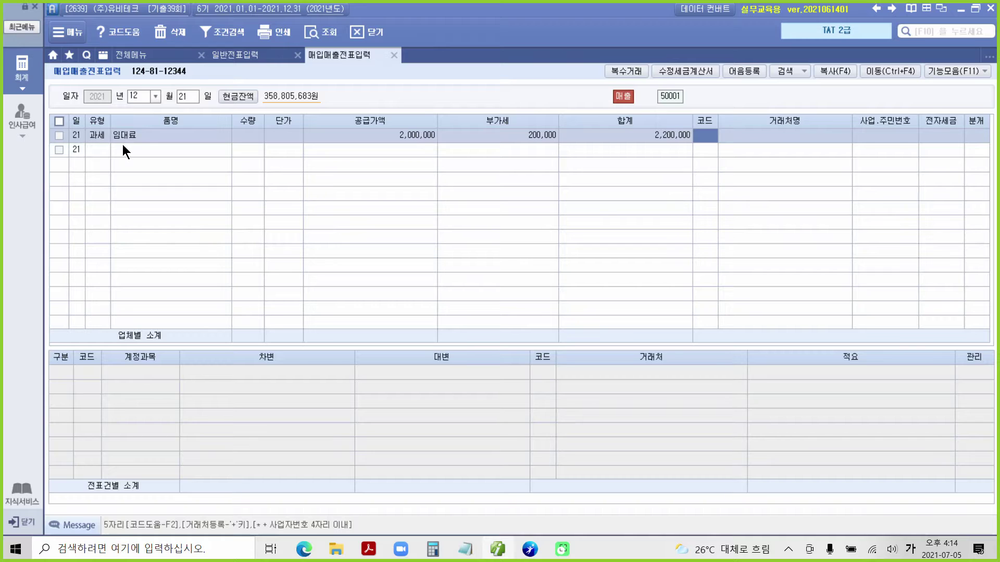
# Assign customer (주)삼성유통, set 전자입력, and journalize the voucher as 1 현금.
pyautogui.write('삼성')
pyautogui.press('Return')
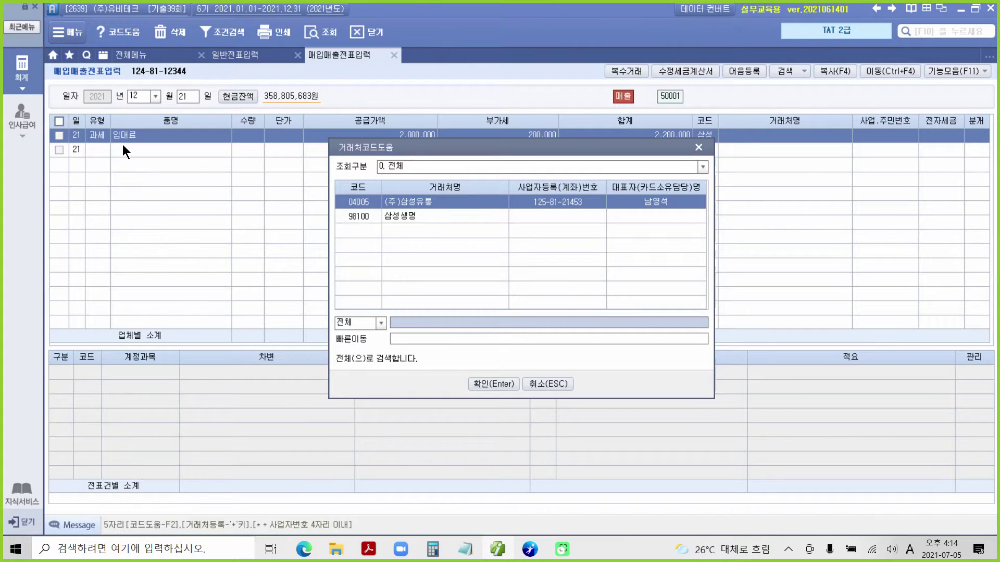
pyautogui.press('Return')
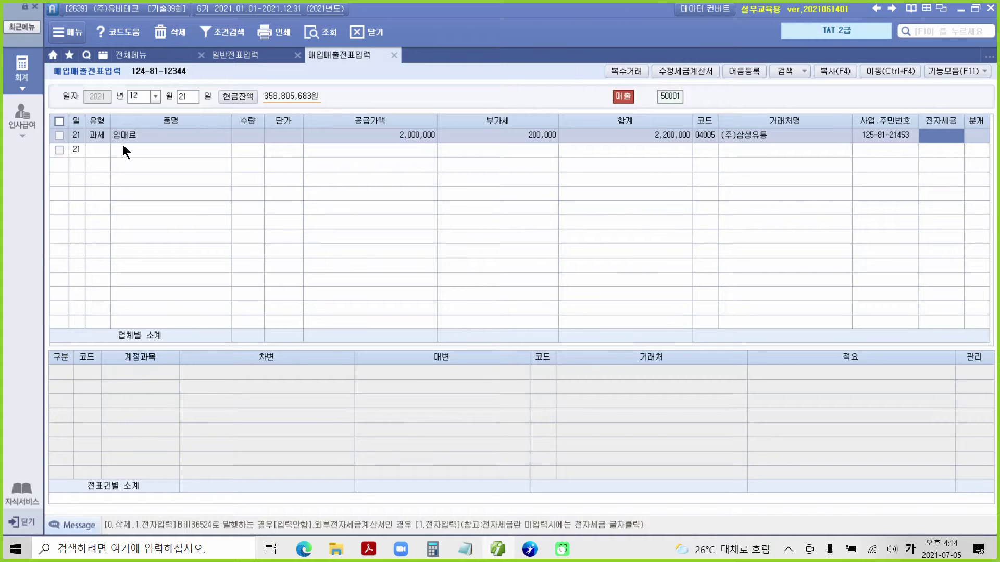
pyautogui.write('1')
pyautogui.press('Return')
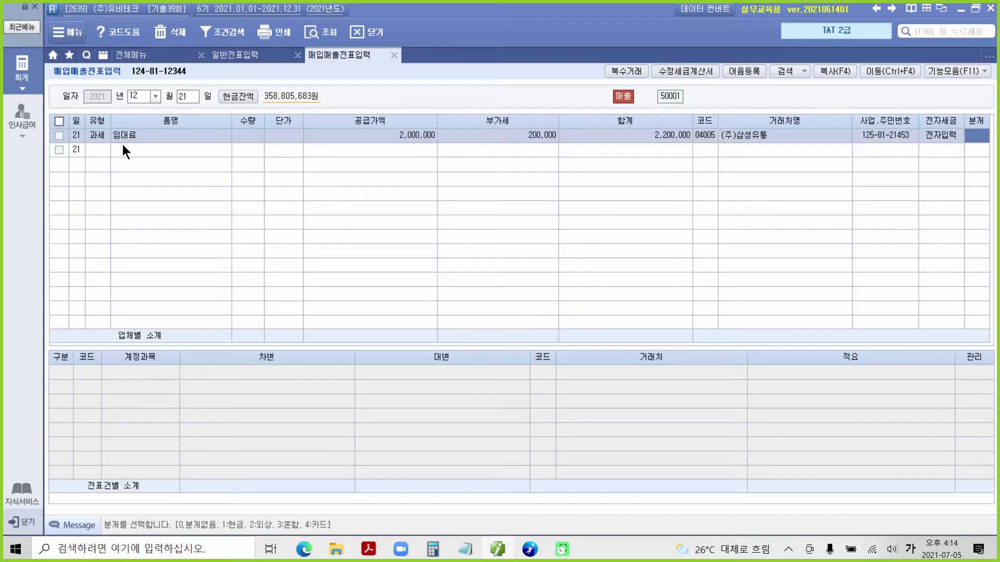
pyautogui.write('1')
pyautogui.press('Return')
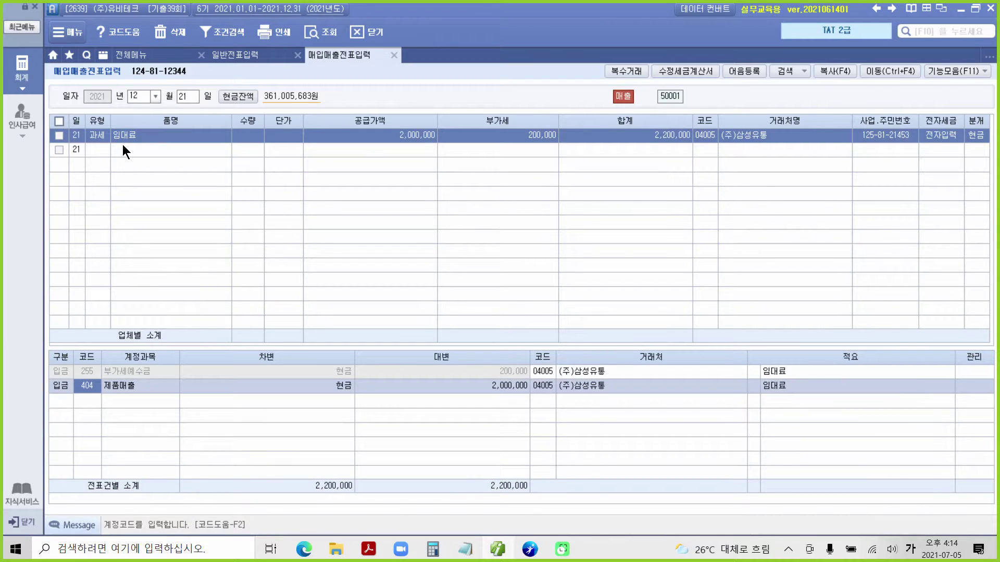
pyautogui.click(268, 372)
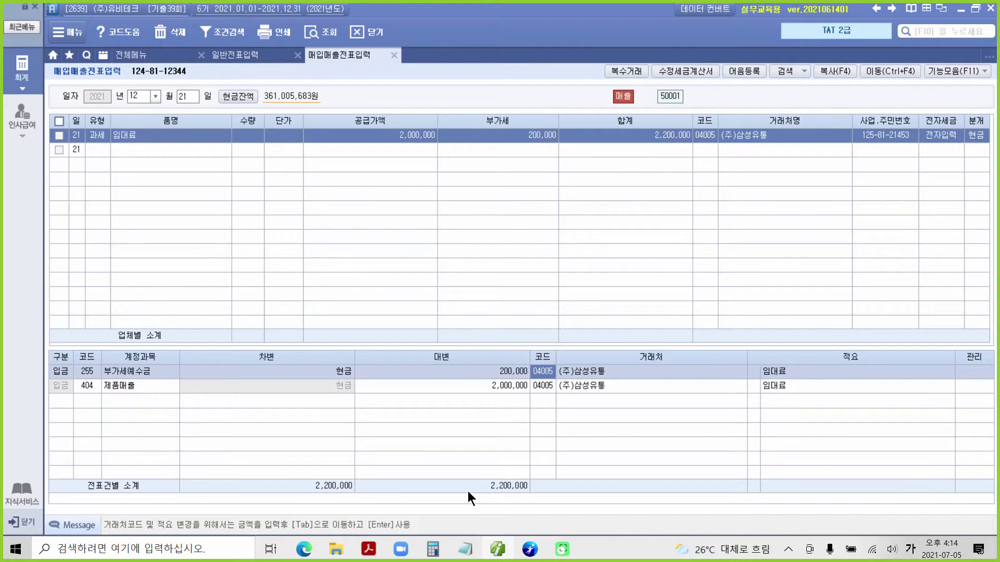
# Select the 404 제품매출 credit line and edit its account code.
pyautogui.click(483, 387)
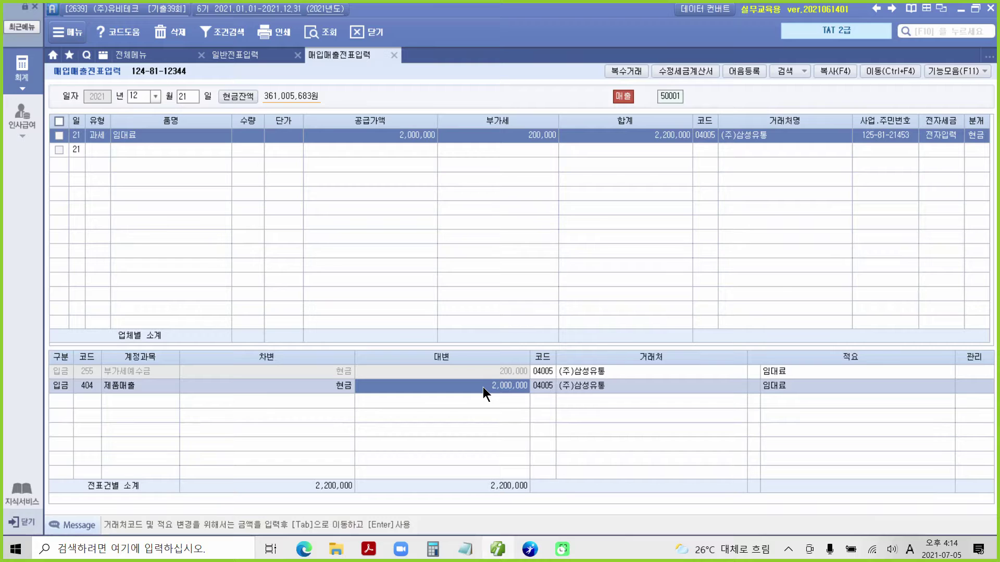
pyautogui.click(84, 386)
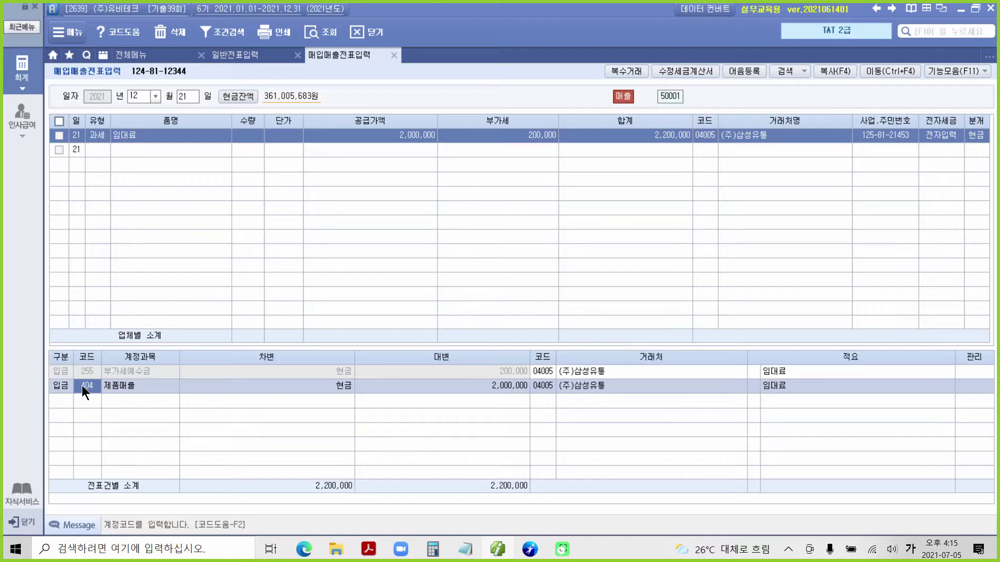
# Search accounts for 임대 and pick 411 임대료수입 for the 2,000,000 credit.
pyautogui.write('임대')
pyautogui.press('Return')
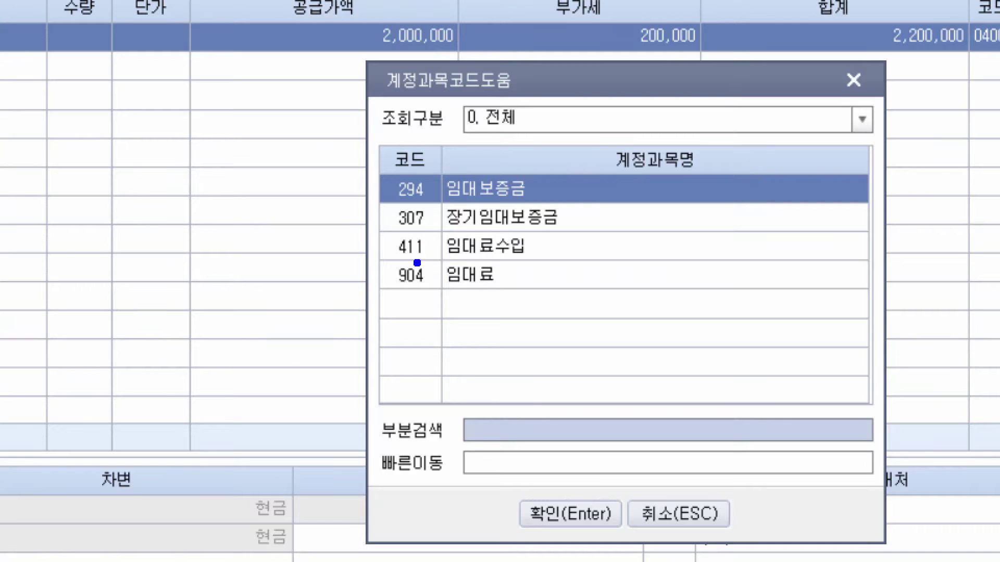
pyautogui.moveTo(517, 266)
pyautogui.mouseDown()
pyautogui.moveTo(497, 286)
pyautogui.moveTo(508, 276)
pyautogui.moveTo(521, 286)
pyautogui.mouseUp()
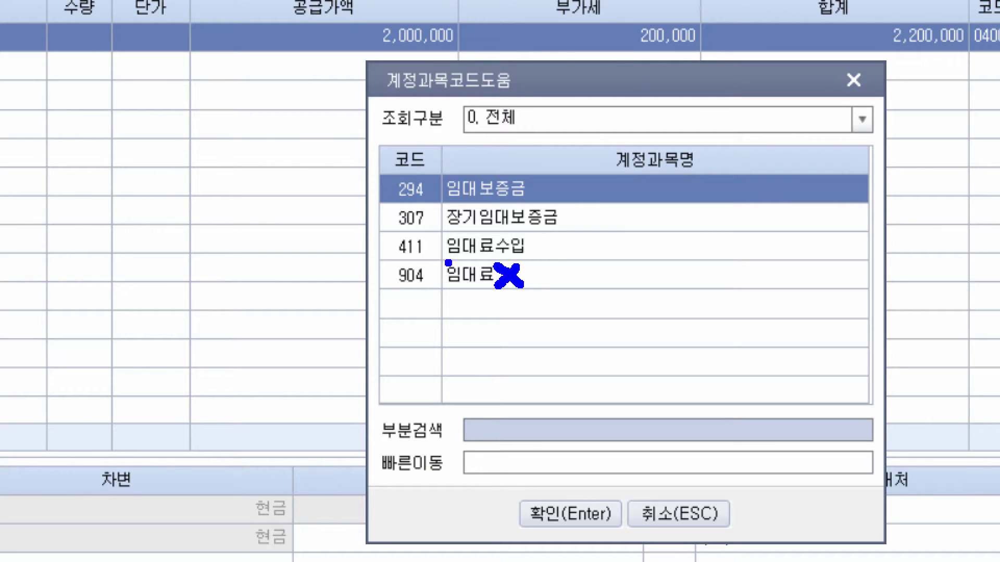
pyautogui.moveTo(386, 259); pyautogui.dragTo(439, 260)
pyautogui.moveTo(357, 239); pyautogui.dragTo(384, 240)
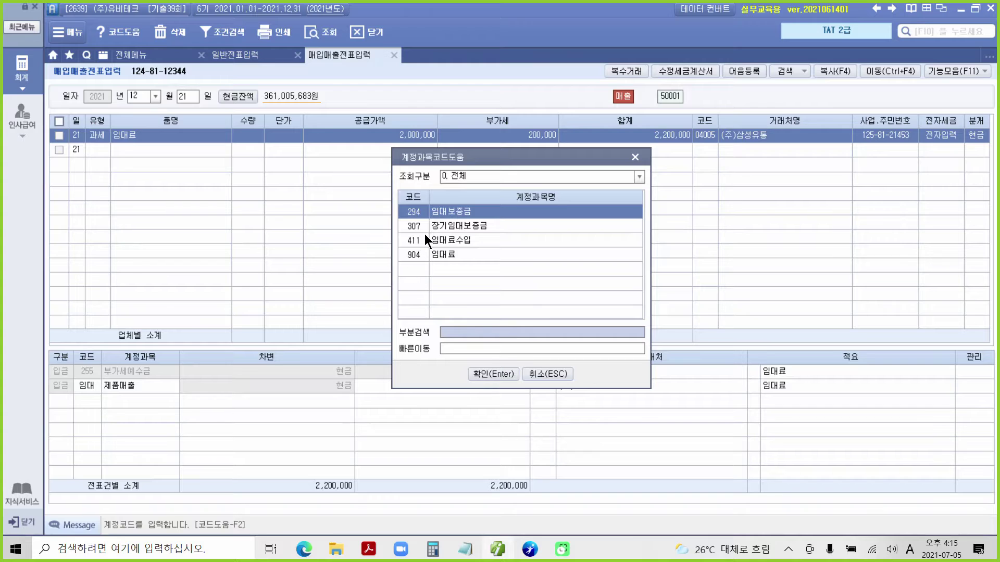
pyautogui.click(425, 241)
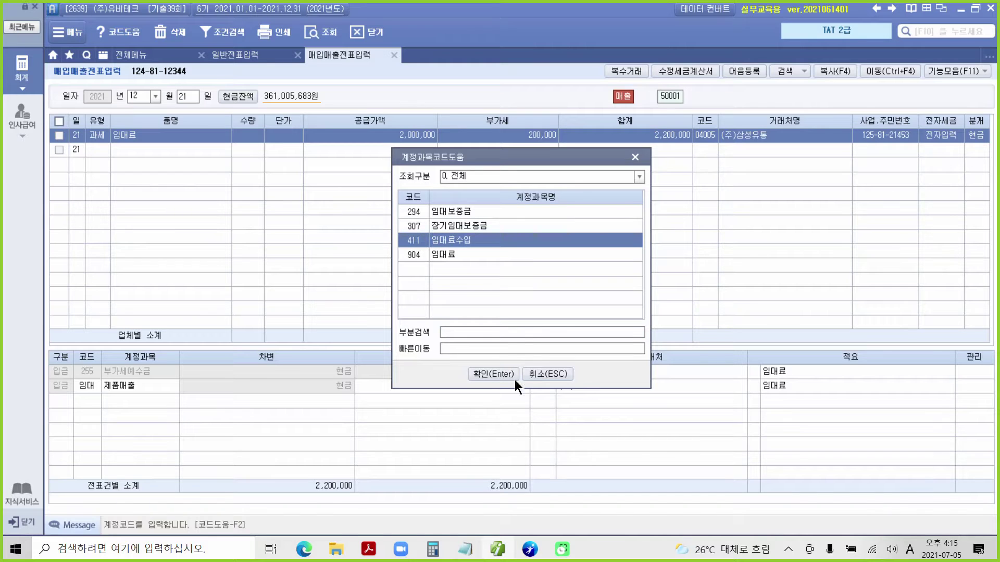
pyautogui.click(488, 374)
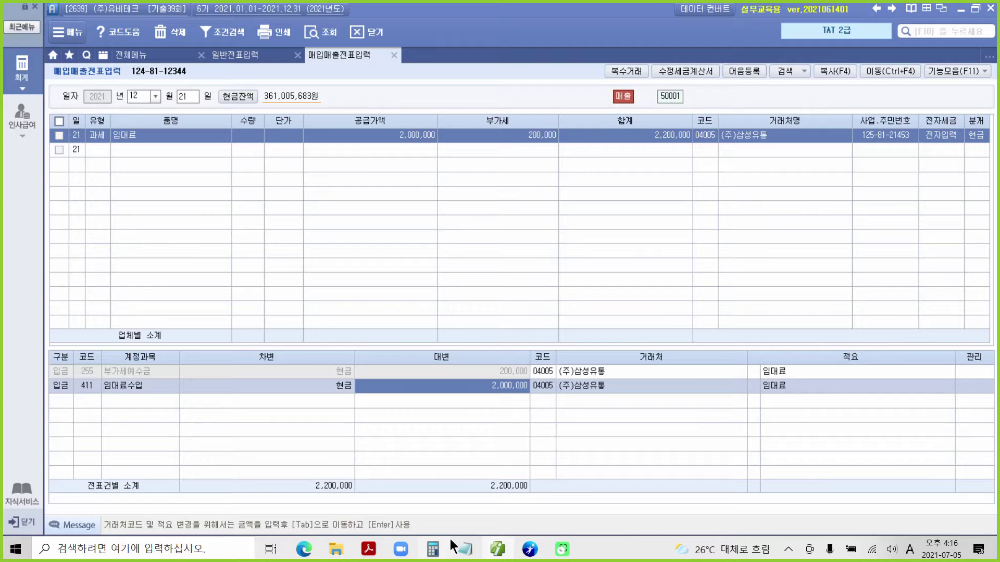
# In the exam PDF, highlight task 2's number and the 1.2% rate in yellow.
pyautogui.moveTo(484, 555)
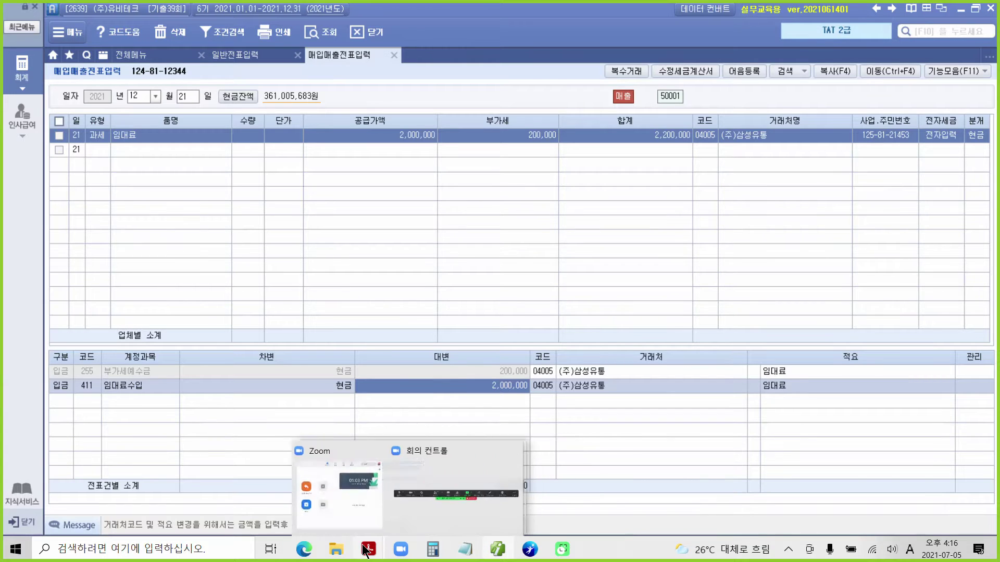
pyautogui.click(338, 507)
pyautogui.scroll(-4, 311, 440)
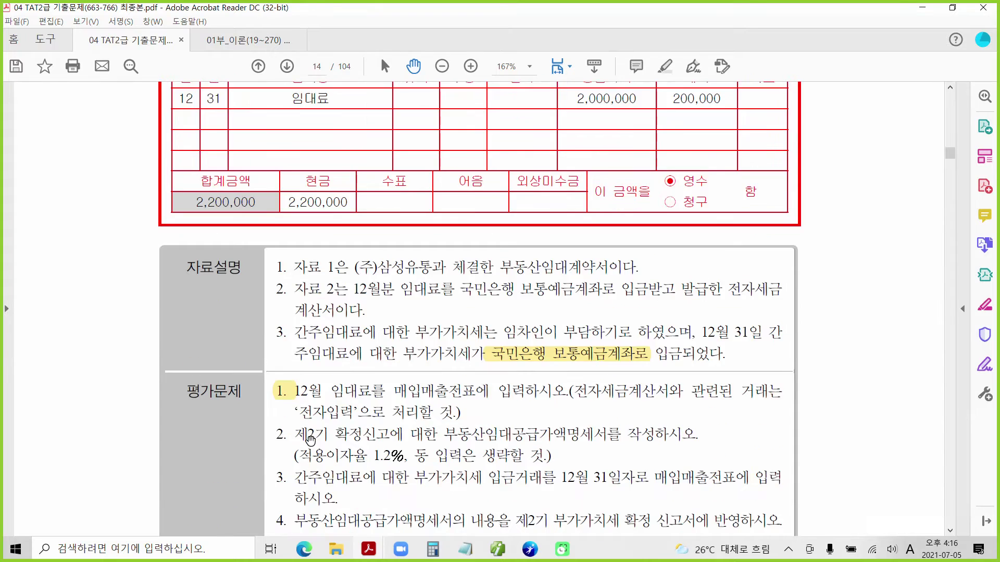
pyautogui.moveTo(275, 337); pyautogui.dragTo(281, 338)
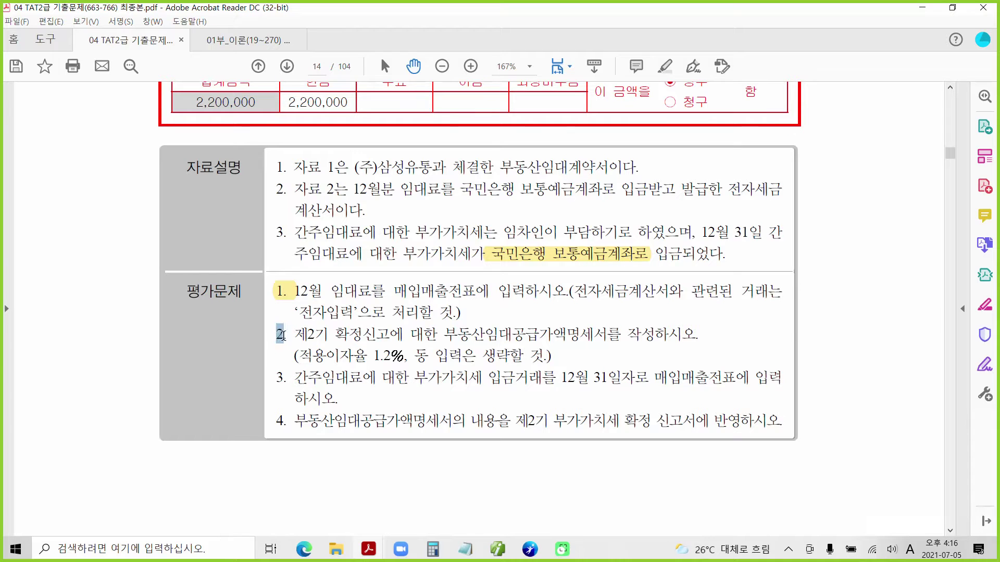
pyautogui.rightClick(282, 338)
pyautogui.click(312, 375)
pyautogui.moveTo(373, 356); pyautogui.dragTo(402, 360)
pyautogui.rightClick(400, 359)
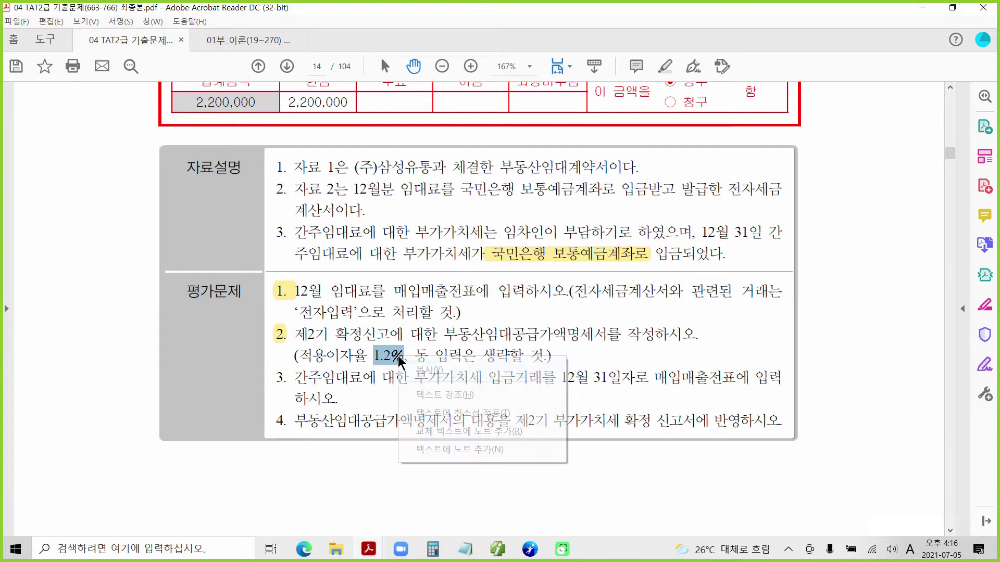
pyautogui.click(445, 395)
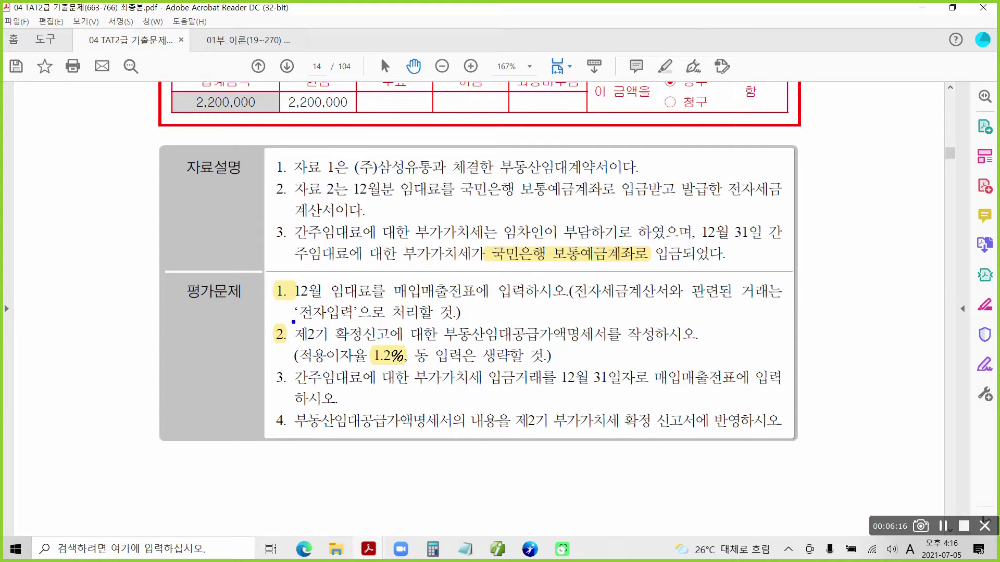
# Box 제2기 확정신고 and note 10-12 beside task 2, then clear the marks.
pyautogui.moveTo(293, 321); pyautogui.dragTo(395, 343)
pyautogui.moveTo(721, 307); pyautogui.dragTo(714, 346)
pyautogui.moveTo(749, 310)
pyautogui.mouseDown()
pyautogui.moveTo(758, 335)
pyautogui.moveTo(752, 312)
pyautogui.mouseUp()
pyautogui.moveTo(774, 331)
pyautogui.mouseDown()
pyautogui.moveTo(814, 319)
pyautogui.moveTo(828, 351)
pyautogui.mouseUp()
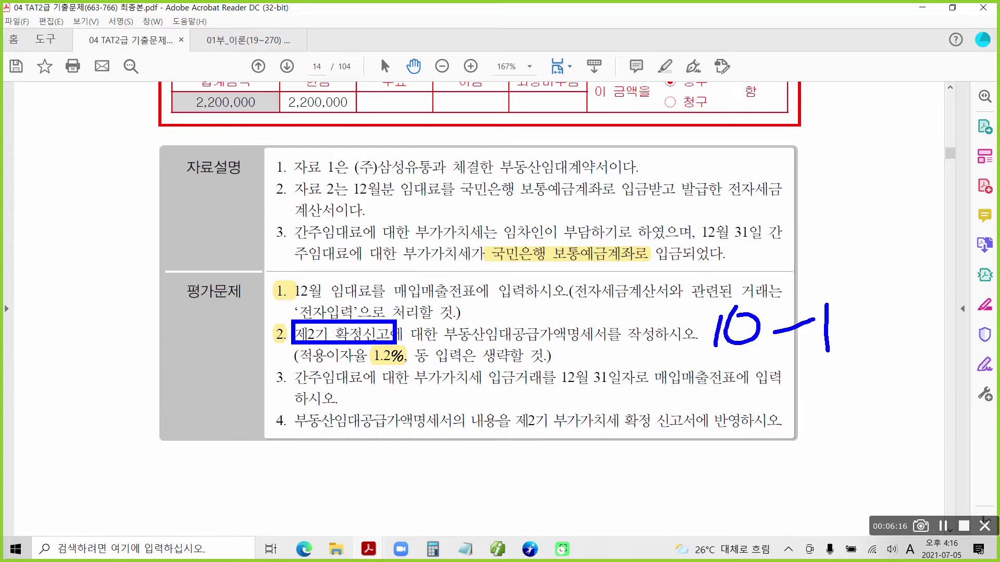
pyautogui.moveTo(837, 307); pyautogui.dragTo(866, 343)
pyautogui.press('Escape')
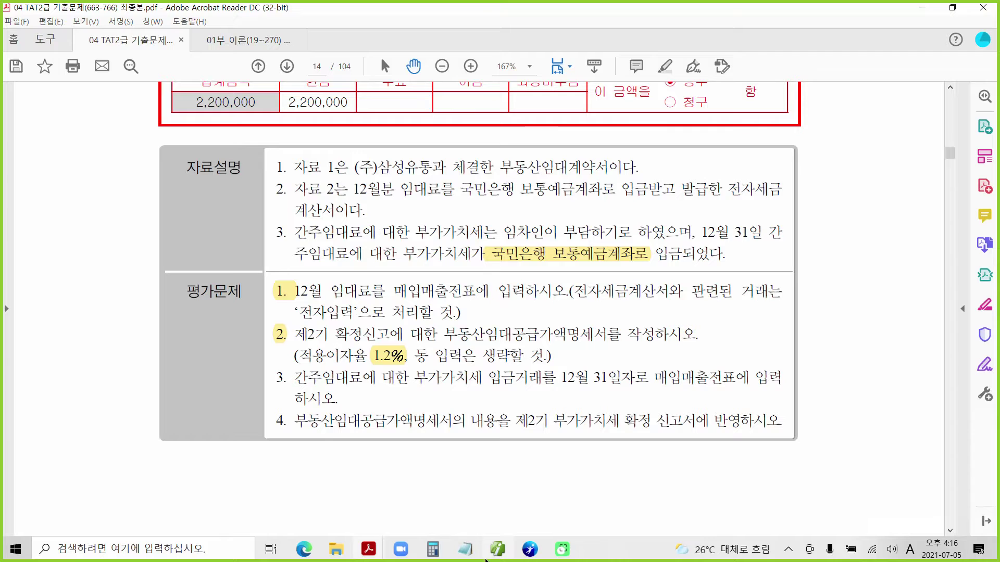
pyautogui.click(496, 551)
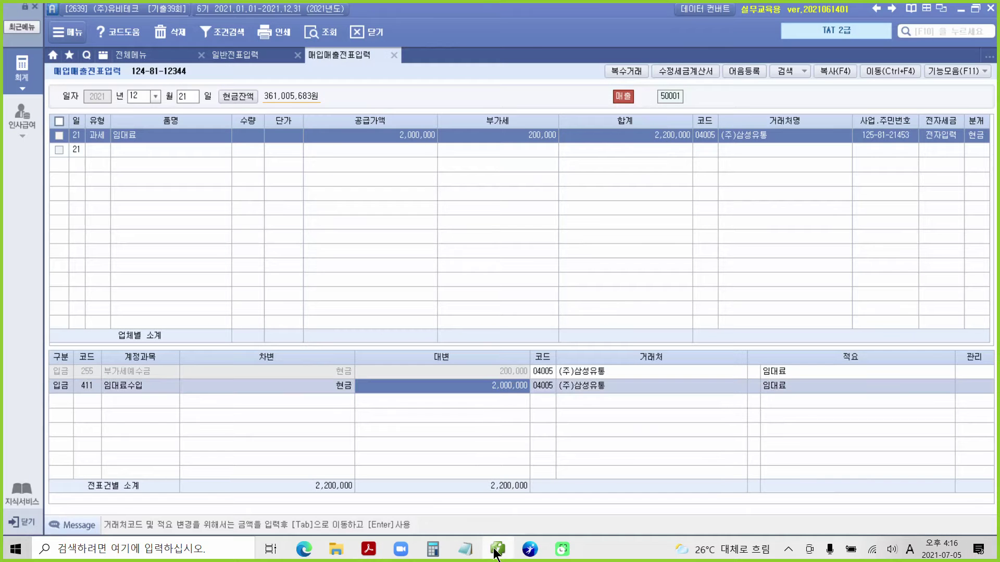
# Open 부동산임대공급가액명세서 from the full menu under 부가가치세 I.
pyautogui.click(138, 55)
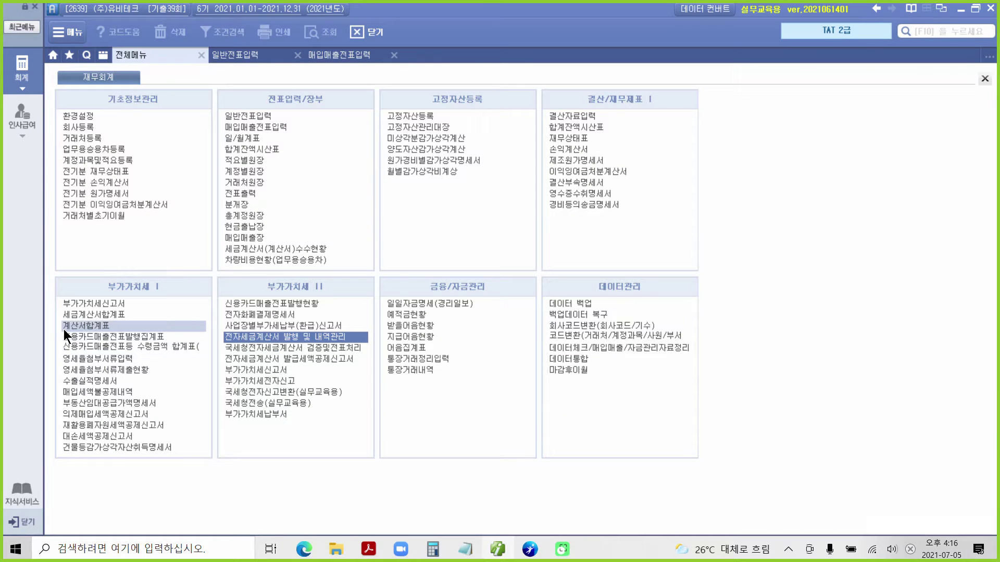
pyautogui.hotkey('ctrl', '2')
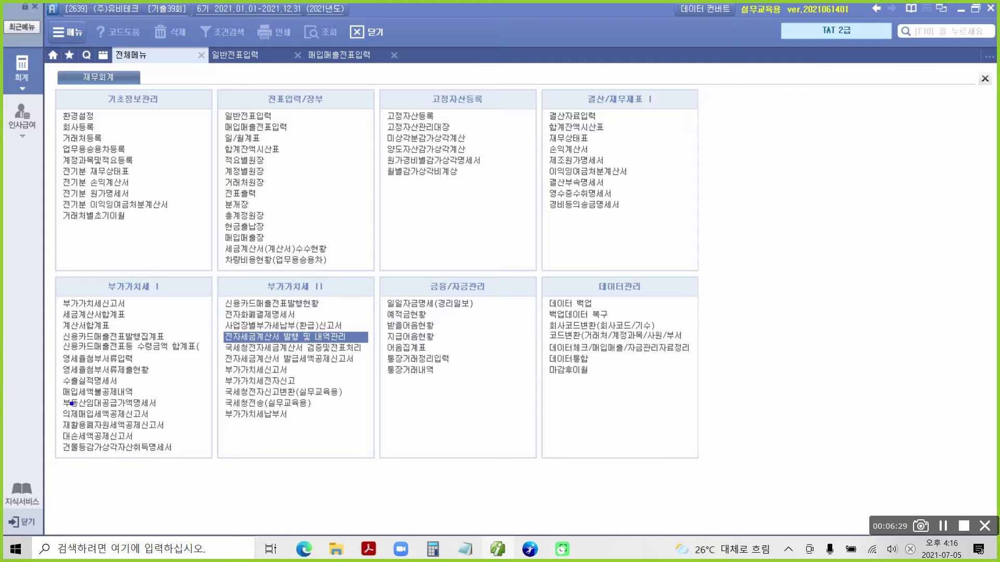
pyautogui.moveTo(63, 409)
pyautogui.mouseDown()
pyautogui.moveTo(167, 410)
pyautogui.moveTo(183, 397)
pyautogui.mouseUp()
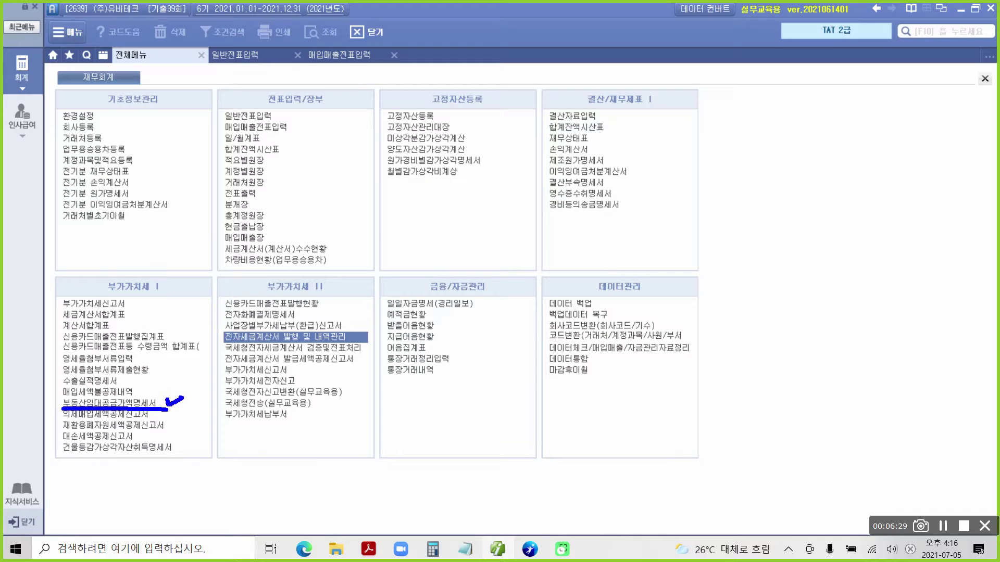
pyautogui.press('Escape')
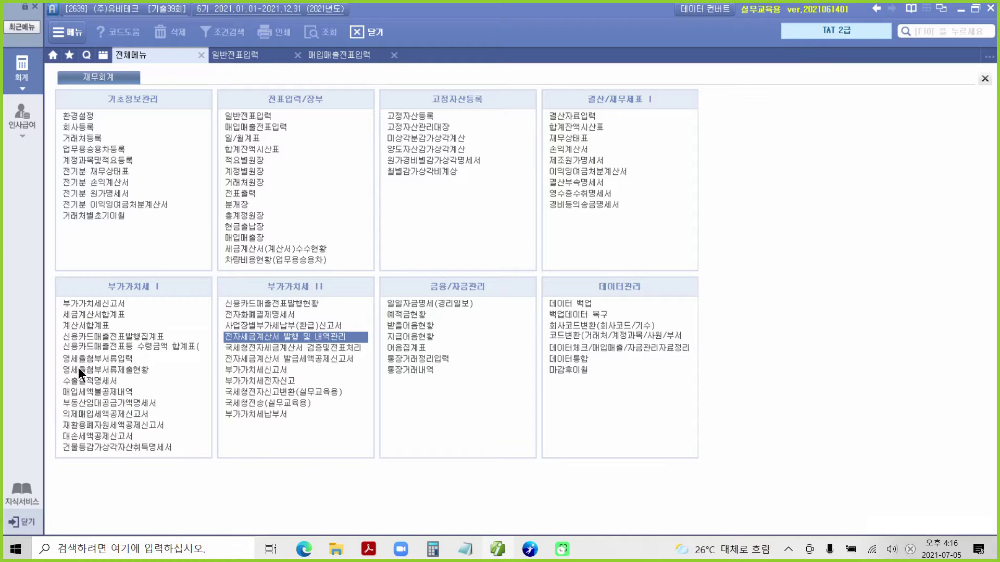
pyautogui.click(98, 404)
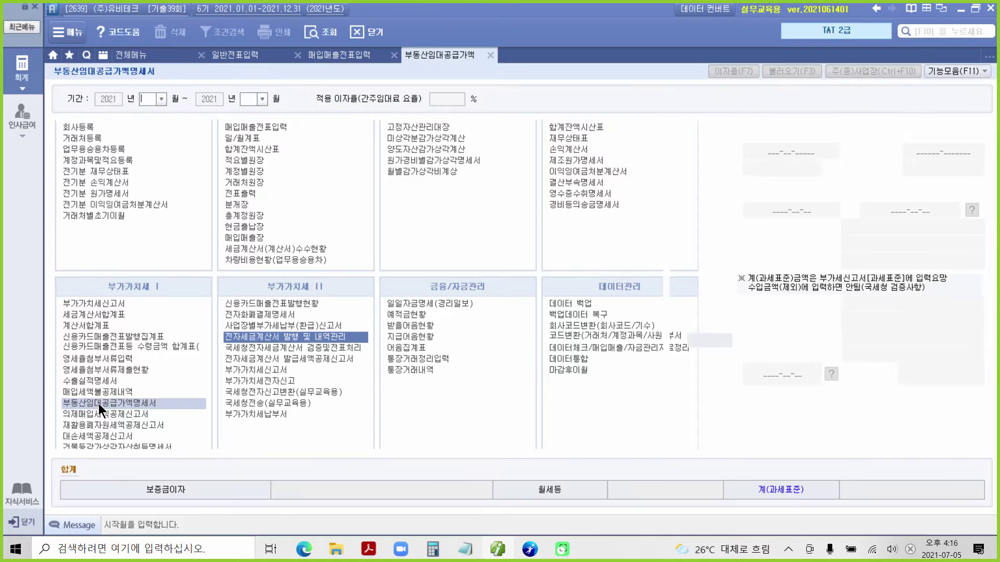
# Set start month 10 and enter tenant (주)삼성유통 on floor 13, unit 1302.
pyautogui.write('10')
pyautogui.press('Return')
pyautogui.press('Return')
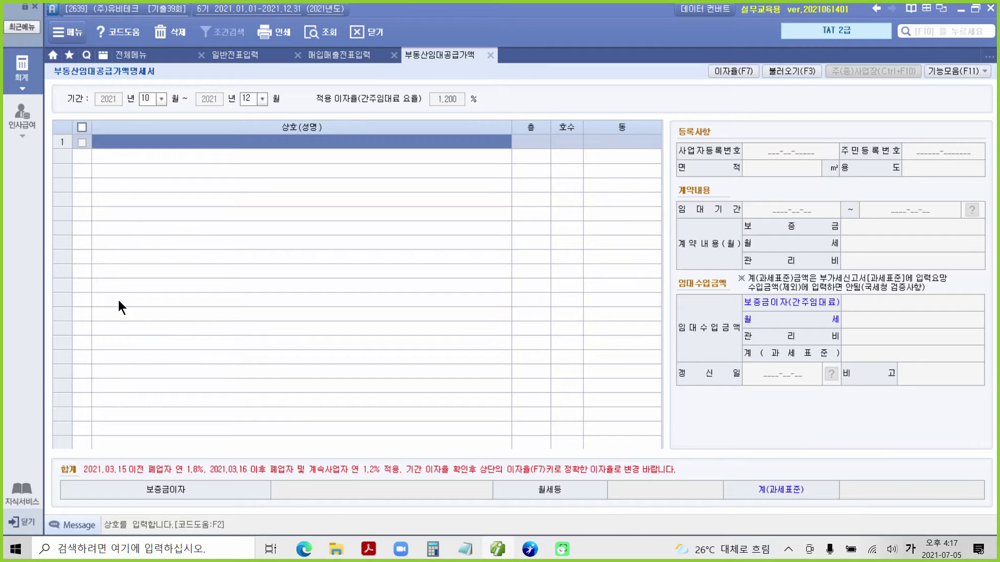
pyautogui.write('(')
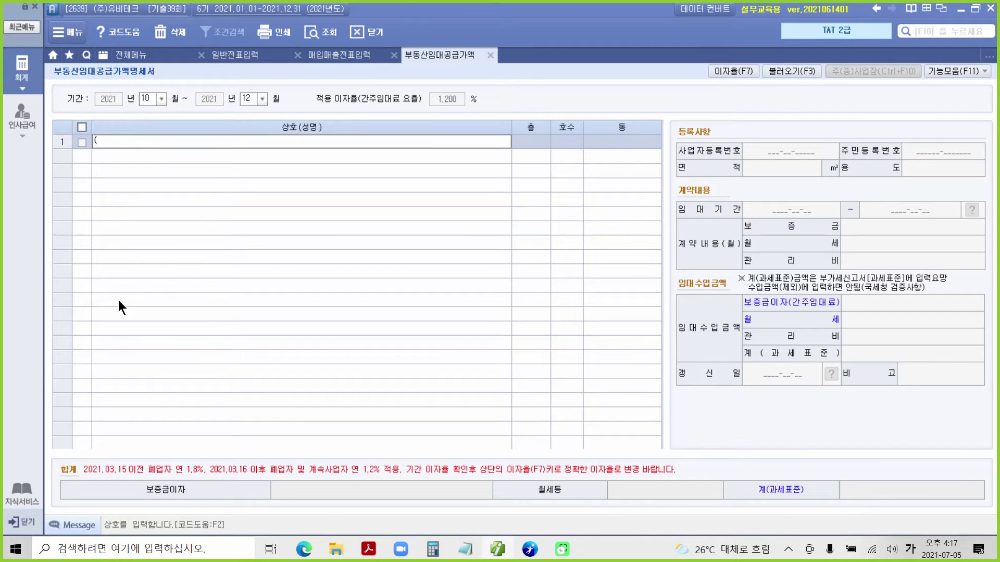
pyautogui.write('주)삼성유통')
pyautogui.press('Return')
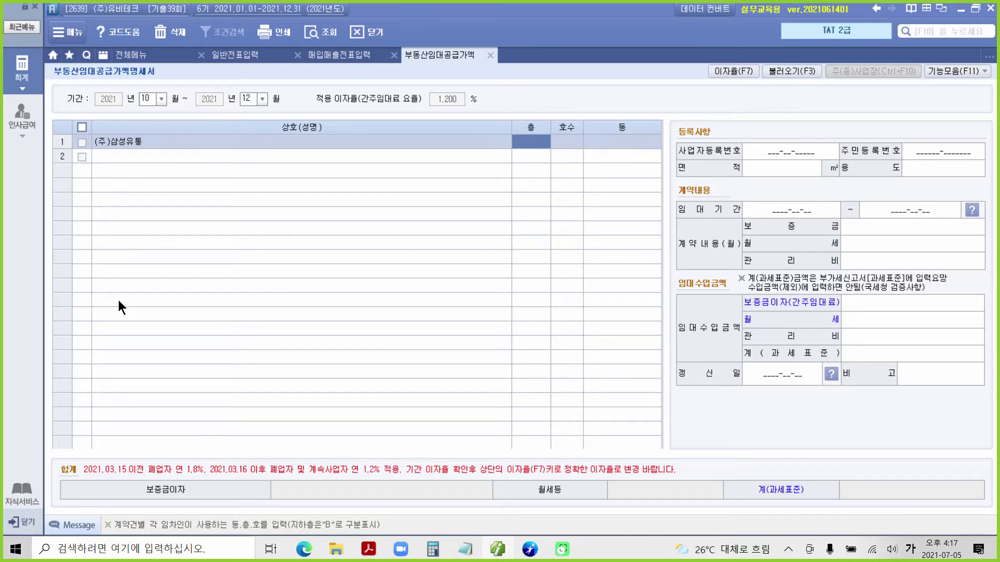
pyautogui.write('13')
pyautogui.press('Return')
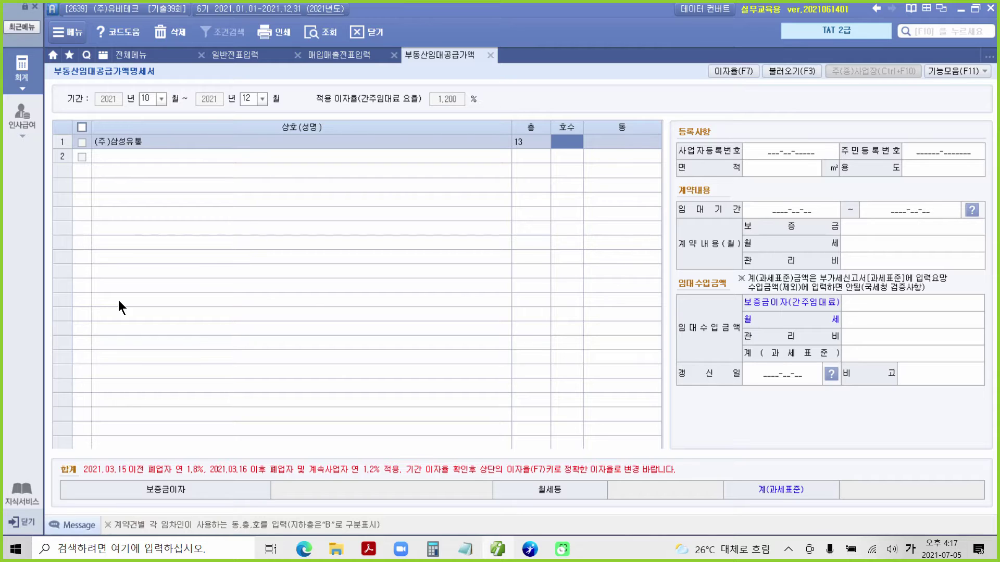
pyautogui.write('1302')
pyautogui.press('Return')
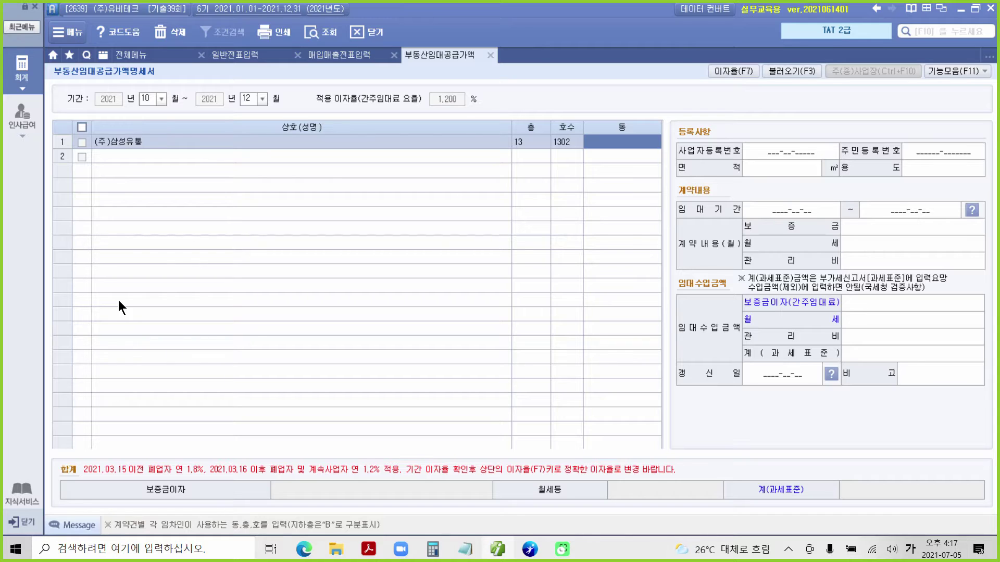
pyautogui.click(780, 151)
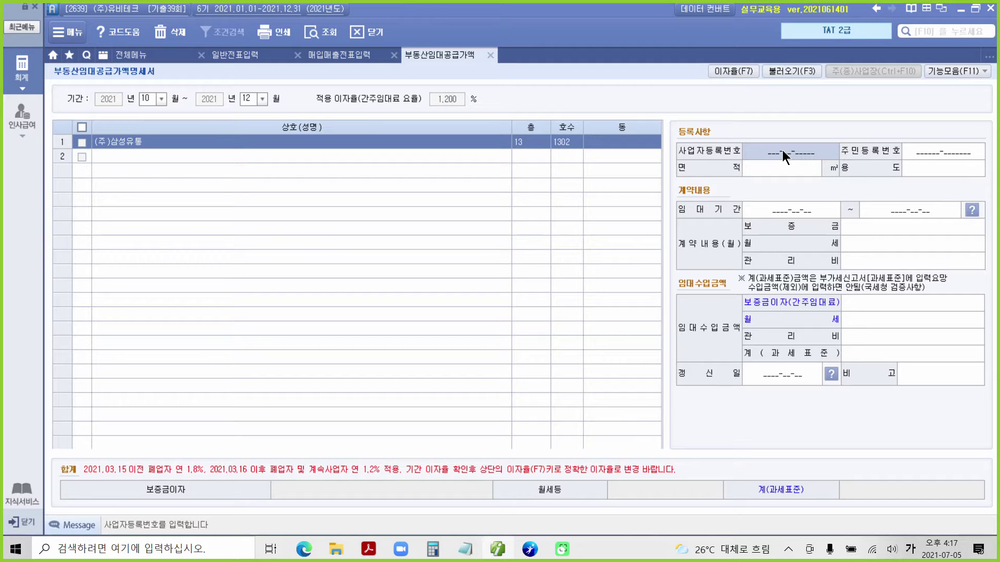
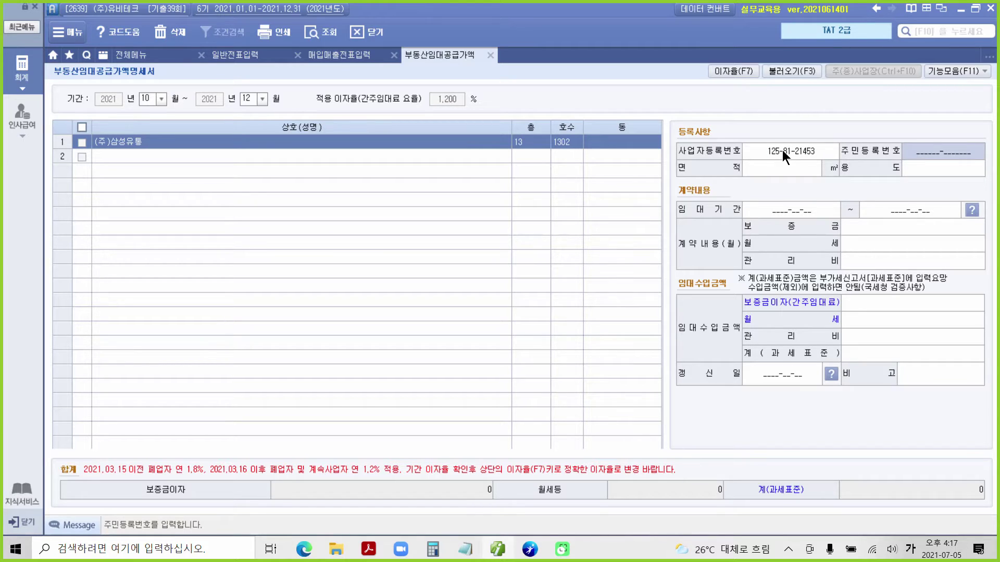
# Enter the tenant's business registration number, a 95 m² area and usage 사무실.
pyautogui.press('Return')
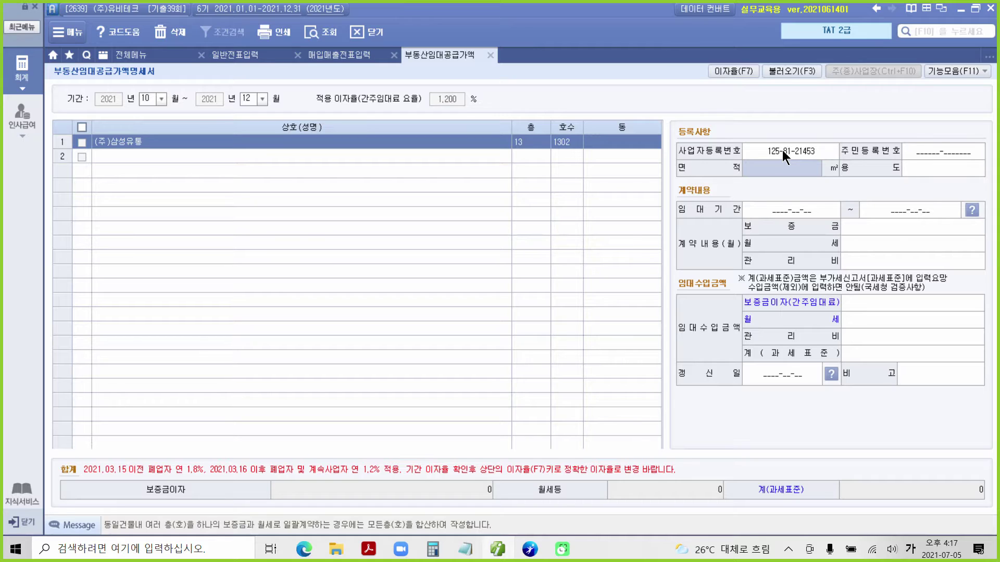
pyautogui.write('95')
pyautogui.press('Return')
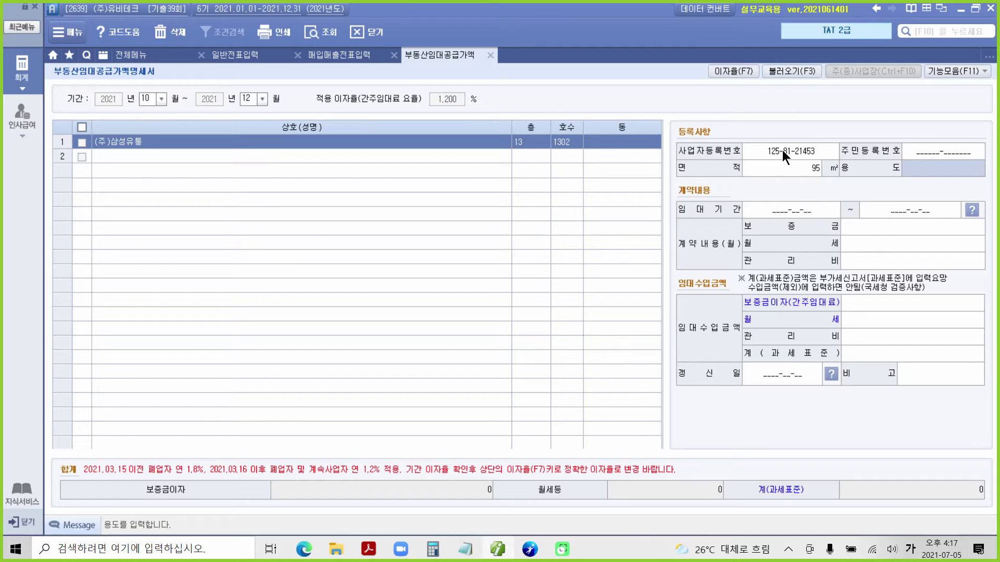
pyautogui.write('사무실')
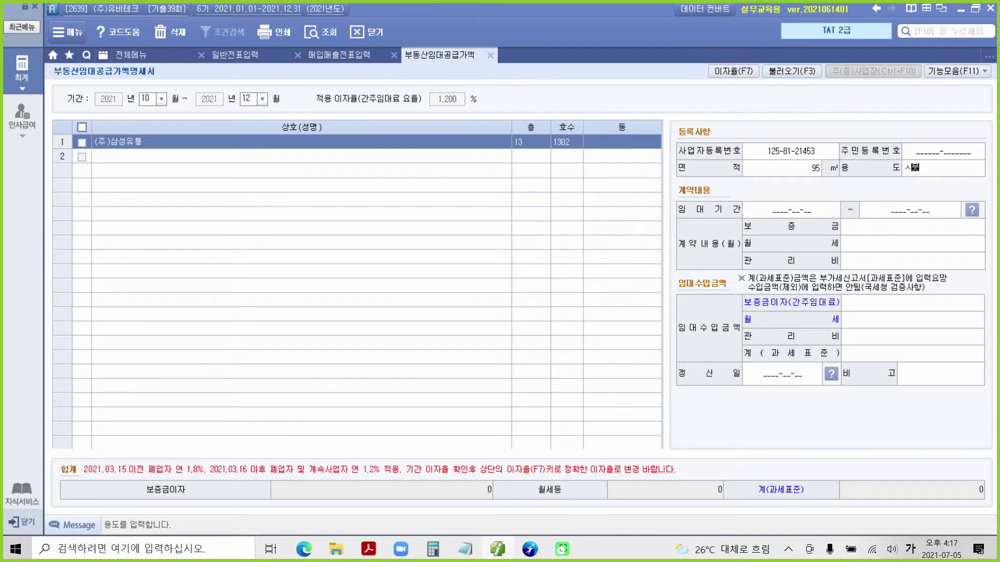
pyautogui.press('BackSpace')
pyautogui.press('BackSpace')
pyautogui.press('BackSpace')
pyautogui.write('사무실')
pyautogui.press('Return')
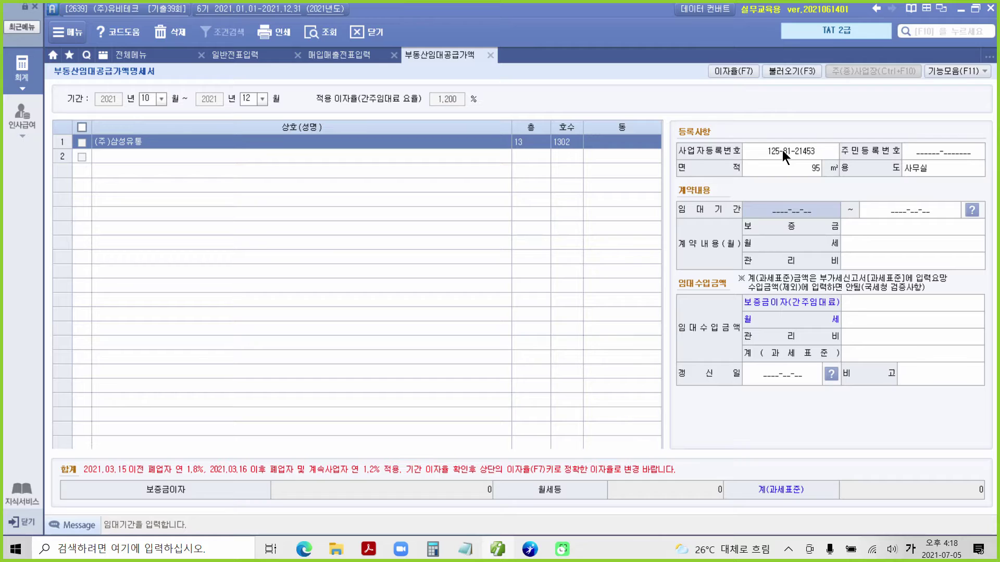
# Set lease period 2021-12-01 ~ 2023-11-30, deposit 100,000,000 and monthly rent 2,000,000.
pyautogui.write('2021-')
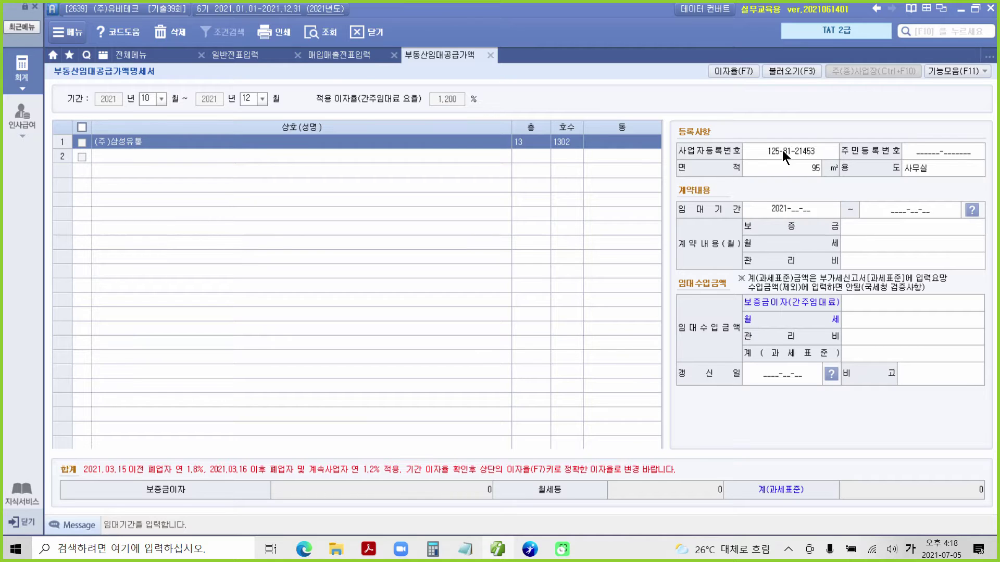
pyautogui.write('12-01')
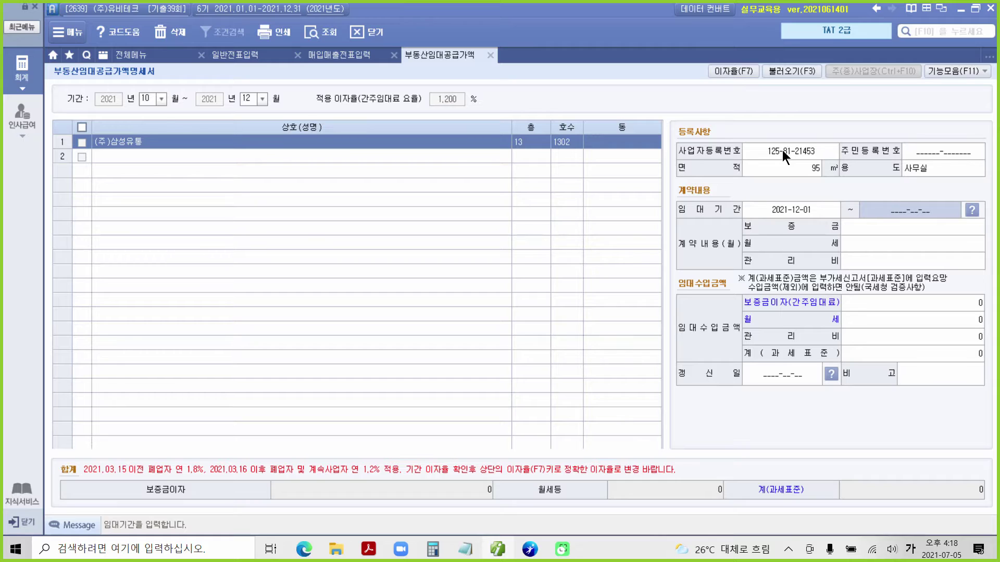
pyautogui.write(' ~ 20')
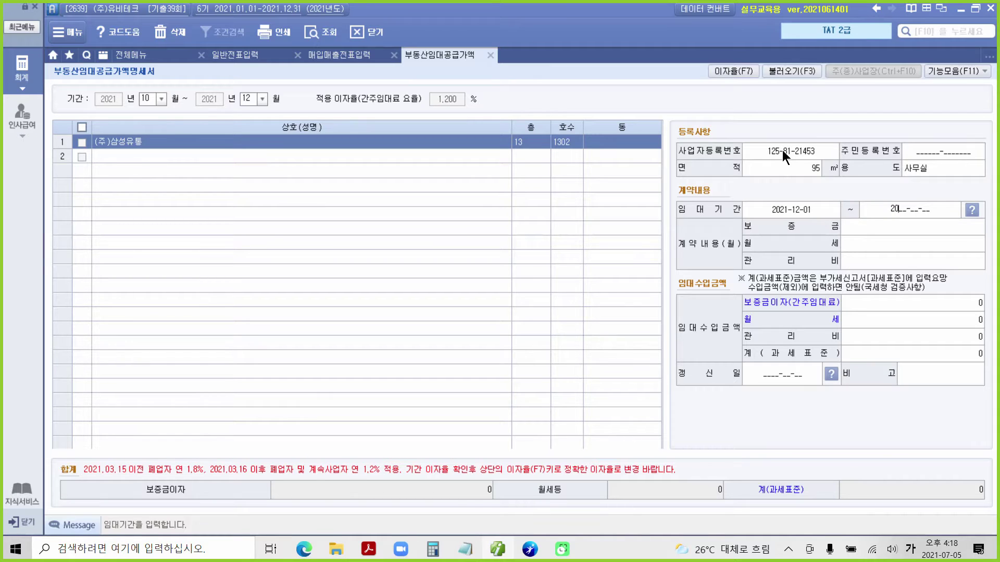
pyautogui.write('23-11-30')
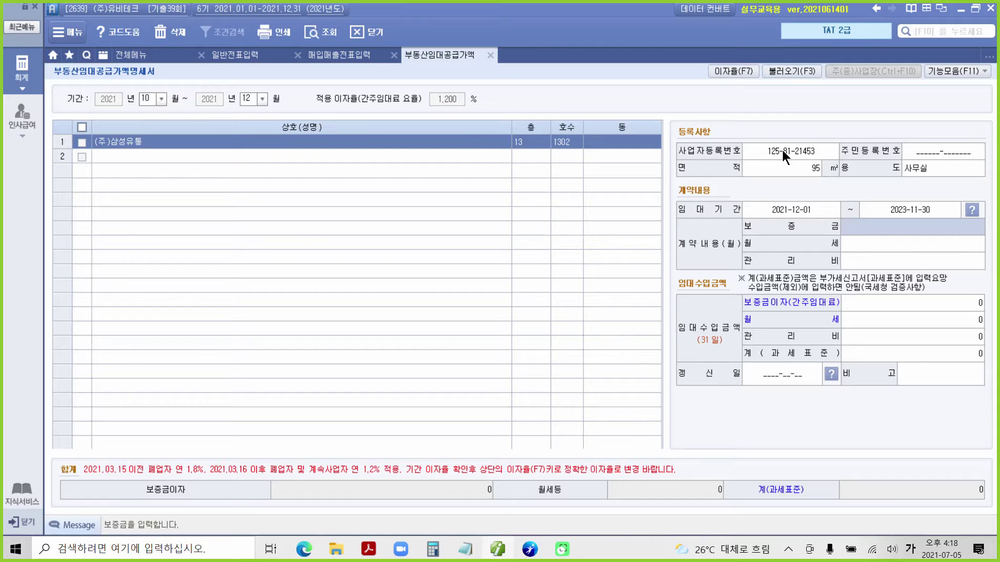
pyautogui.write('100')
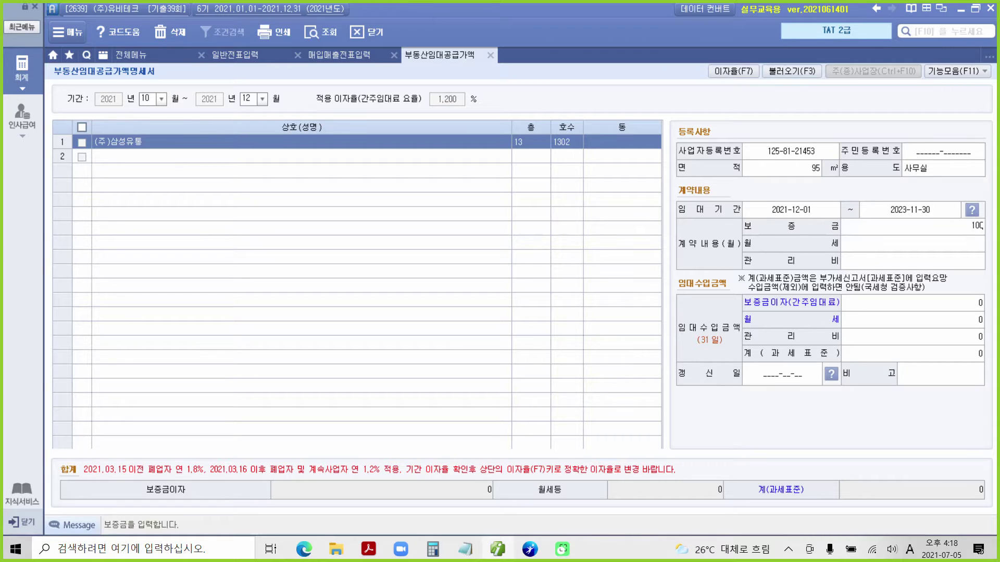
pyautogui.write(',000,000')
pyautogui.press('Return')
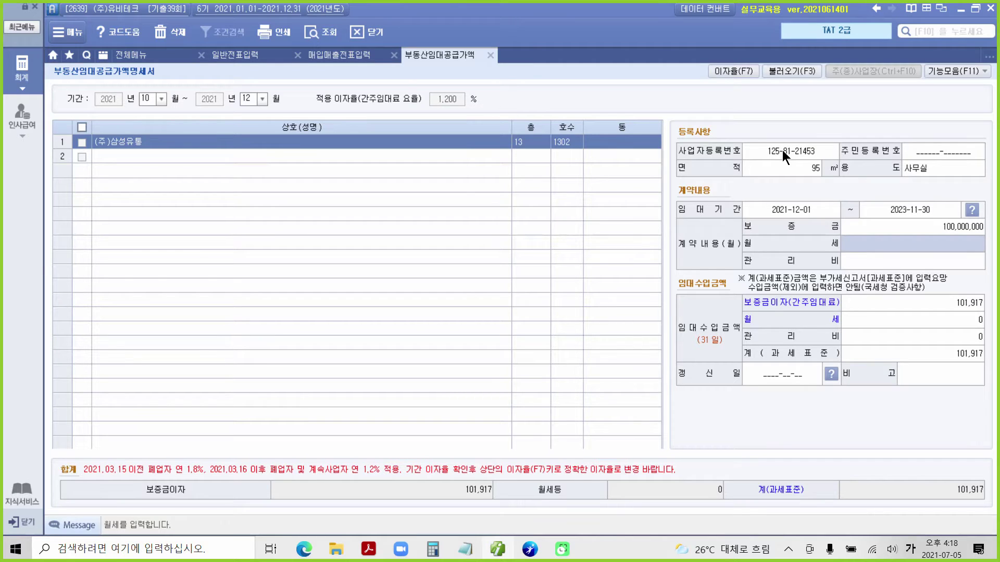
pyautogui.write('2000000')
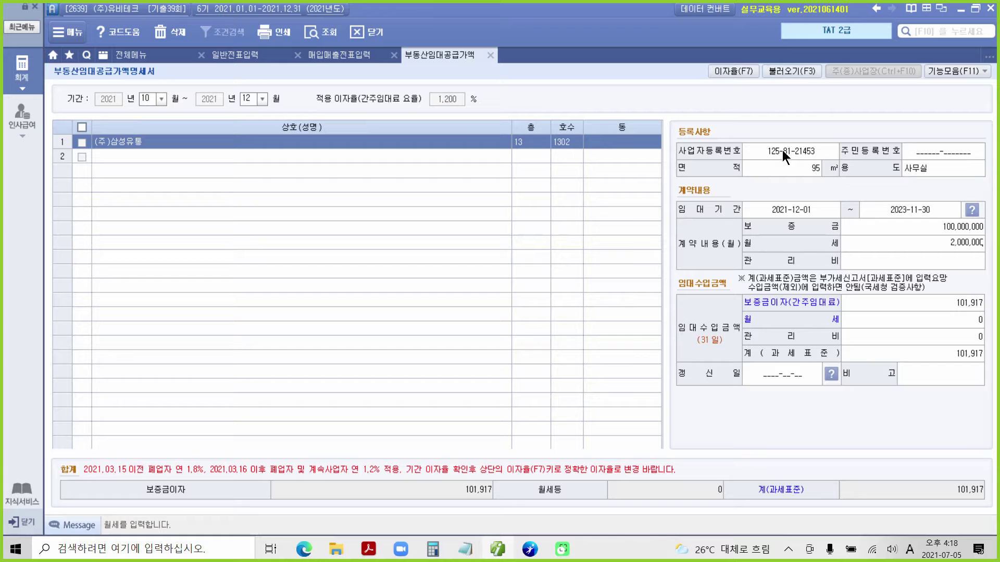
pyautogui.press('Return')
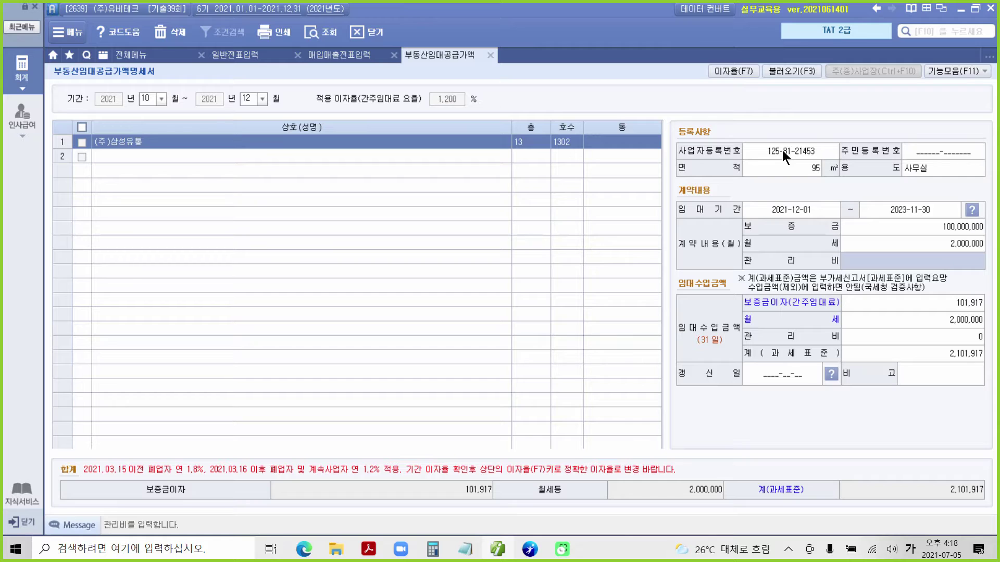
pyautogui.press('Return')
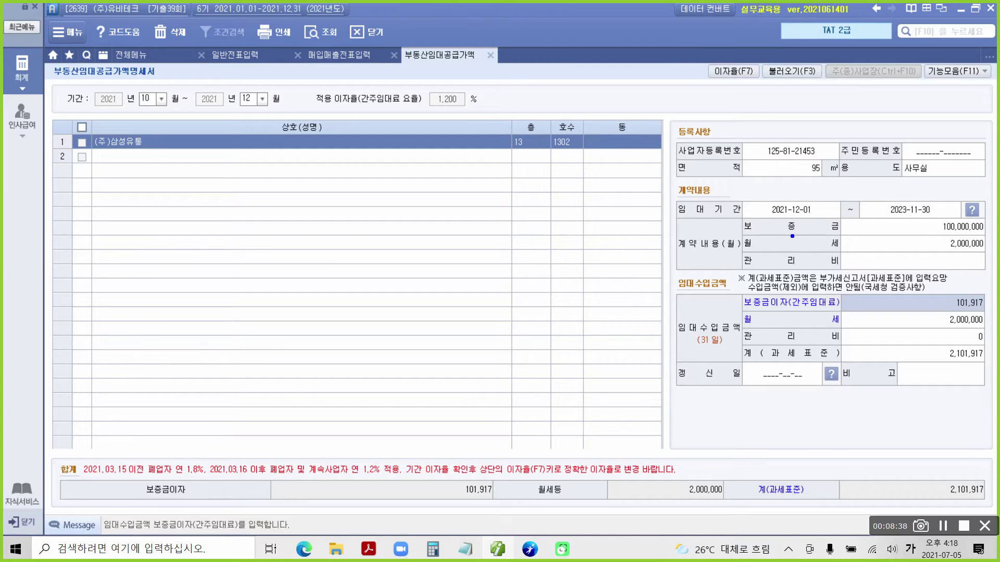
pyautogui.moveTo(757, 220); pyautogui.dragTo(827, 220)
pyautogui.moveTo(469, 83)
pyautogui.mouseDown()
pyautogui.moveTo(434, 79)
pyautogui.moveTo(488, 101)
pyautogui.moveTo(435, 73)
pyautogui.mouseUp()
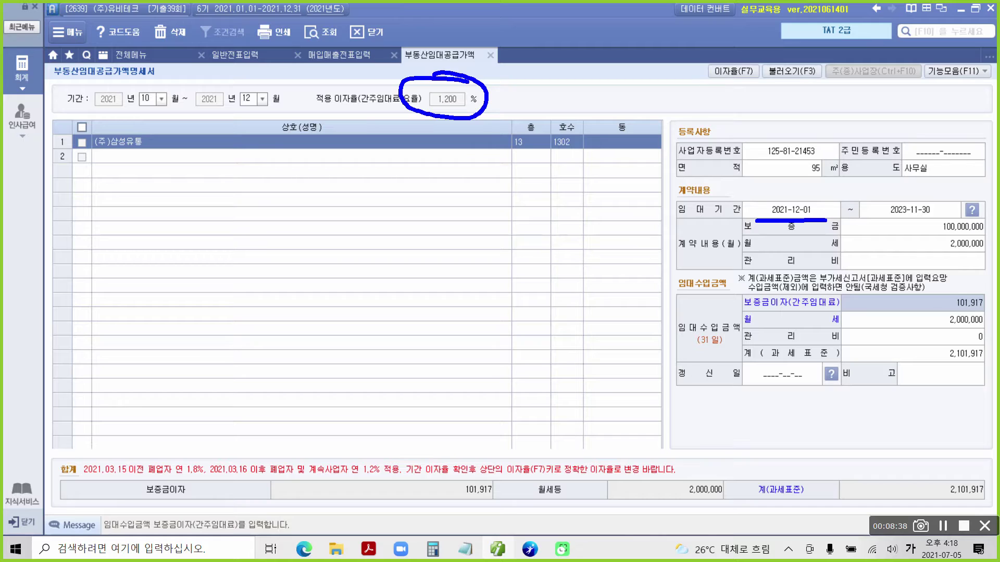
pyautogui.moveTo(379, 62)
pyautogui.mouseDown()
pyautogui.moveTo(399, 94)
pyautogui.moveTo(425, 70)
pyautogui.mouseUp()
pyautogui.moveTo(744, 93)
pyautogui.mouseDown()
pyautogui.moveTo(700, 54)
pyautogui.moveTo(719, 109)
pyautogui.mouseUp()
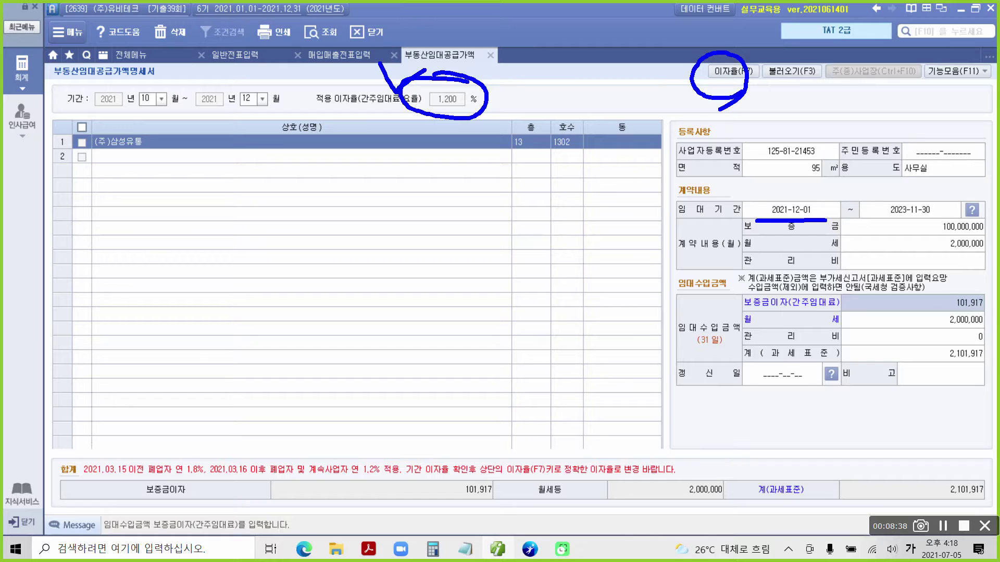
pyautogui.moveTo(718, 71)
pyautogui.mouseDown()
pyautogui.moveTo(472, 107)
pyautogui.moveTo(476, 99)
pyautogui.mouseUp()
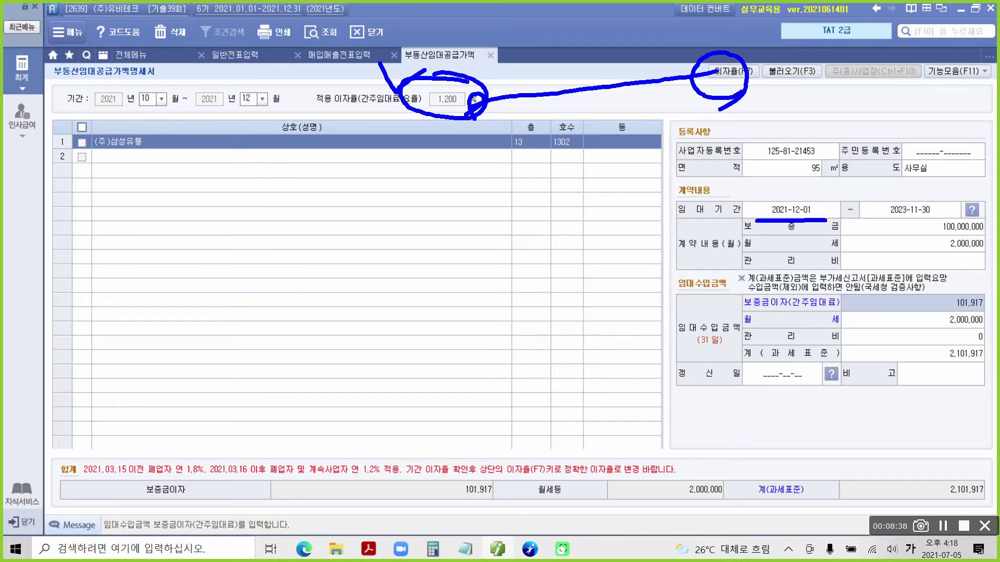
pyautogui.moveTo(941, 283)
pyautogui.mouseDown()
pyautogui.moveTo(981, 312)
pyautogui.moveTo(955, 276)
pyautogui.mouseUp()
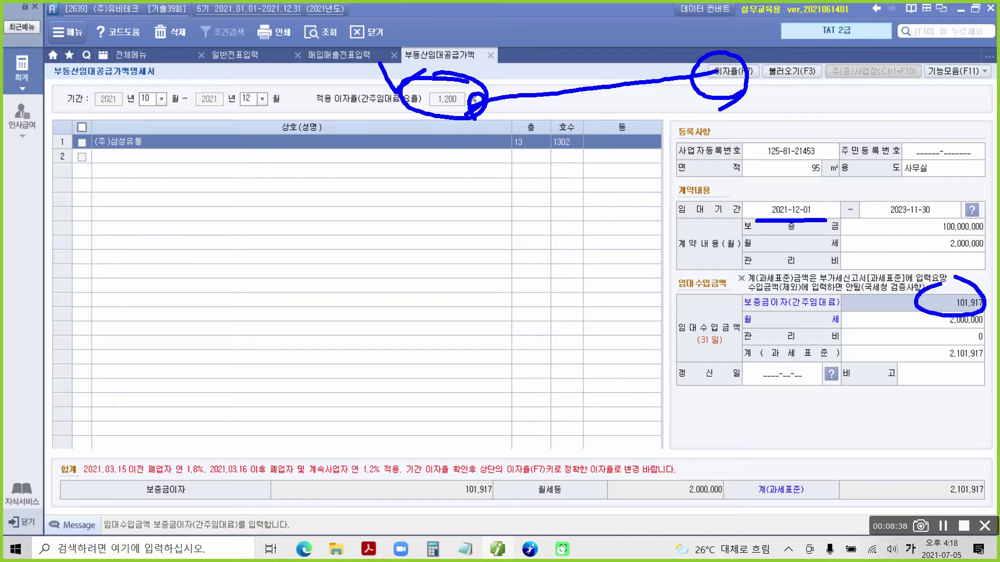
pyautogui.press('Escape')
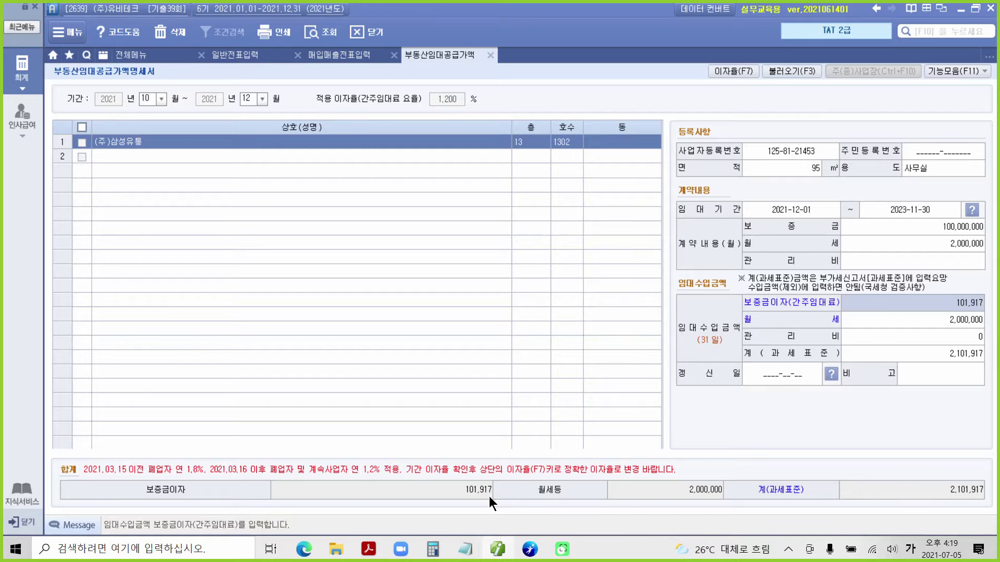
pyautogui.moveTo(446, 476); pyautogui.dragTo(507, 504)
# Compute 101917 × 1.1 in Calculator (112,108.7), then return to Smart A.
pyautogui.click(16, 549)
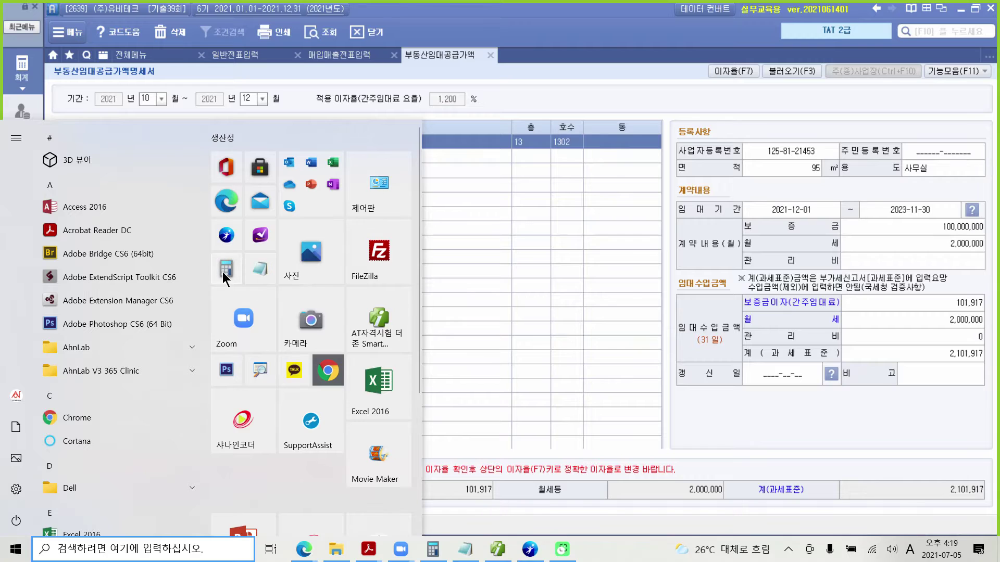
pyautogui.click(224, 269)
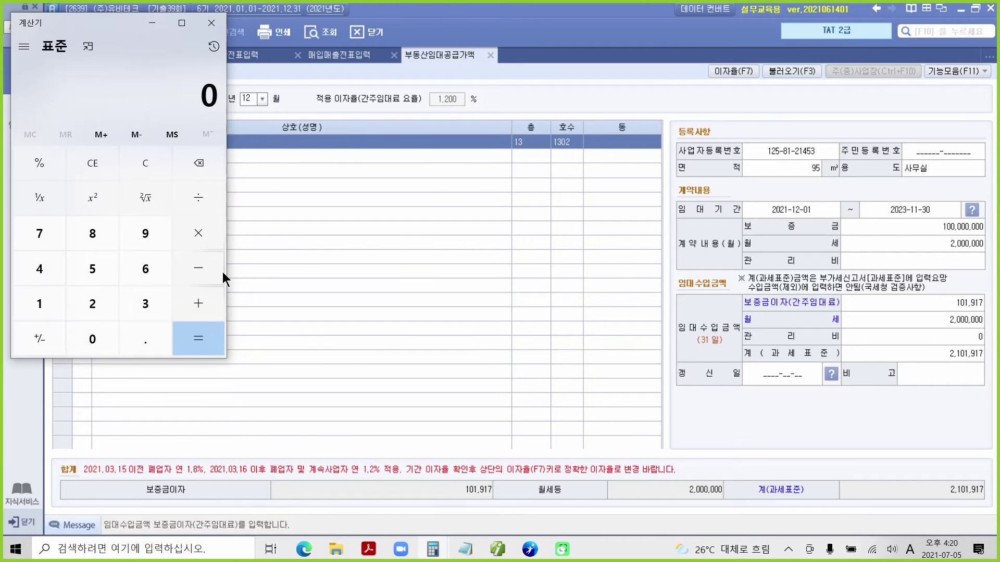
pyautogui.write('101,917')
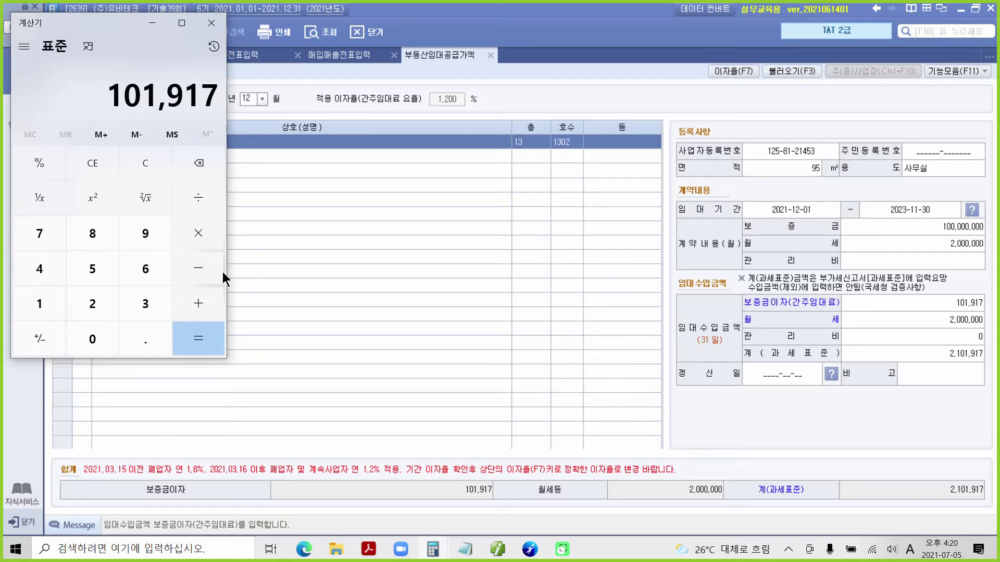
pyautogui.write('*1.1')
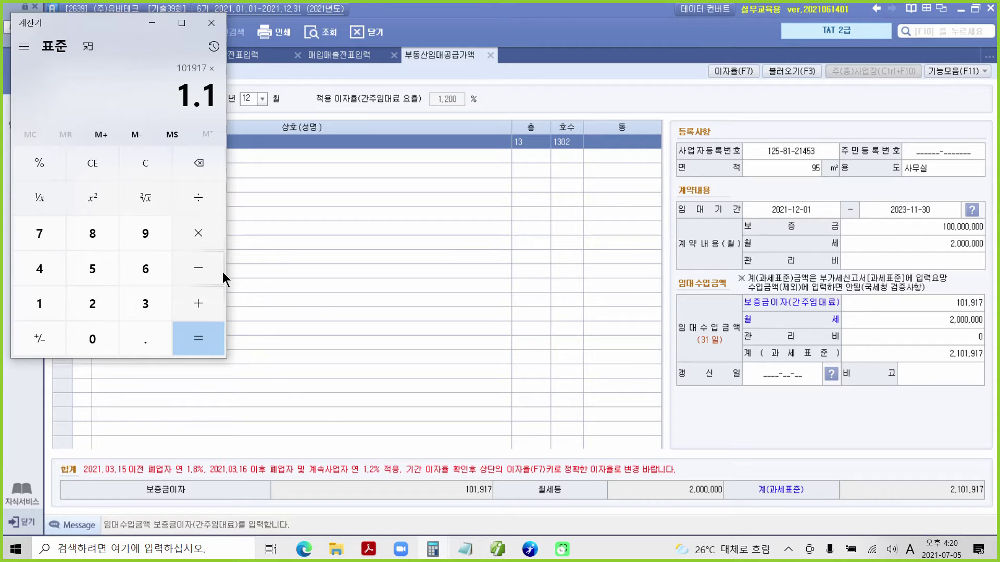
pyautogui.press('Return')
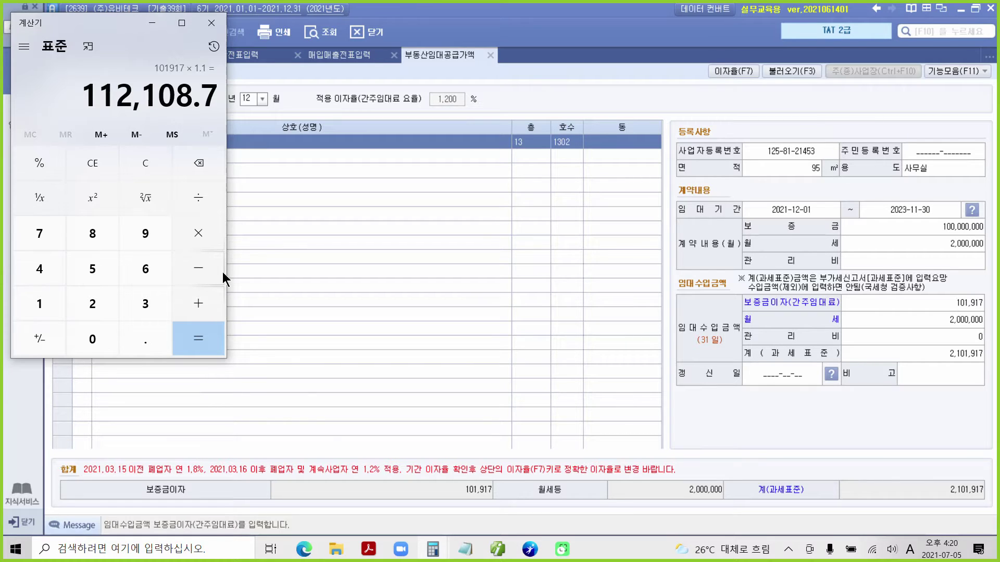
pyautogui.hotkey('alt', 'Tab')
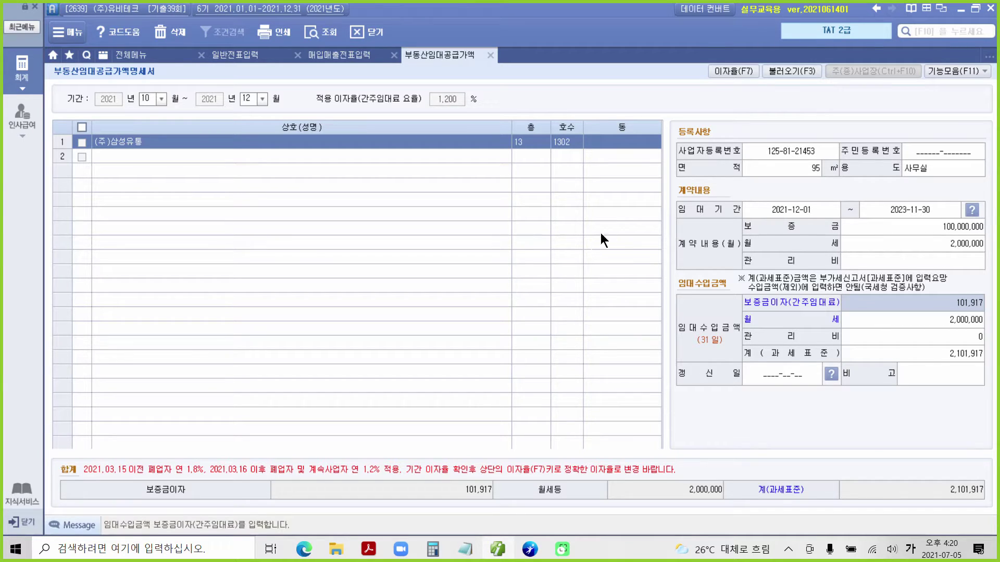
# Close the rental supply value statement and bring up the exam question PDF.
pyautogui.click(491, 56)
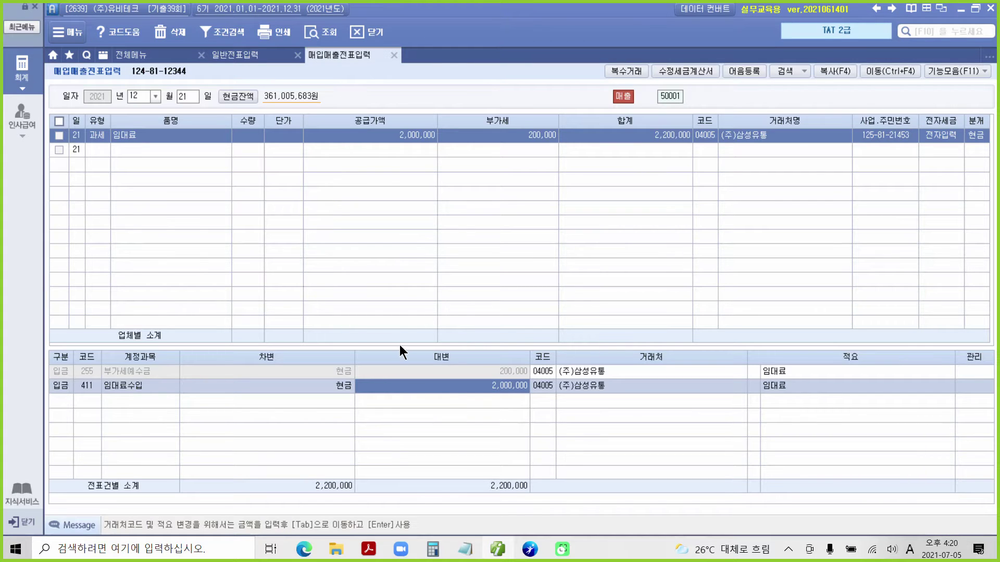
pyautogui.moveTo(436, 556)
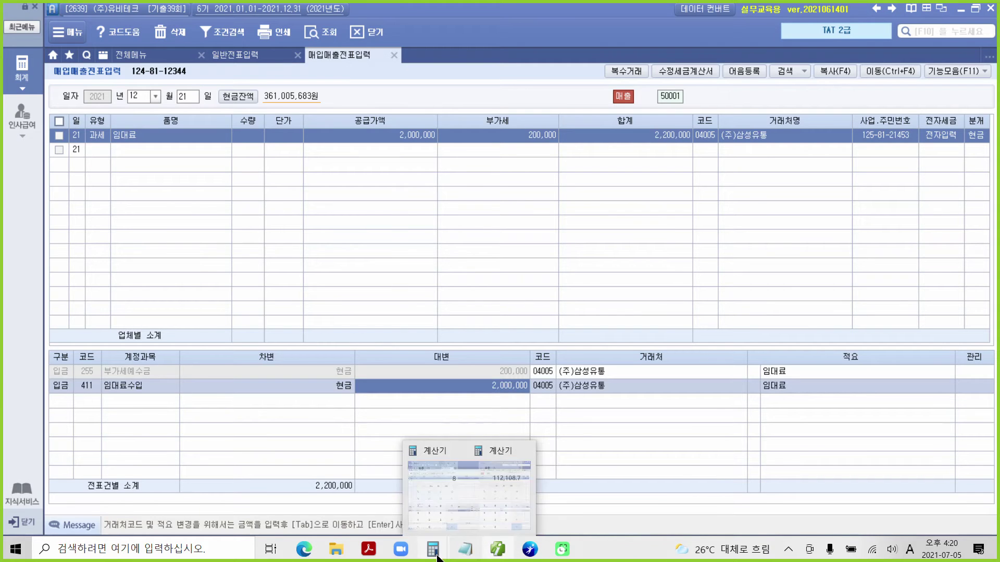
pyautogui.click(494, 490)
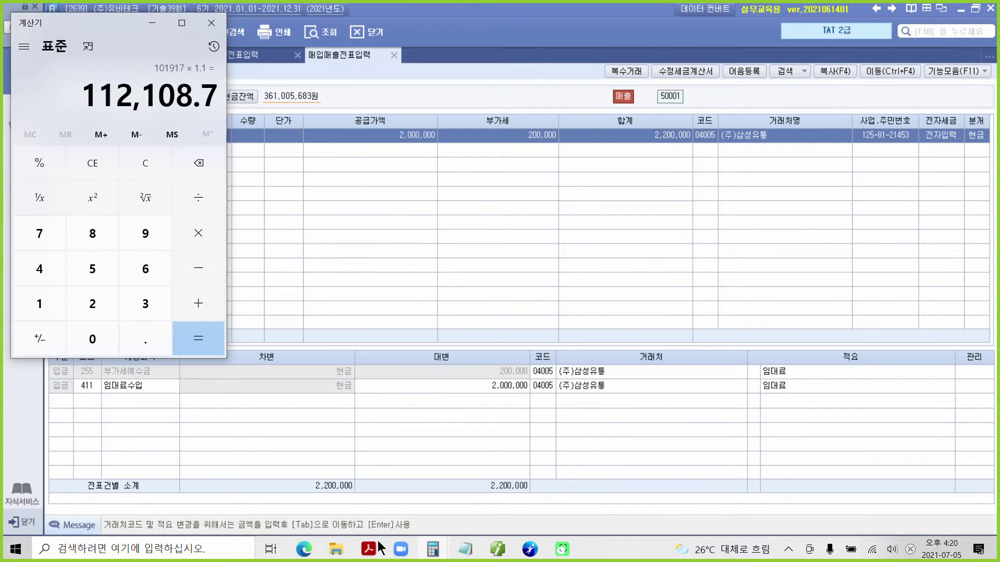
pyautogui.moveTo(368, 551)
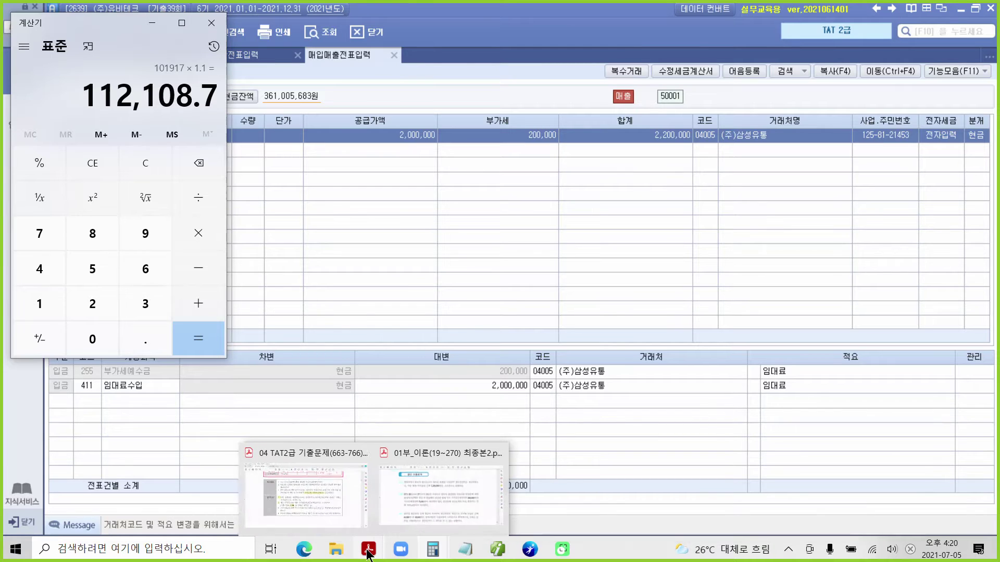
pyautogui.click(325, 526)
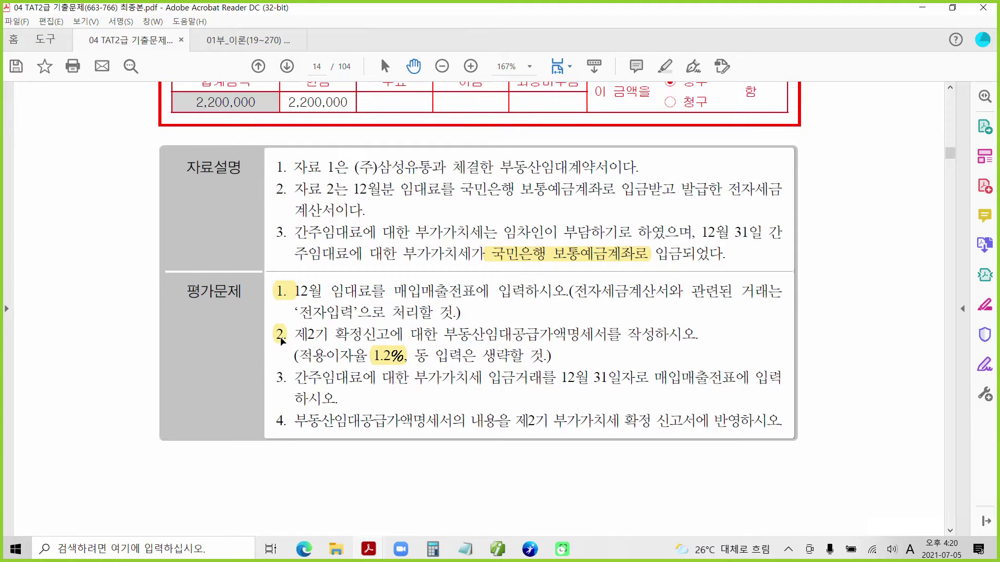
# Highlight item 3 and '12월 31일자로 매입매출전표에' in yellow, then return to voucher entry.
pyautogui.moveTo(276, 377); pyautogui.dragTo(287, 378)
pyautogui.rightClick(282, 381)
pyautogui.click(315, 420)
pyautogui.moveTo(561, 375); pyautogui.dragTo(750, 378)
pyautogui.rightClick(669, 379)
pyautogui.click(698, 415)
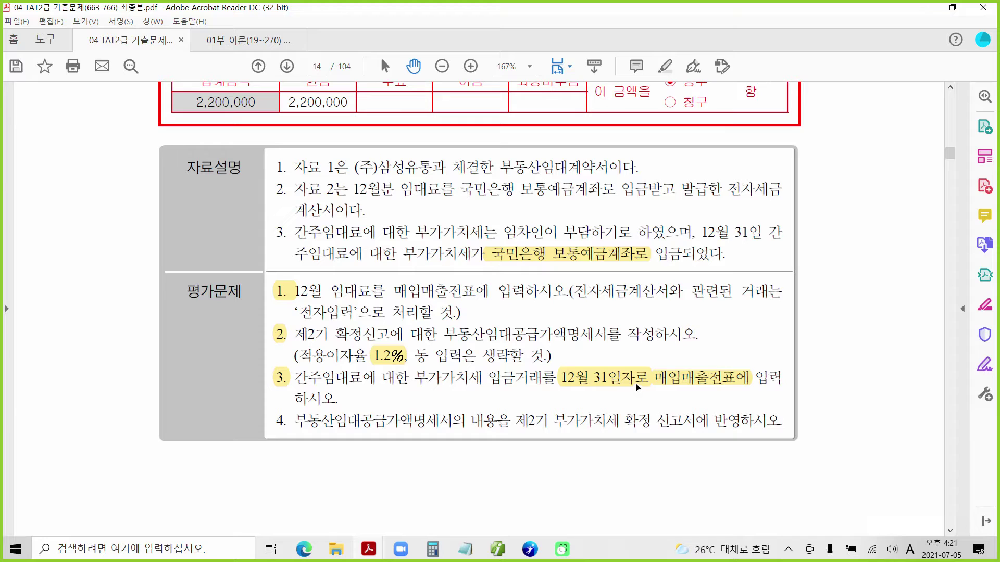
pyautogui.moveTo(528, 556)
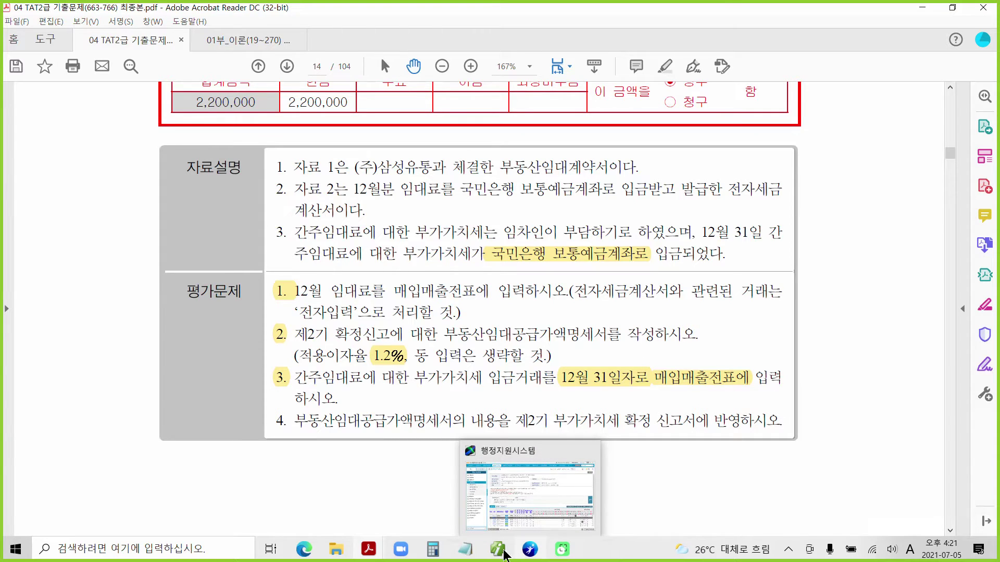
pyautogui.click(498, 549)
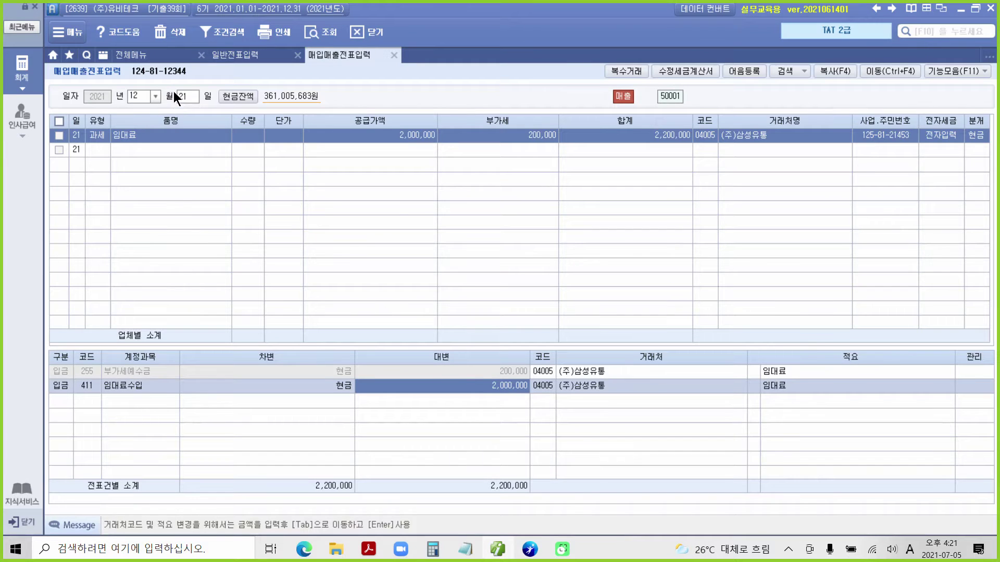
# Start a December 31 voucher of type 14 (건별) with item 간주임대료.
pyautogui.click(189, 98)
pyautogui.write('31')
pyautogui.press('Return')
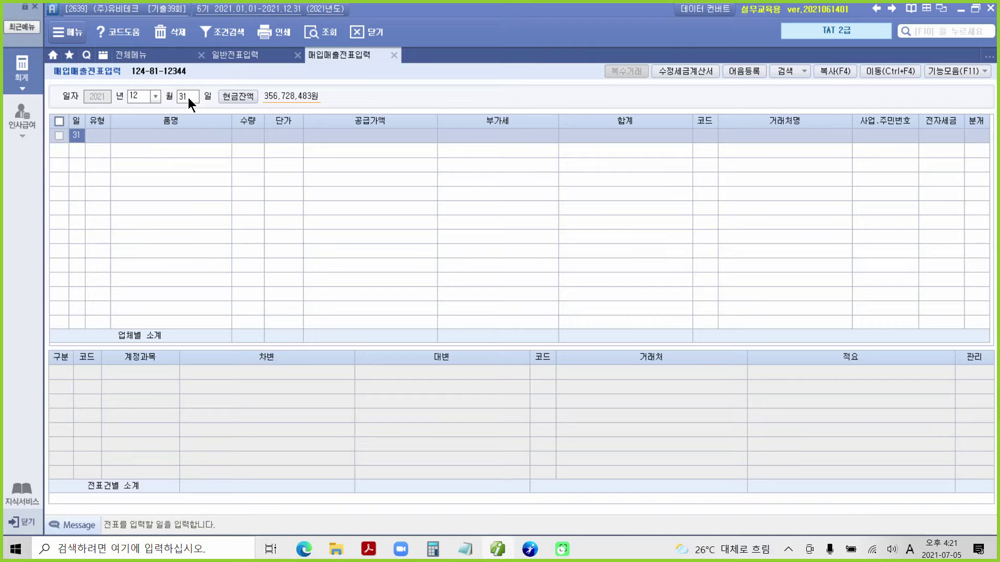
pyautogui.press('Return')
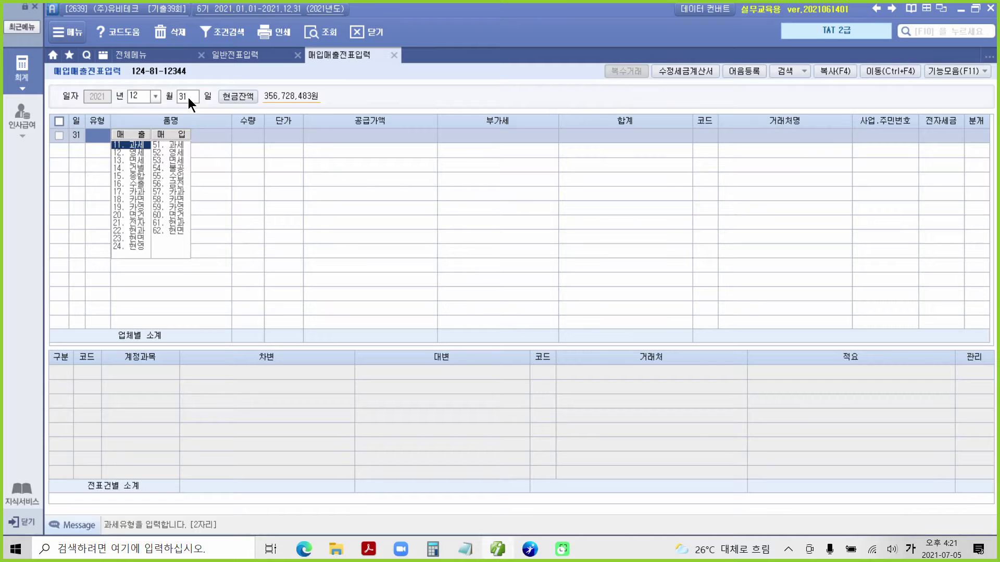
pyautogui.write('14')
pyautogui.press('Return')
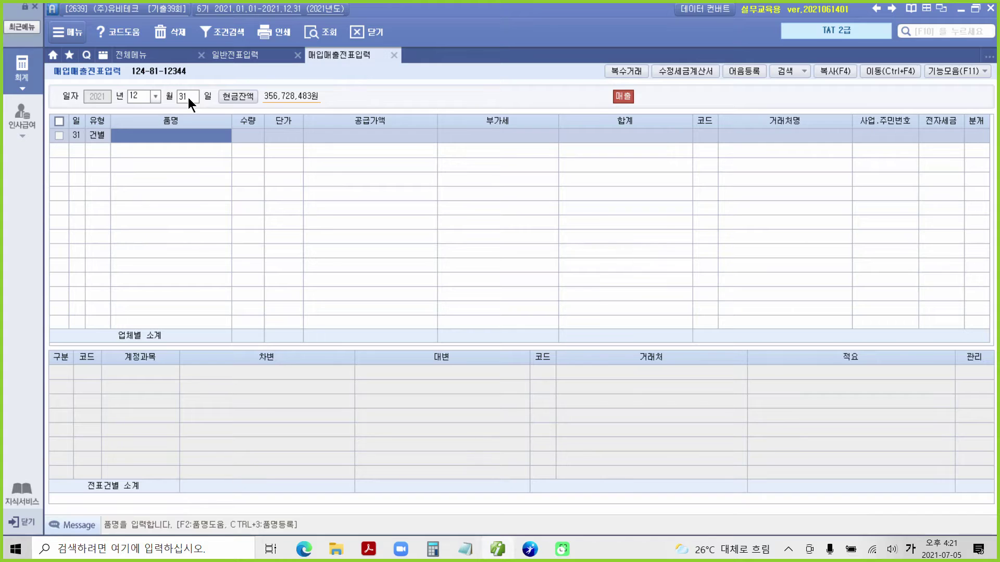
pyautogui.write('간ㅈ')
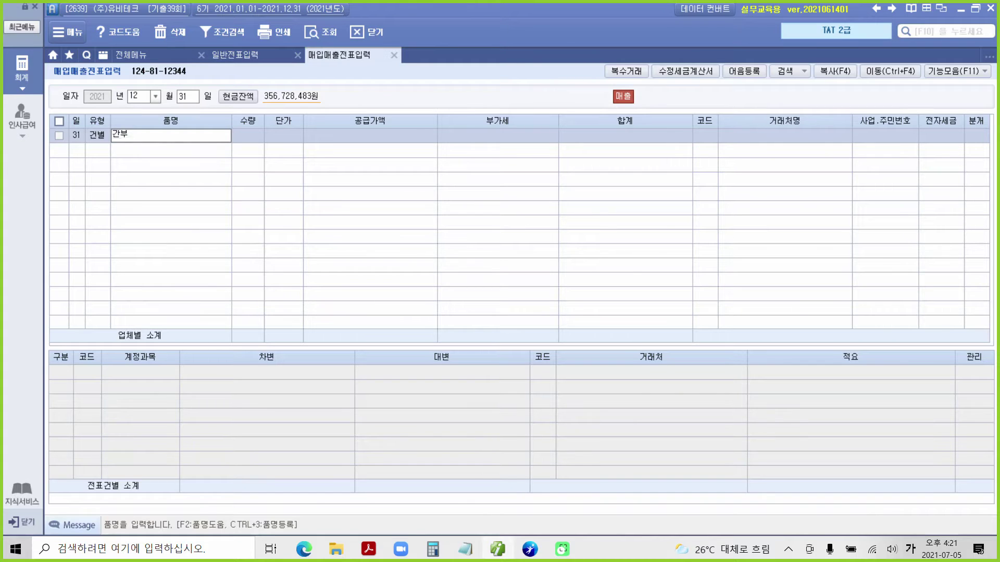
pyautogui.write('주임대료')
pyautogui.press('Return')
pyautogui.press('Return')
pyautogui.press('Return')
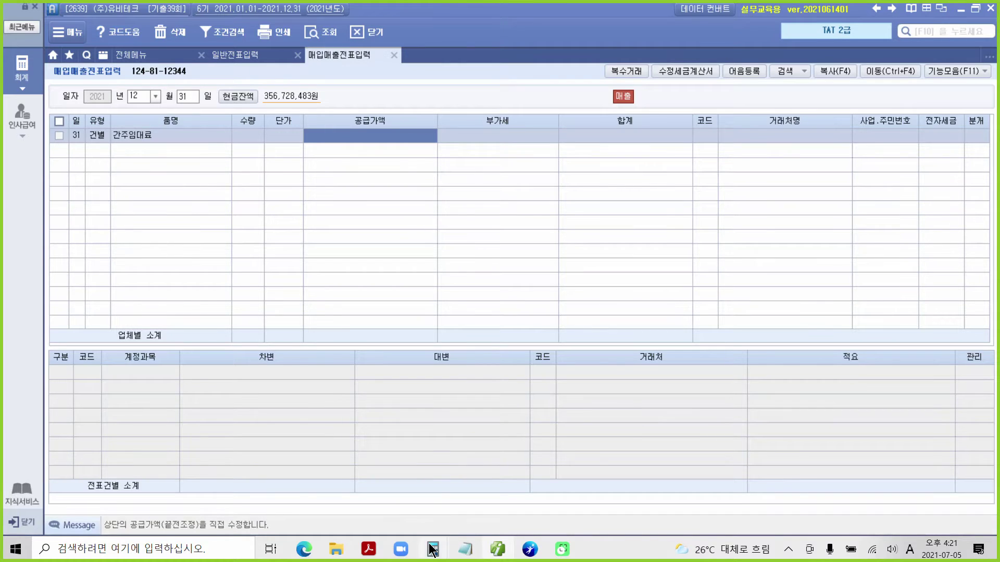
# Paste 112,108 from Calculator as the amount, splitting into 101,917 supply and 10,191 VAT.
pyautogui.moveTo(432, 549)
pyautogui.click(453, 511)
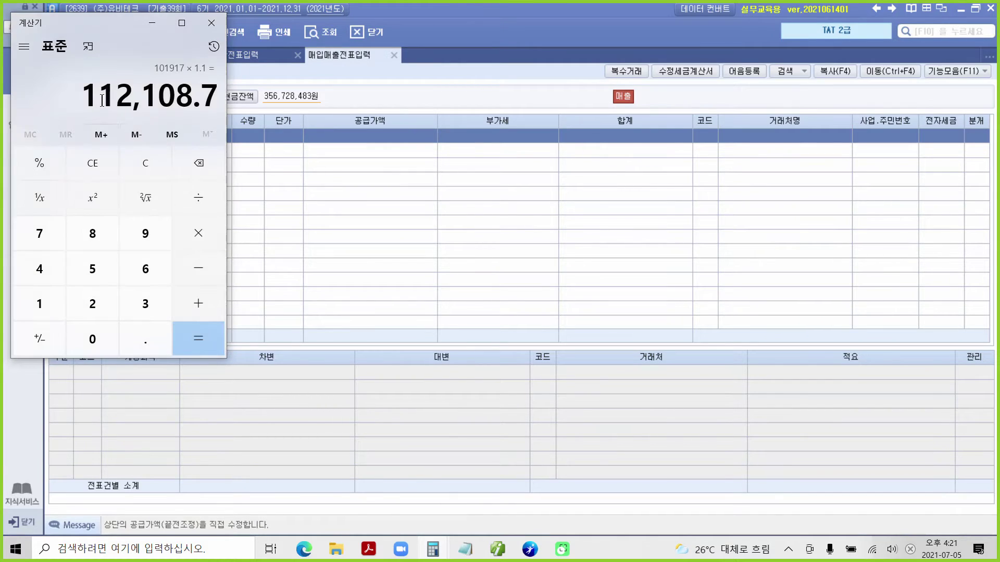
pyautogui.moveTo(83, 97); pyautogui.dragTo(188, 96)
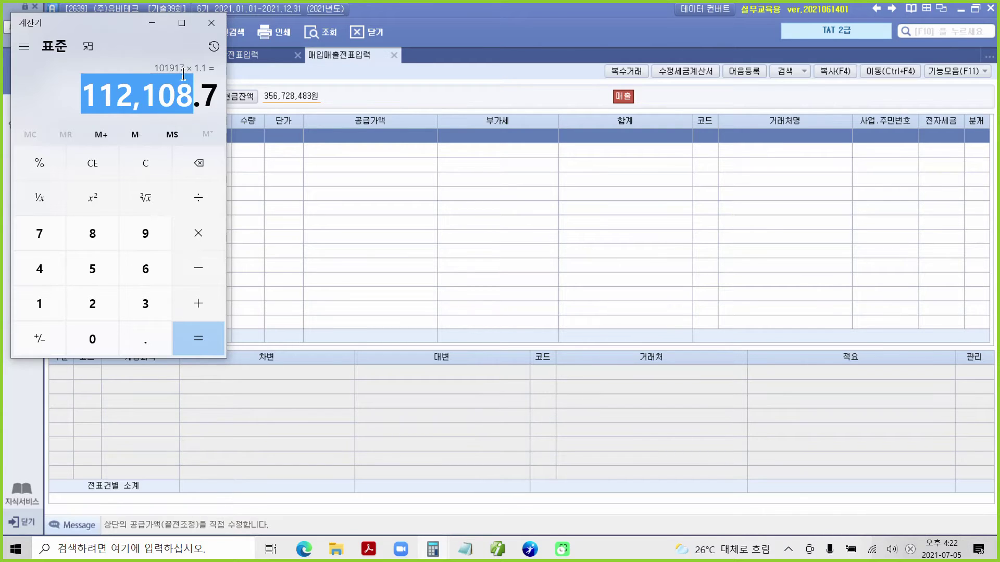
pyautogui.click(152, 23)
pyautogui.click(319, 134)
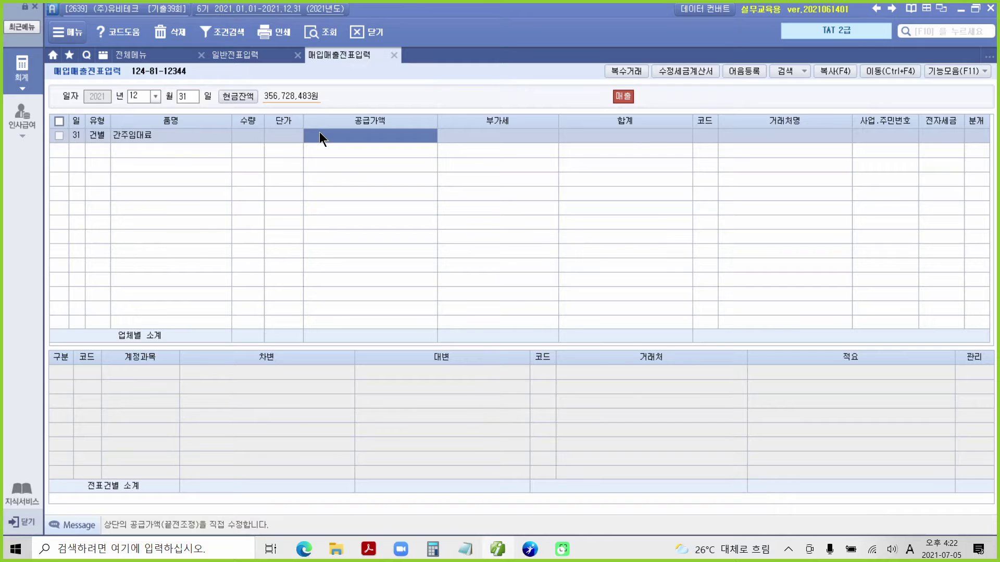
pyautogui.hotkey('ctrl', 'v')
pyautogui.press('Return')
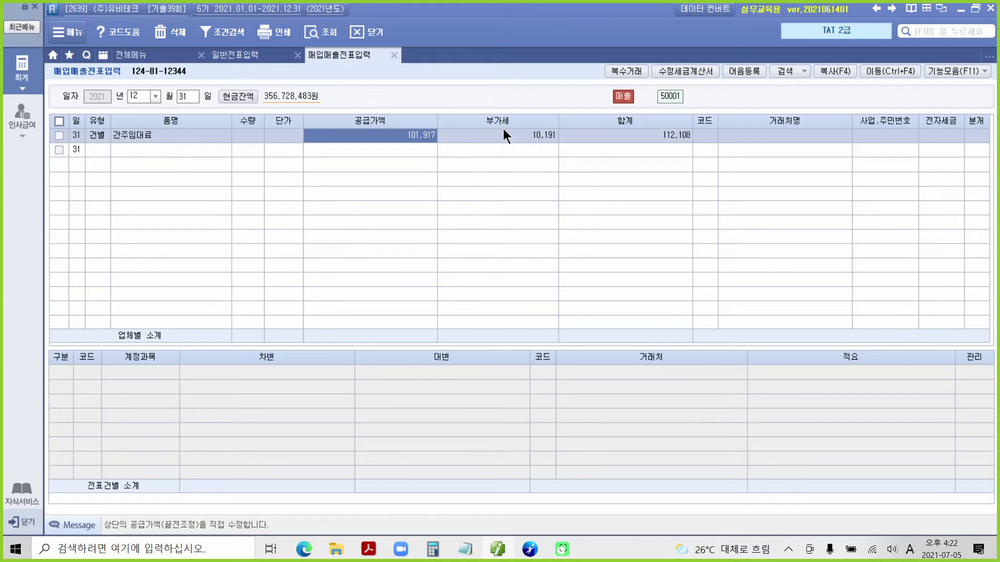
pyautogui.moveTo(493, 116); pyautogui.dragTo(573, 151)
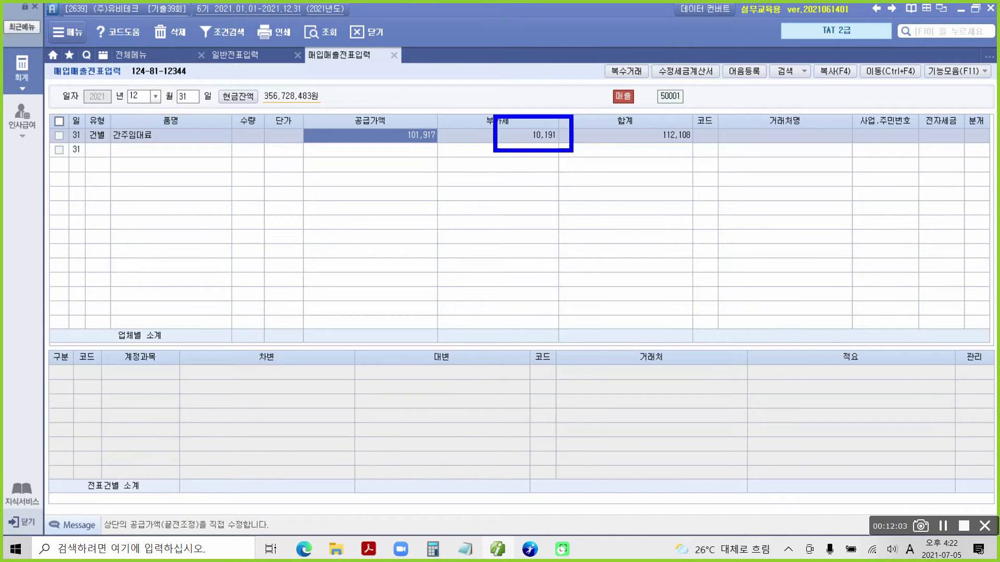
pyautogui.moveTo(527, 223)
pyautogui.mouseDown()
pyautogui.moveTo(541, 146)
pyautogui.moveTo(533, 149)
pyautogui.mouseUp()
pyautogui.moveTo(353, 266)
pyautogui.mouseDown()
pyautogui.moveTo(185, 293)
pyautogui.moveTo(338, 426)
pyautogui.moveTo(251, 303)
pyautogui.mouseUp()
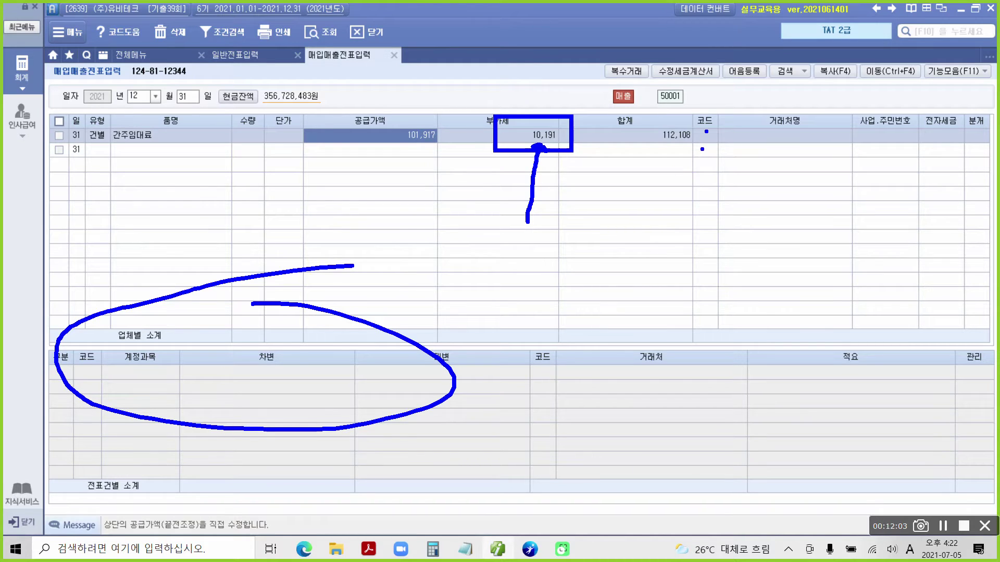
pyautogui.press('Escape')
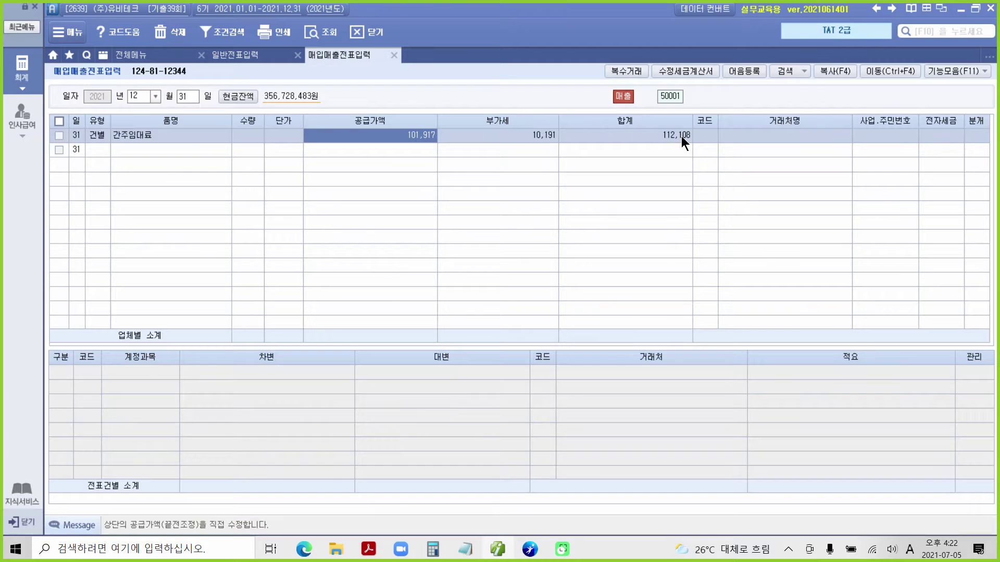
pyautogui.click(697, 135)
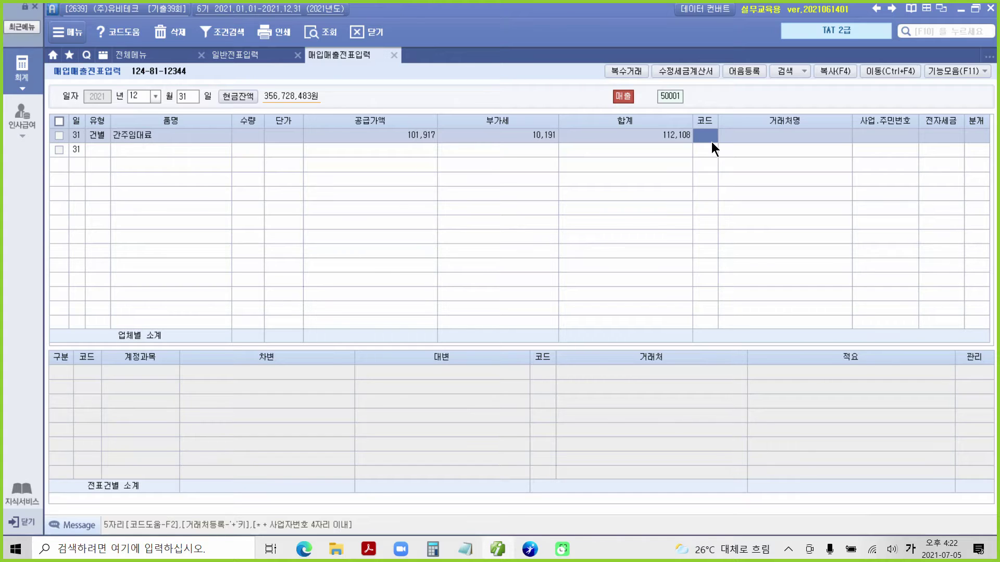
# Choose (주)삼성유통 as the customer and set the journal type to 3 (혼합).
pyautogui.write('삼성')
pyautogui.press('Return')
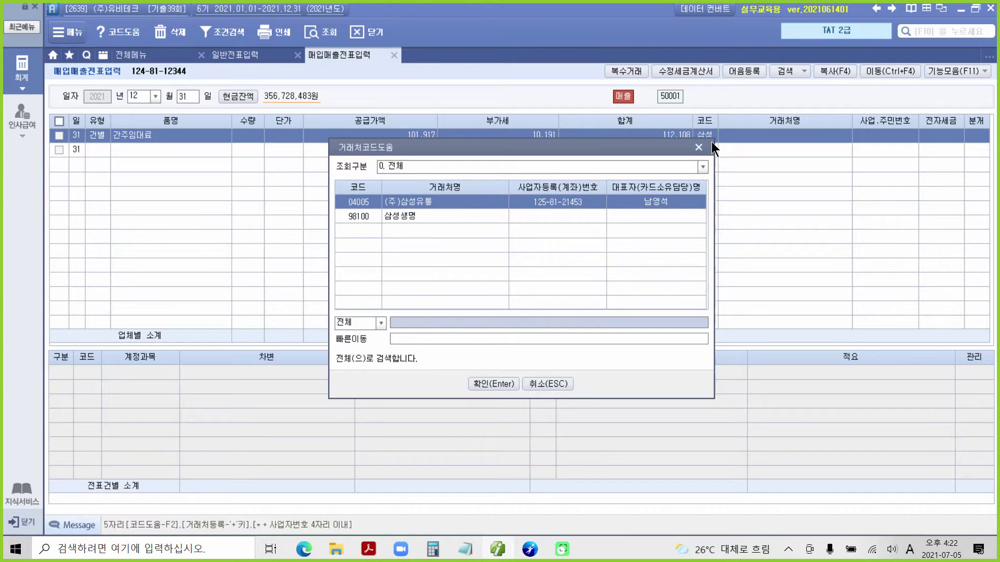
pyautogui.press('Return')
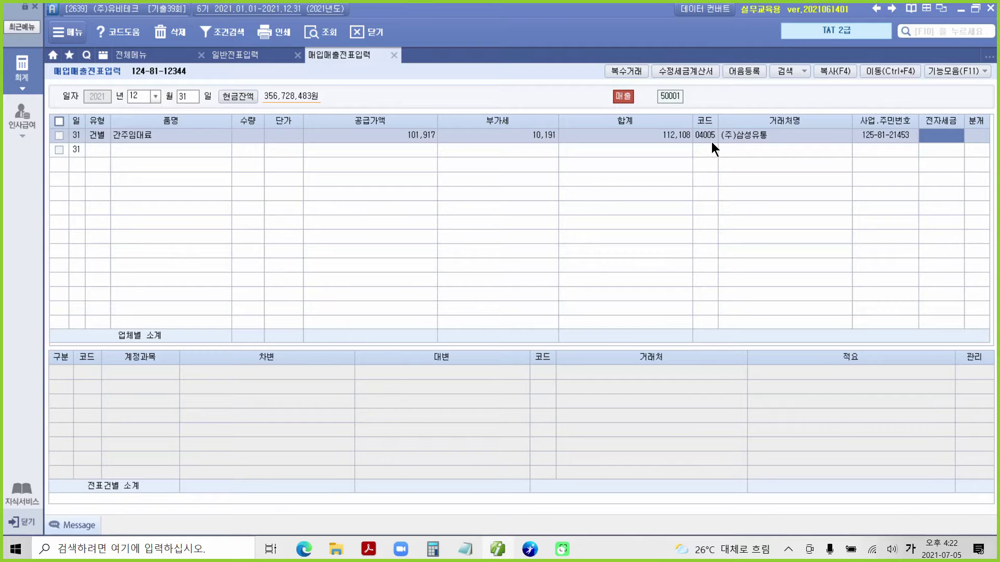
pyautogui.press('Return')
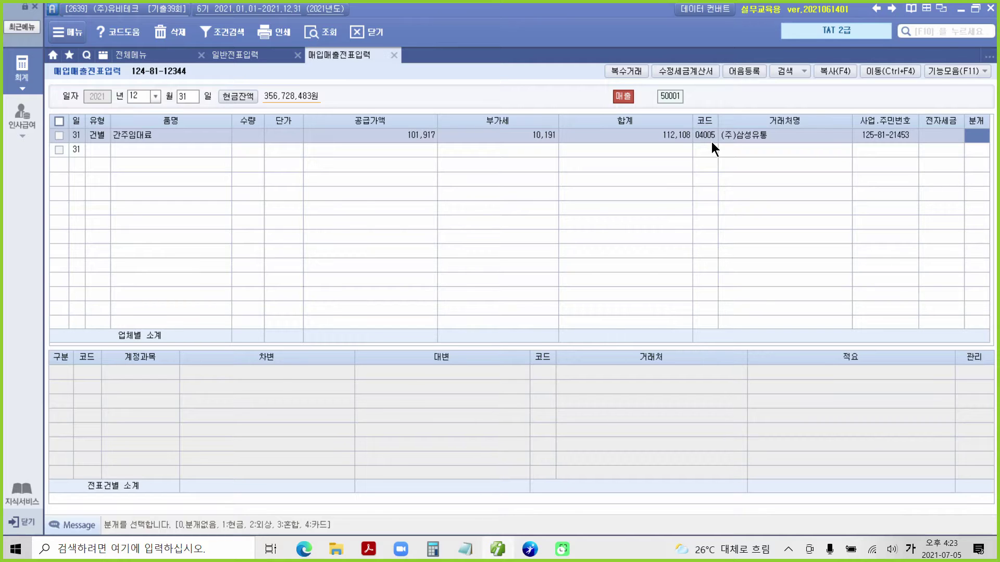
pyautogui.write('3')
pyautogui.press('Return')
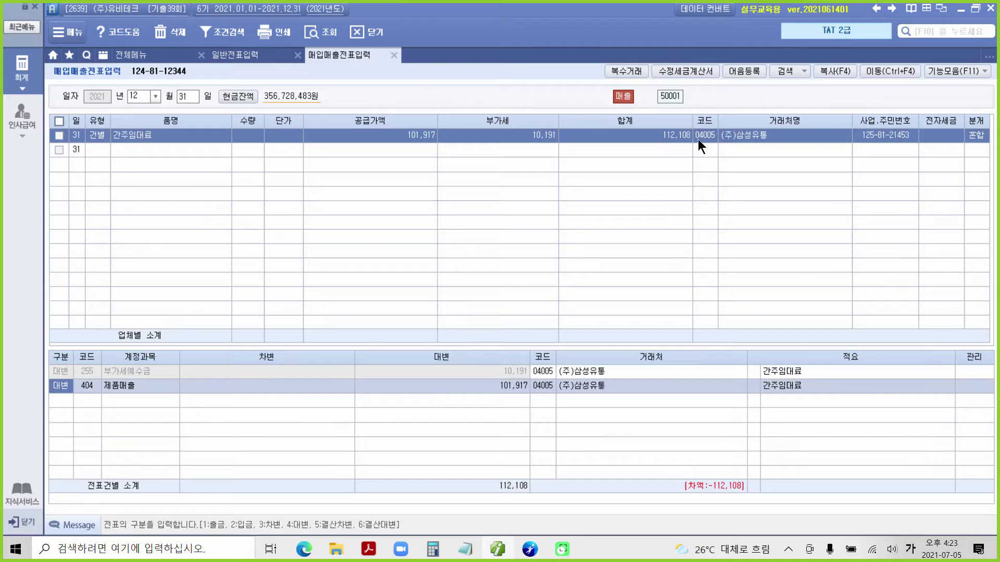
# Turn the second journal line into a 10,191 debit to account 103 보통예금.
pyautogui.click(83, 373)
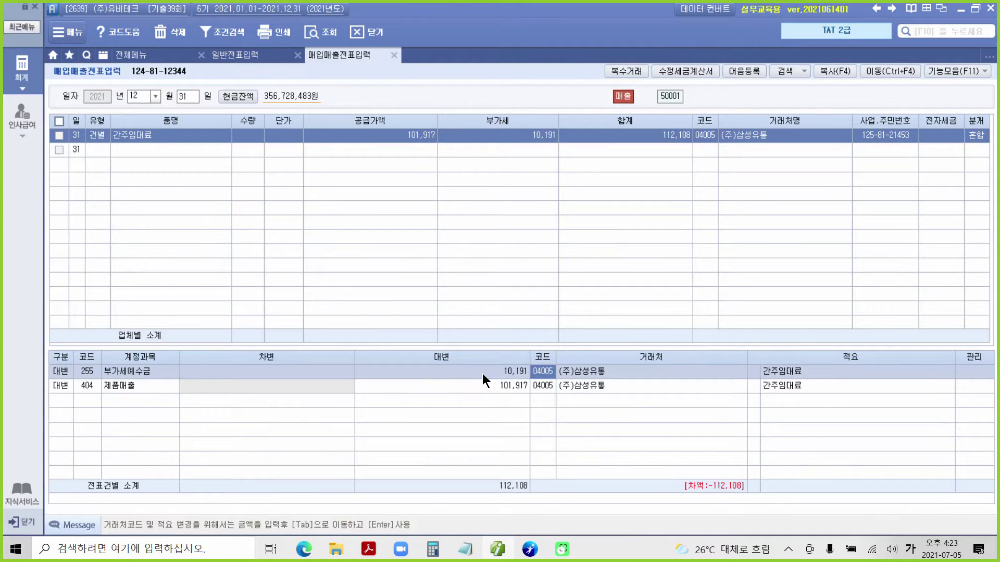
pyautogui.moveTo(487, 364)
pyautogui.mouseDown()
pyautogui.moveTo(502, 358)
pyautogui.moveTo(487, 376)
pyautogui.moveTo(536, 367)
pyautogui.mouseUp()
pyautogui.moveTo(118, 380)
pyautogui.mouseDown()
pyautogui.moveTo(104, 397)
pyautogui.moveTo(124, 396)
pyautogui.mouseUp()
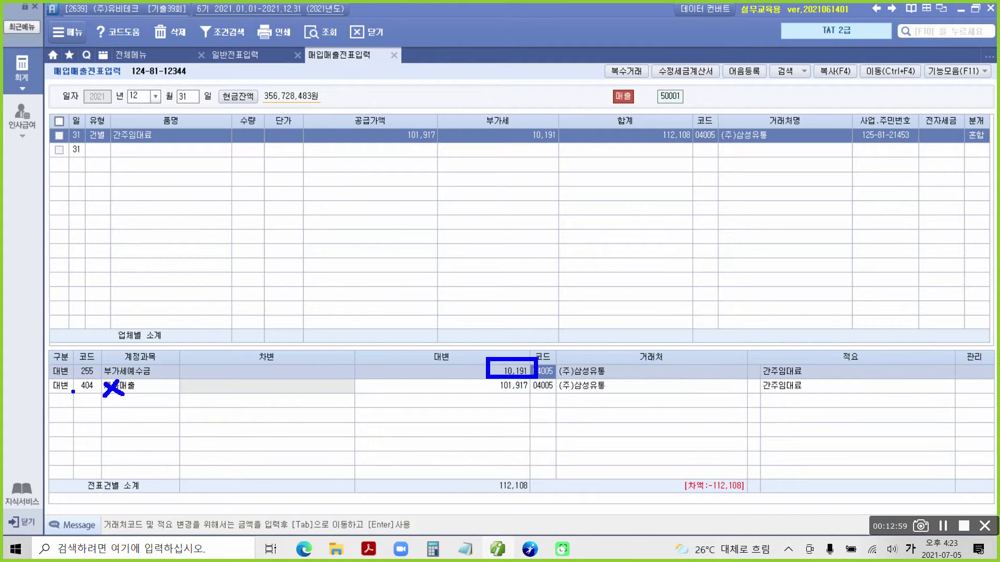
pyautogui.moveTo(60, 383); pyautogui.dragTo(59, 392)
pyautogui.press('Escape')
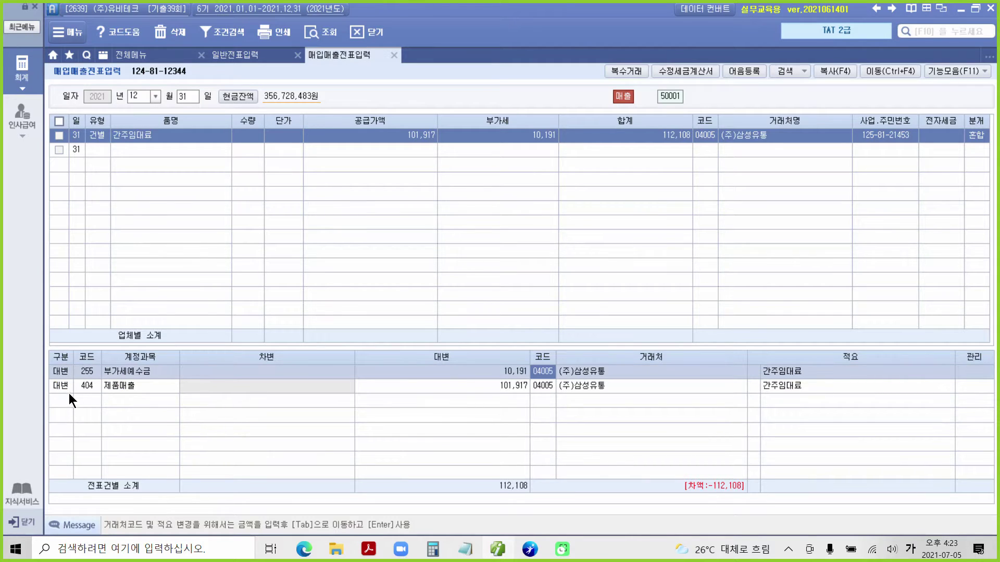
pyautogui.click(62, 386)
pyautogui.write('3')
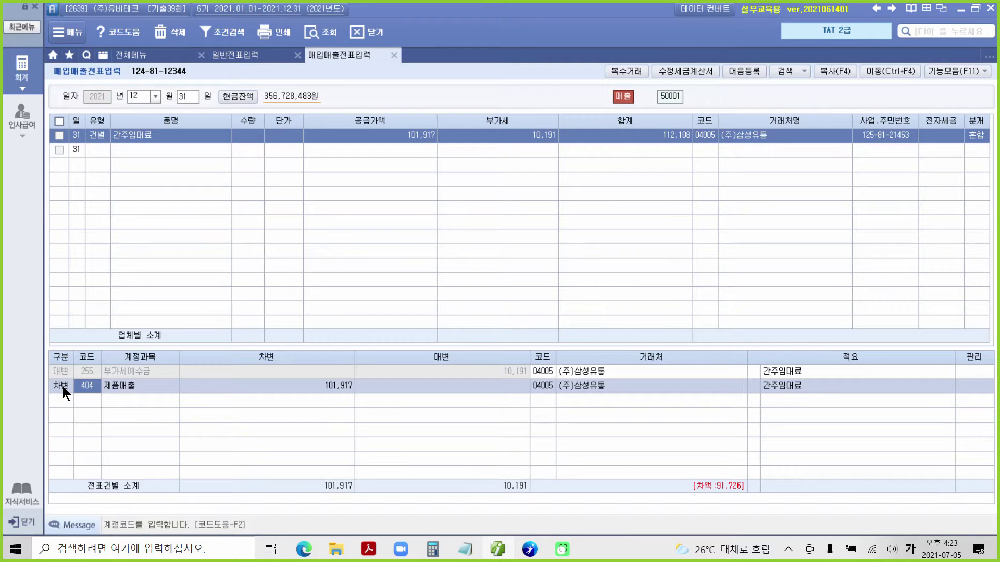
pyautogui.write('103')
pyautogui.press('Return')
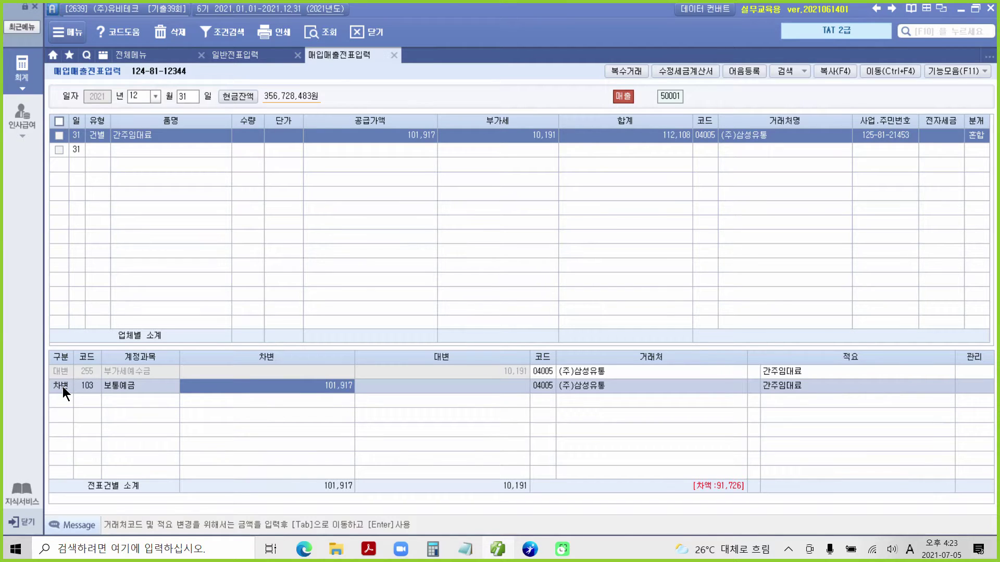
pyautogui.moveTo(526, 387)
pyautogui.mouseDown()
pyautogui.moveTo(546, 359)
pyautogui.moveTo(529, 406)
pyautogui.mouseUp()
pyautogui.moveTo(490, 380)
pyautogui.mouseDown()
pyautogui.moveTo(336, 415)
pyautogui.moveTo(327, 398)
pyautogui.mouseUp()
pyautogui.write('10')
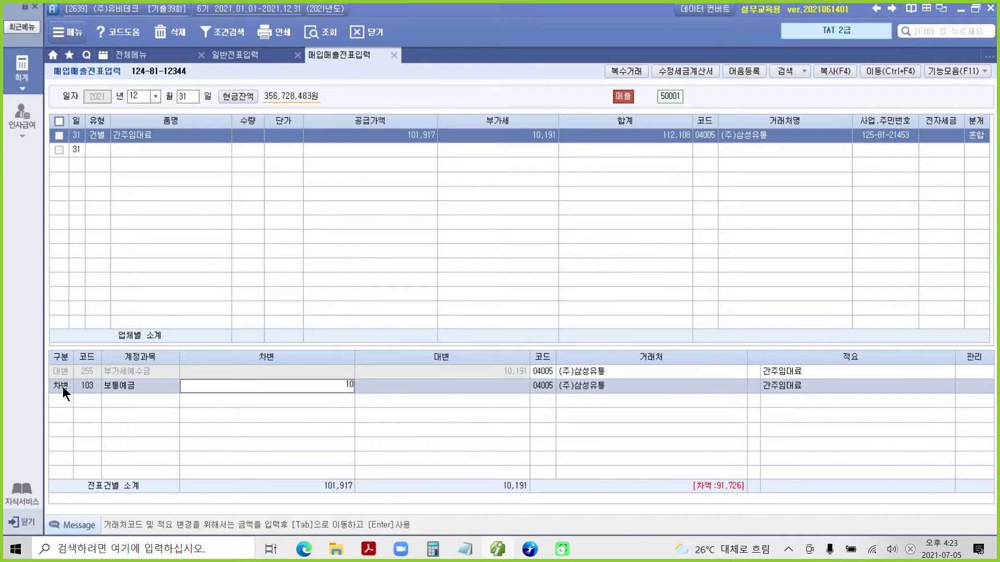
pyautogui.write(',191')
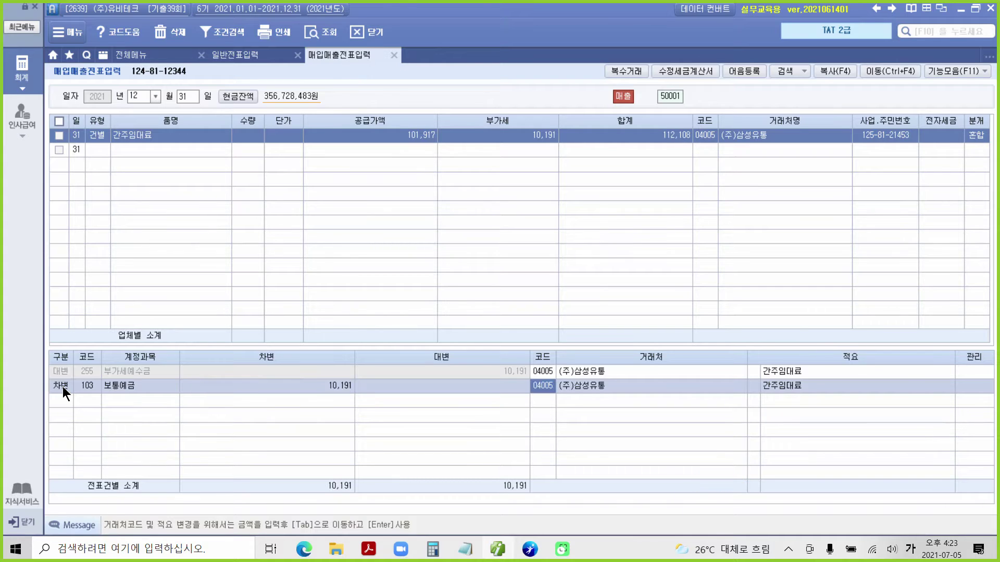
pyautogui.moveTo(539, 379)
pyautogui.mouseDown()
pyautogui.moveTo(546, 422)
pyautogui.moveTo(544, 379)
pyautogui.moveTo(518, 380)
pyautogui.mouseUp()
pyautogui.moveTo(548, 427)
pyautogui.mouseDown()
pyautogui.moveTo(584, 463)
pyautogui.moveTo(531, 418)
pyautogui.moveTo(557, 412)
pyautogui.mouseUp()
# Assign 국민은행 as the trading partner of the 10,191 보통예금 debit line.
pyautogui.write('98001')
pyautogui.press('Return')
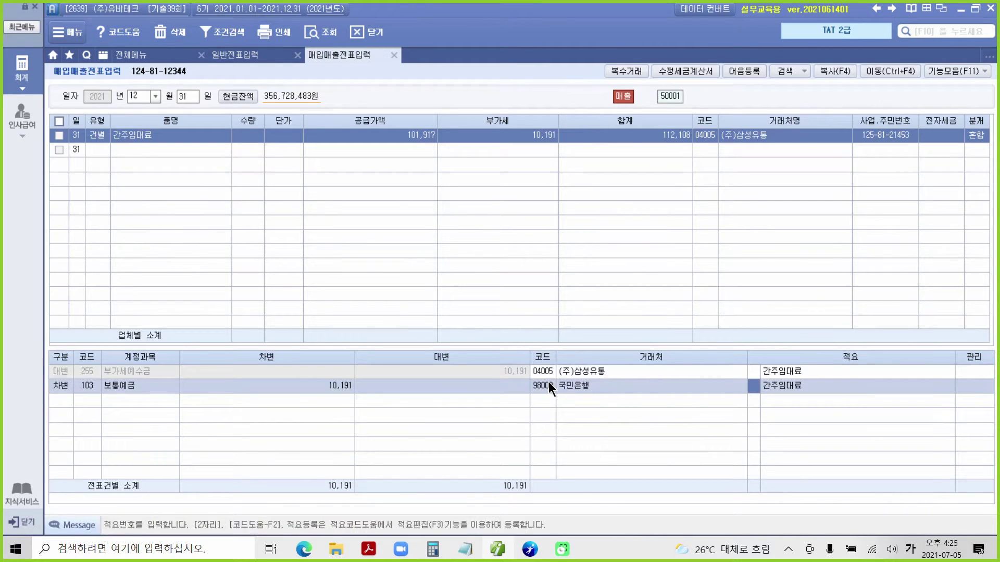
pyautogui.hotkey('ctrl', '2')
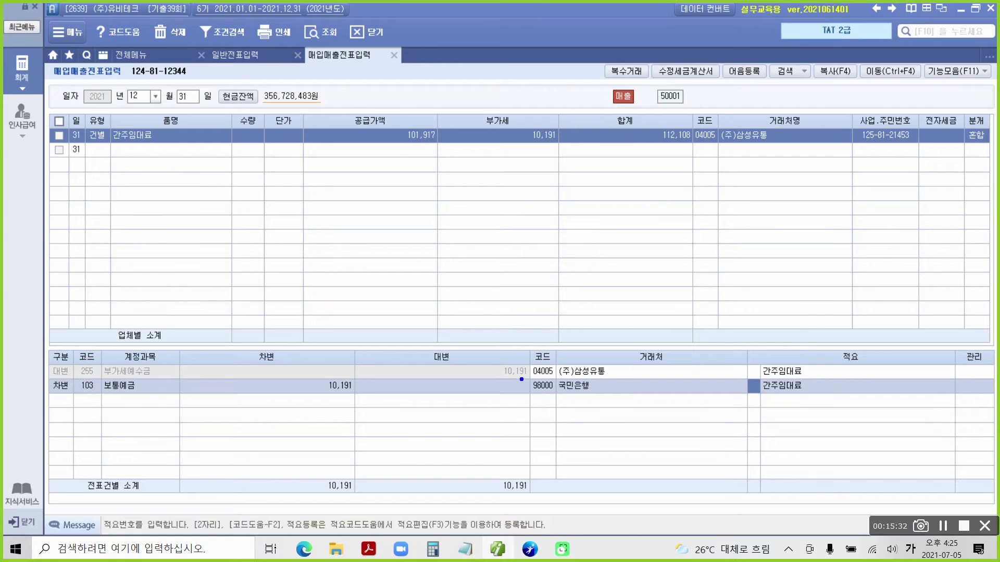
pyautogui.hotkey('ctrl', '2')
pyautogui.click(556, 376)
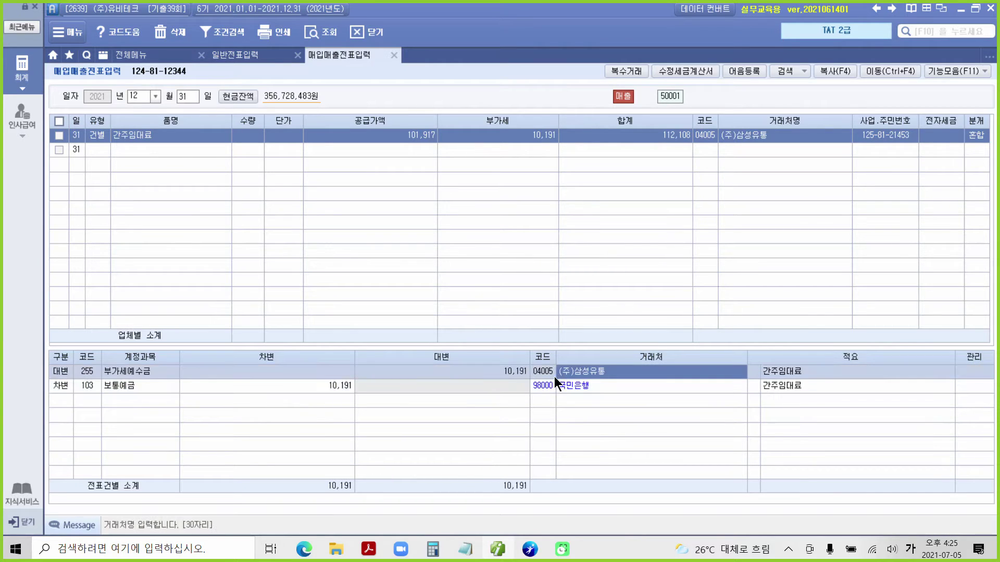
pyautogui.hotkey('ctrl', '2')
pyautogui.moveTo(519, 378); pyautogui.dragTo(640, 419)
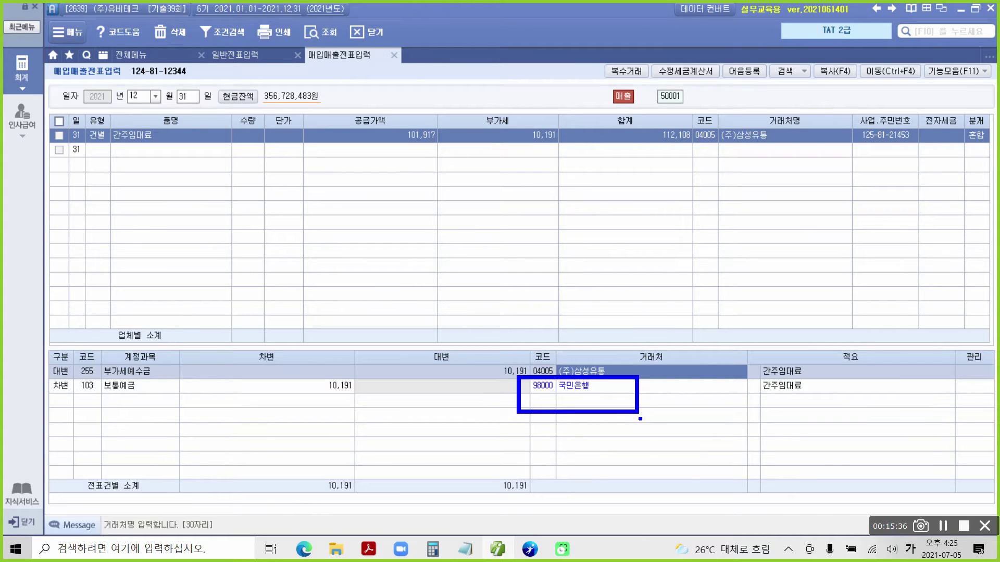
# Bring up the problem PDF and read through its data notes.
pyautogui.click(492, 551)
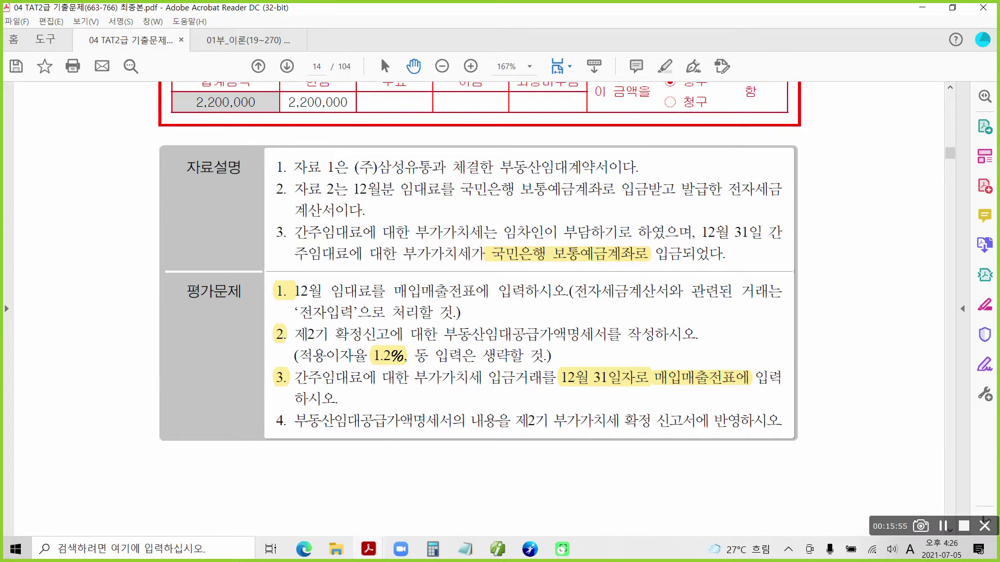
pyautogui.moveTo(356, 197); pyautogui.dragTo(773, 198)
pyautogui.moveTo(288, 221); pyautogui.dragTo(376, 220)
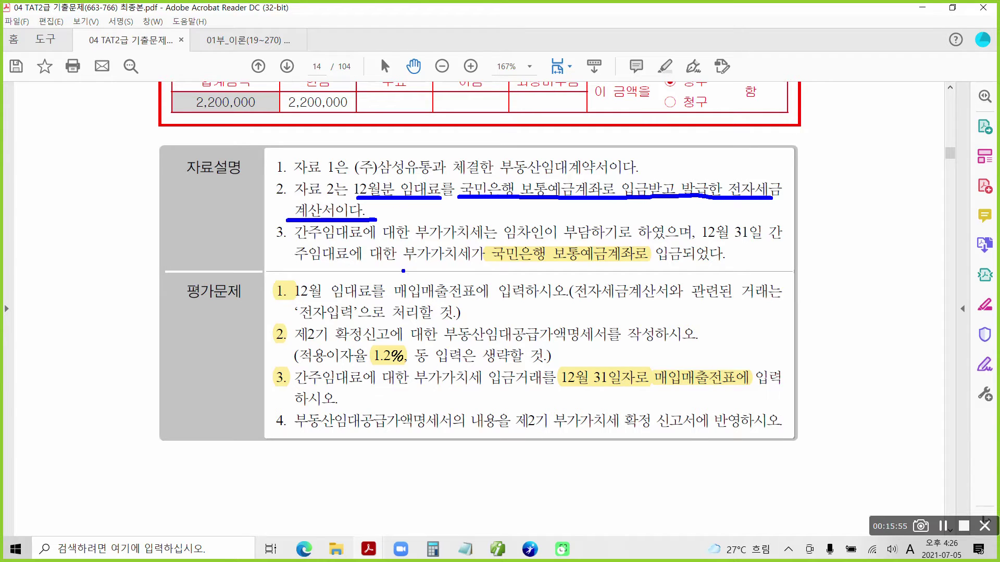
pyautogui.moveTo(337, 301); pyautogui.dragTo(567, 298)
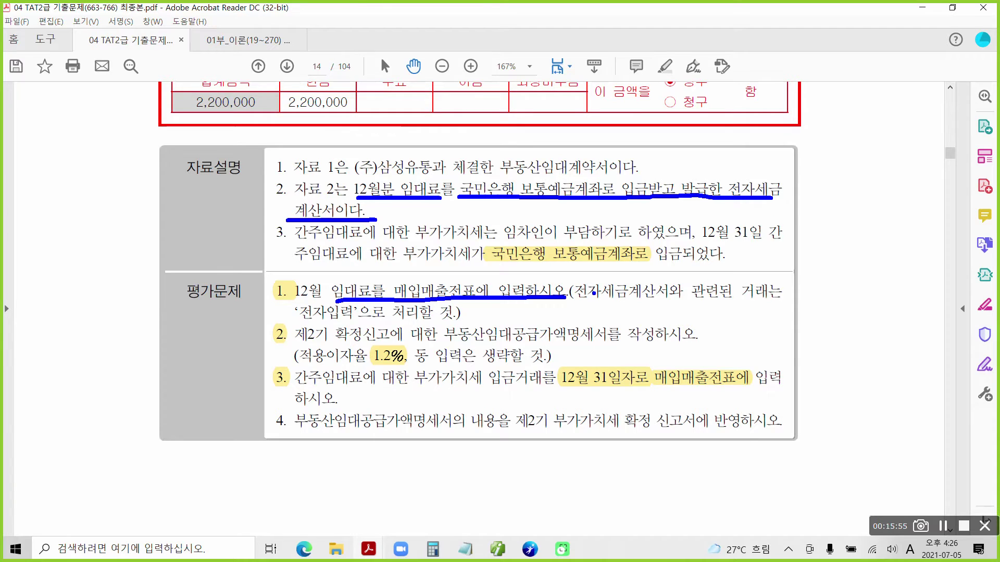
pyautogui.press('Escape')
pyautogui.scroll(3, 320, 194)
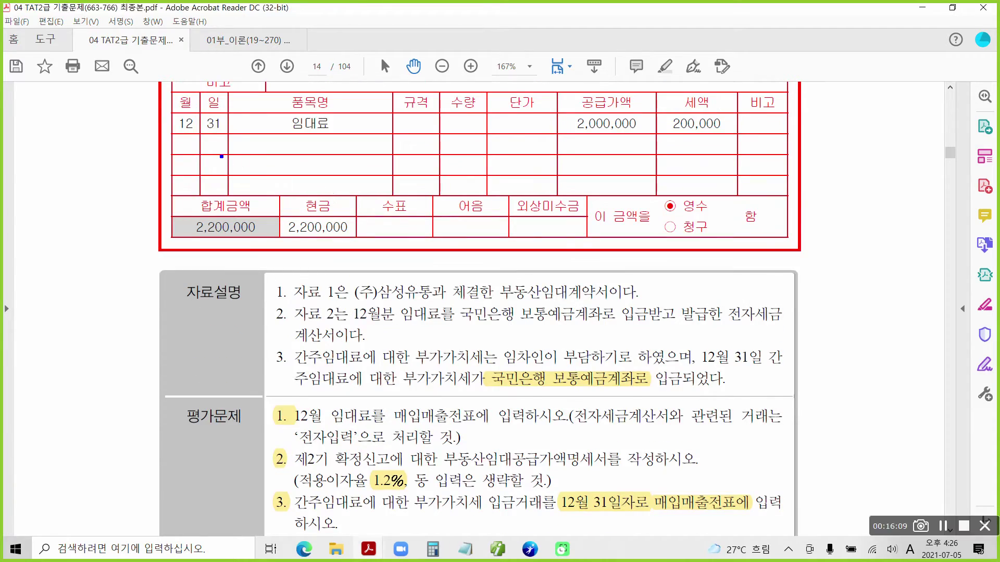
pyautogui.moveTo(279, 189); pyautogui.dragTo(355, 248)
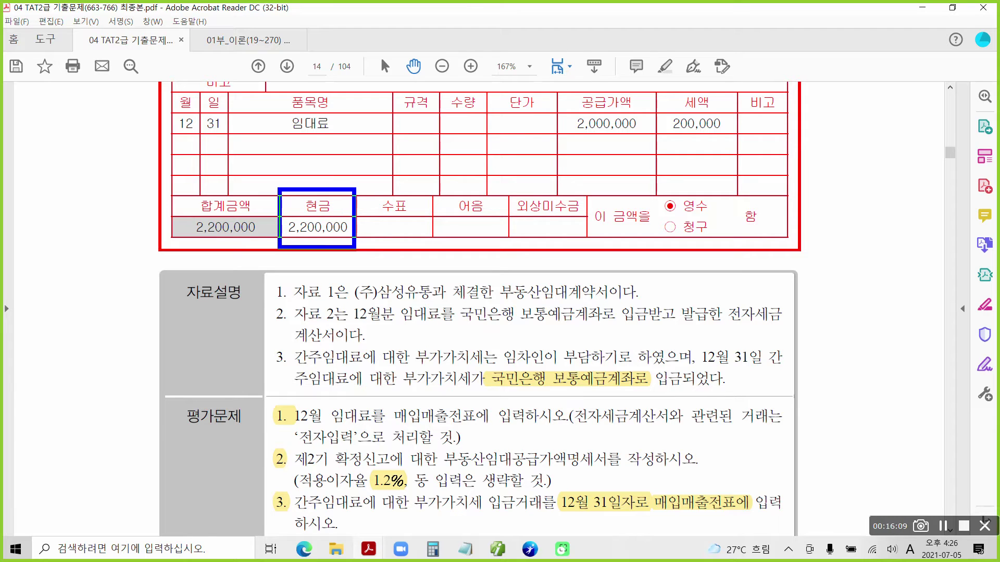
pyautogui.moveTo(322, 182)
pyautogui.mouseDown()
pyautogui.moveTo(338, 192)
pyautogui.moveTo(350, 180)
pyautogui.mouseUp()
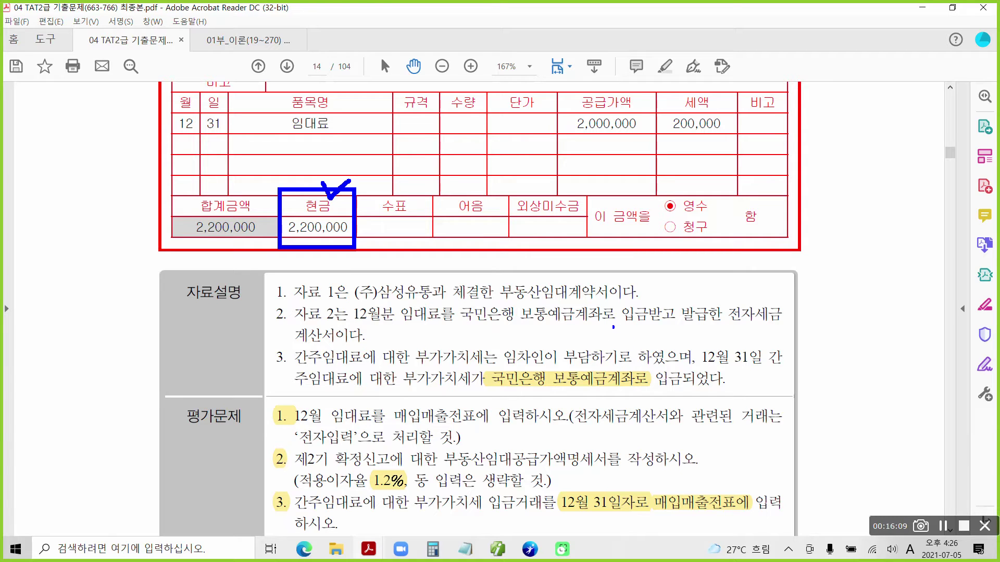
pyautogui.moveTo(518, 326); pyautogui.dragTo(614, 324)
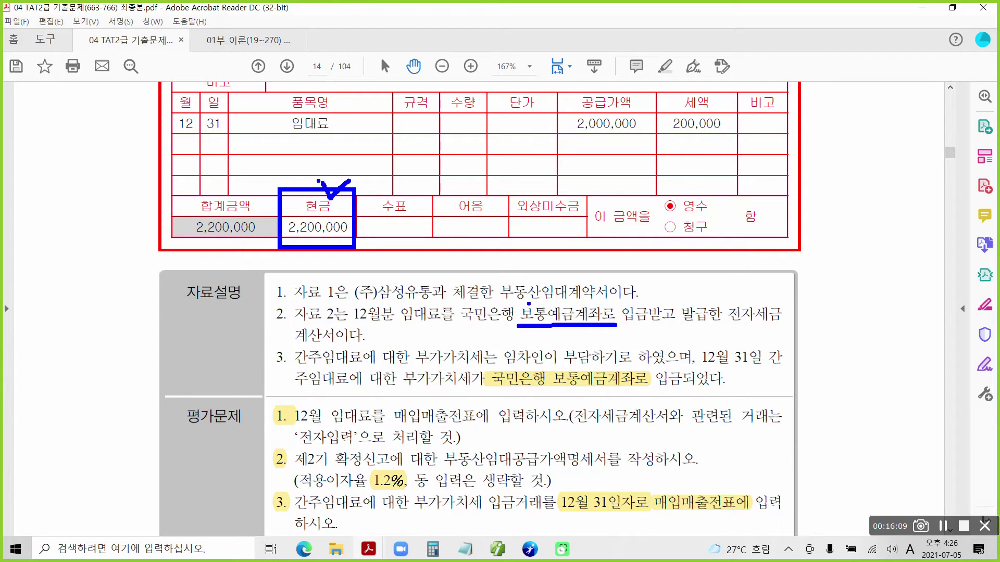
pyautogui.moveTo(515, 299)
pyautogui.mouseDown()
pyautogui.moveTo(521, 308)
pyautogui.moveTo(528, 298)
pyautogui.mouseUp()
pyautogui.press('Escape')
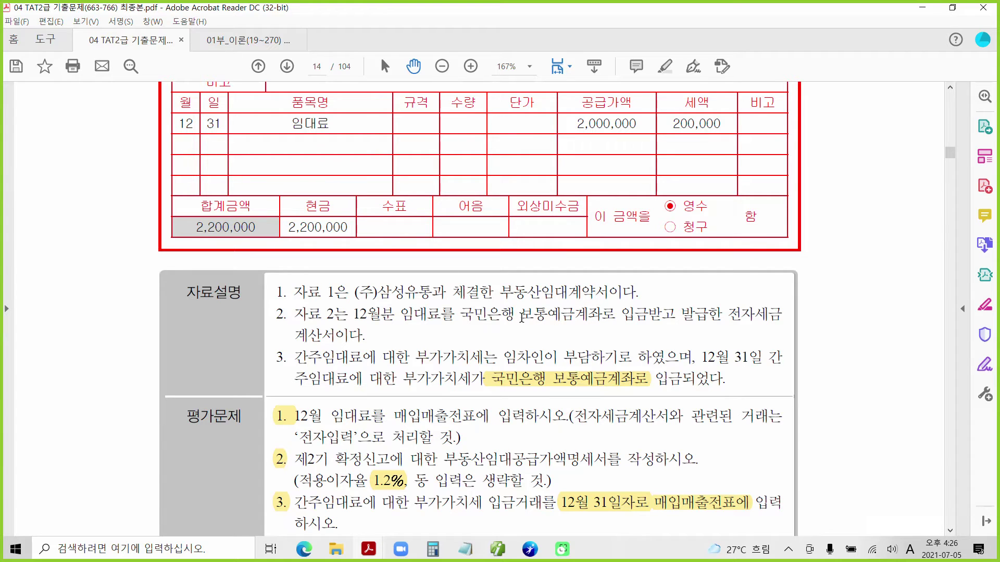
# Highlight the 보통예금계 deposit-account wording in note 2 in yellow.
pyautogui.moveTo(520, 315); pyautogui.dragTo(588, 318)
pyautogui.rightClick(570, 318)
pyautogui.click(603, 355)
pyautogui.scroll(5, 603, 356)
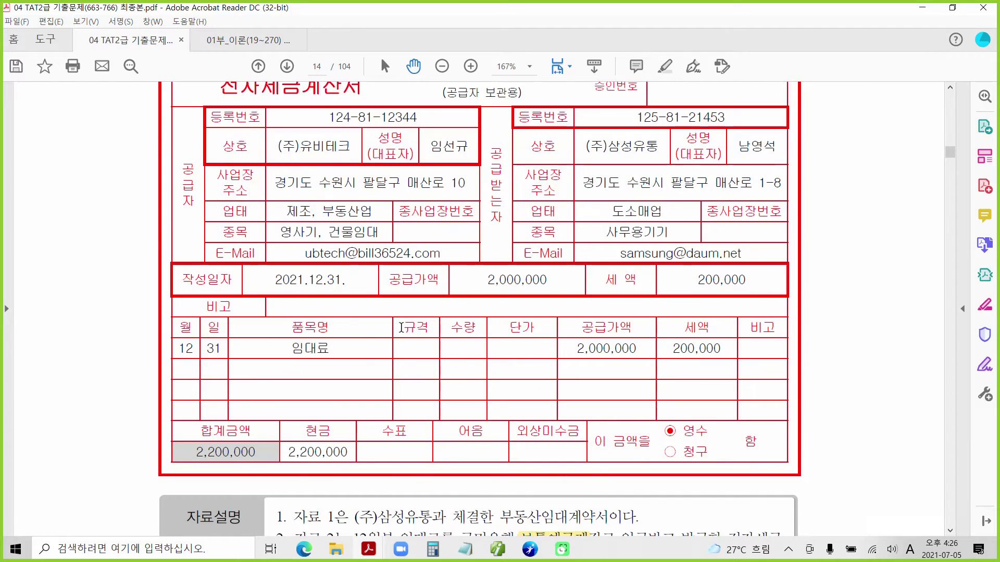
pyautogui.scroll(-2, 401, 328)
pyautogui.scroll(-2, 401, 328)
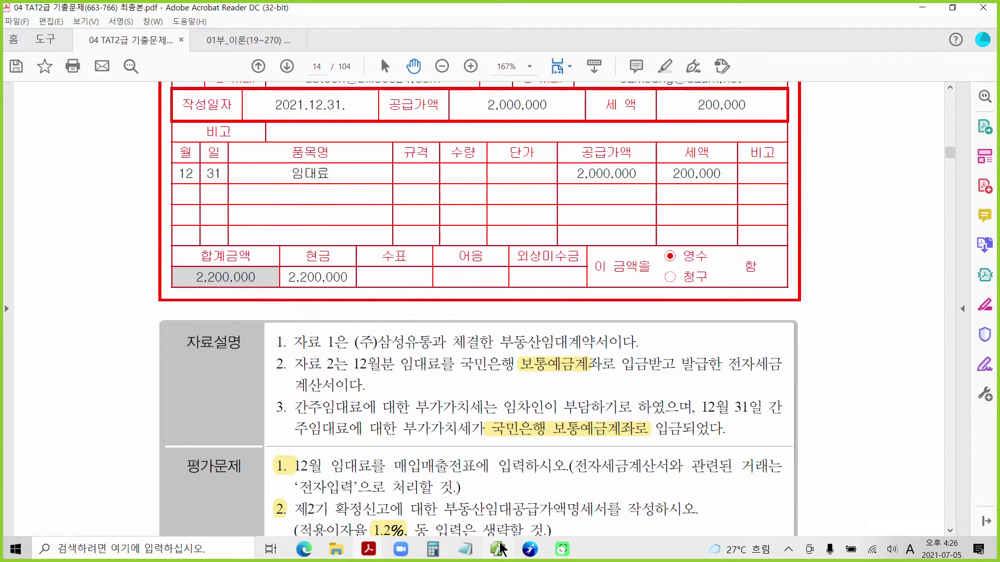
pyautogui.scroll(2, 455, 505)
# Check the problem PDF once more, then return to Smart A.
pyautogui.click(501, 550)
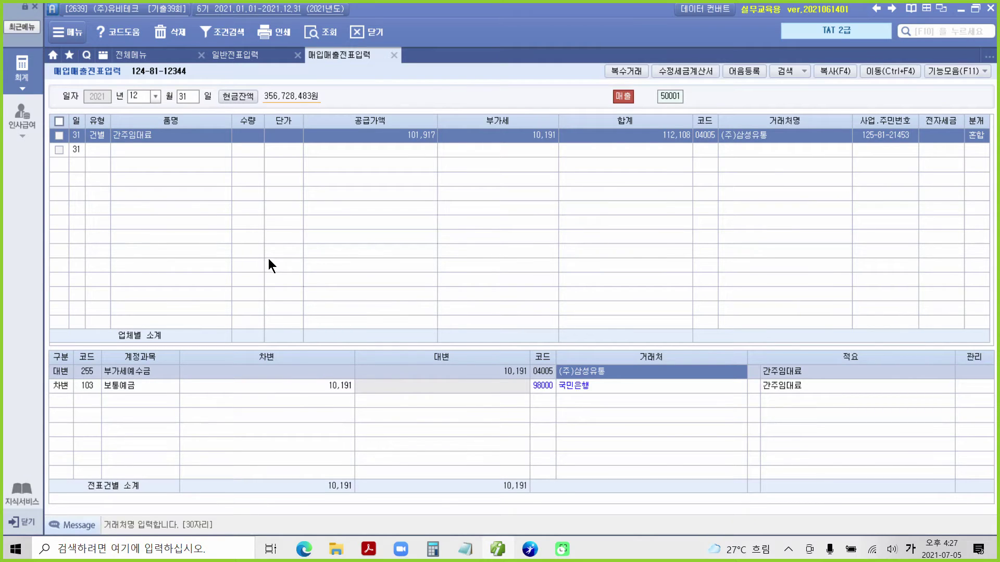
pyautogui.click(368, 549)
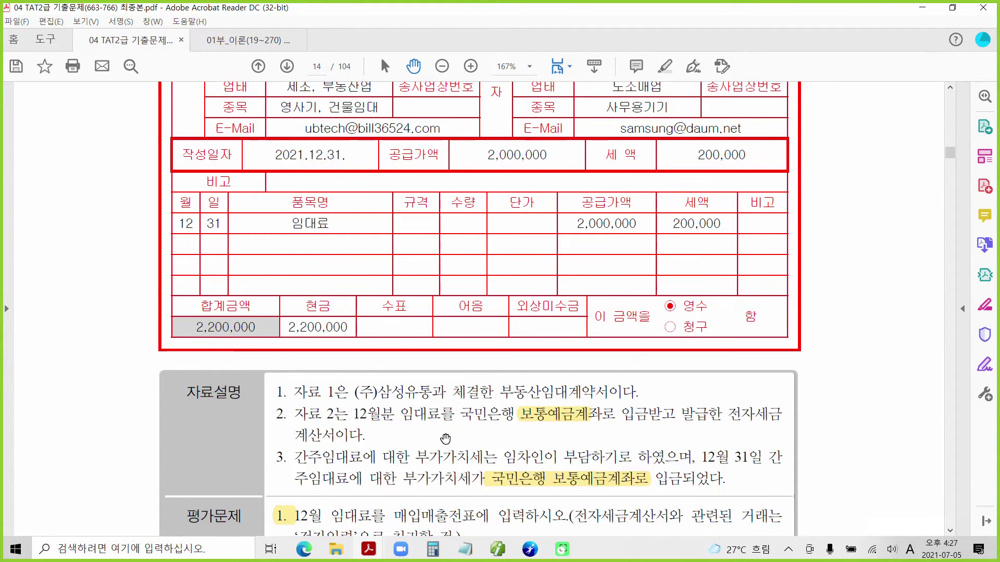
pyautogui.scroll(-3, 446, 429)
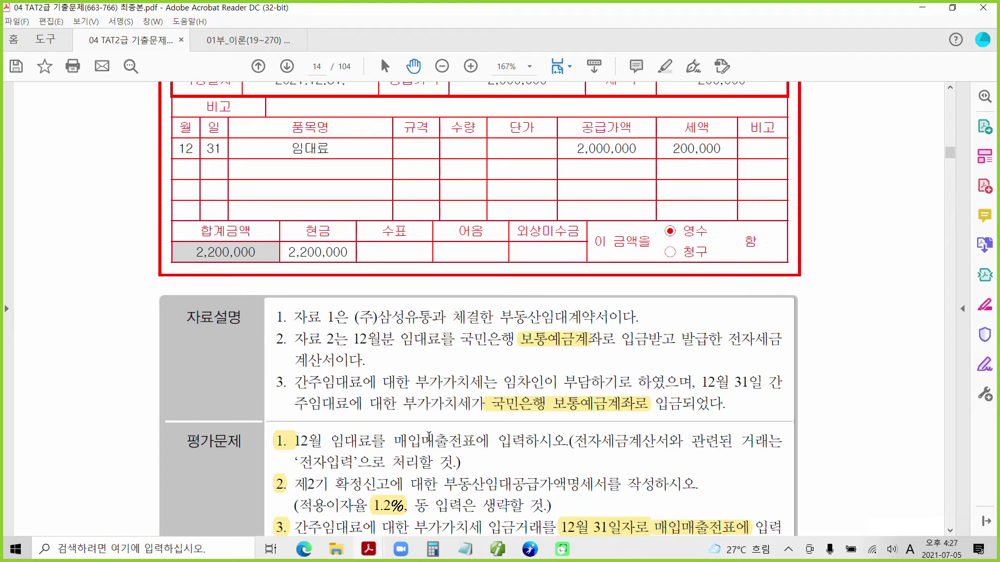
pyautogui.scroll(-1, 428, 437)
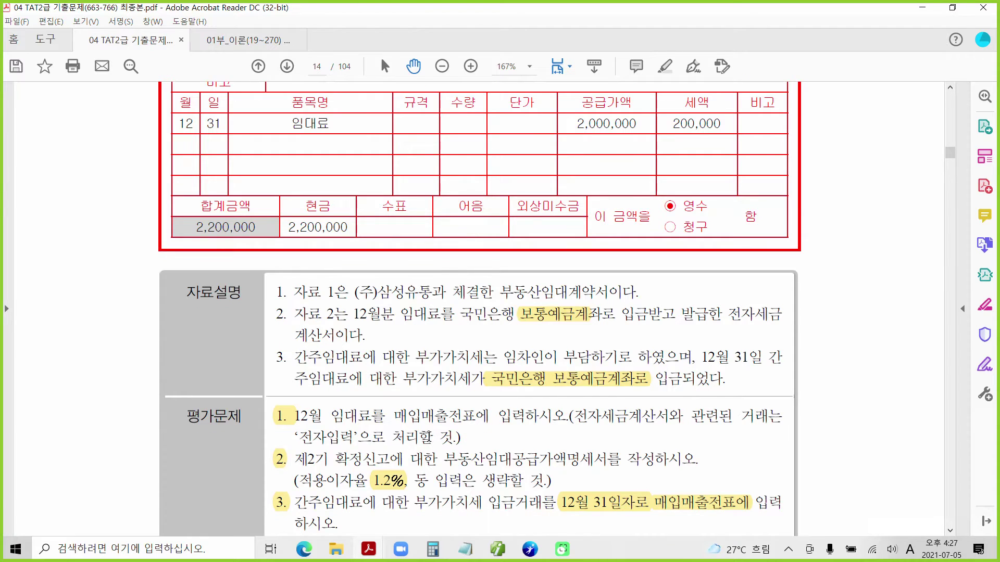
pyautogui.scroll(4, 428, 437)
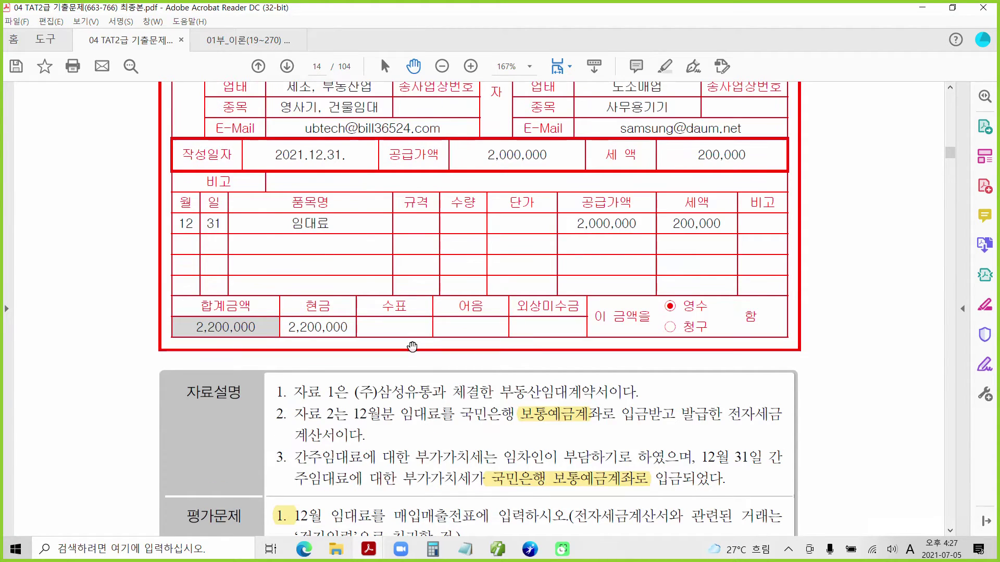
pyautogui.scroll(-3, 411, 346)
pyautogui.hotkey('alt', 'Tab')
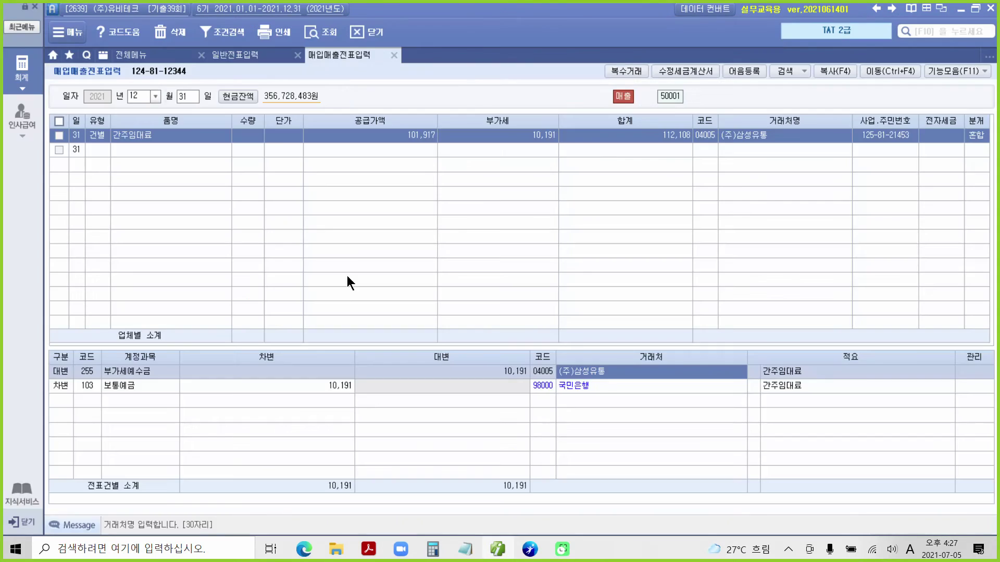
pyautogui.click(187, 98)
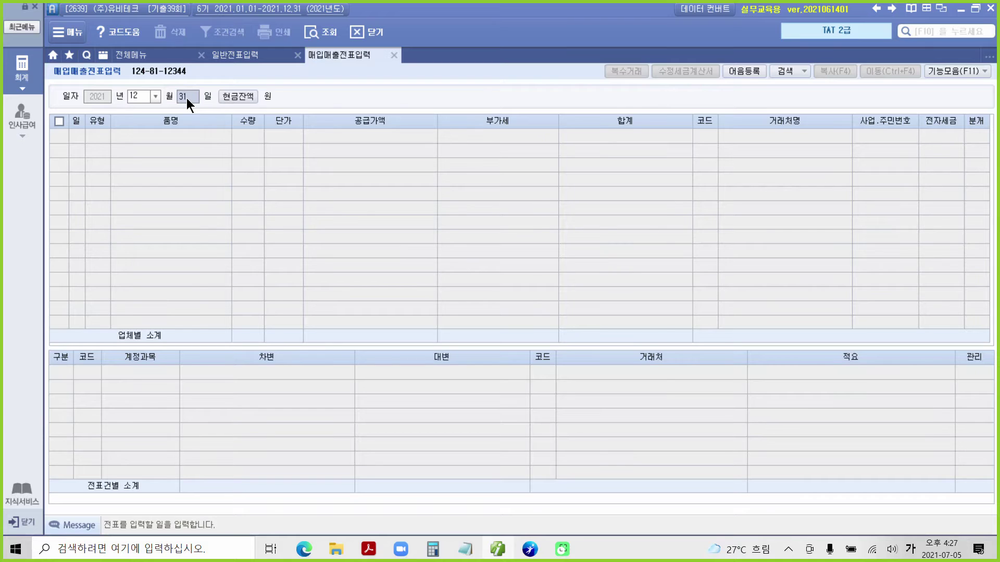
pyautogui.press('Return')
pyautogui.press('Return')
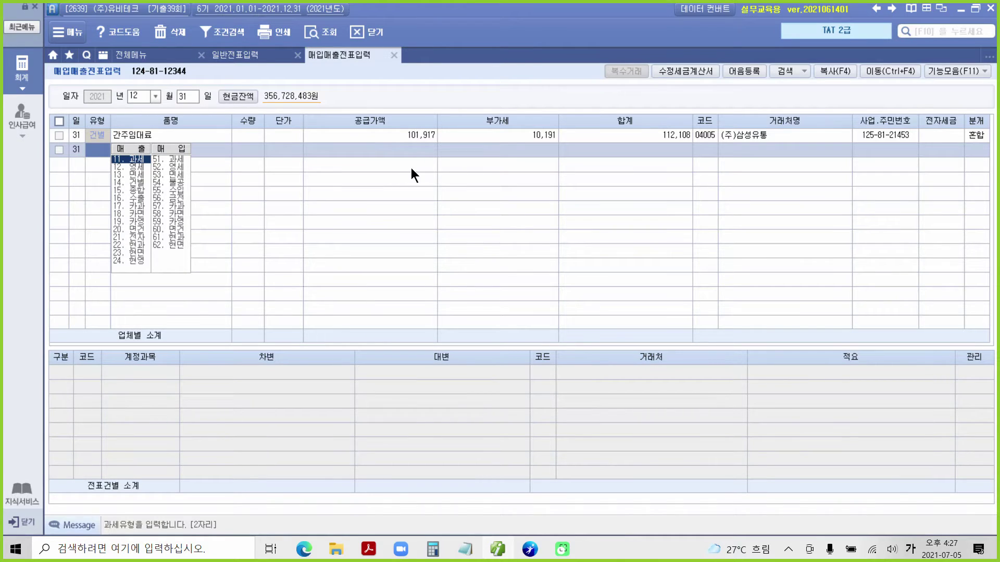
pyautogui.click(511, 138)
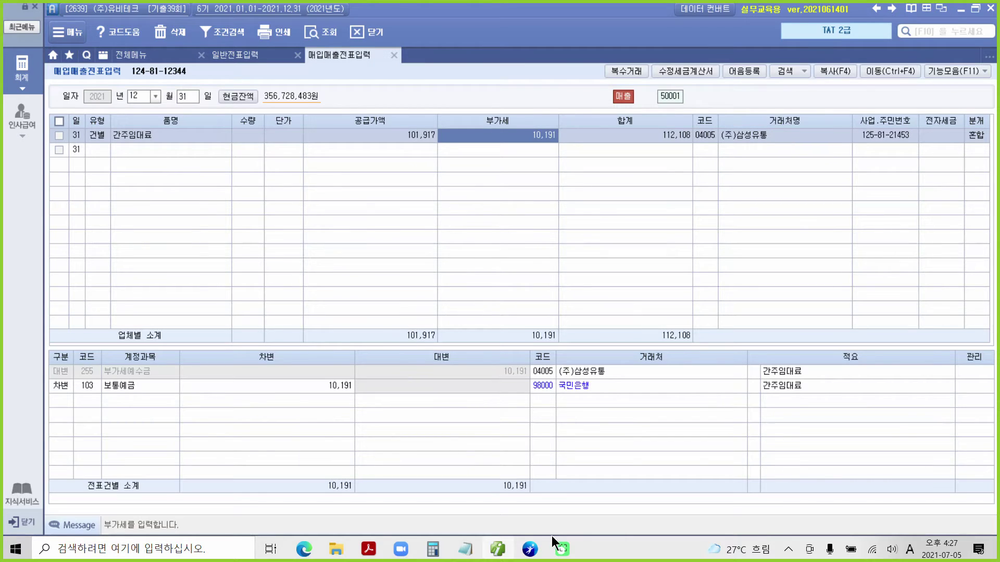
pyautogui.click(500, 552)
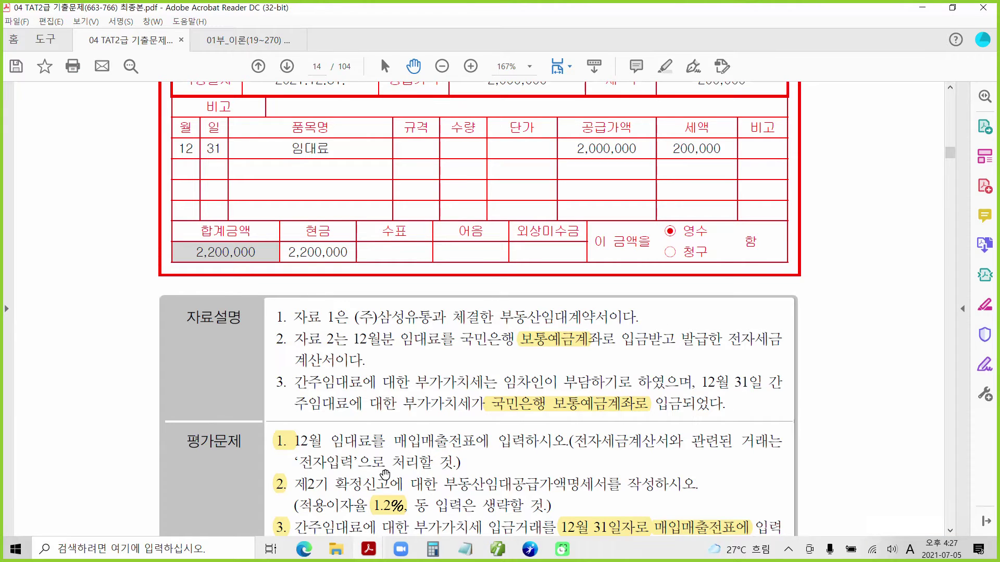
pyautogui.scroll(-2, 385, 472)
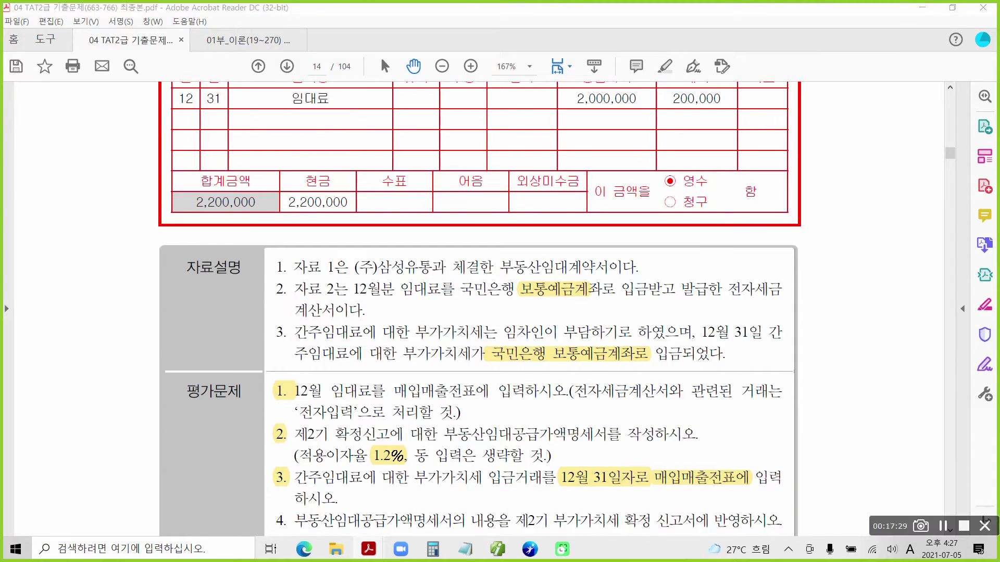
pyautogui.moveTo(261, 373); pyautogui.dragTo(302, 414)
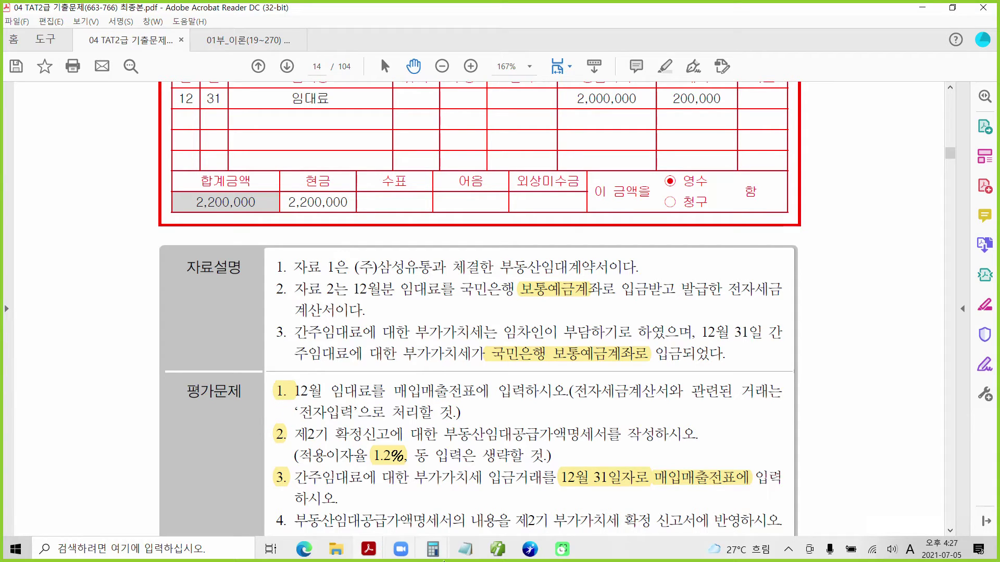
pyautogui.hotkey('alt', 'Tab')
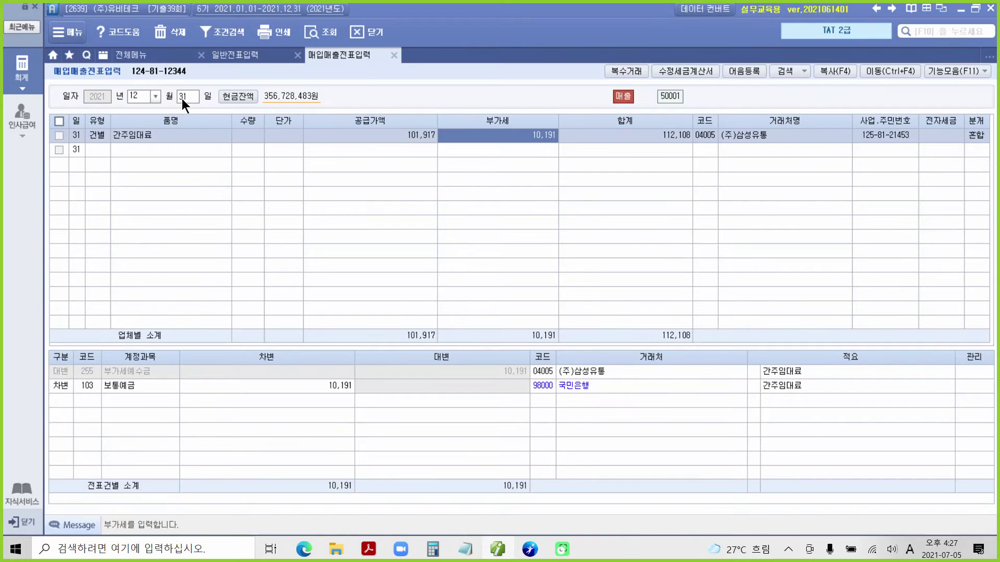
# Move the 2,200,000 임대료 voucher from the December 21 list to 12/31.
pyautogui.click(184, 97)
pyautogui.write('21')
pyautogui.press('Return')
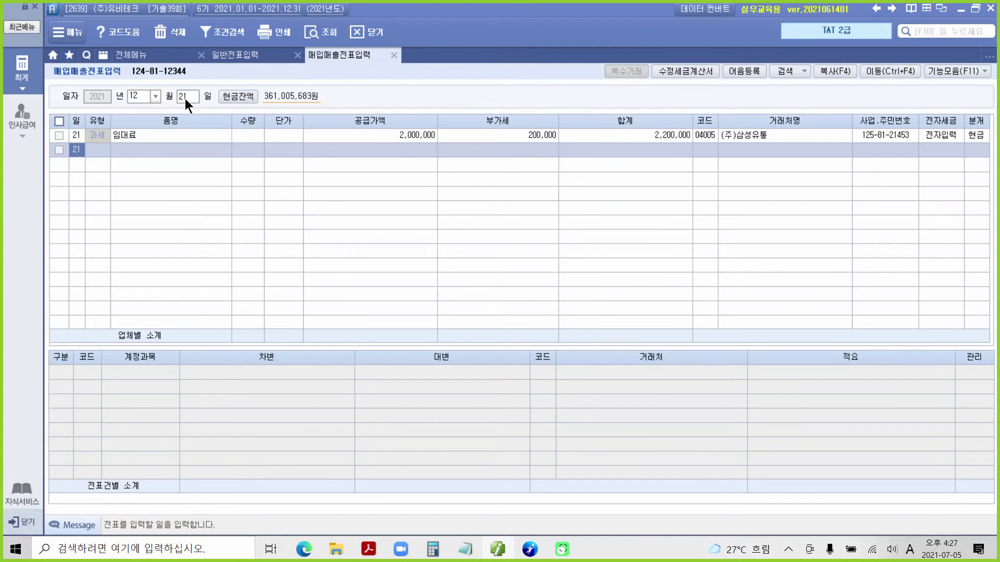
pyautogui.click(182, 131)
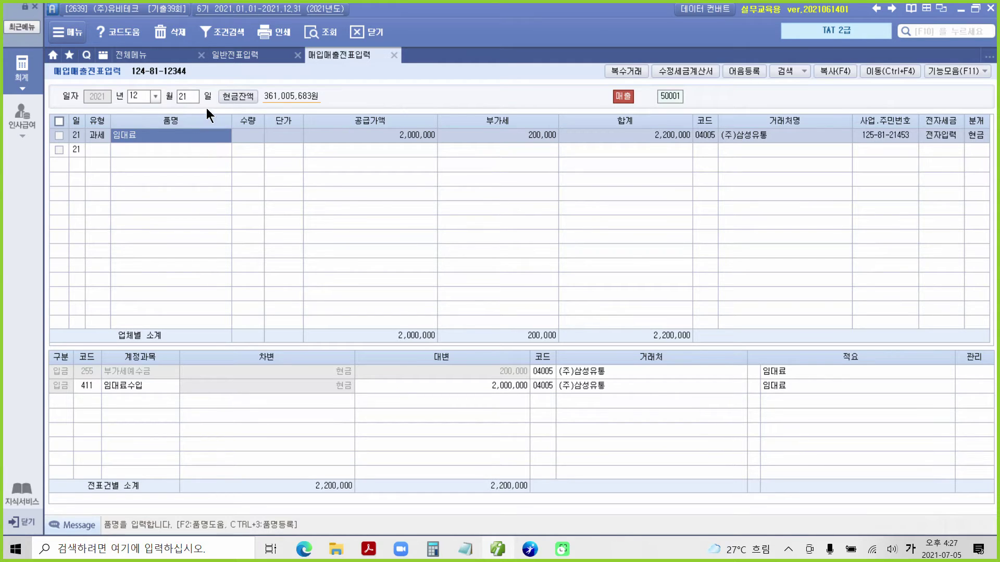
pyautogui.click(880, 74)
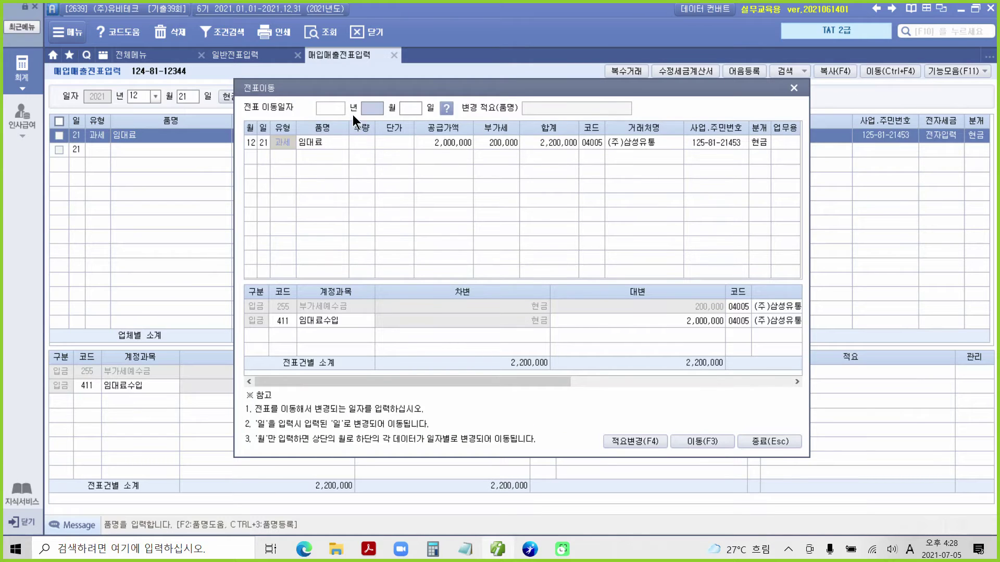
pyautogui.write('12')
pyautogui.press('Return')
pyautogui.write('31')
pyautogui.click(707, 445)
pyautogui.click(503, 309)
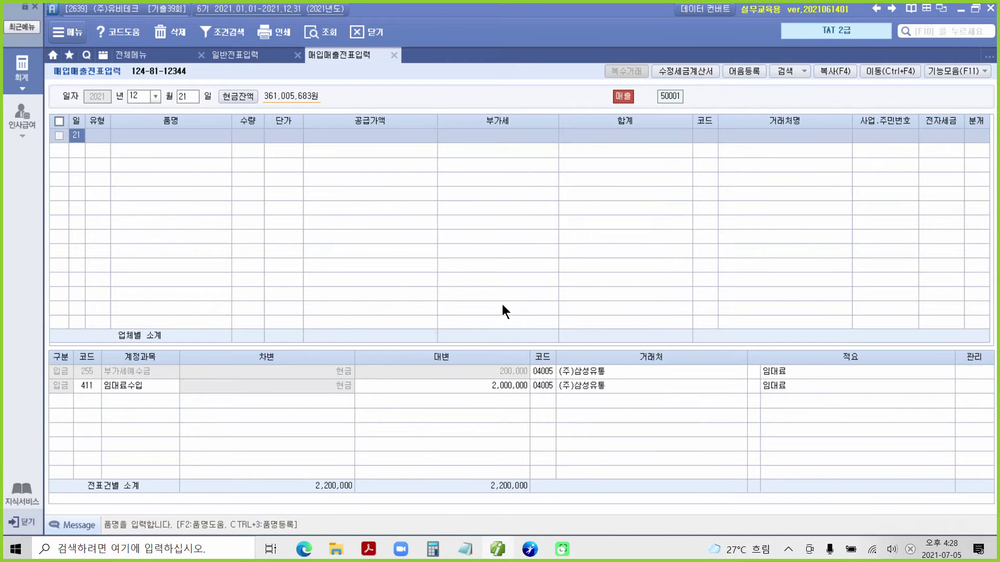
pyautogui.click(183, 101)
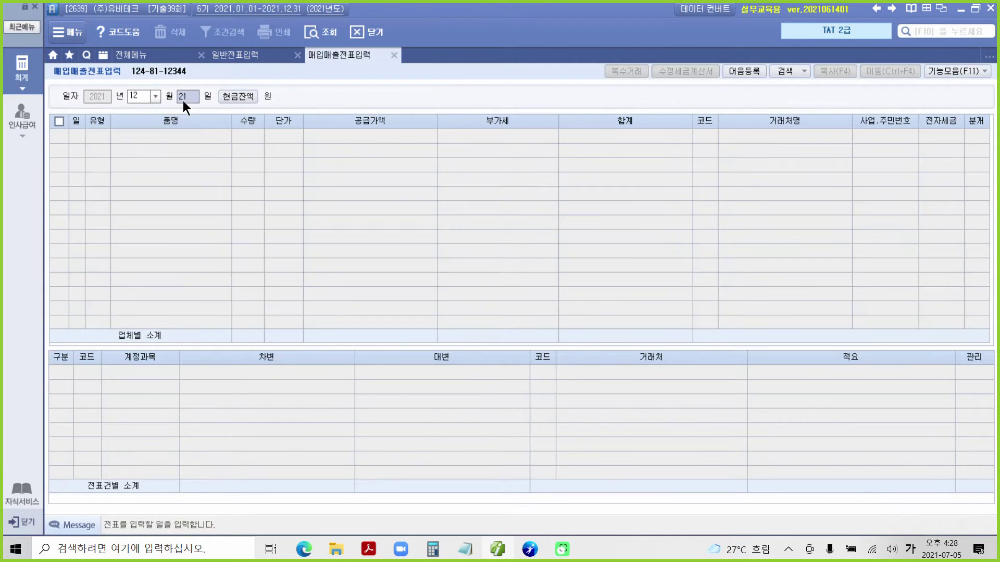
# Open December 31 and set the moved rent voucher's journal type to 3 (혼합).
pyautogui.write('31')
pyautogui.press('Return')
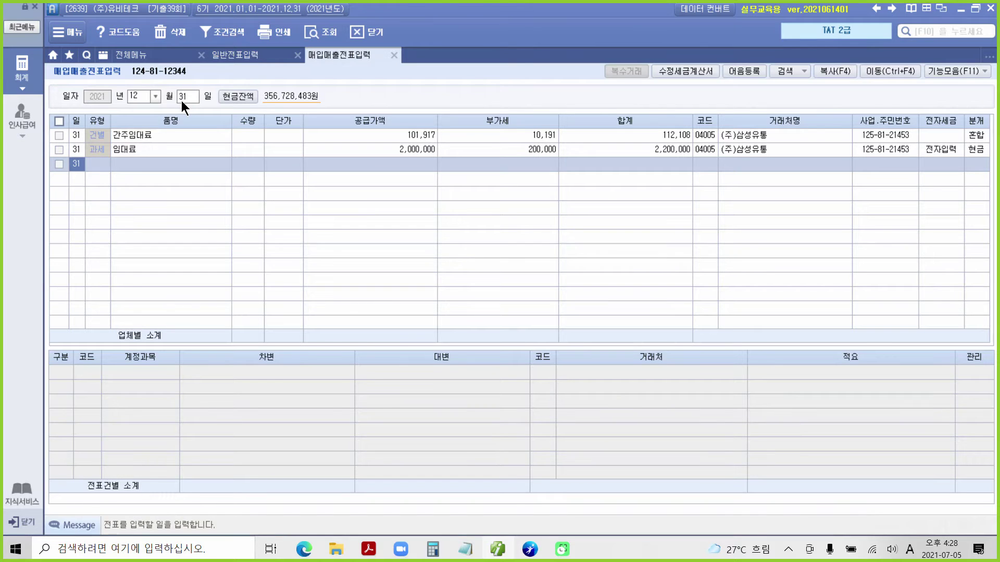
pyautogui.click(137, 149)
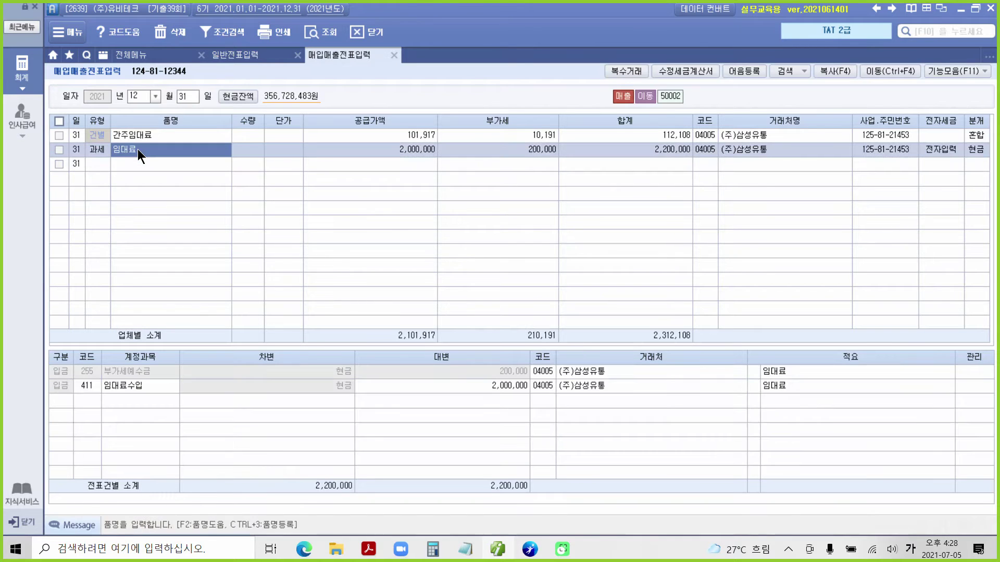
pyautogui.click(982, 154)
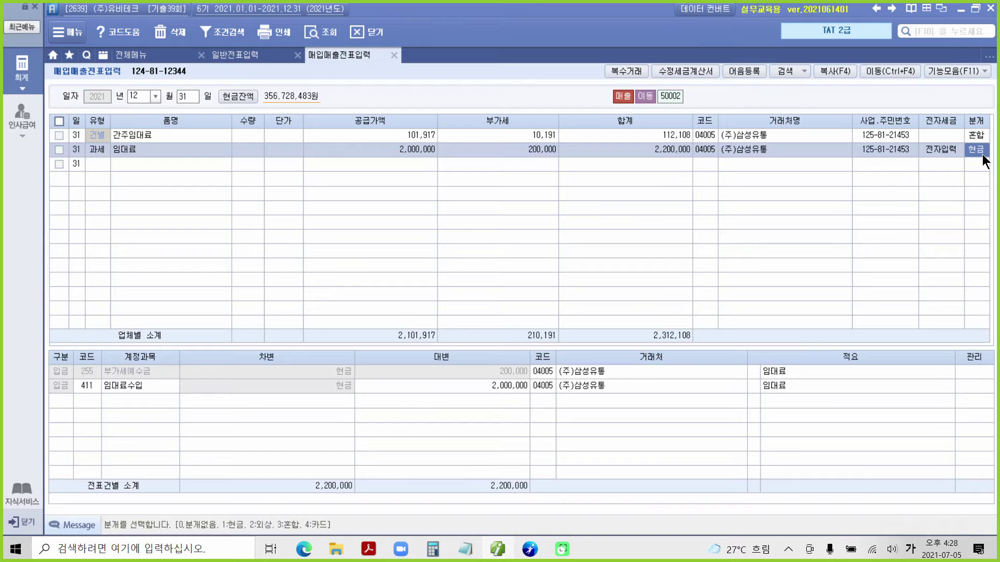
pyautogui.write('3')
pyautogui.press('Return')
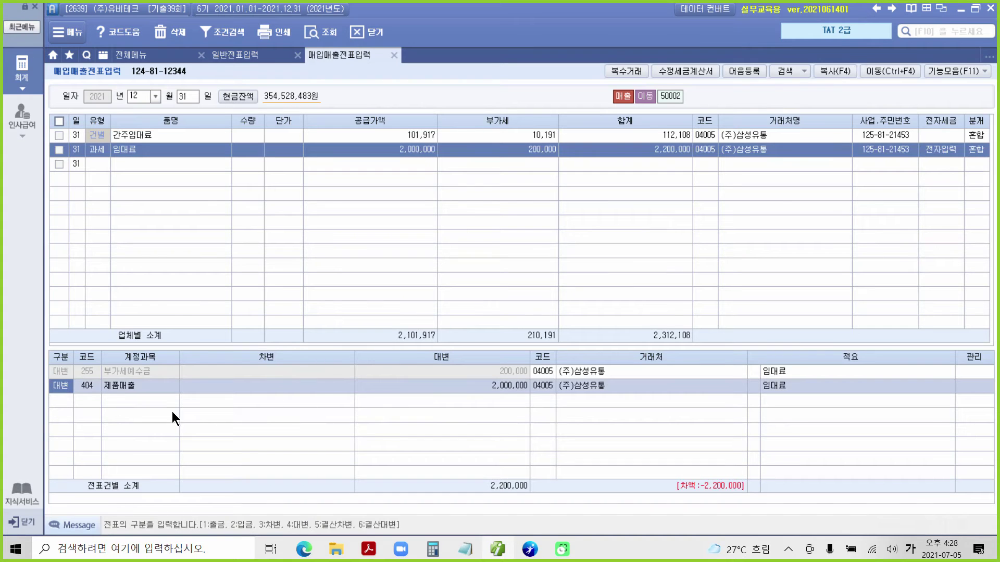
# Change the credit line's account to 411 임대료.
pyautogui.click(91, 386)
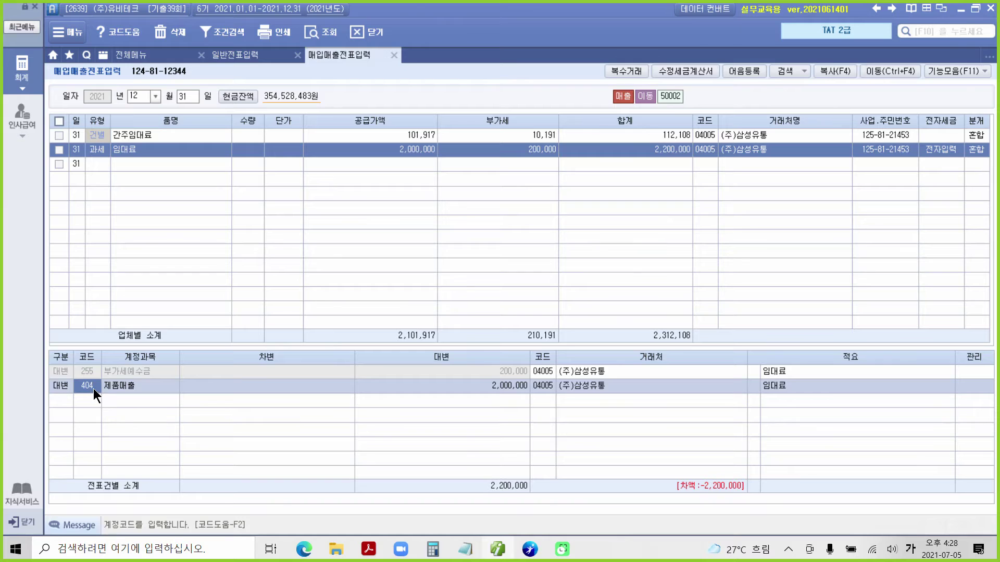
pyautogui.write('임대')
pyautogui.press('Return')
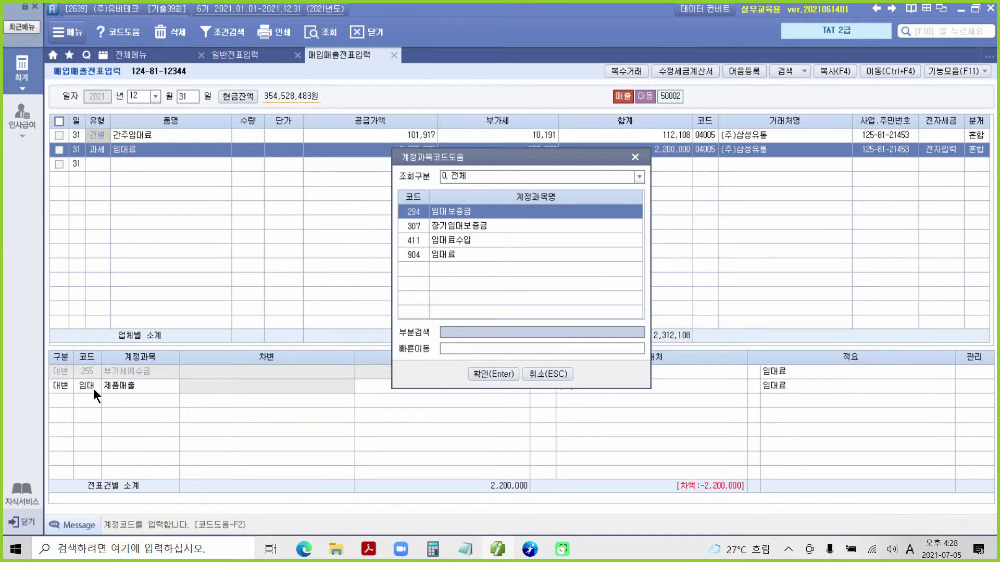
pyautogui.click(454, 245)
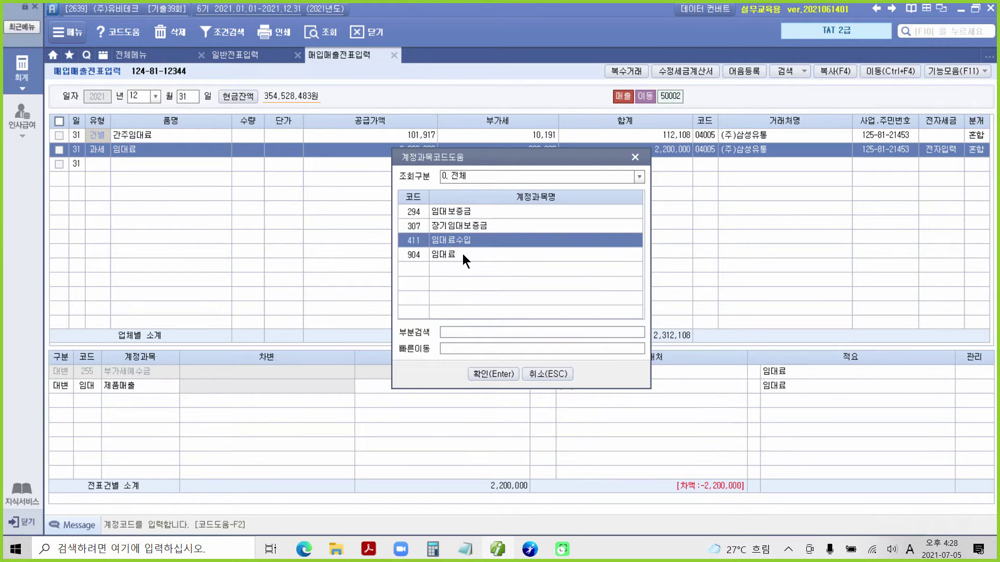
pyautogui.click(478, 375)
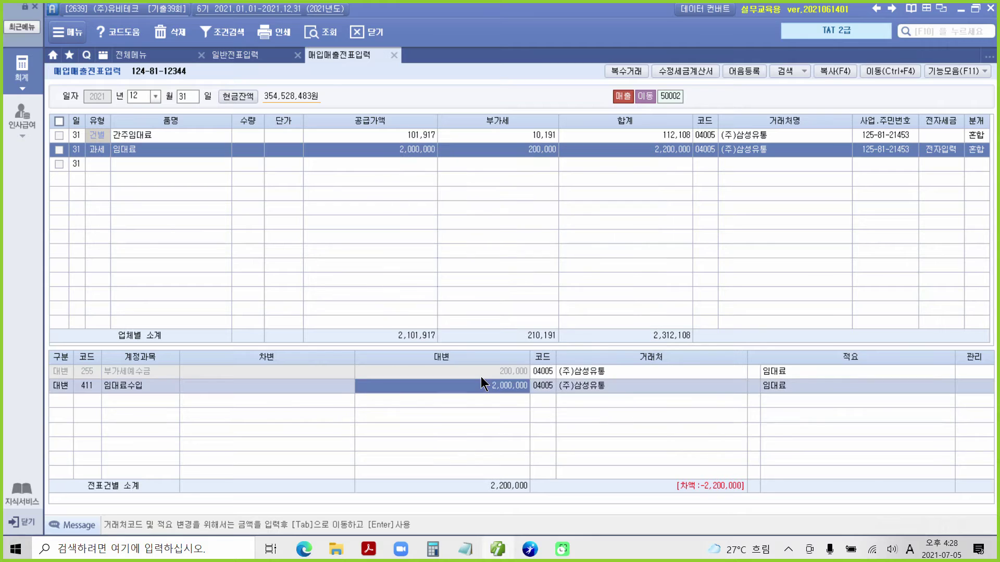
# Add a 2,200,000 debit line to 103 보통예금, balancing the voucher.
pyautogui.click(73, 399)
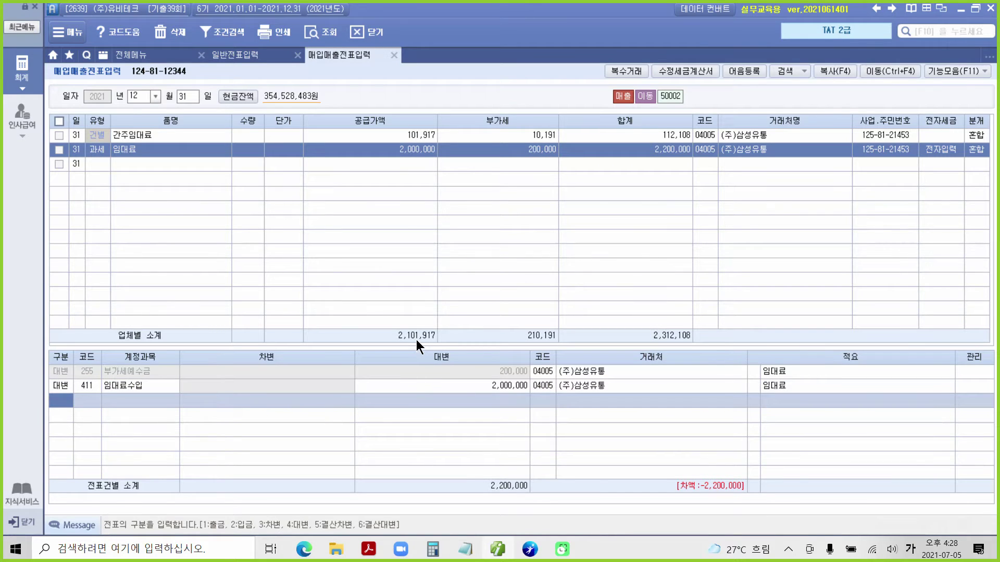
pyautogui.write('3')
pyautogui.press('Return')
pyautogui.write('103')
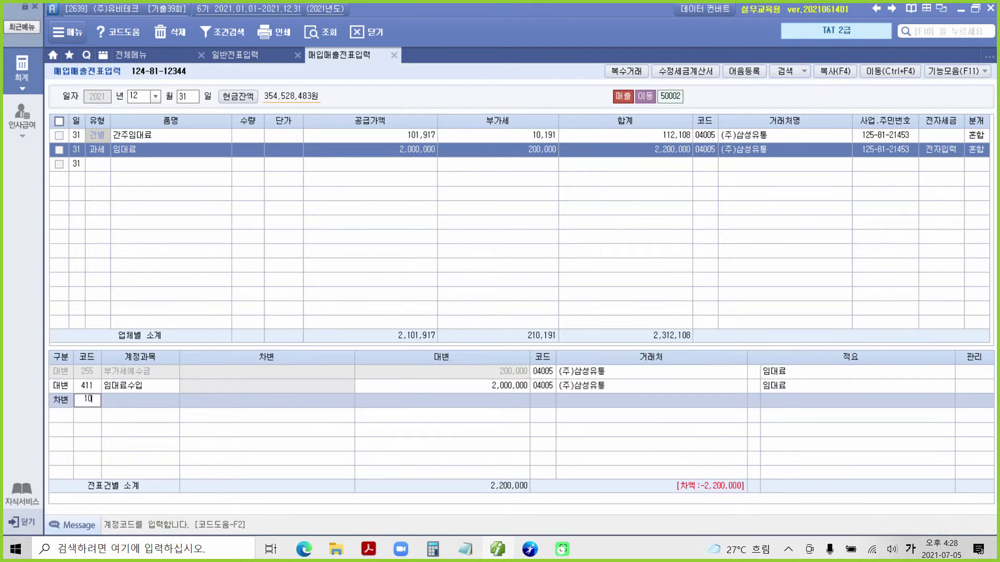
pyautogui.press('Return')
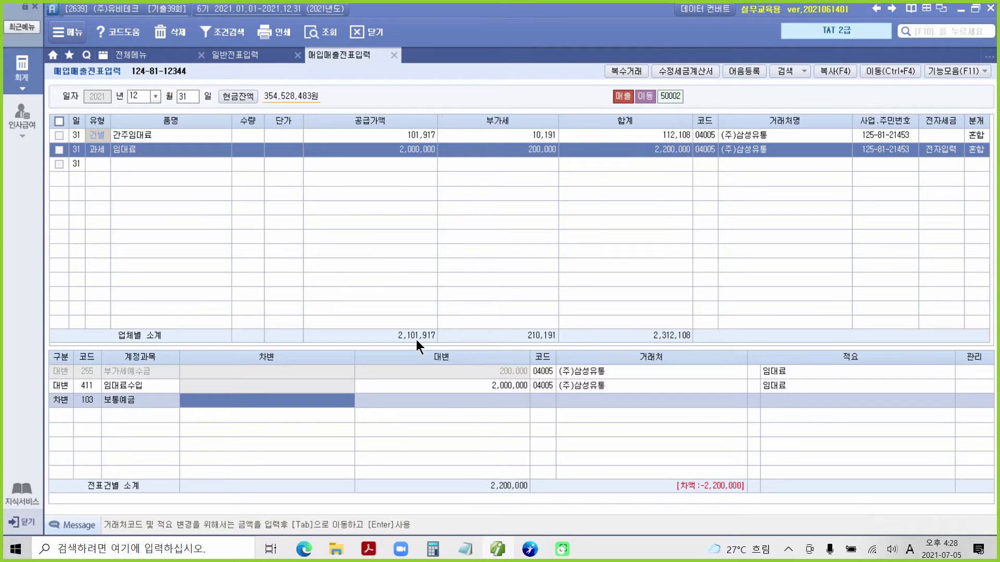
pyautogui.write('2,200')
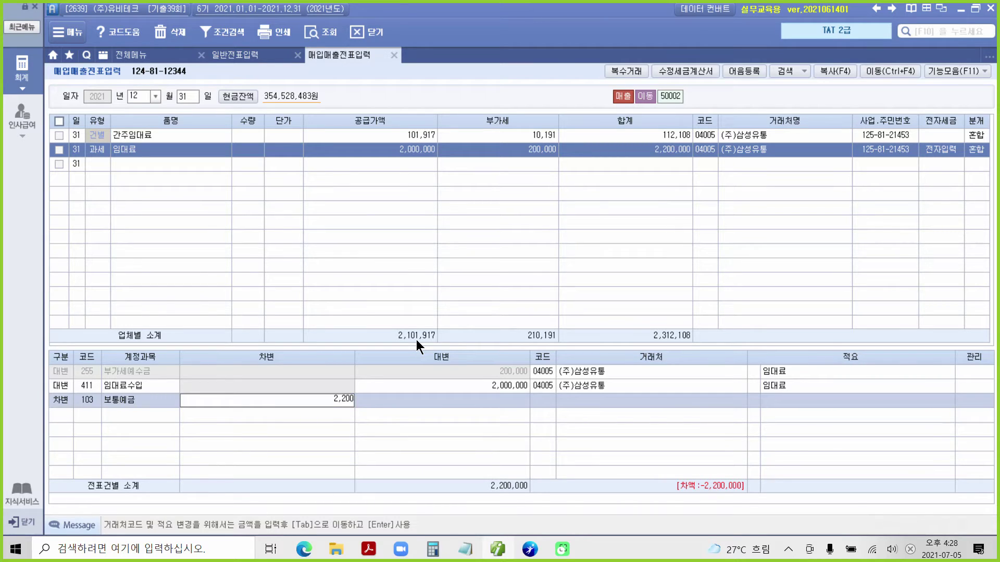
pyautogui.write(',000')
pyautogui.press('Return')
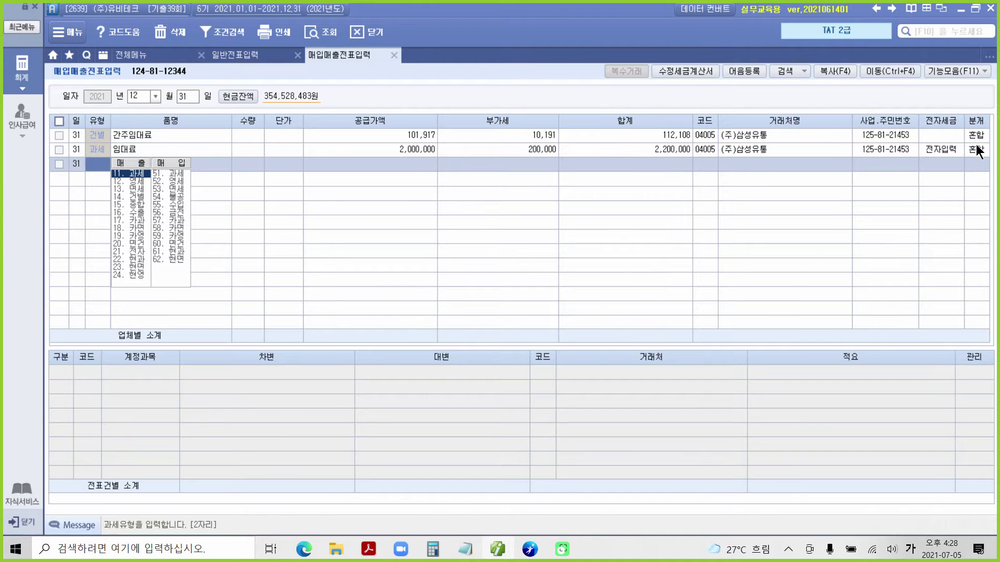
# Reselect the rent voucher's row to review the finished entry.
pyautogui.click(976, 150)
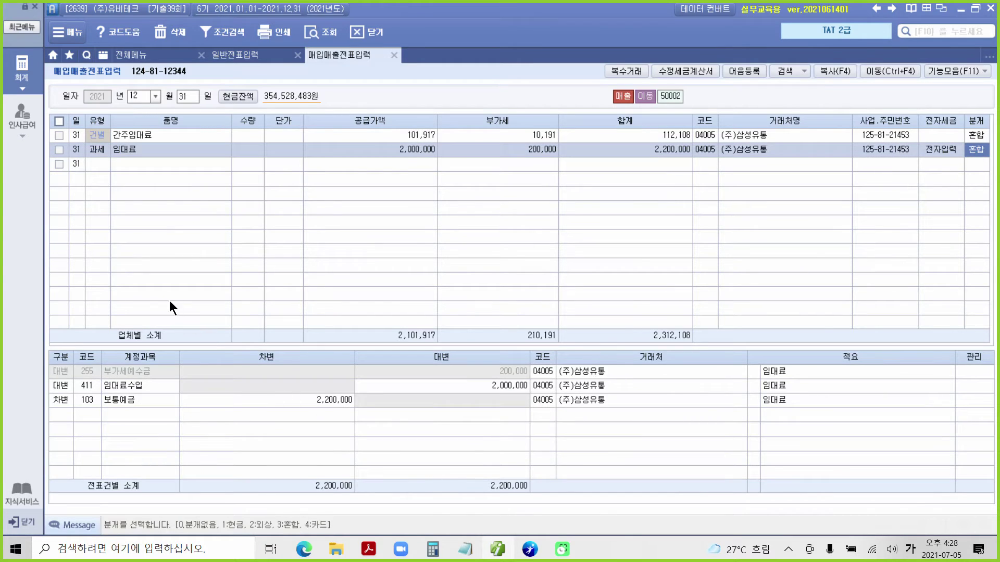
pyautogui.click(59, 150)
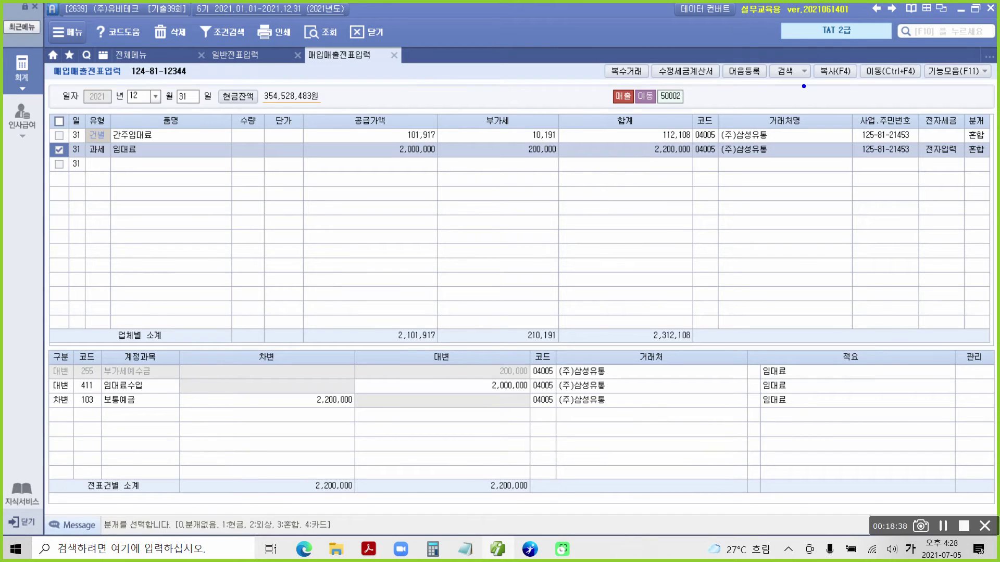
pyautogui.moveTo(854, 56)
pyautogui.mouseDown()
pyautogui.moveTo(923, 103)
pyautogui.moveTo(852, 79)
pyautogui.moveTo(903, 118)
pyautogui.mouseUp()
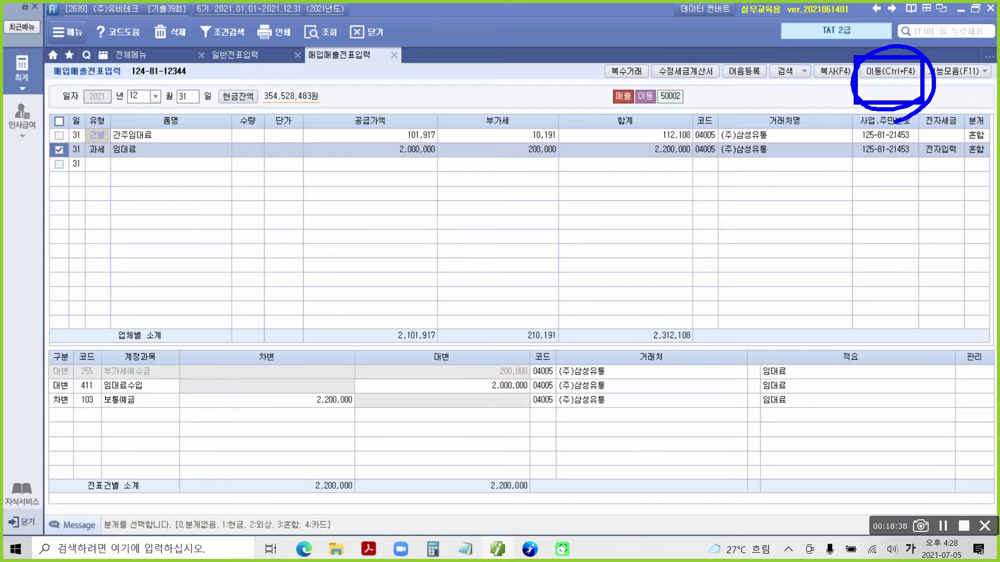
pyautogui.moveTo(48, 142); pyautogui.dragTo(63, 137)
pyautogui.moveTo(920, 105)
pyautogui.mouseDown()
pyautogui.moveTo(866, 105)
pyautogui.moveTo(925, 90)
pyautogui.mouseUp()
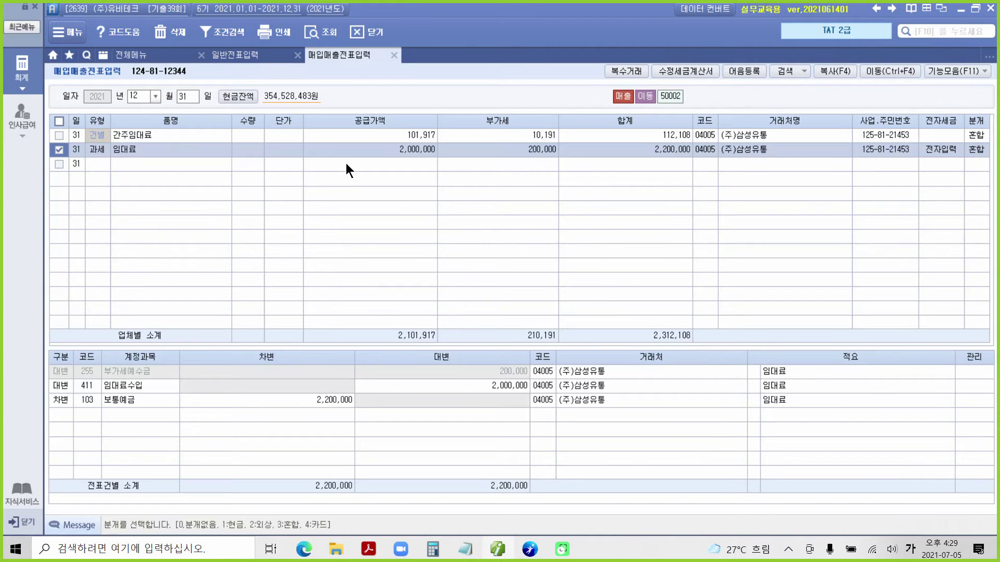
# Assign counterparty 98000 국민은행 to the 2,200,000 보통예금 debit line of the 12/31 rent voucher.
pyautogui.click(323, 400)
pyautogui.click(548, 401)
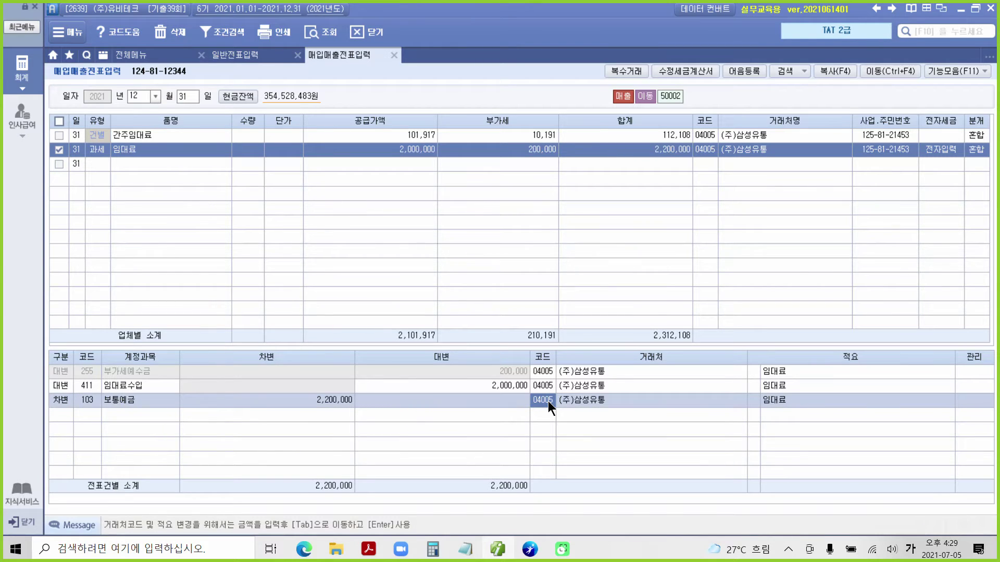
pyautogui.write('98000')
pyautogui.press('Return')
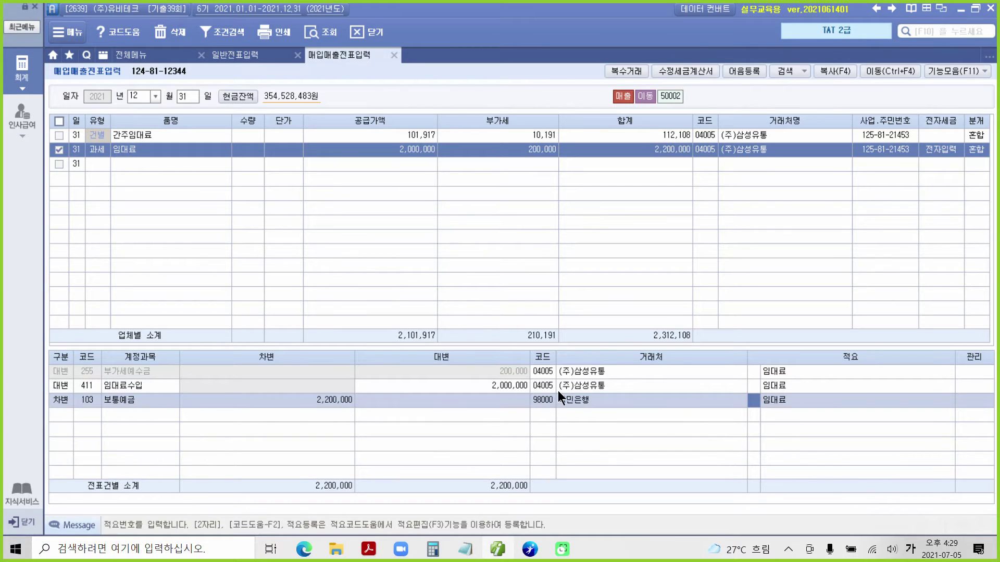
pyautogui.click(560, 390)
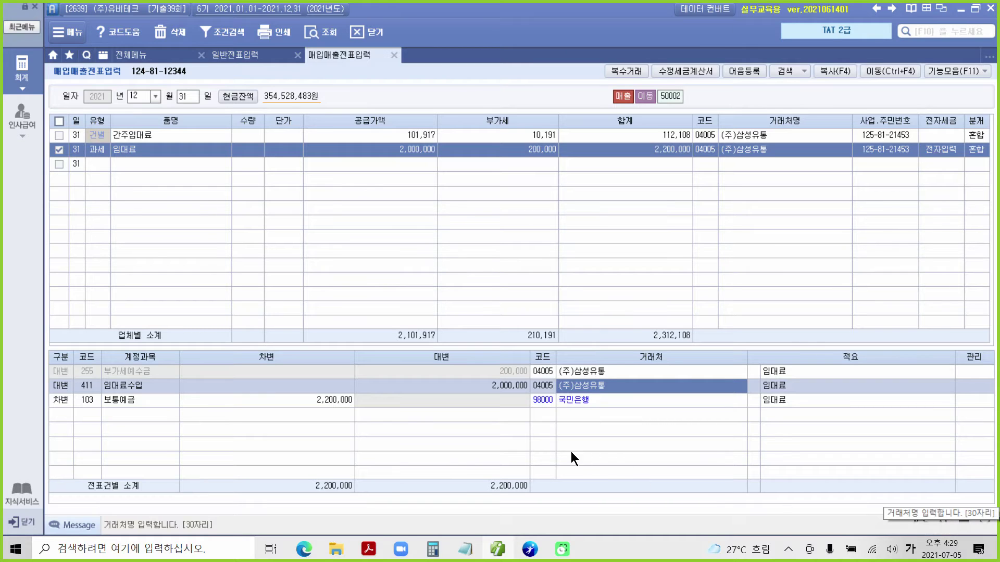
# Scroll through evaluation item 4 in the exercise PDF.
pyautogui.click(494, 551)
pyautogui.scroll(2, 347, 358)
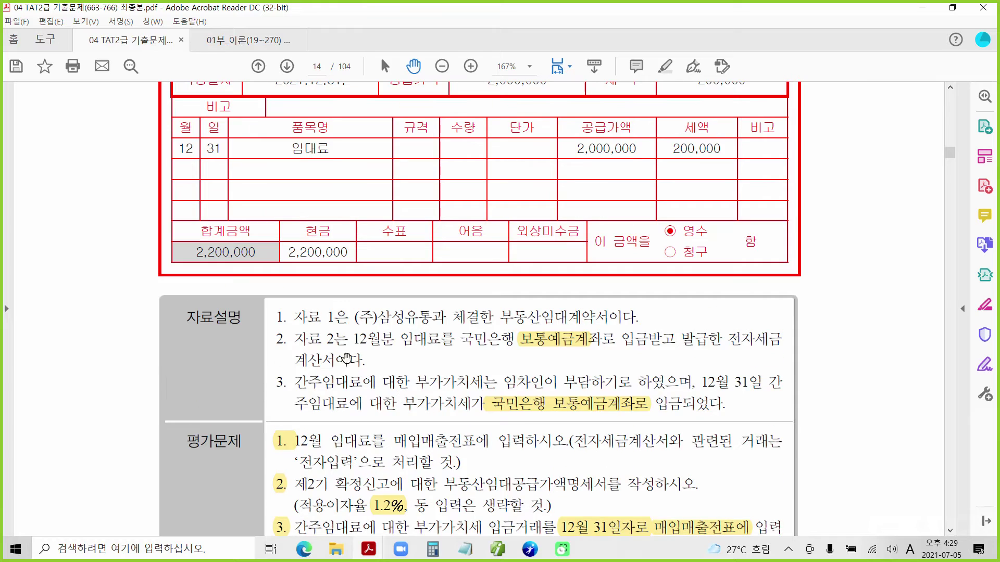
pyautogui.scroll(2, 411, 356)
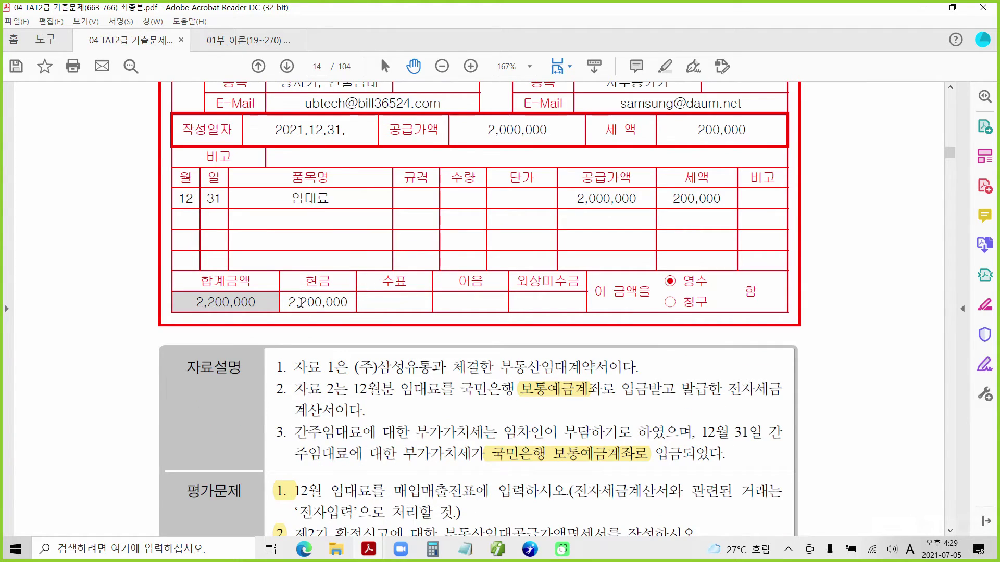
pyautogui.scroll(-1, 406, 337)
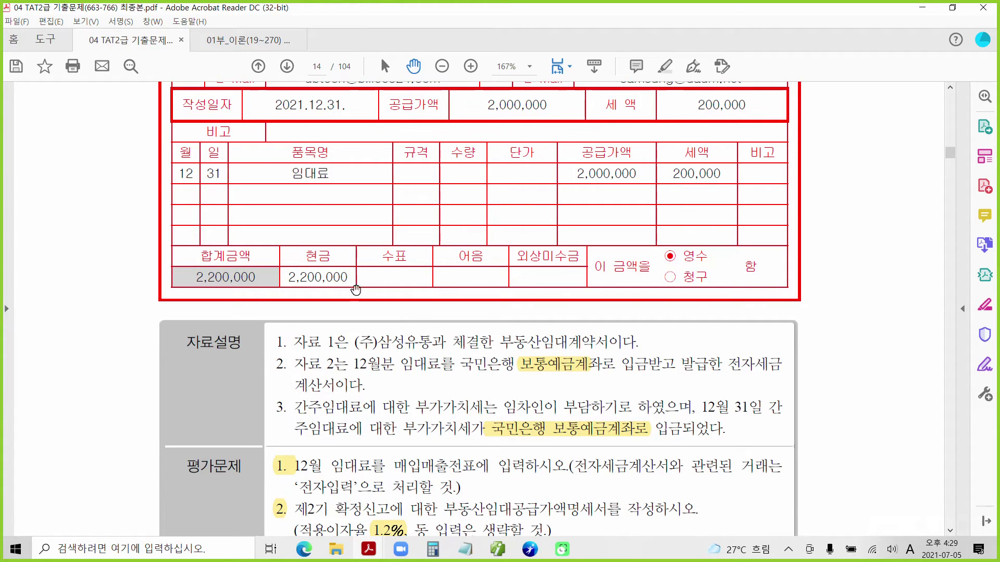
pyautogui.scroll(-1, 360, 293)
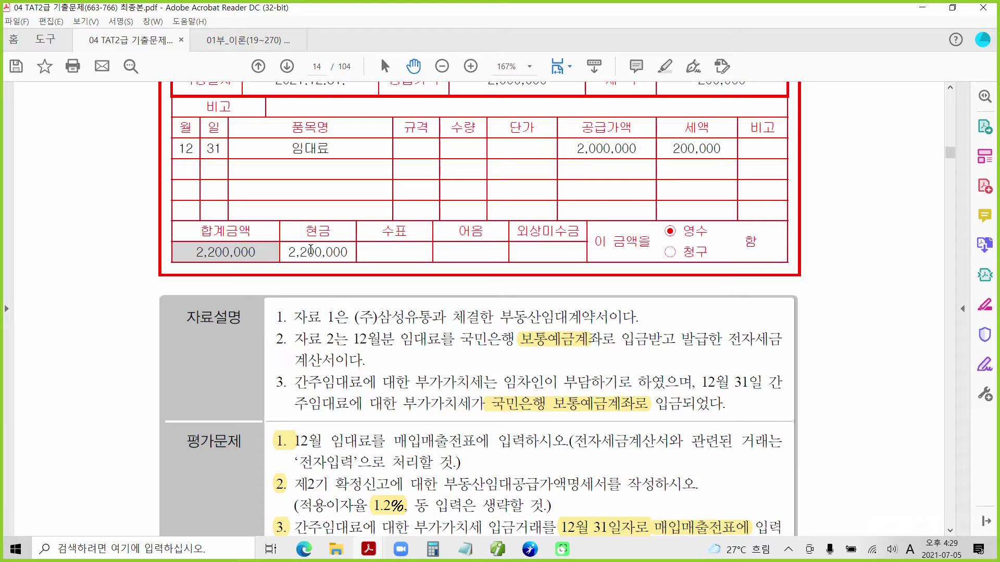
# Check the accounting program, read further down the PDF, then return to 매입매출전표입력.
pyautogui.click(530, 550)
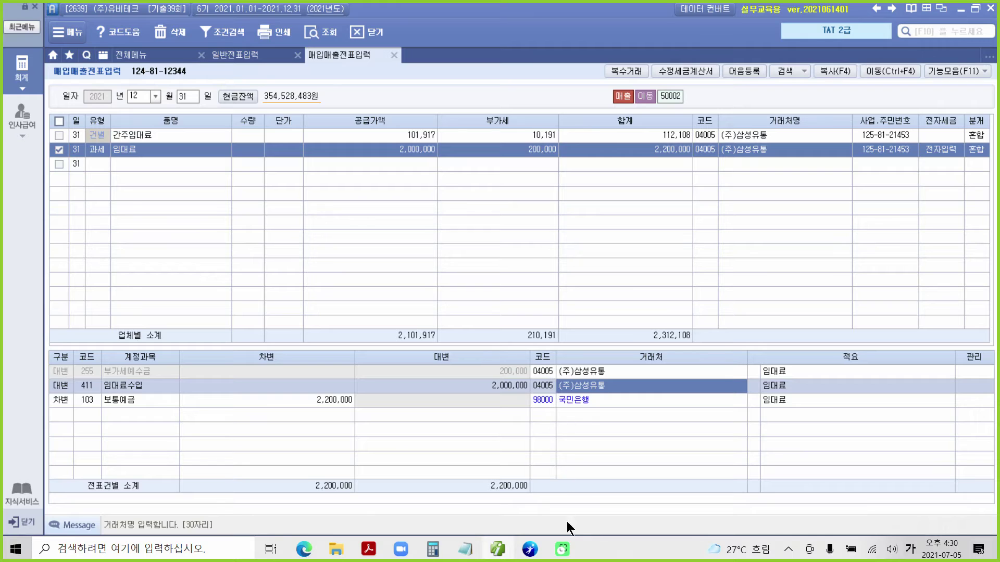
pyautogui.click(497, 549)
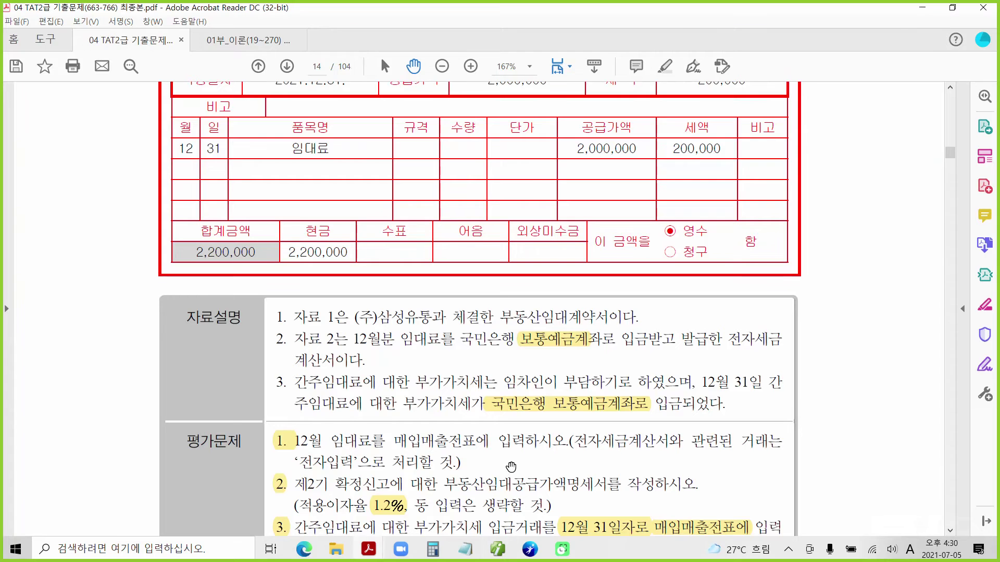
pyautogui.scroll(-2, 476, 339)
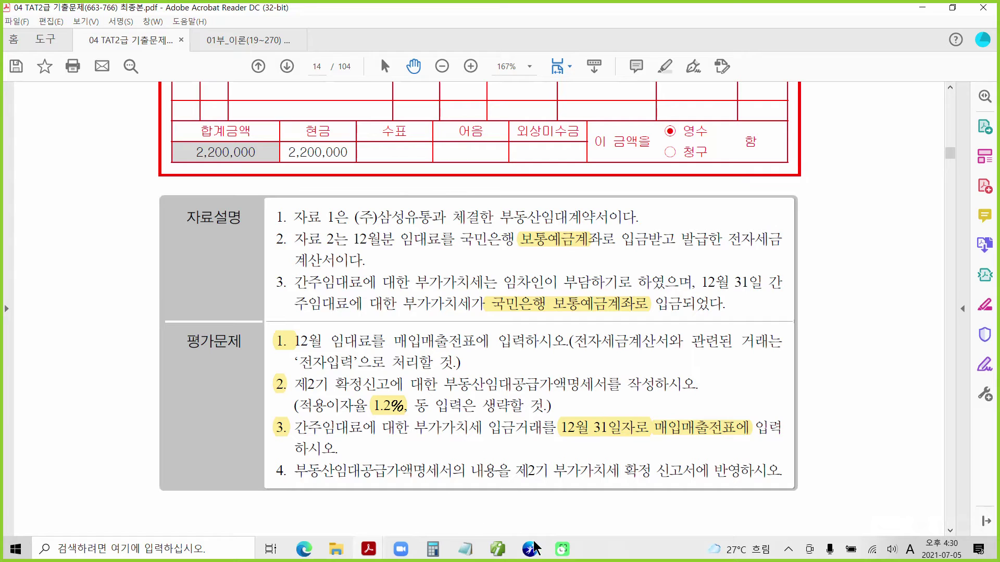
pyautogui.click(514, 552)
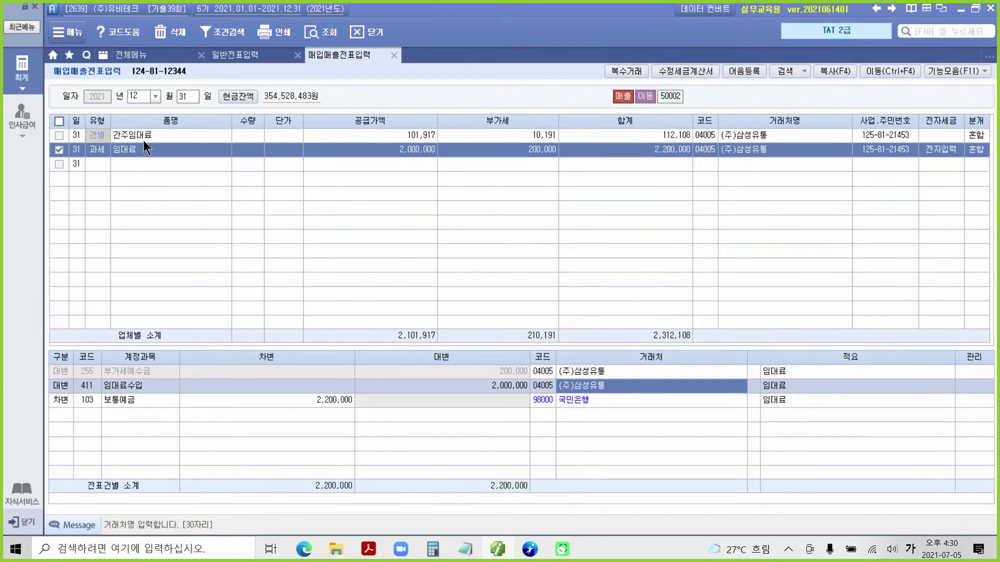
# Open the 간주임대료 voucher's journal and mark the 10,191 VAT debited to 103 보통예금, then switch to the PDF.
pyautogui.click(143, 140)
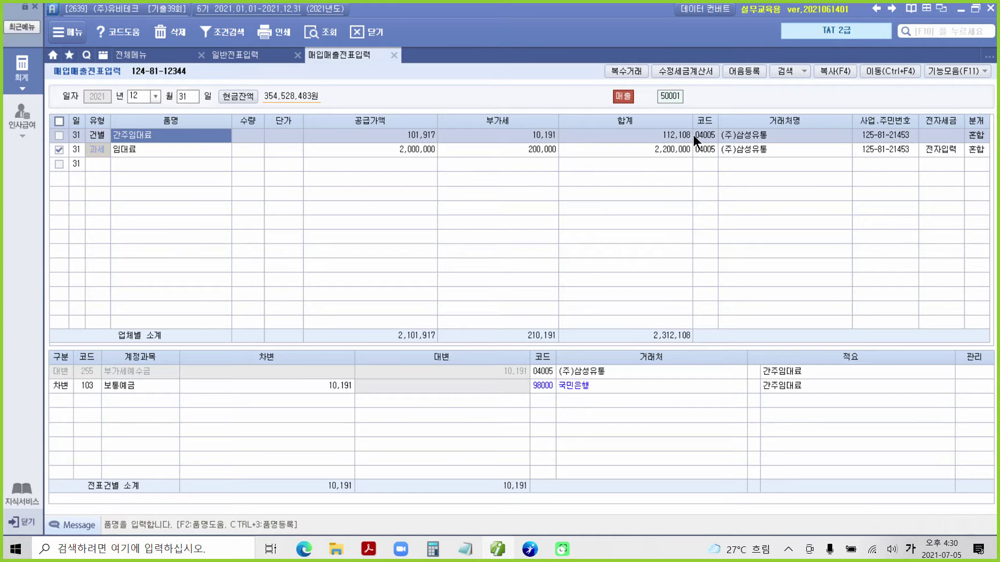
pyautogui.click(122, 371)
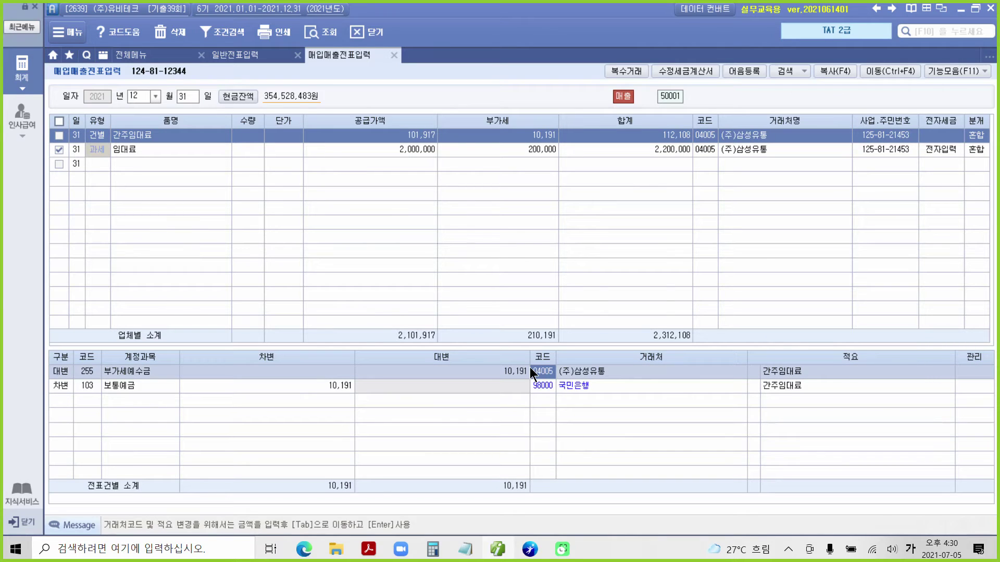
pyautogui.moveTo(501, 118)
pyautogui.mouseDown()
pyautogui.moveTo(568, 145)
pyautogui.moveTo(579, 190)
pyautogui.moveTo(496, 353)
pyautogui.moveTo(510, 355)
pyautogui.mouseUp()
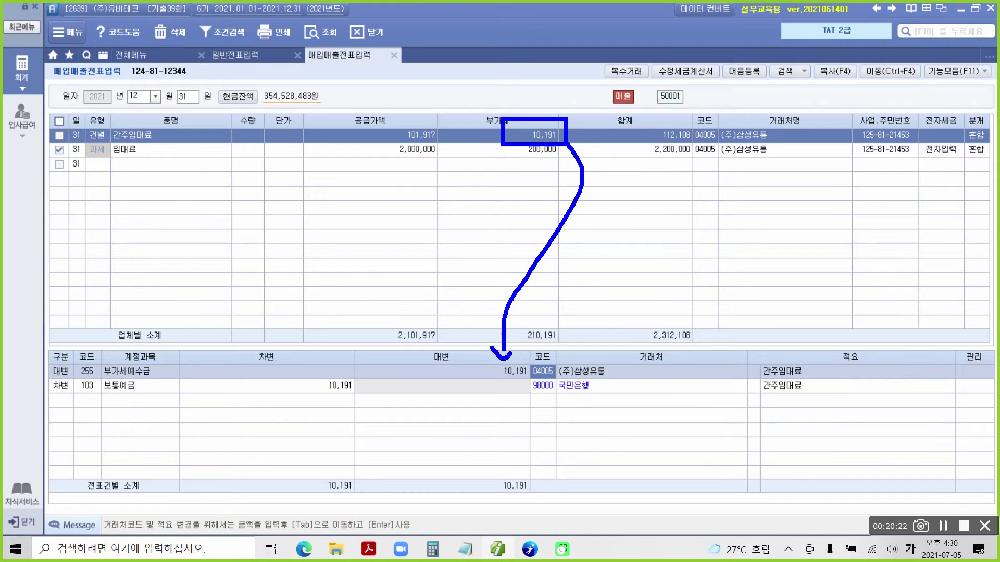
pyautogui.moveTo(320, 395); pyautogui.dragTo(367, 395)
pyautogui.moveTo(78, 395); pyautogui.dragTo(152, 399)
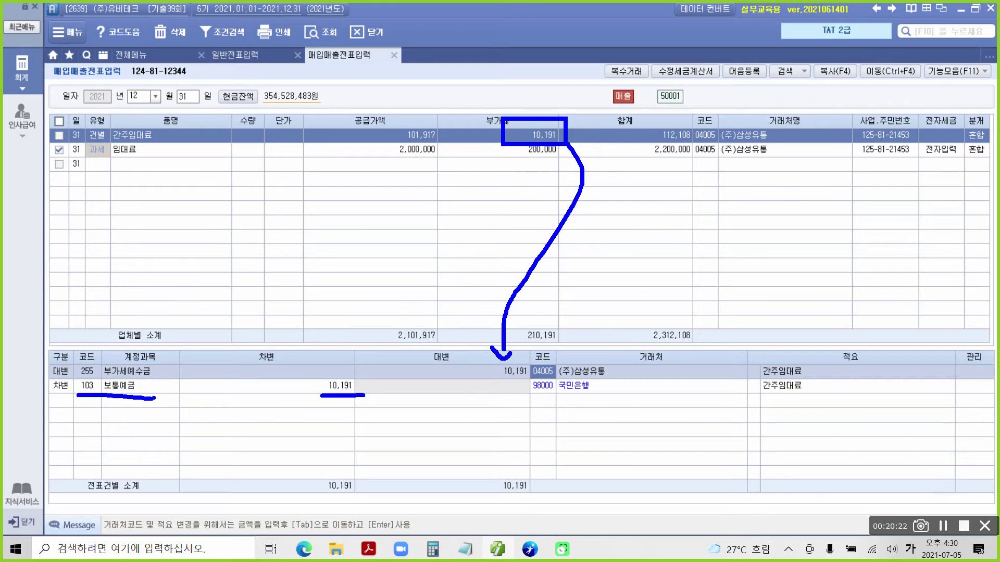
pyautogui.moveTo(76, 399); pyautogui.dragTo(151, 403)
pyautogui.press('Escape')
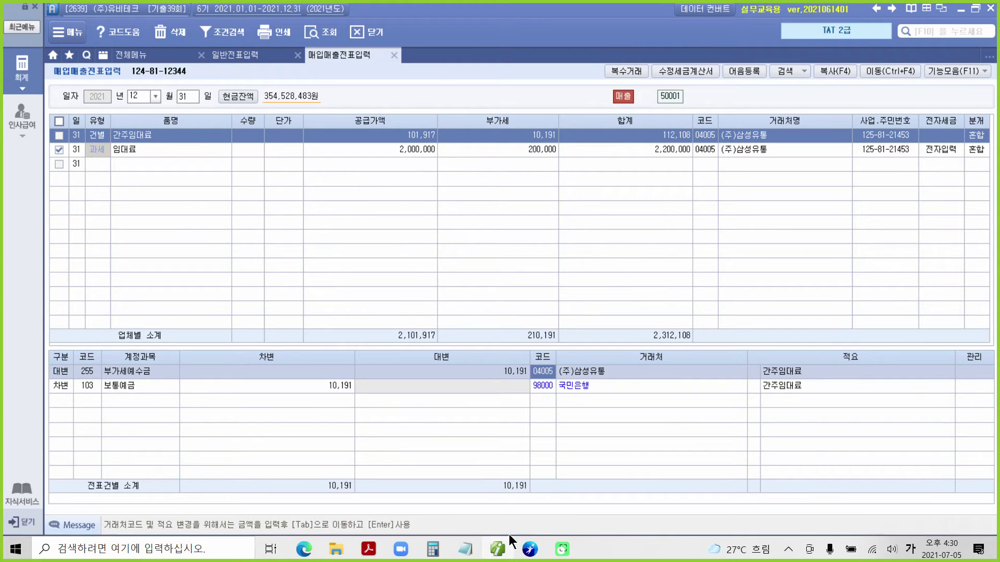
pyautogui.hotkey('alt', 'Tab')
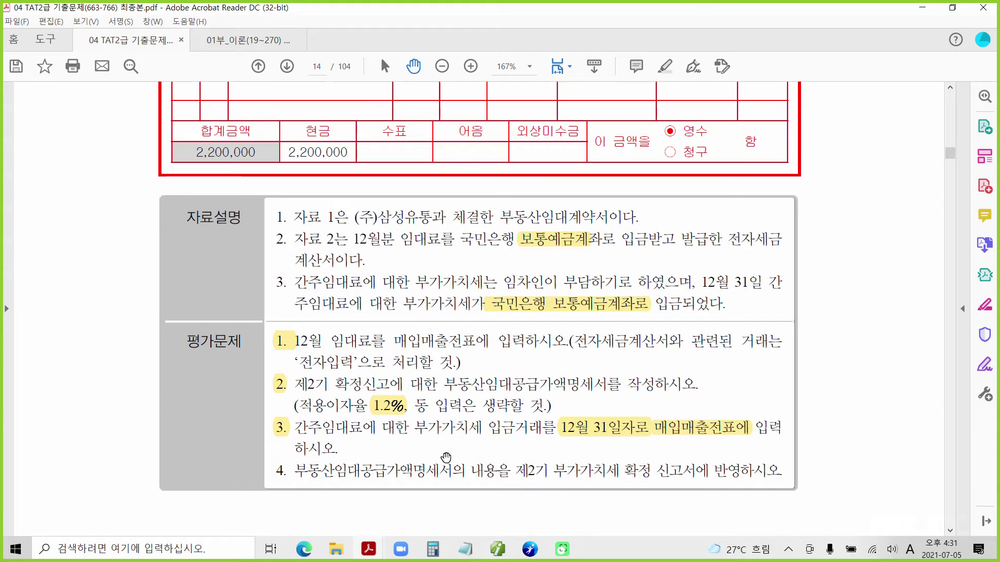
# Highlight item 4's number and the phrase 제2기 부가가치세 확정 신고서에 in yellow with 텍스트 강조.
pyautogui.scroll(-3, 447, 457)
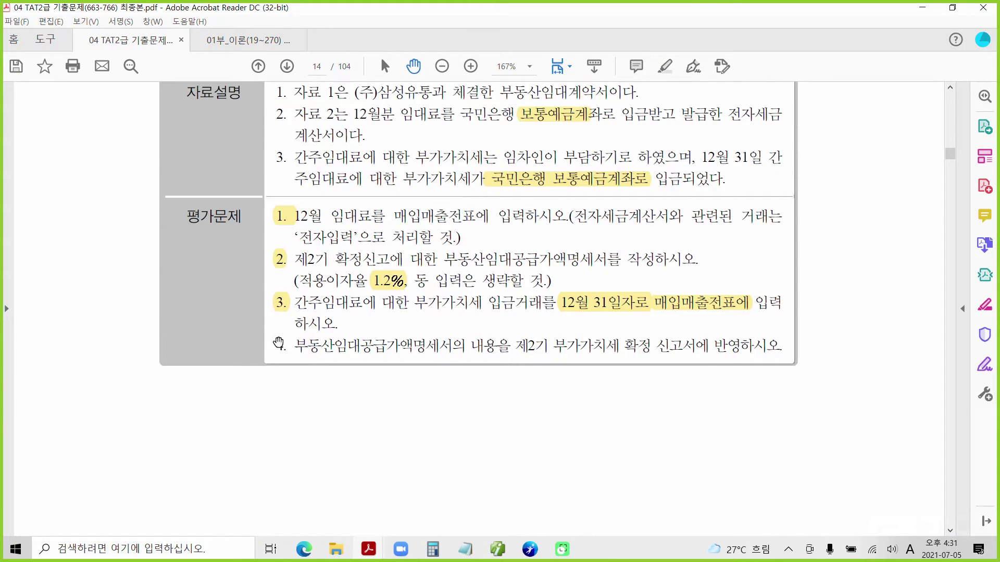
pyautogui.moveTo(276, 345); pyautogui.dragTo(284, 346)
pyautogui.rightClick(285, 350)
pyautogui.click(304, 388)
pyautogui.moveTo(509, 345); pyautogui.dragTo(690, 356)
pyautogui.rightClick(690, 356)
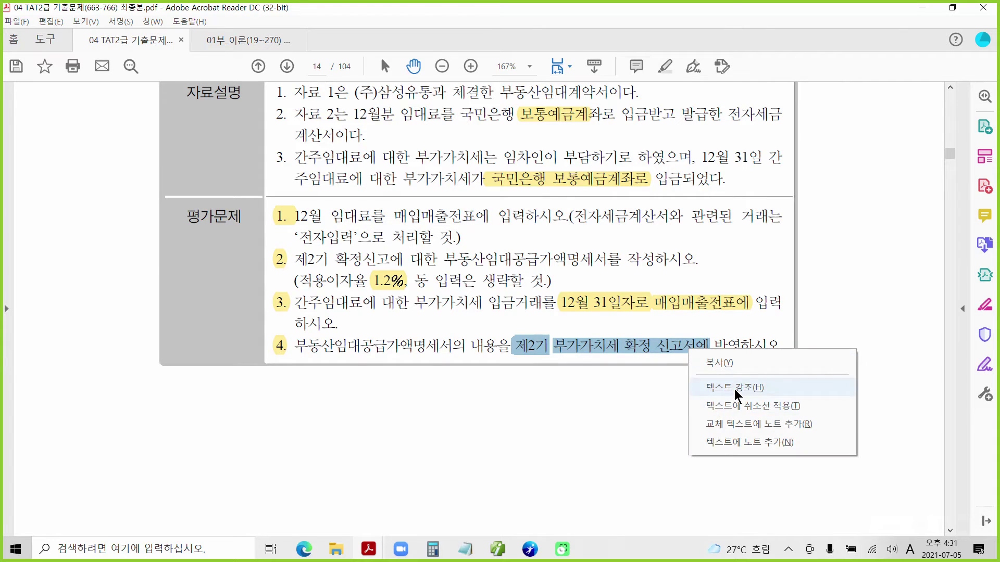
pyautogui.click(713, 387)
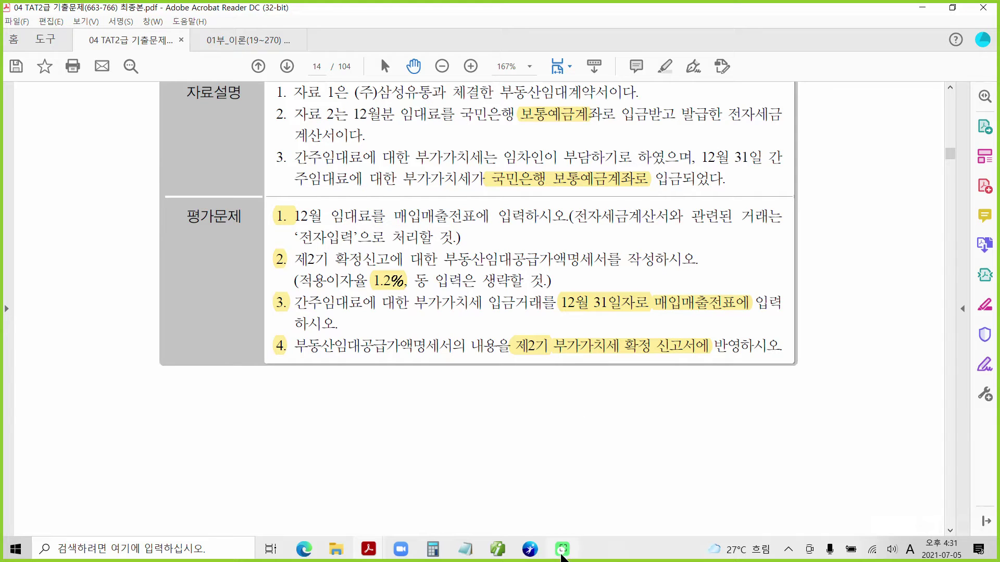
# Move past the HRD-Net window back to Smart A's purchase-sales voucher entry.
pyautogui.click(561, 554)
pyautogui.click(530, 551)
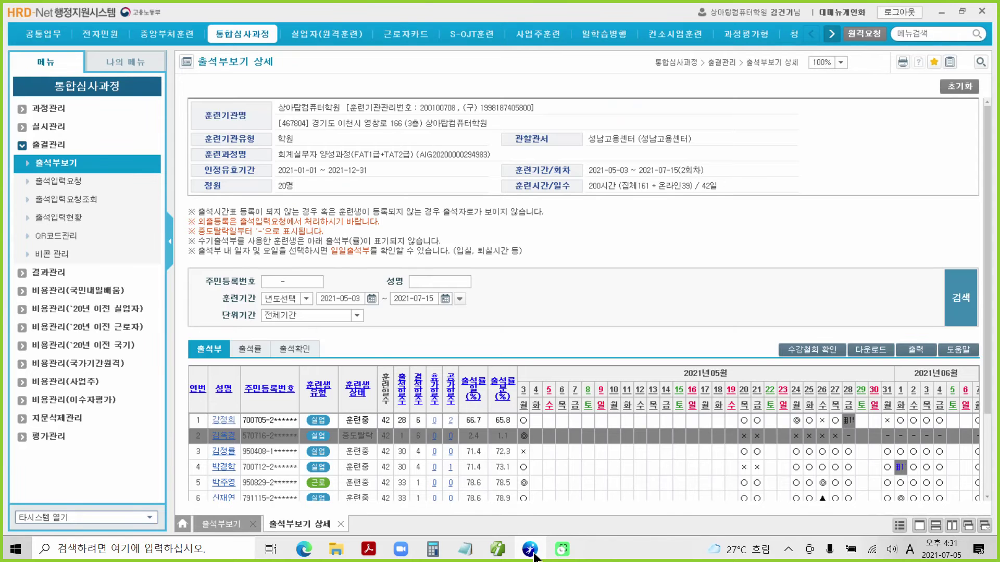
pyautogui.click(529, 553)
pyautogui.click(497, 549)
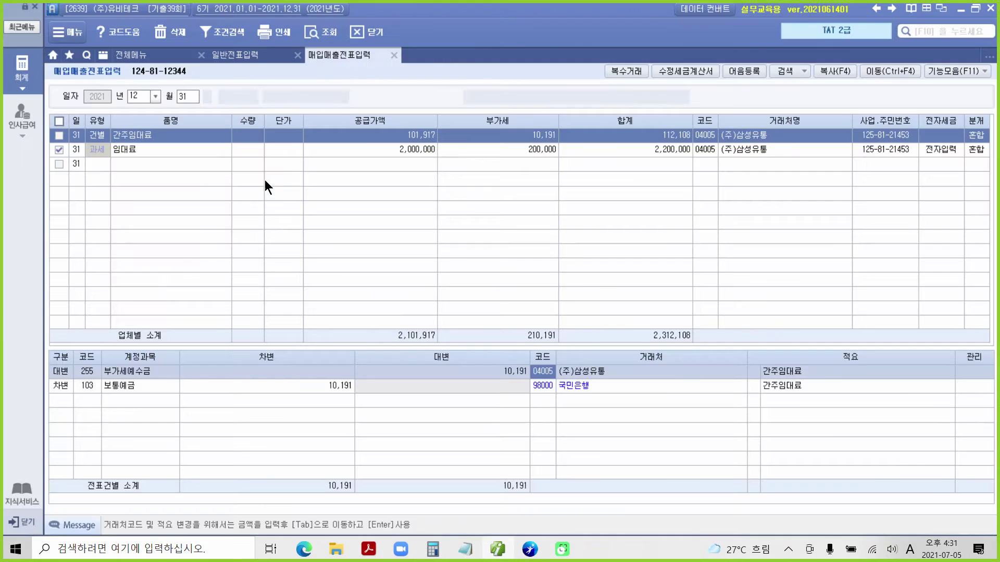
# Load the 부가가치세신고서 for 10/01–12/31 as 1.정기신고, showing 101,917 and 10,191 on line 4.
pyautogui.click(22, 71)
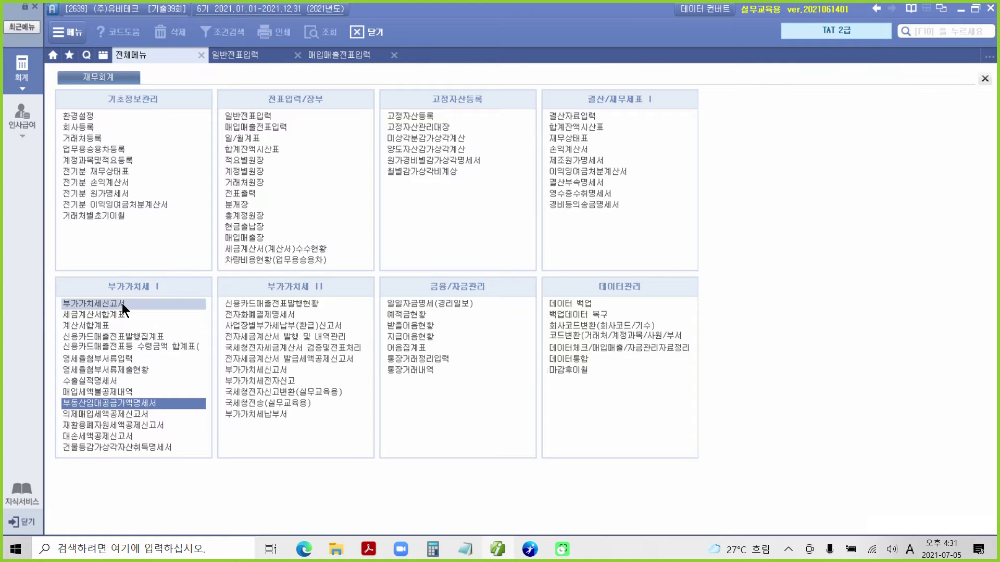
pyautogui.click(122, 303)
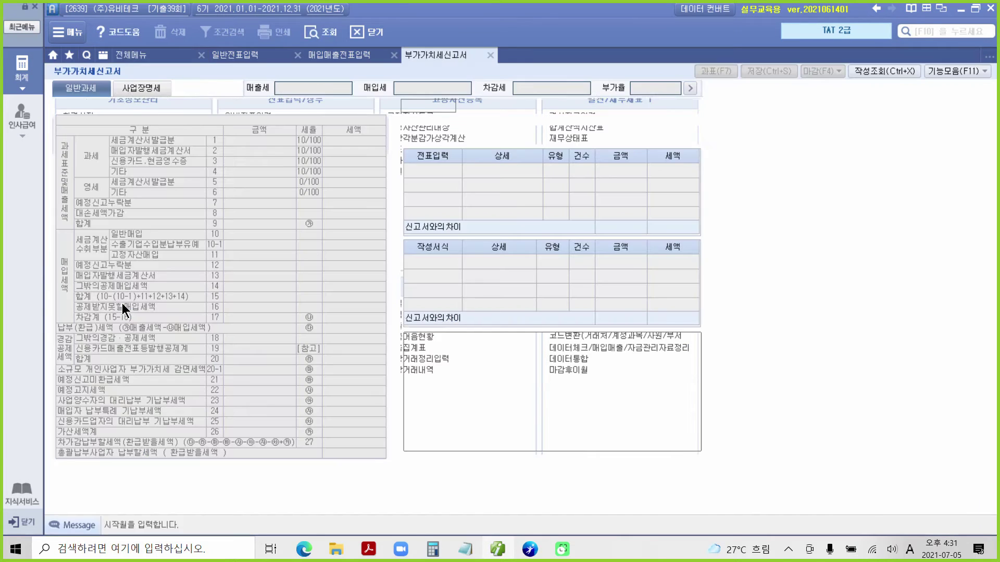
pyautogui.write('10')
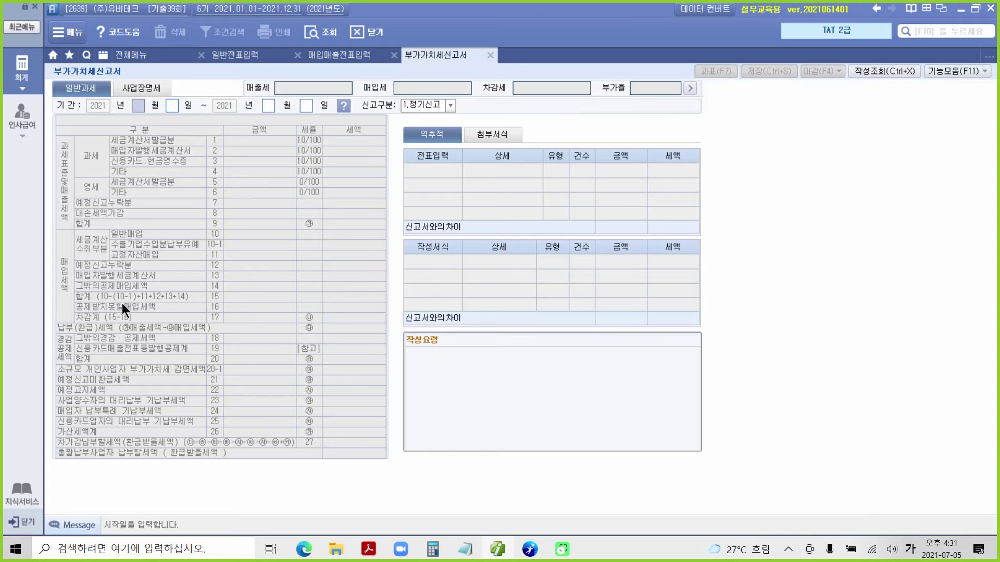
pyautogui.write('01')
pyautogui.write('12')
pyautogui.press('Return')
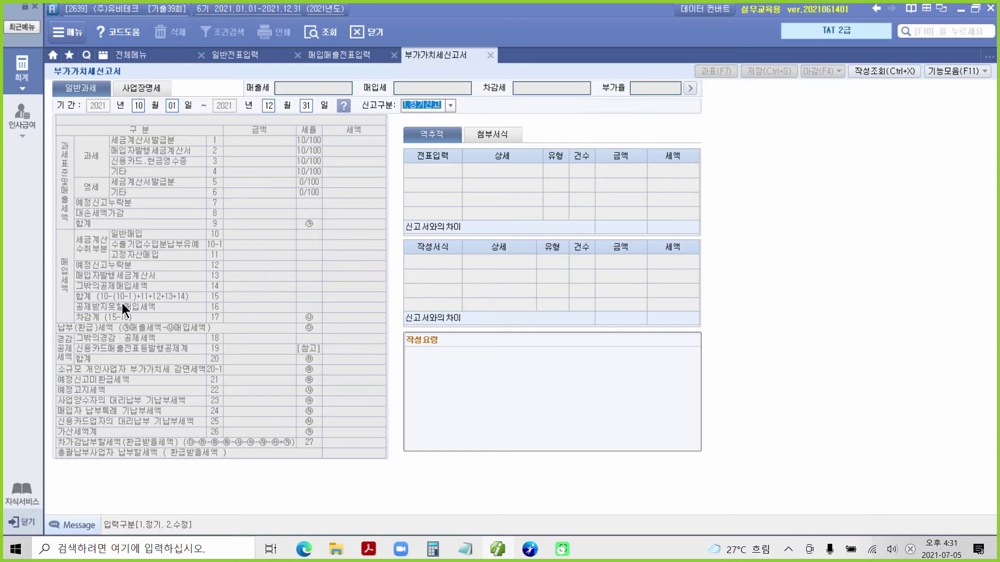
pyautogui.press('Return')
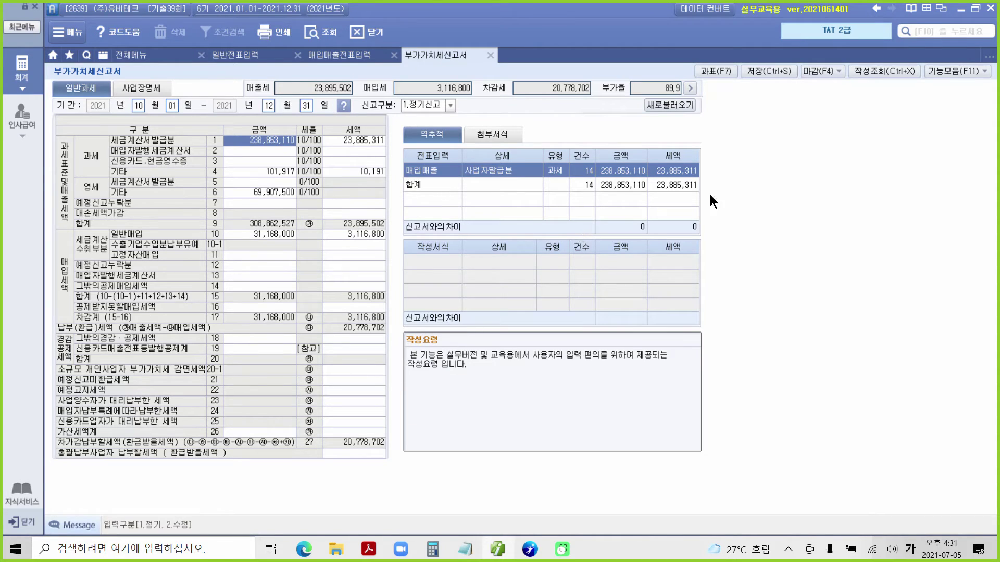
# Save the October–December VAT return and confirm the save message.
pyautogui.moveTo(737, 51); pyautogui.dragTo(822, 102)
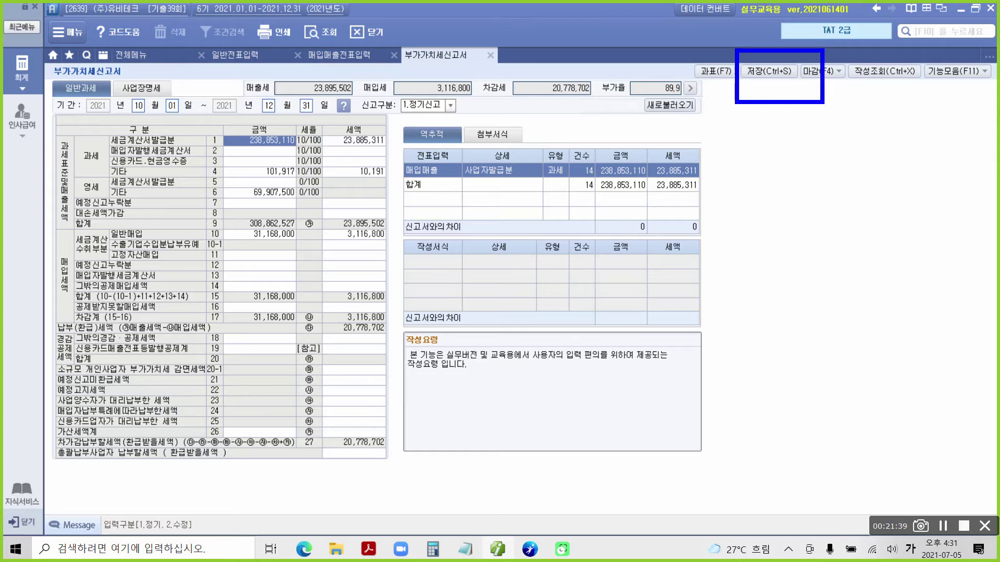
pyautogui.press('Escape')
pyautogui.click(769, 73)
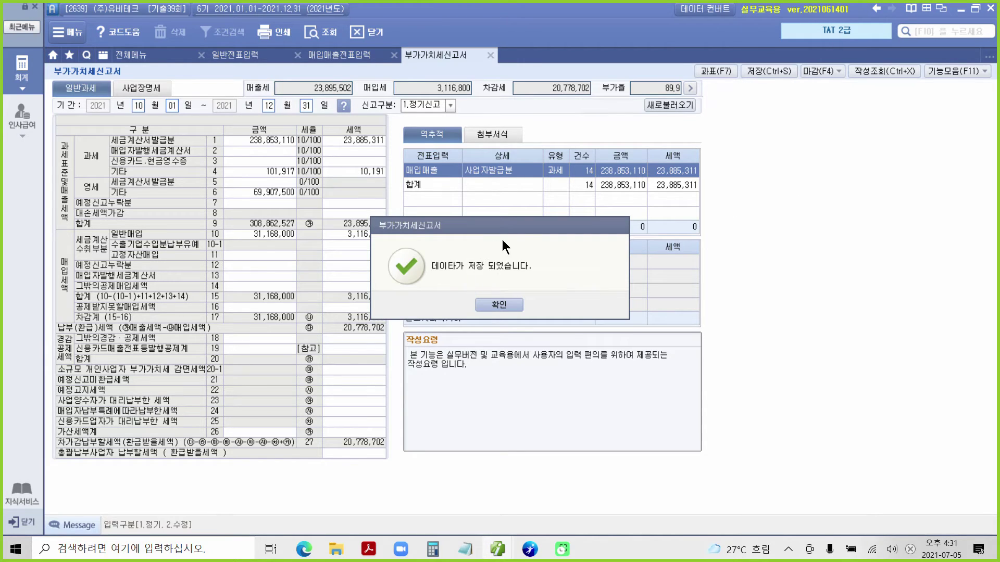
pyautogui.click(511, 305)
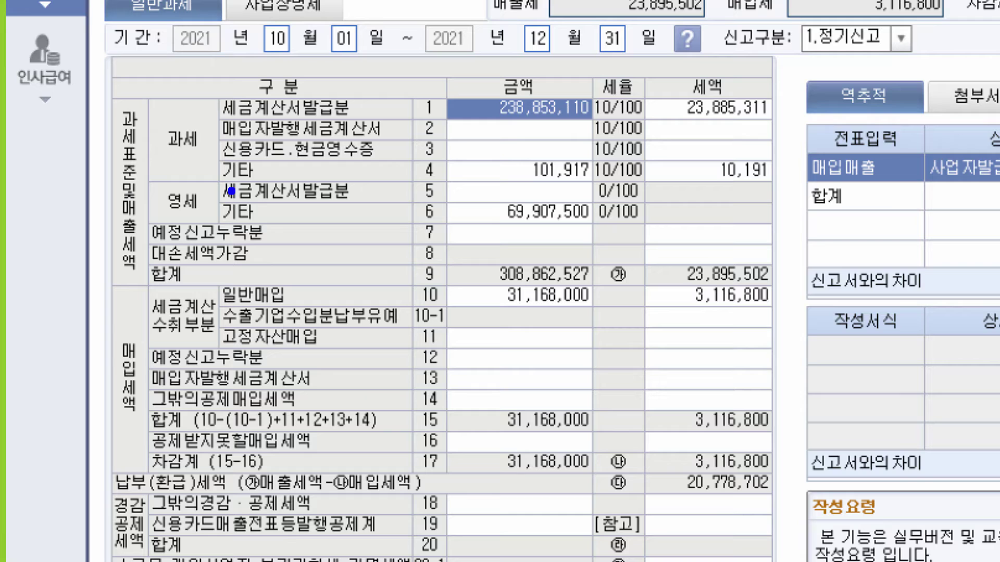
# Mark line 4's deemed rent against line 1, then close the 부가가치세신고서.
pyautogui.moveTo(224, 179)
pyautogui.mouseDown()
pyautogui.moveTo(771, 180)
pyautogui.moveTo(687, 147)
pyautogui.moveTo(471, 154)
pyautogui.moveTo(405, 161)
pyautogui.moveTo(400, 175)
pyautogui.mouseUp()
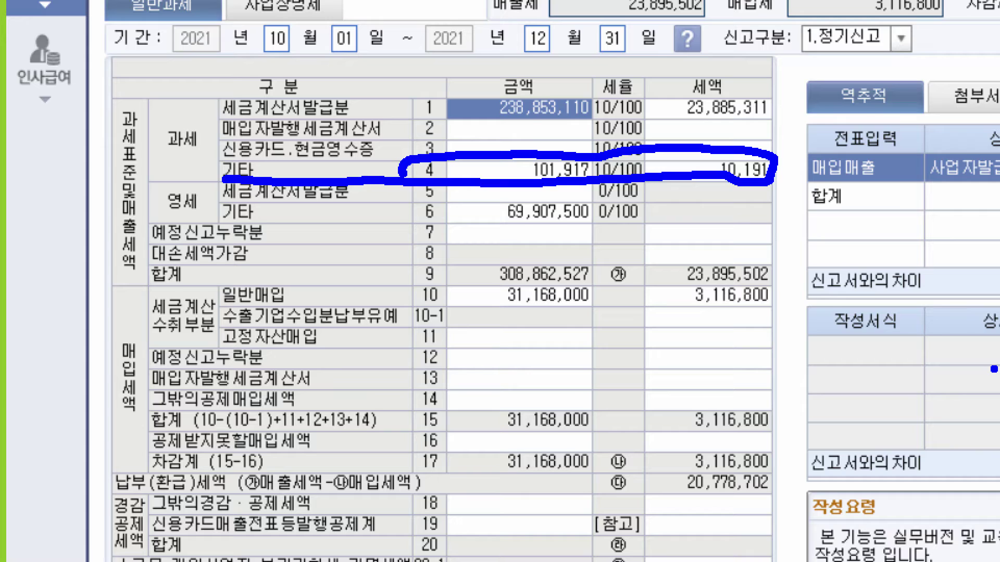
pyautogui.moveTo(408, 83)
pyautogui.mouseDown()
pyautogui.moveTo(405, 106)
pyautogui.moveTo(498, 124)
pyautogui.moveTo(688, 122)
pyautogui.moveTo(776, 99)
pyautogui.moveTo(562, 78)
pyautogui.moveTo(377, 88)
pyautogui.mouseUp()
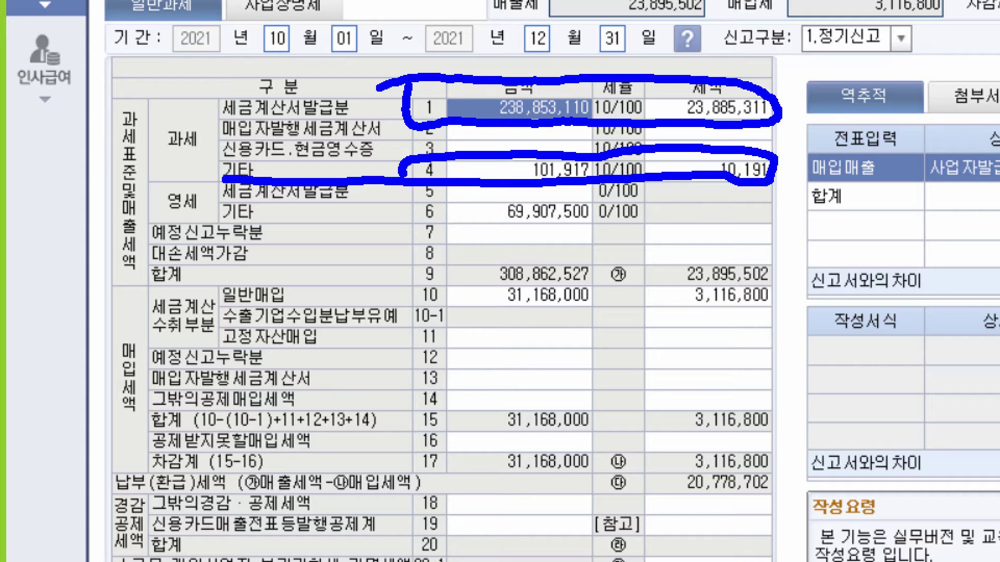
pyautogui.press('Escape')
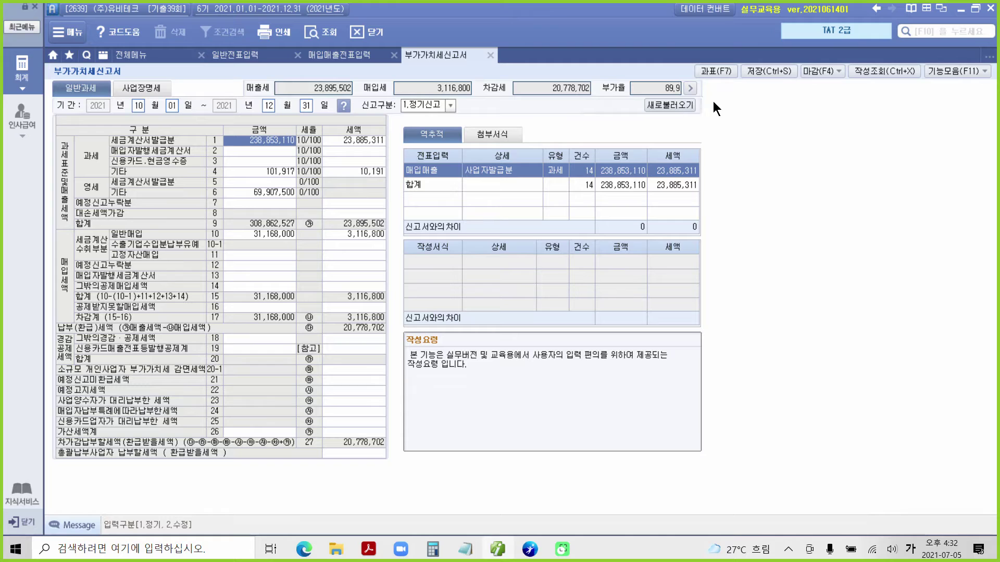
pyautogui.click(490, 55)
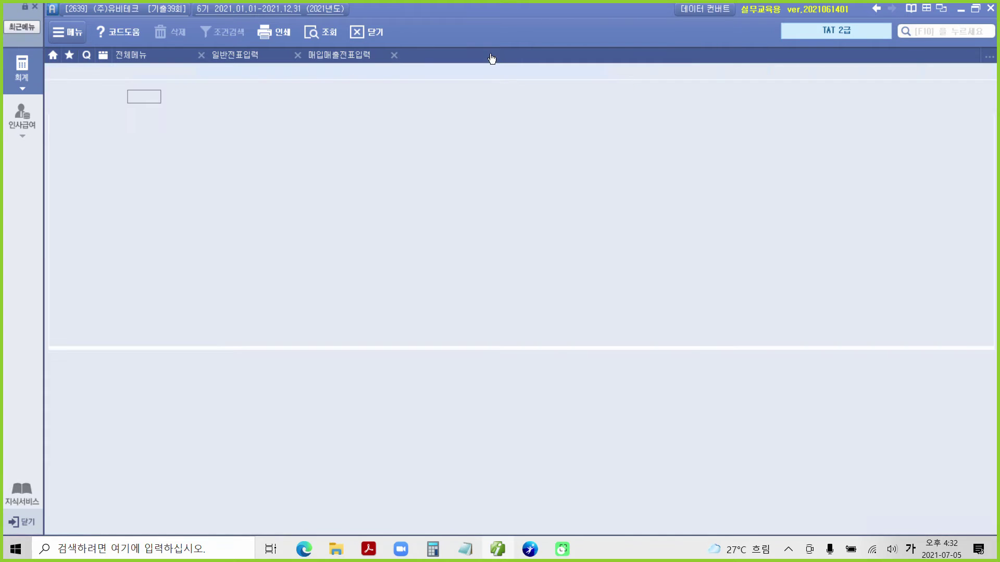
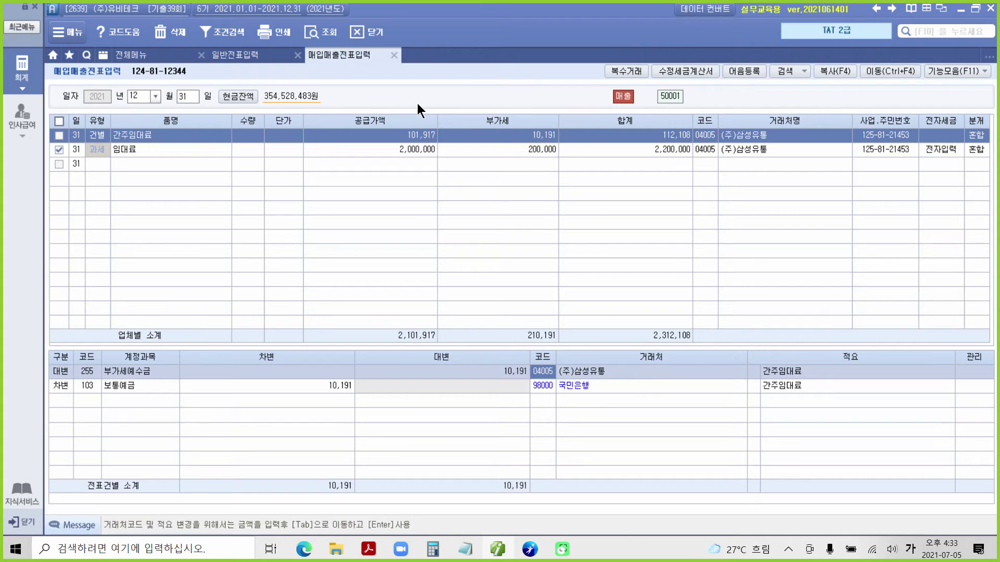
# Bring up the taskbar thumbnails of the two open Adobe Acrobat PDF documents.
pyautogui.click(376, 550)
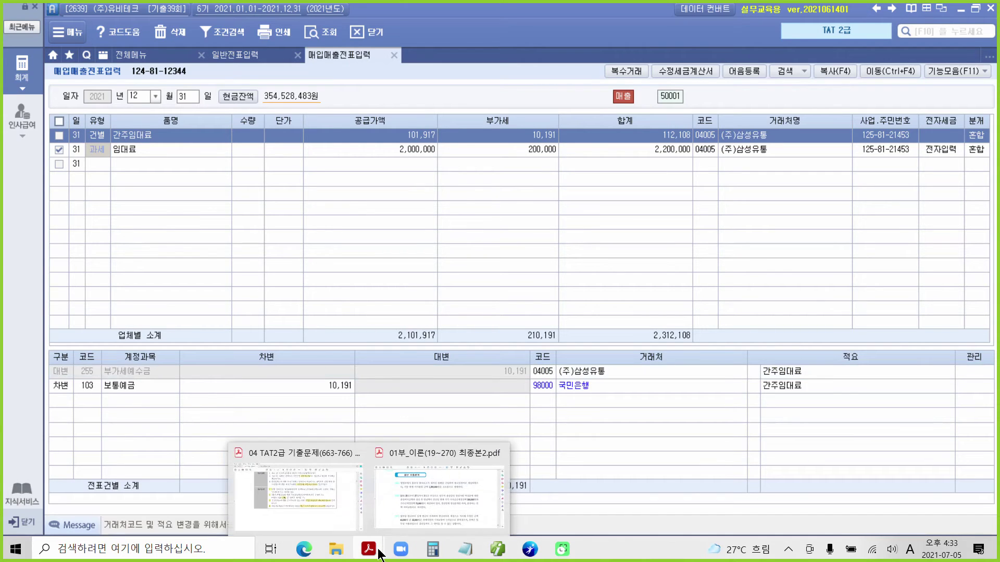
# Bring the '04 TAT2급 기출문제' PDF forward and scroll to page 15, question 4's 자료 2 table.
pyautogui.click(340, 527)
pyautogui.scroll(-5, 366, 399)
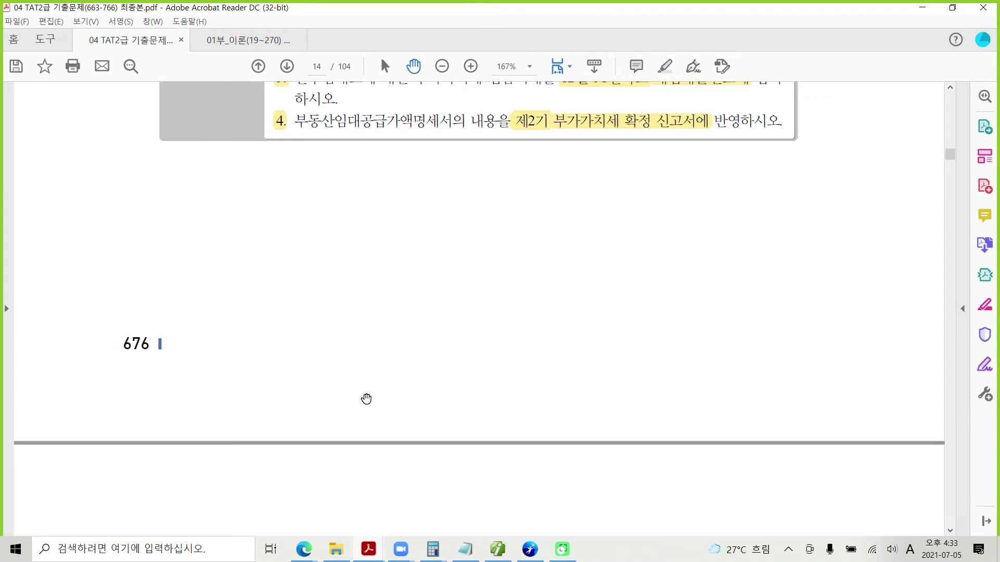
pyautogui.scroll(-10, 366, 398)
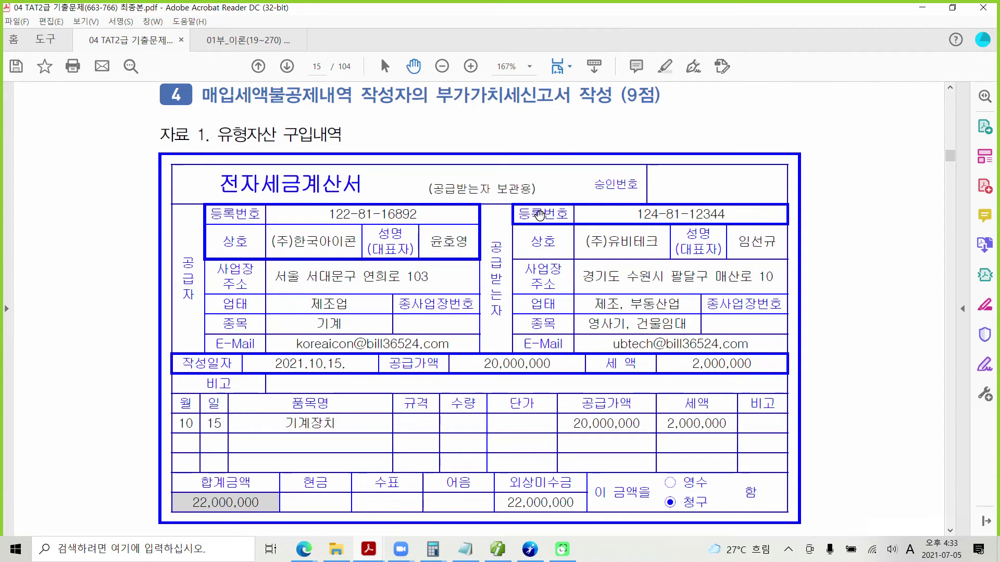
pyautogui.scroll(-7, 531, 219)
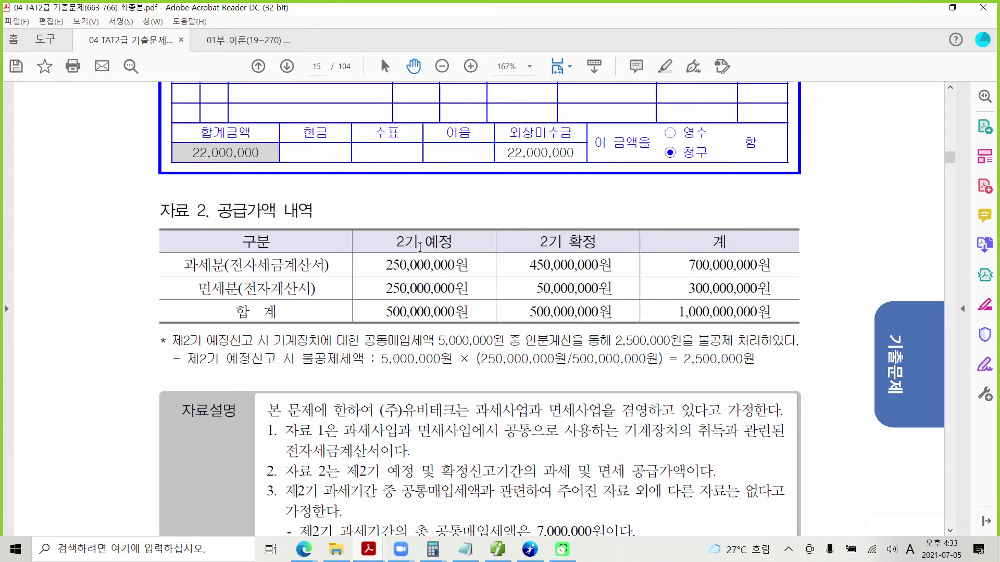
pyautogui.scroll(5, 421, 281)
pyautogui.scroll(3, 420, 282)
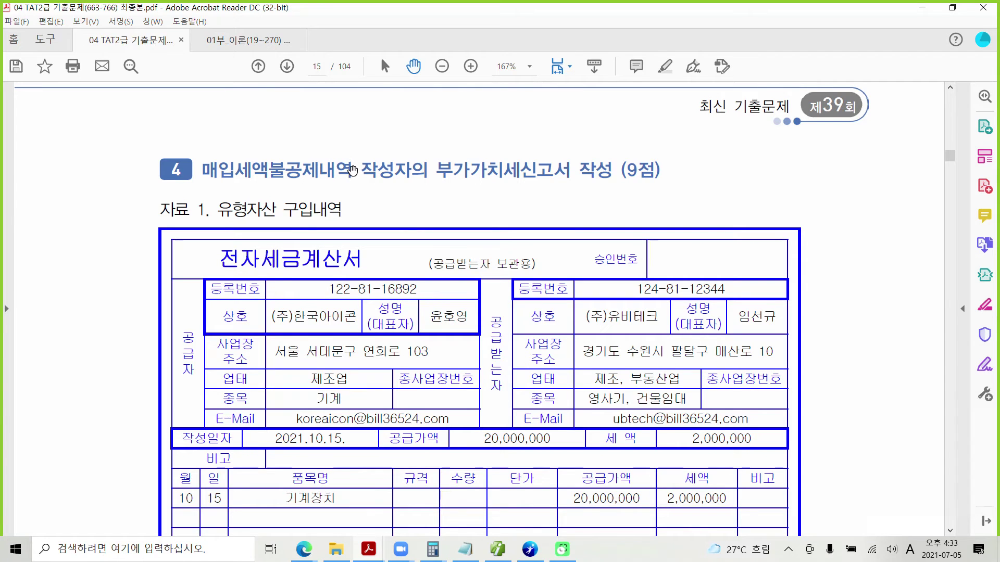
pyautogui.scroll(-7, 385, 324)
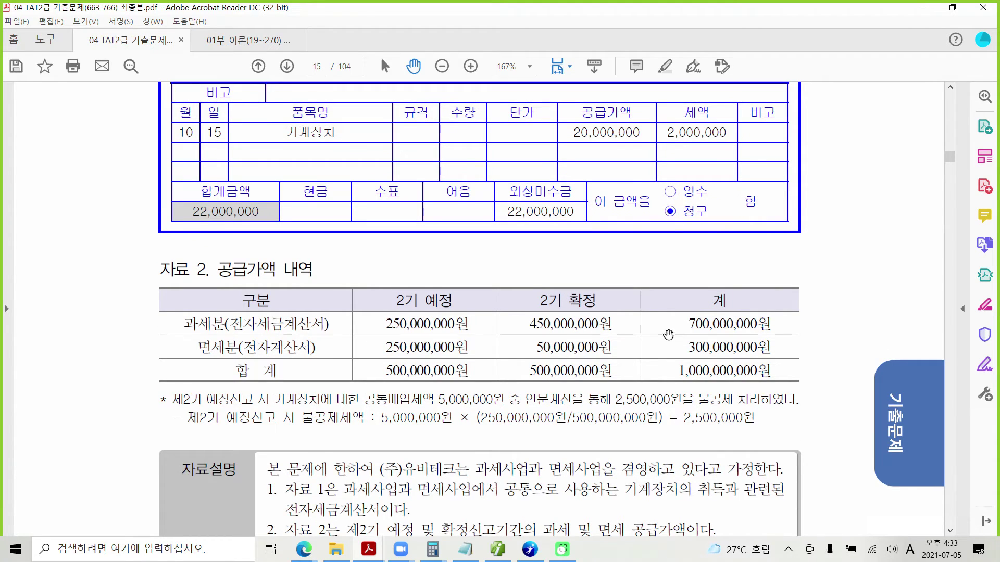
pyautogui.scroll(-2, 586, 388)
pyautogui.scroll(-1, 585, 389)
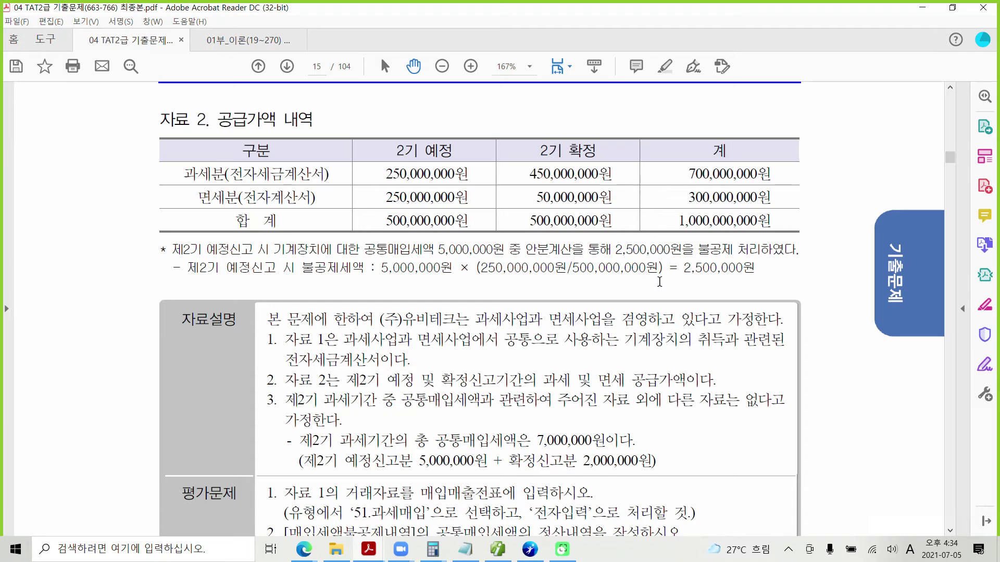
# Highlight the 2,500,000원 non-deductible result in yellow with 텍스트 강조.
pyautogui.doubleClick(689, 270)
pyautogui.rightClick(729, 270)
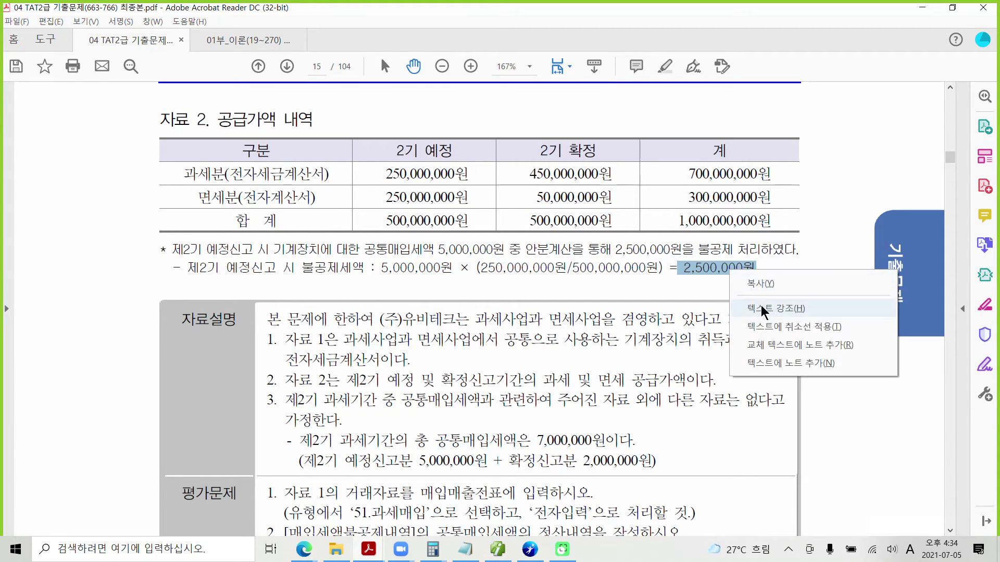
pyautogui.click(760, 305)
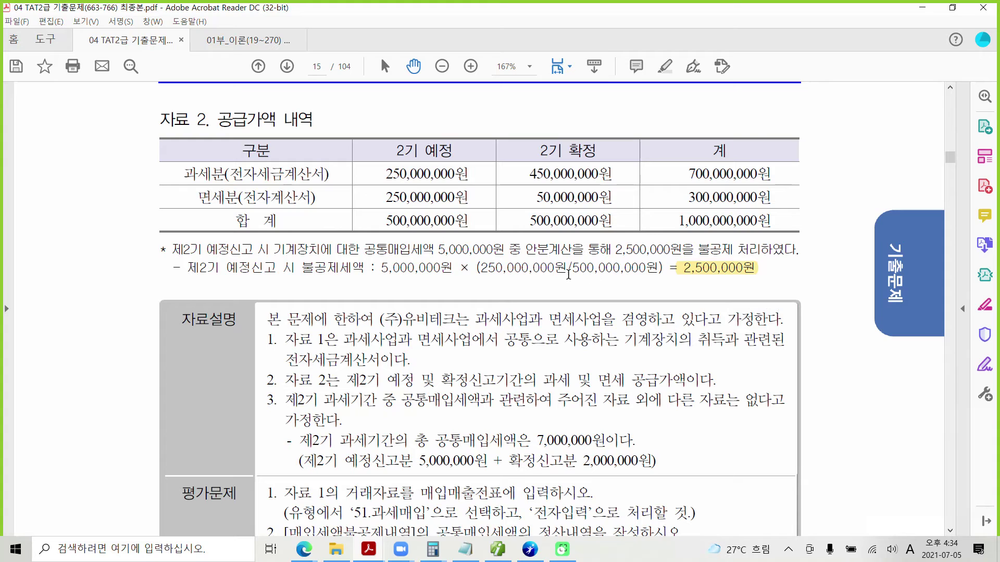
# Temporarily underline 500,000,000원, 250,000,000원, the ratio, 5,000,000원 and 2,500,000원, then clear them.
pyautogui.moveTo(380, 227); pyautogui.dragTo(466, 231)
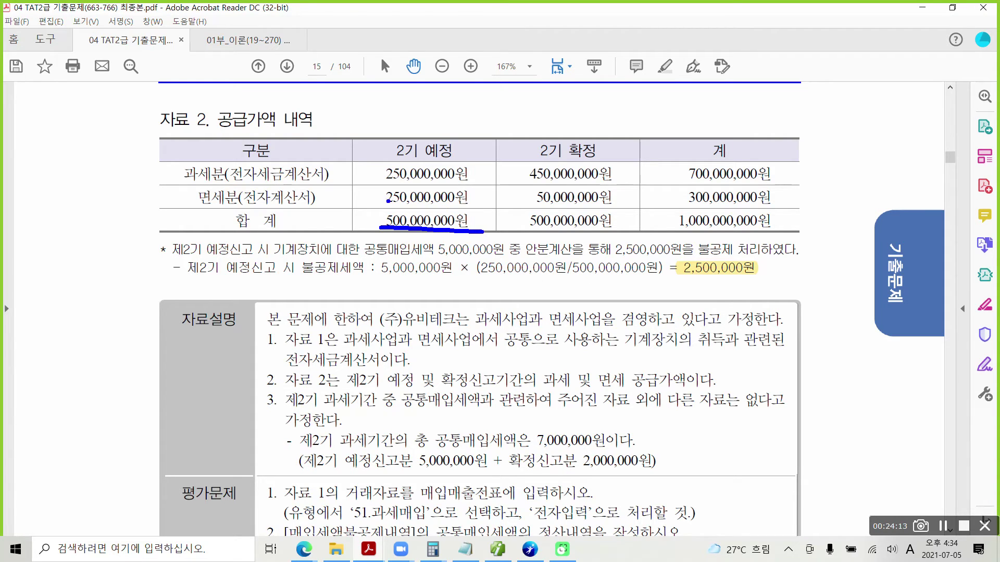
pyautogui.moveTo(380, 204); pyautogui.dragTo(459, 209)
pyautogui.moveTo(500, 276); pyautogui.dragTo(635, 277)
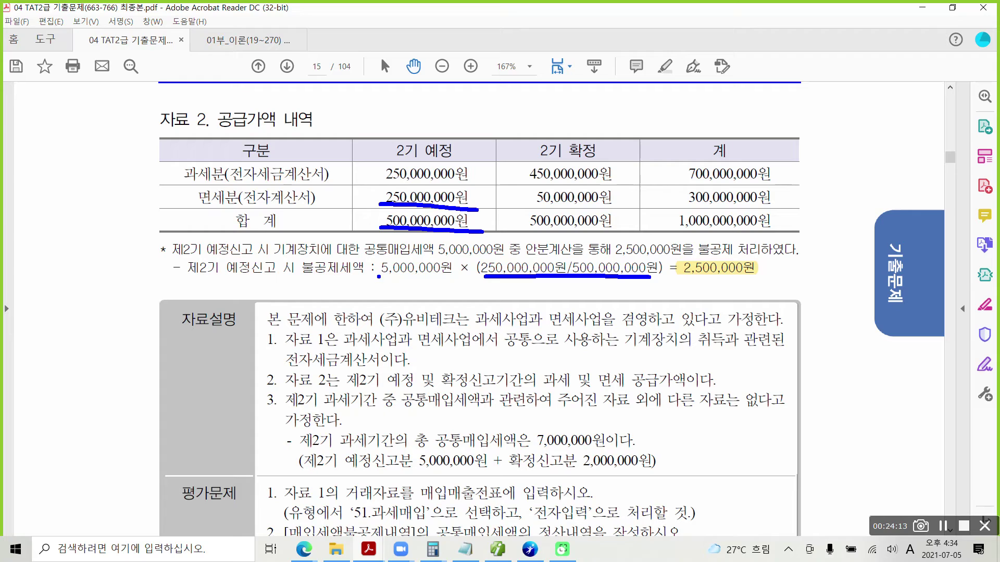
pyautogui.moveTo(379, 276); pyautogui.dragTo(461, 278)
pyautogui.moveTo(678, 278); pyautogui.dragTo(761, 280)
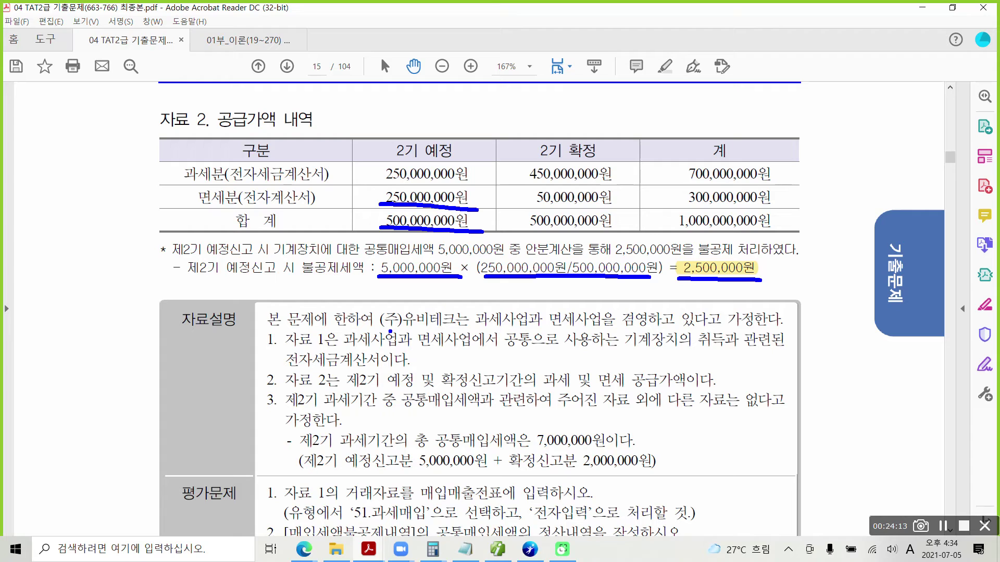
pyautogui.press('Escape')
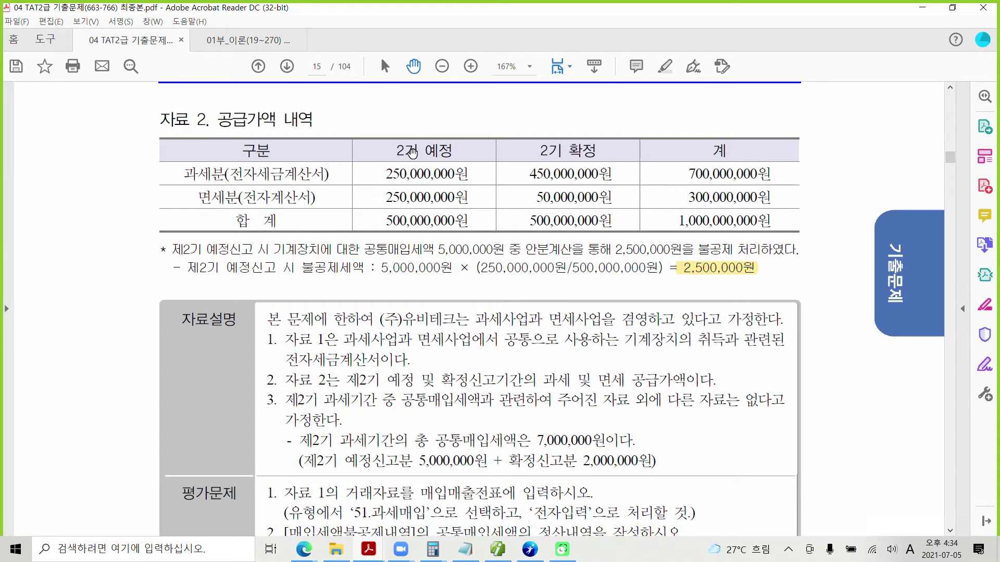
pyautogui.scroll(6, 403, 287)
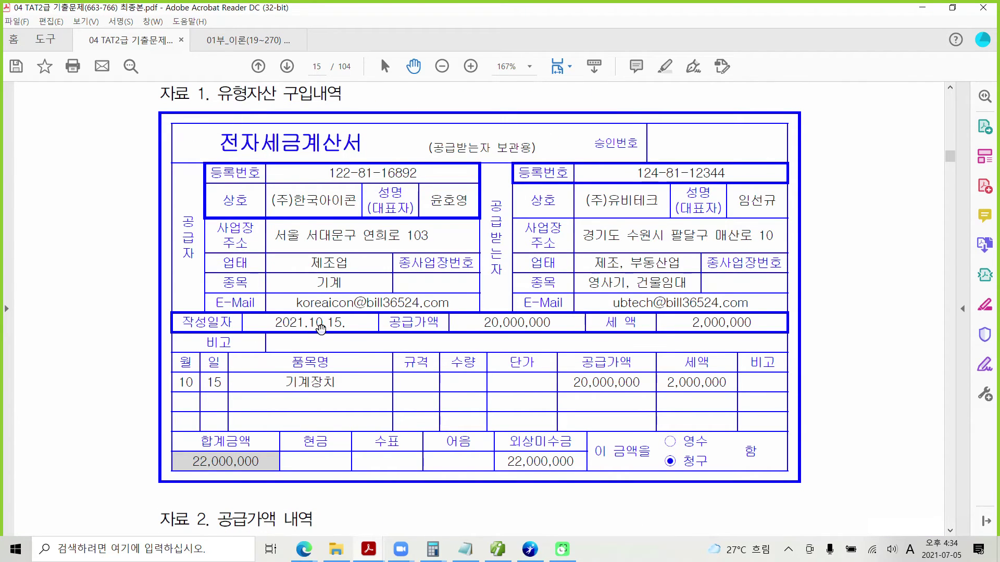
pyautogui.scroll(-1, 299, 371)
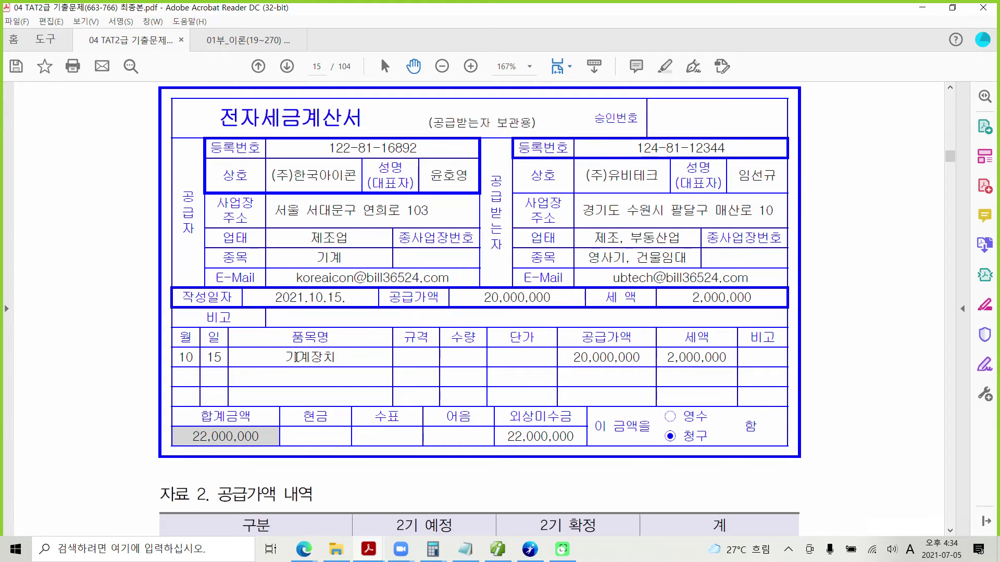
pyautogui.scroll(2, 297, 357)
pyautogui.scroll(2, 297, 358)
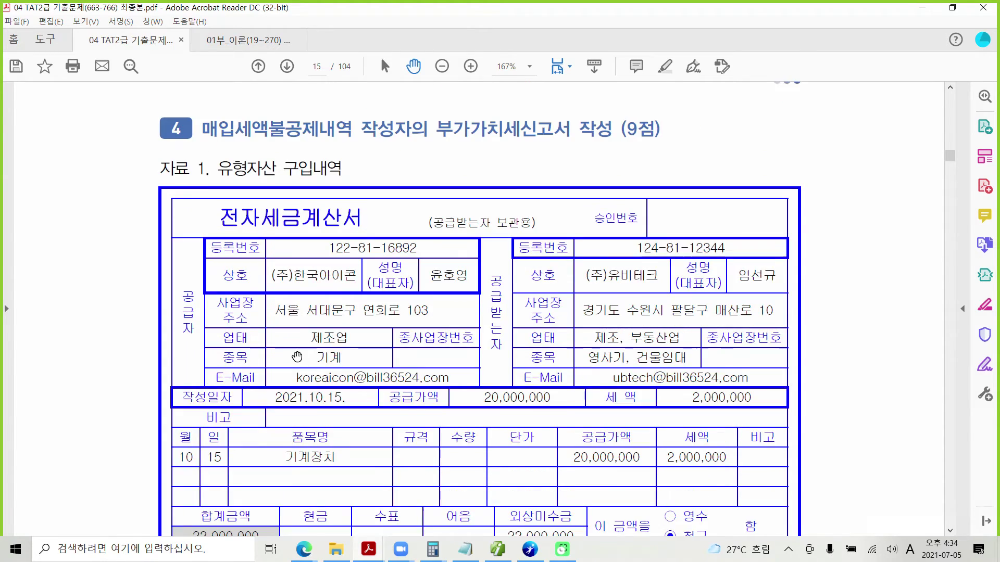
pyautogui.scroll(-2, 297, 357)
pyautogui.scroll(-7, 296, 357)
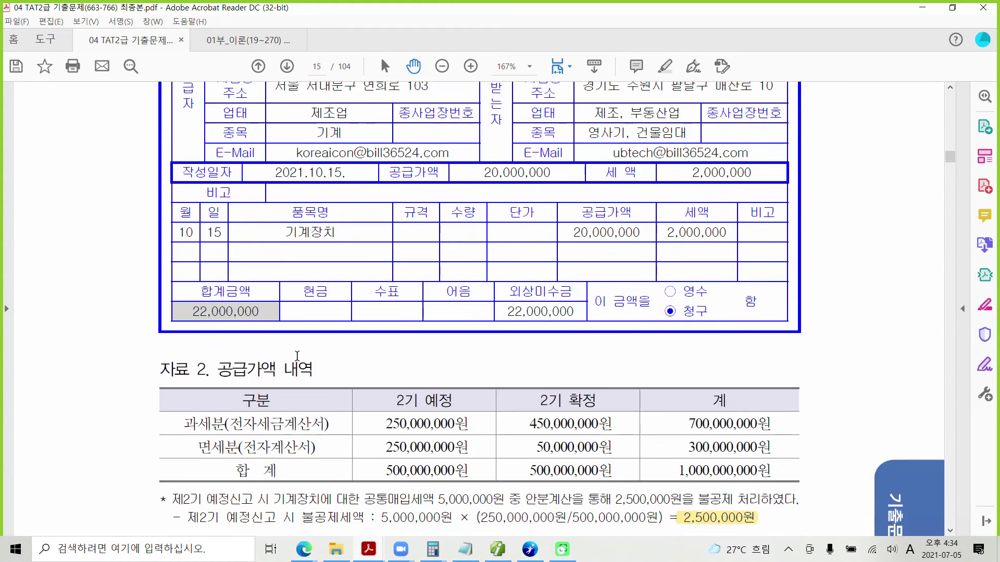
pyautogui.scroll(-3, 296, 357)
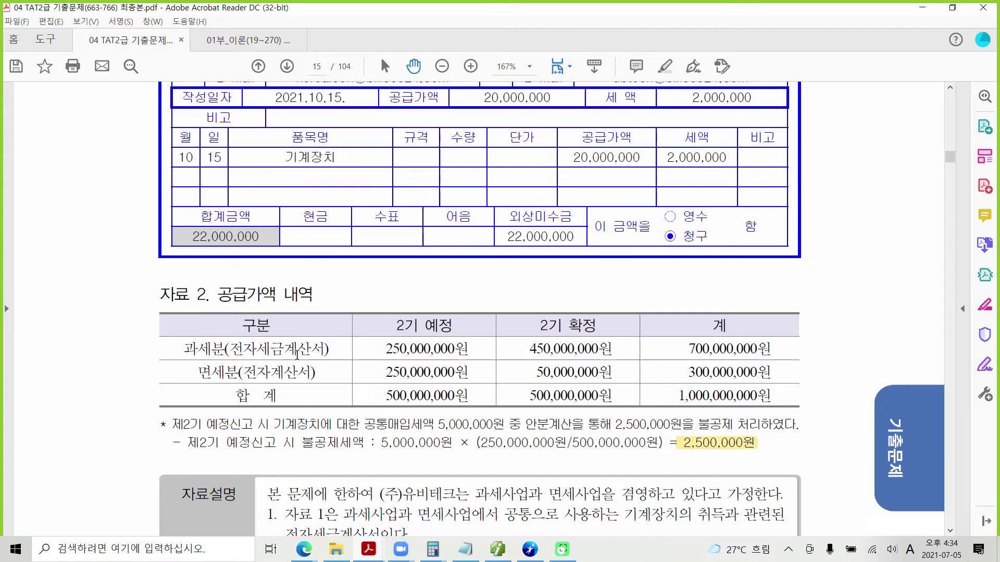
pyautogui.scroll(-6, 297, 356)
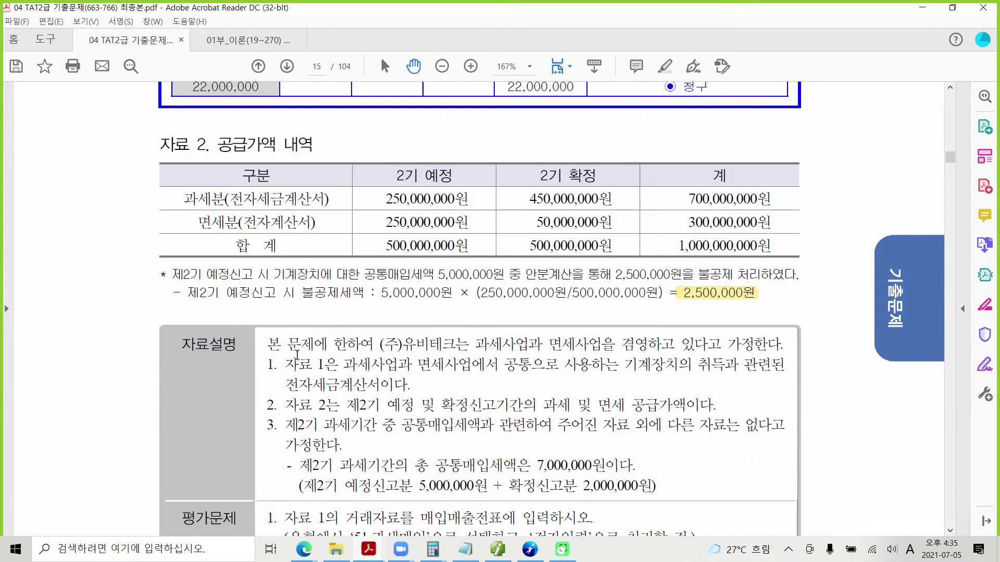
pyautogui.scroll(10, 297, 355)
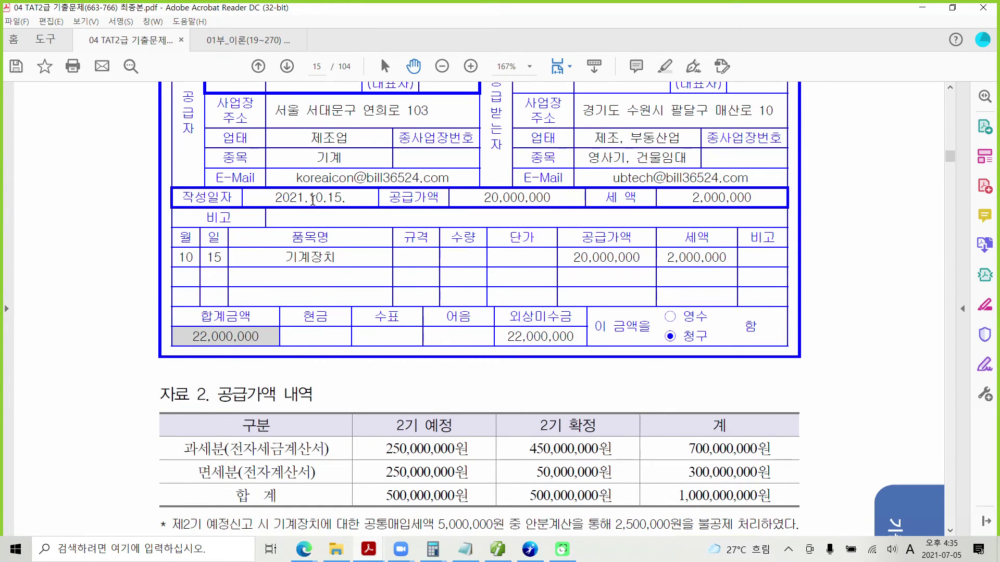
pyautogui.scroll(-2, 258, 449)
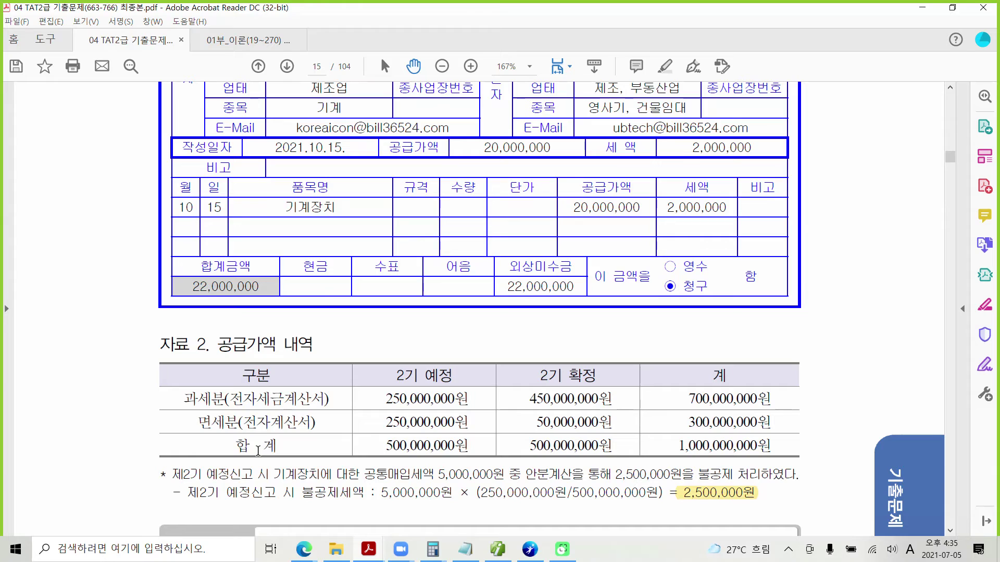
pyautogui.scroll(2, 257, 449)
pyautogui.scroll(-1, 258, 449)
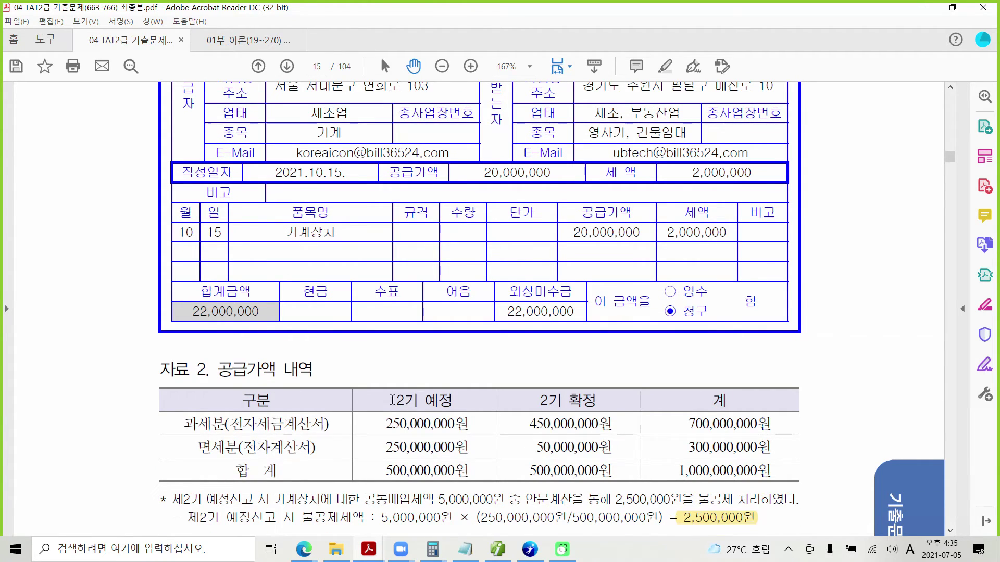
pyautogui.scroll(-3, 396, 440)
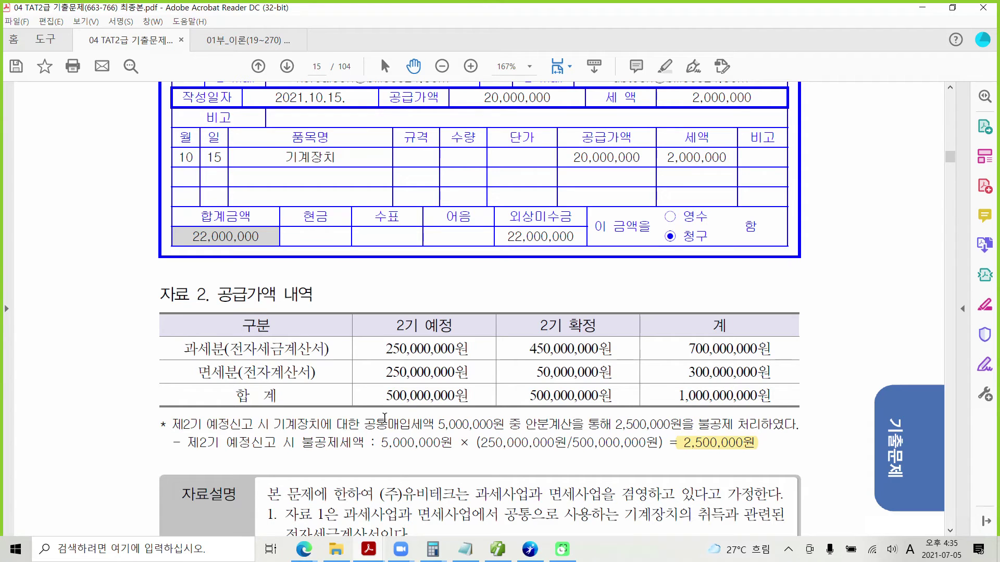
pyautogui.scroll(-6, 384, 418)
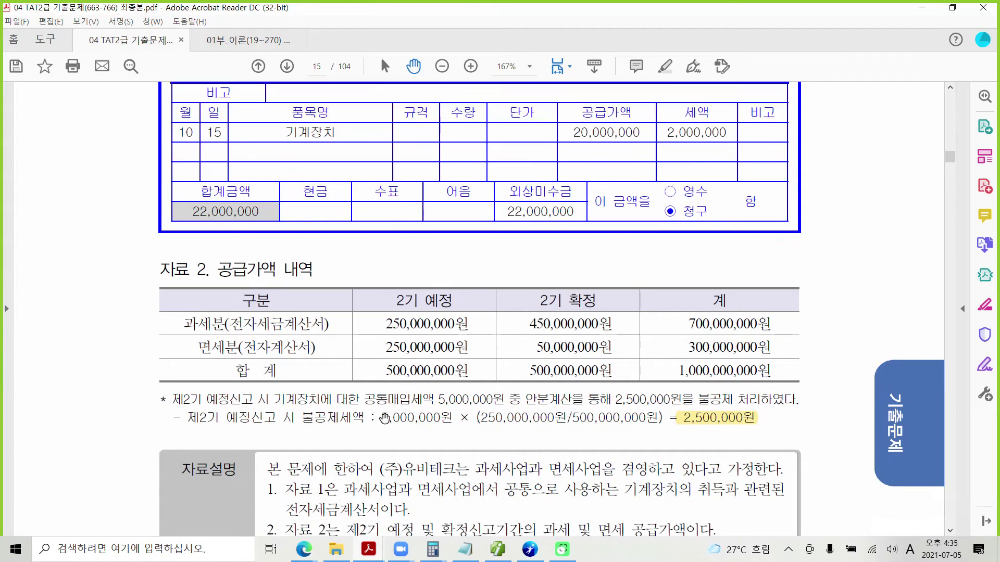
pyautogui.scroll(-4, 377, 418)
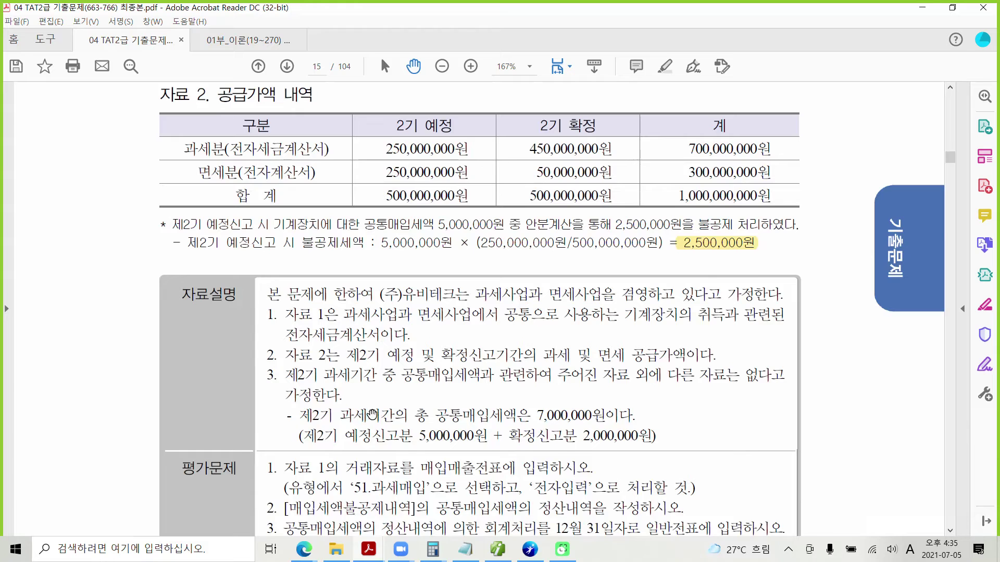
pyautogui.scroll(11, 298, 248)
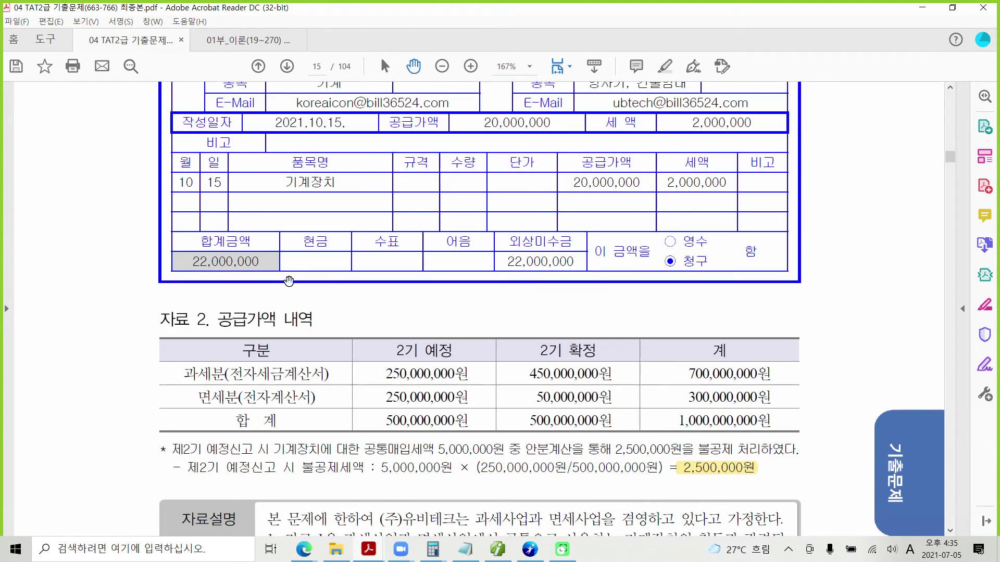
pyautogui.scroll(-10, 289, 281)
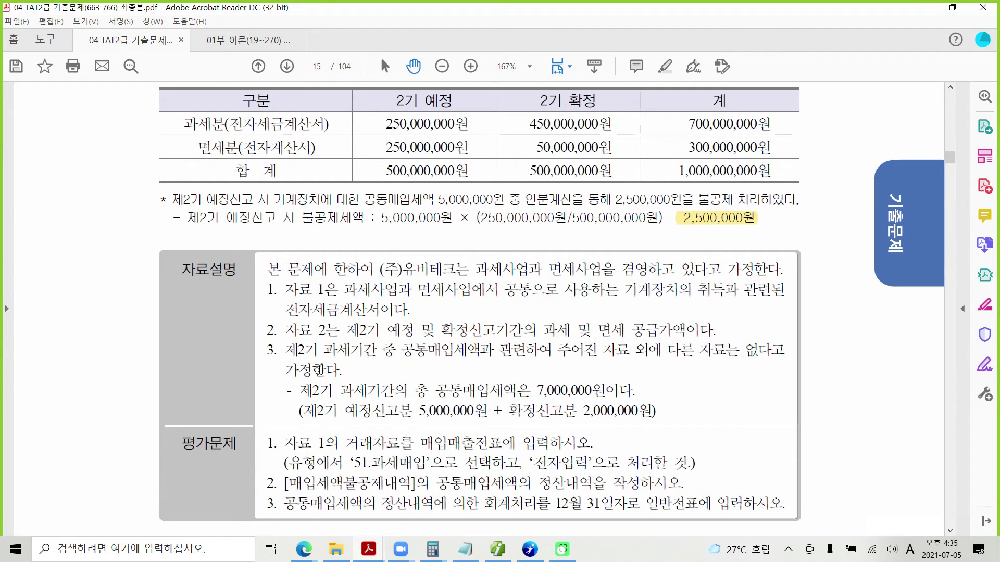
pyautogui.scroll(-2, 319, 366)
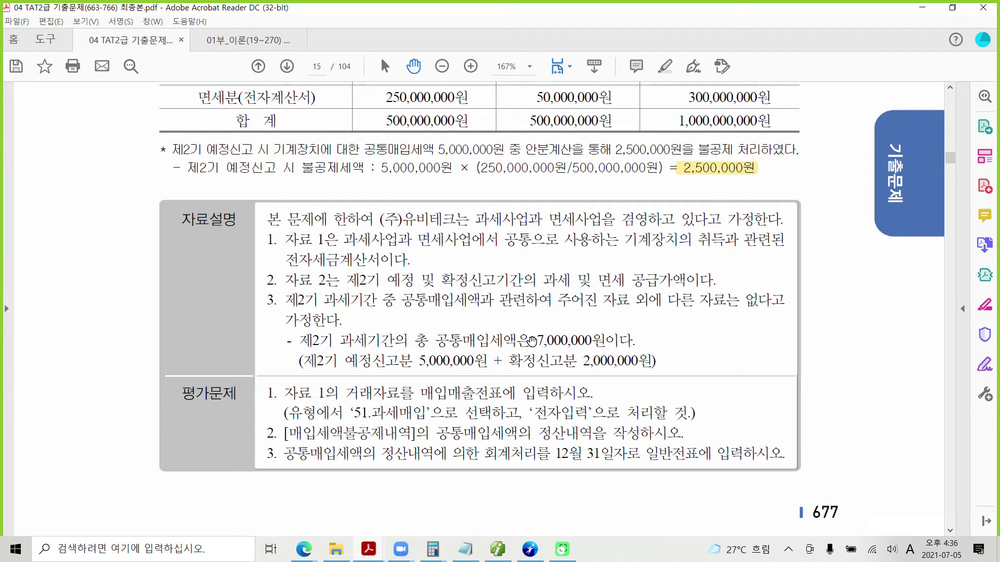
# Highlight the 7,000,000원 total common input tax and the invoice's 2,000,000 tax amount in yellow.
pyautogui.moveTo(532, 342); pyautogui.dragTo(627, 341)
pyautogui.rightClick(605, 341)
pyautogui.click(656, 379)
pyautogui.scroll(4, 410, 354)
pyautogui.scroll(10, 410, 354)
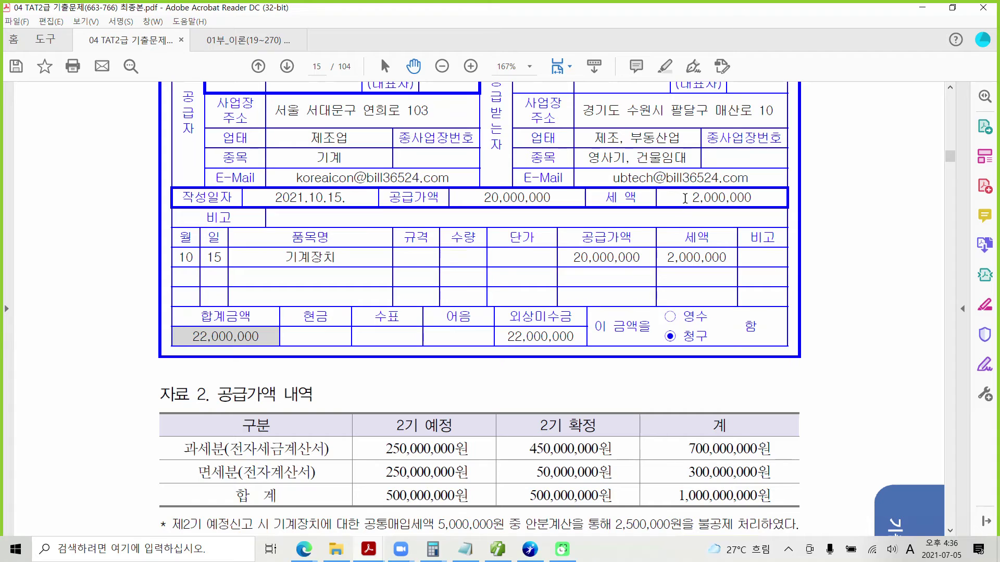
pyautogui.moveTo(685, 198); pyautogui.dragTo(752, 199)
pyautogui.rightClick(735, 200)
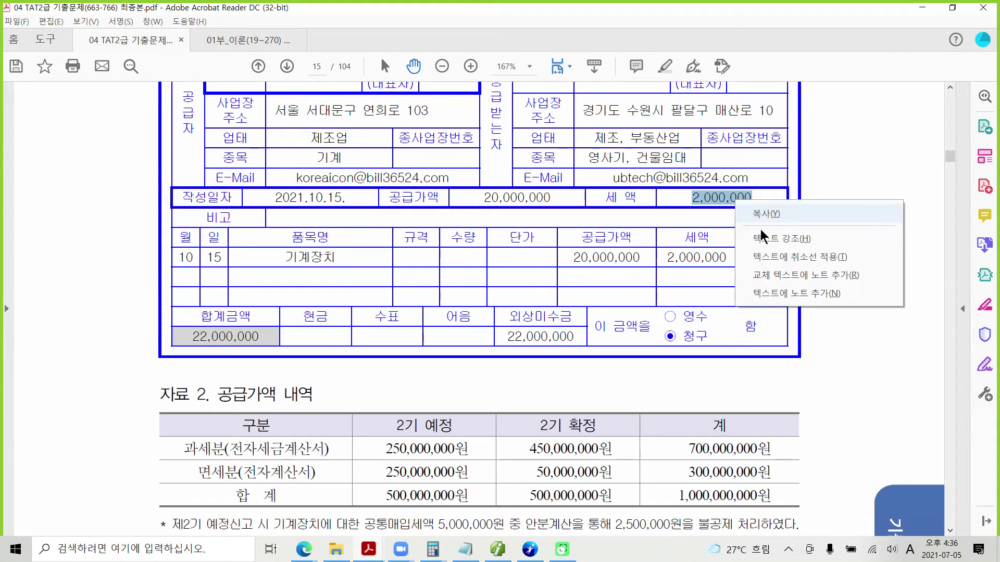
pyautogui.click(761, 239)
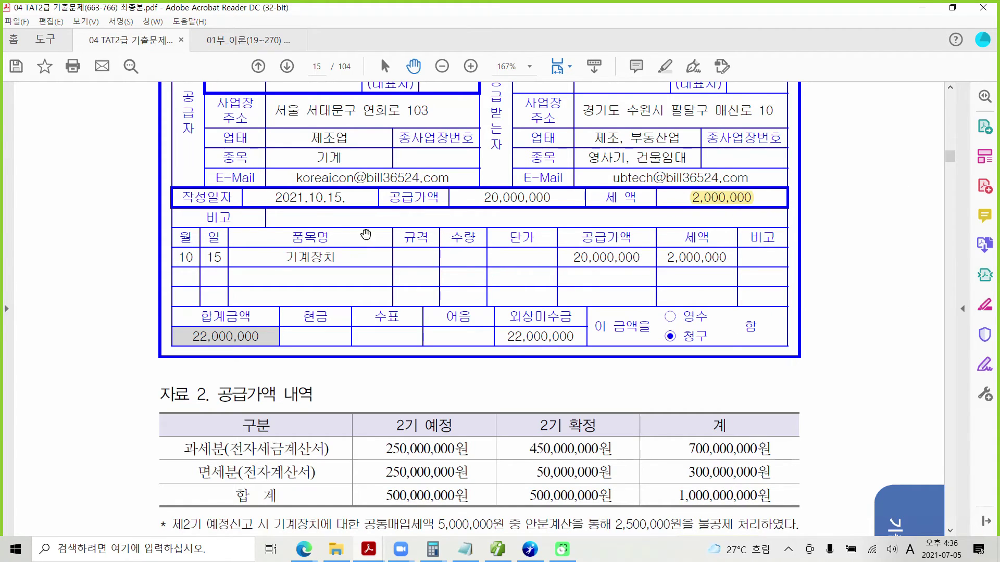
# Highlight both 5,000,000 preliminary common input-tax figures in yellow.
pyautogui.scroll(-1, 390, 291)
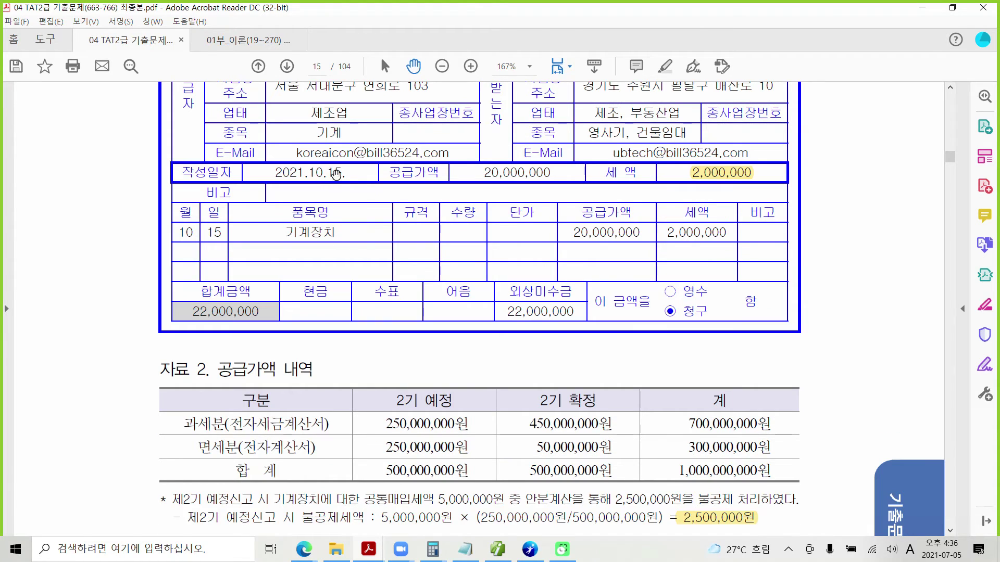
pyautogui.scroll(-1, 381, 431)
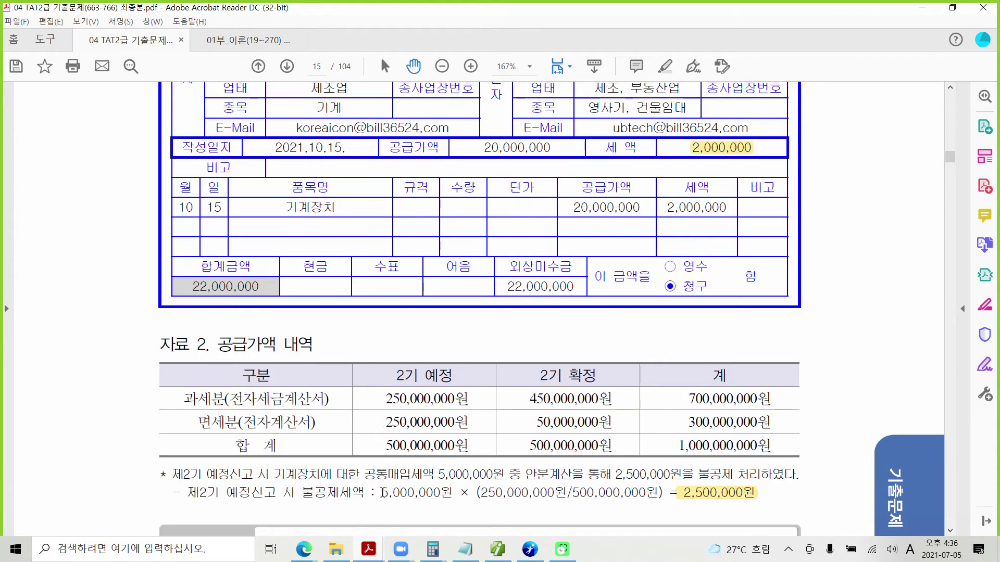
pyautogui.moveTo(382, 491); pyautogui.dragTo(440, 492)
pyautogui.rightClick(427, 492)
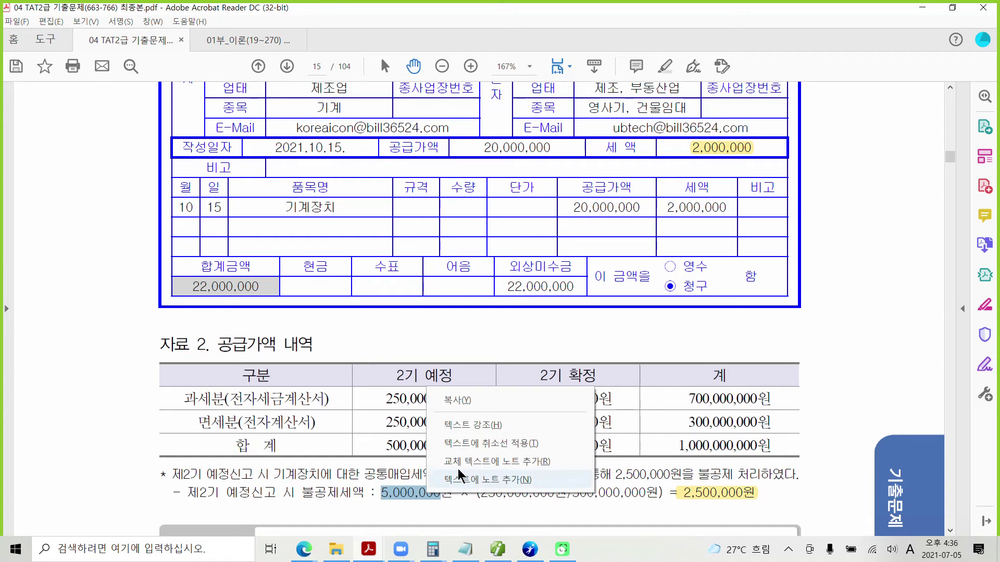
pyautogui.click(464, 430)
pyautogui.scroll(1, 293, 275)
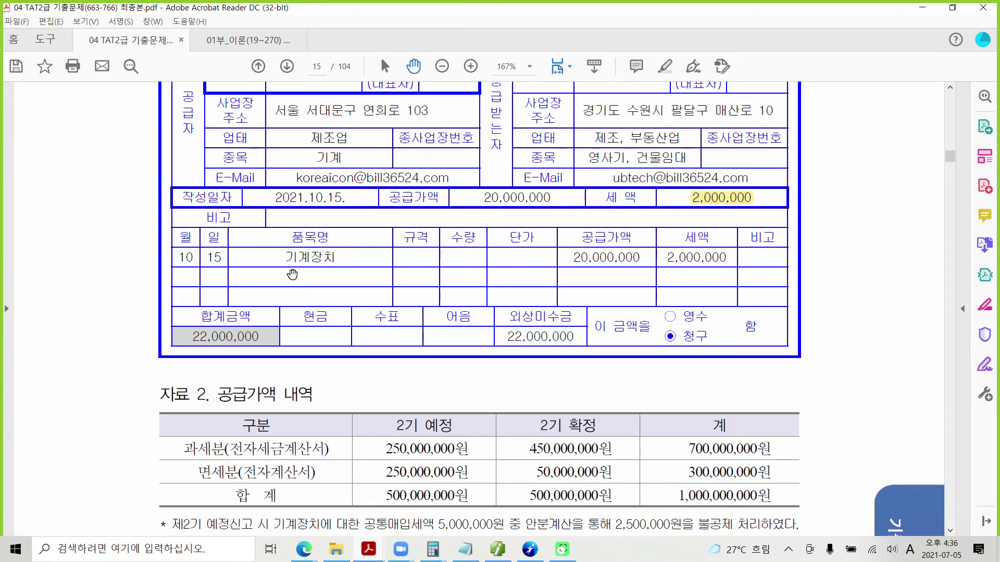
pyautogui.scroll(5, 293, 275)
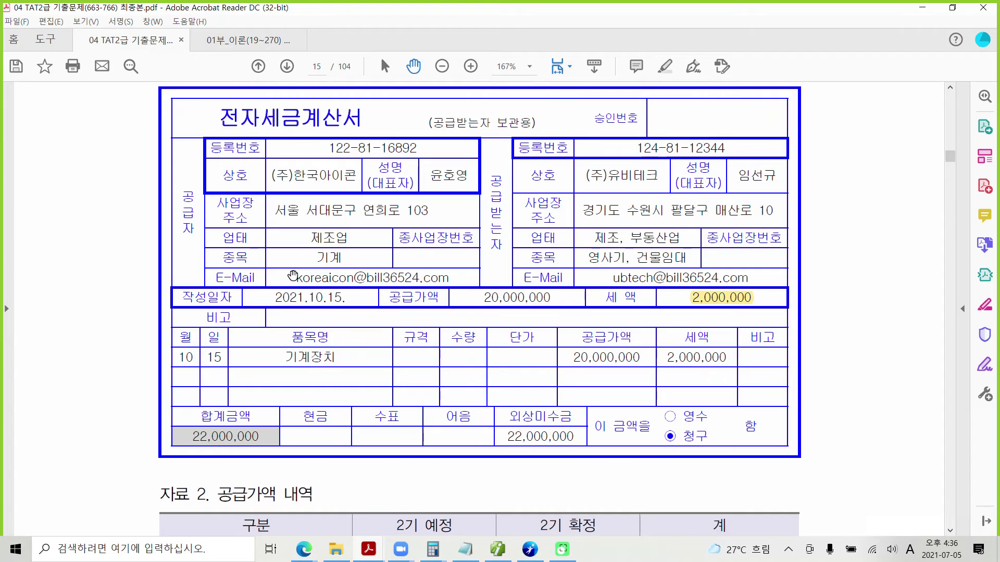
pyautogui.scroll(-4, 293, 275)
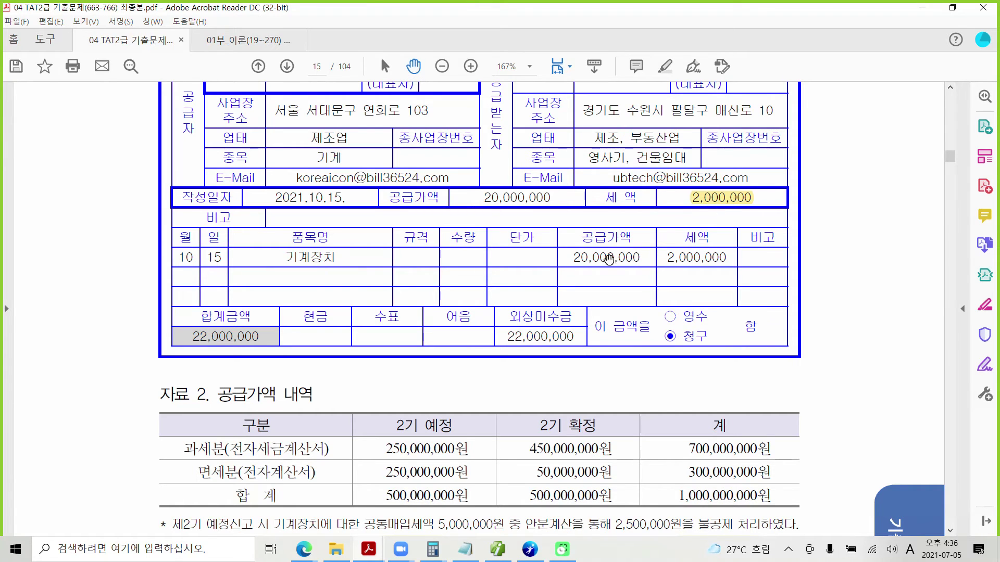
pyautogui.scroll(-3, 507, 331)
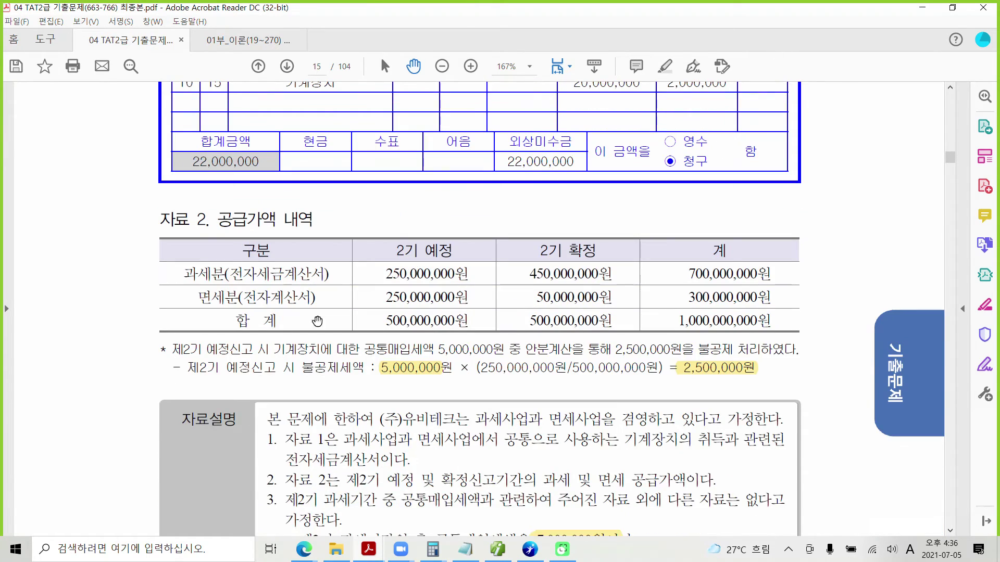
pyautogui.scroll(-2, 454, 356)
pyautogui.scroll(-1, 454, 356)
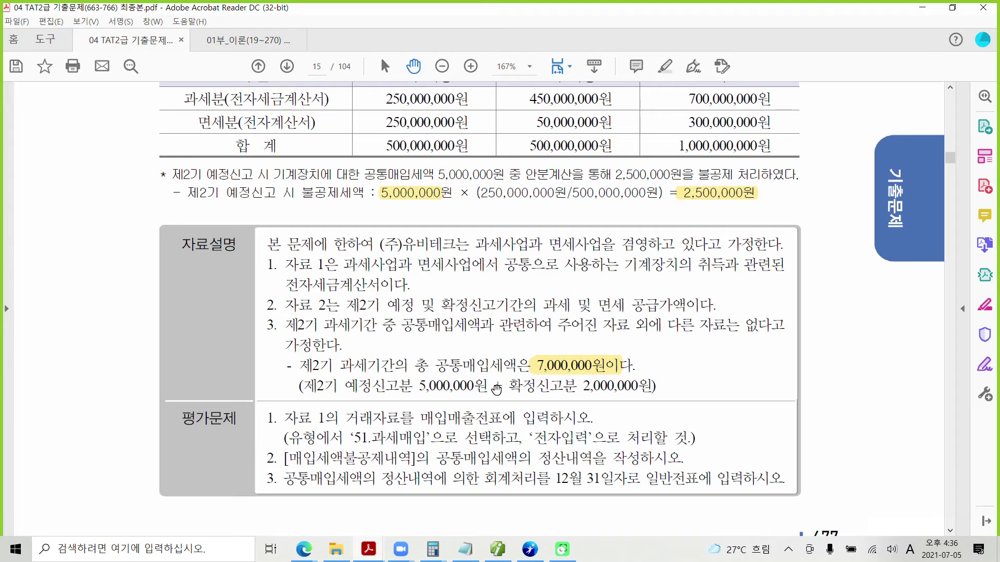
pyautogui.moveTo(482, 385); pyautogui.dragTo(419, 386)
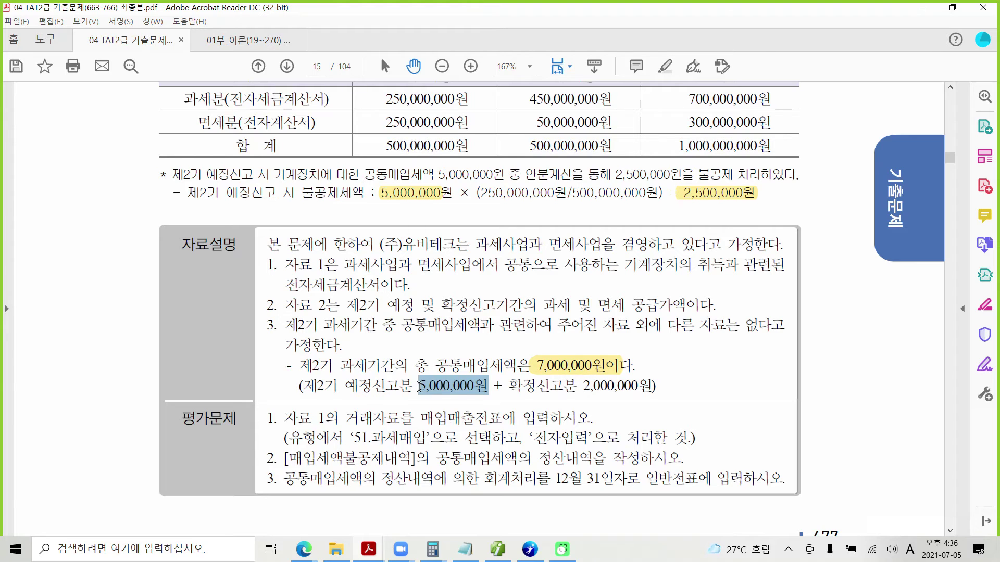
pyautogui.rightClick(438, 389)
pyautogui.click(458, 425)
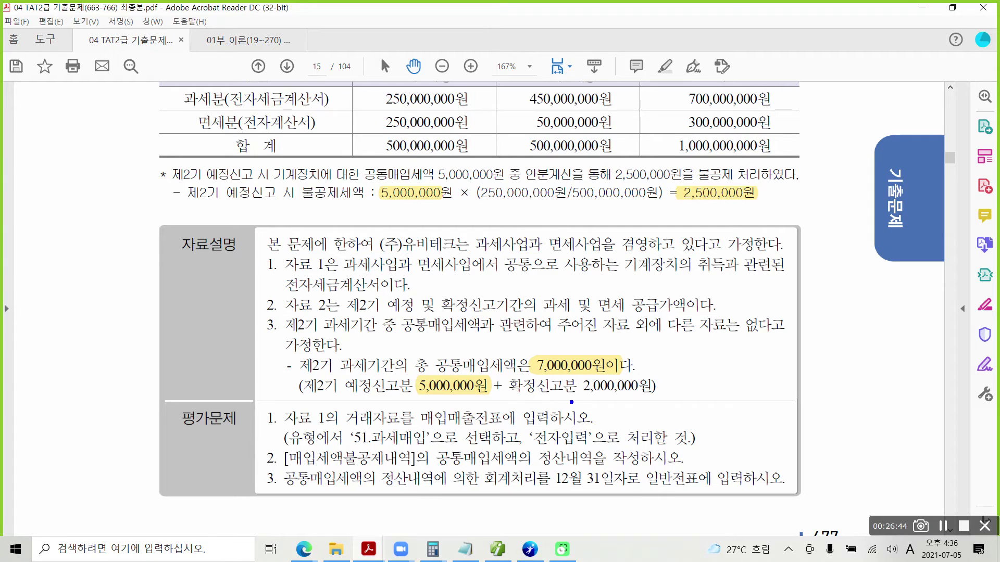
# Draw temporary marks over the explanation, clear them, and switch back to Smart A.
pyautogui.moveTo(574, 396); pyautogui.dragTo(663, 398)
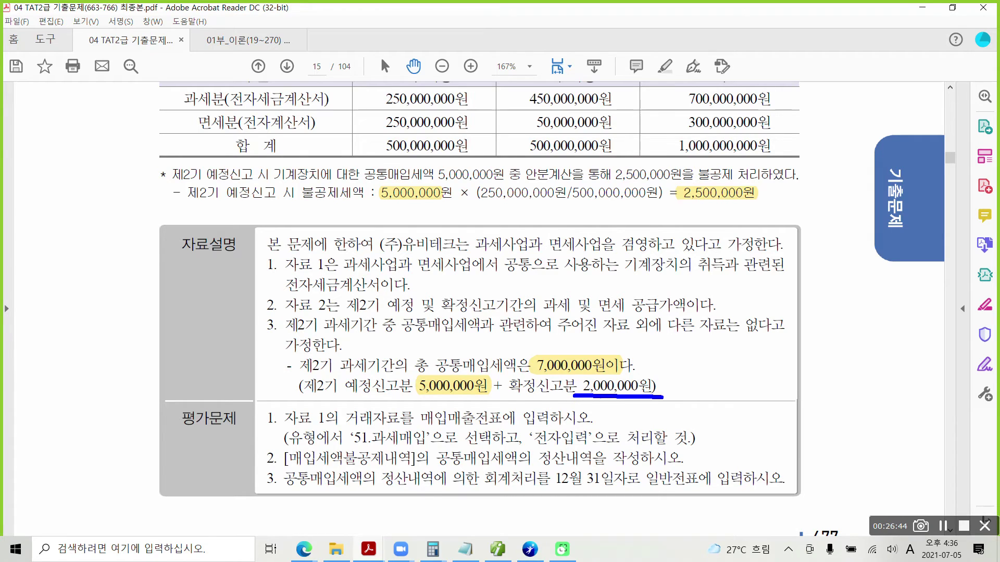
pyautogui.moveTo(268, 426)
pyautogui.mouseDown()
pyautogui.moveTo(264, 410)
pyautogui.moveTo(268, 426)
pyautogui.mouseUp()
pyautogui.moveTo(276, 466); pyautogui.dragTo(272, 450)
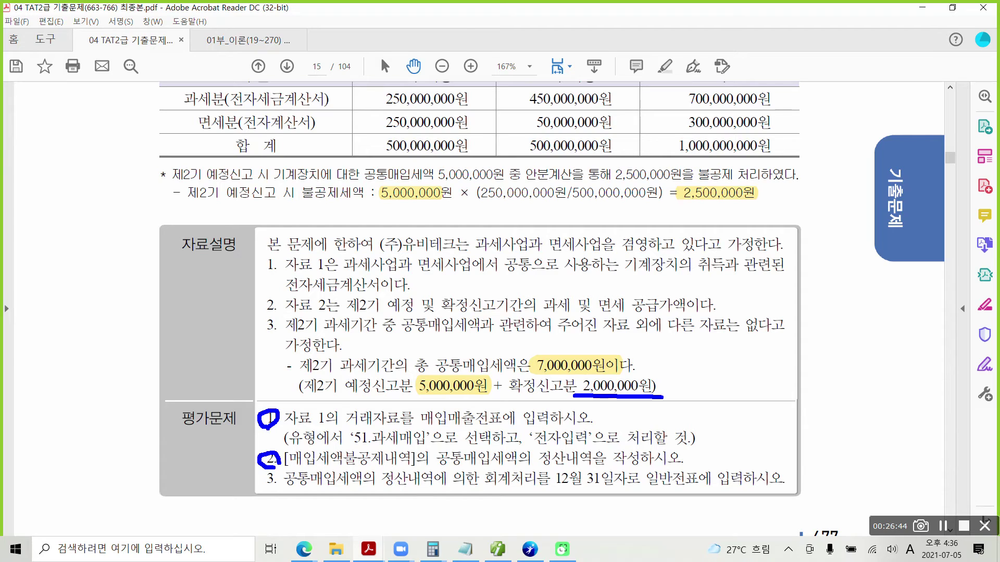
pyautogui.moveTo(274, 490)
pyautogui.mouseDown()
pyautogui.moveTo(263, 477)
pyautogui.moveTo(281, 473)
pyautogui.moveTo(275, 491)
pyautogui.mouseUp()
pyautogui.moveTo(413, 427); pyautogui.dragTo(607, 423)
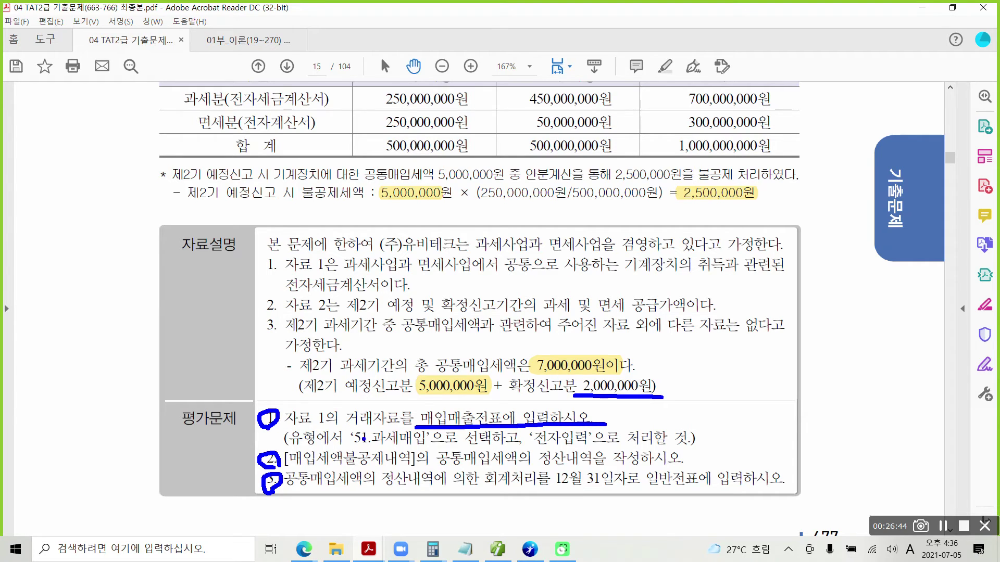
pyautogui.moveTo(357, 448); pyautogui.dragTo(417, 446)
pyautogui.moveTo(532, 447); pyautogui.dragTo(600, 446)
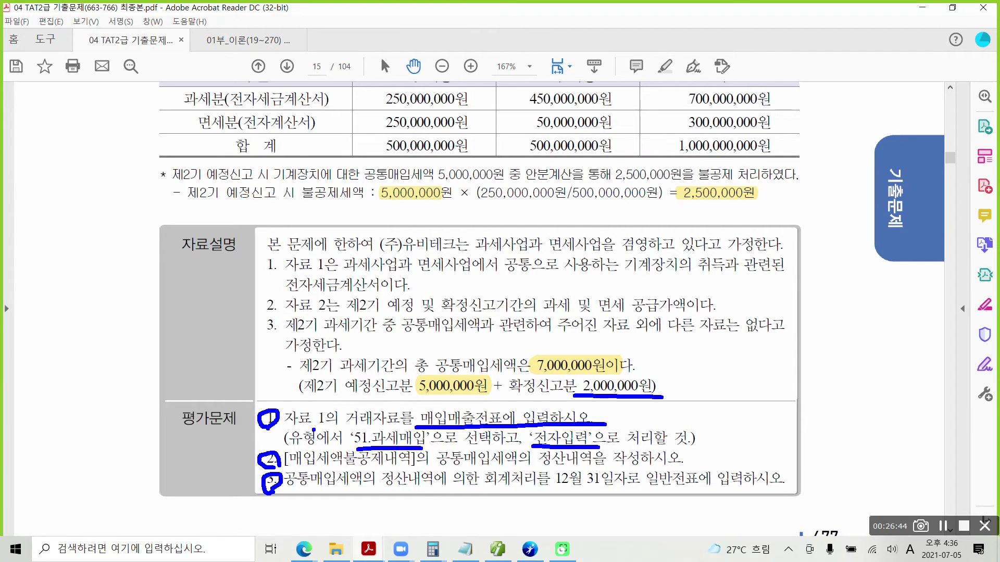
pyautogui.moveTo(360, 424)
pyautogui.mouseDown()
pyautogui.moveTo(343, 441)
pyautogui.moveTo(376, 452)
pyautogui.moveTo(359, 427)
pyautogui.mouseUp()
pyautogui.press('Escape')
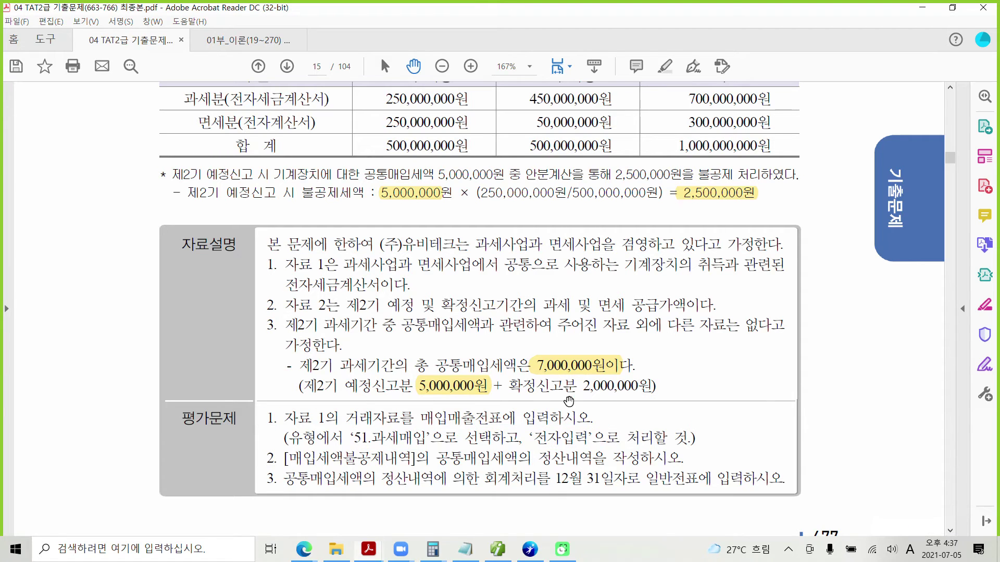
pyautogui.scroll(10, 437, 372)
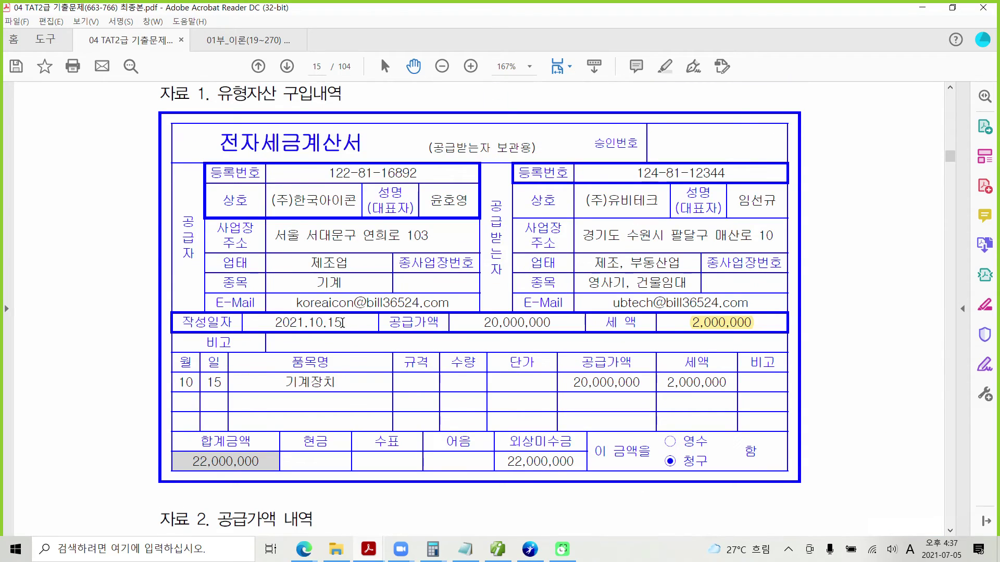
pyautogui.click(497, 553)
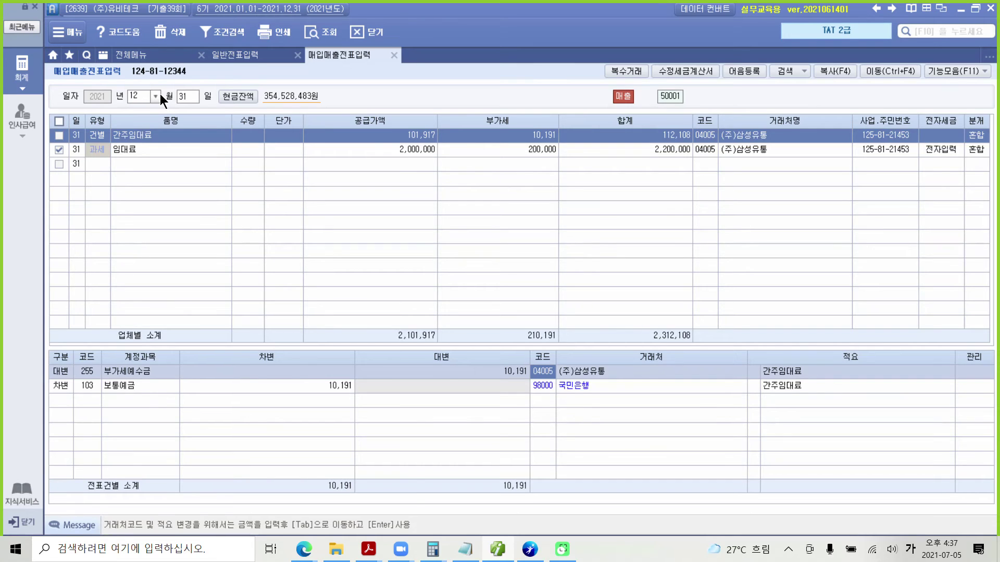
# Start a taxable-purchase voucher dated October 15 in 매입매출전표입력.
pyautogui.click(161, 95)
pyautogui.write('10')
pyautogui.press('Return')
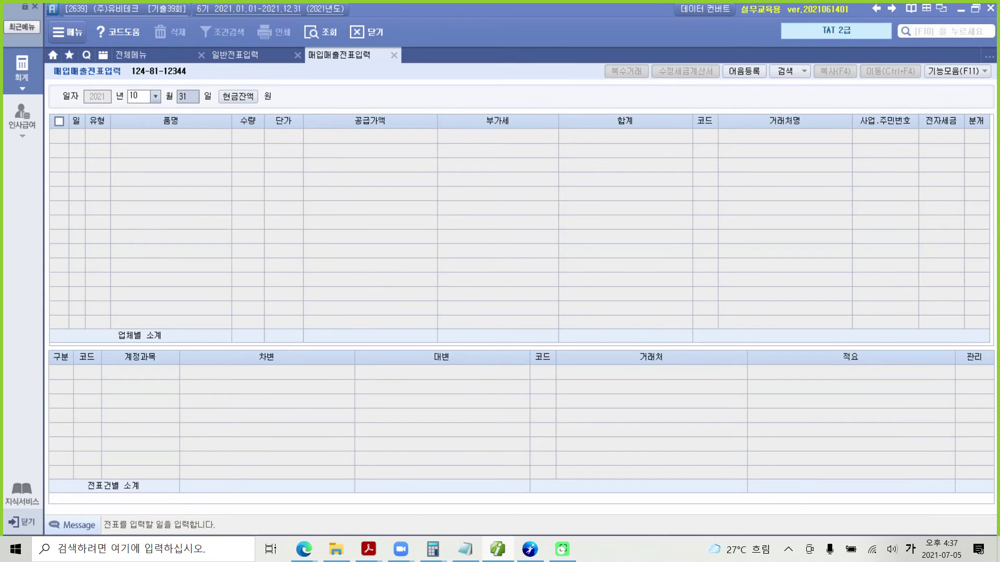
pyautogui.write('15')
pyautogui.press('Return')
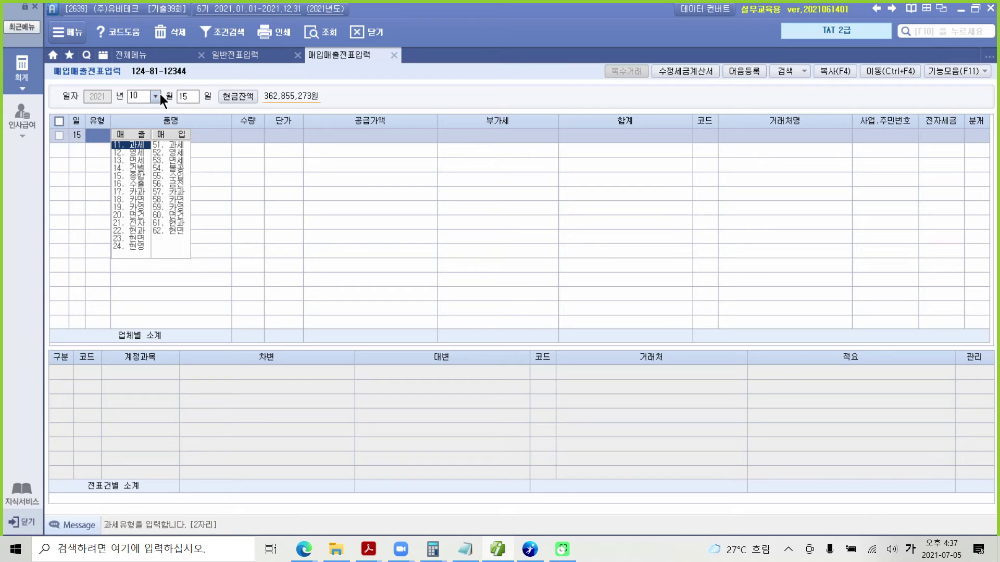
pyautogui.write('11')
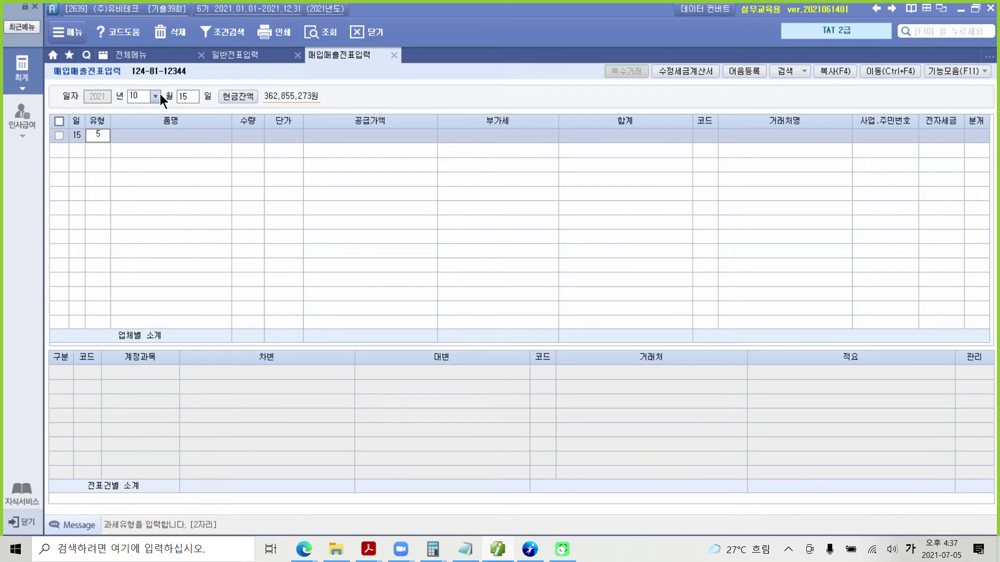
pyautogui.press('Return')
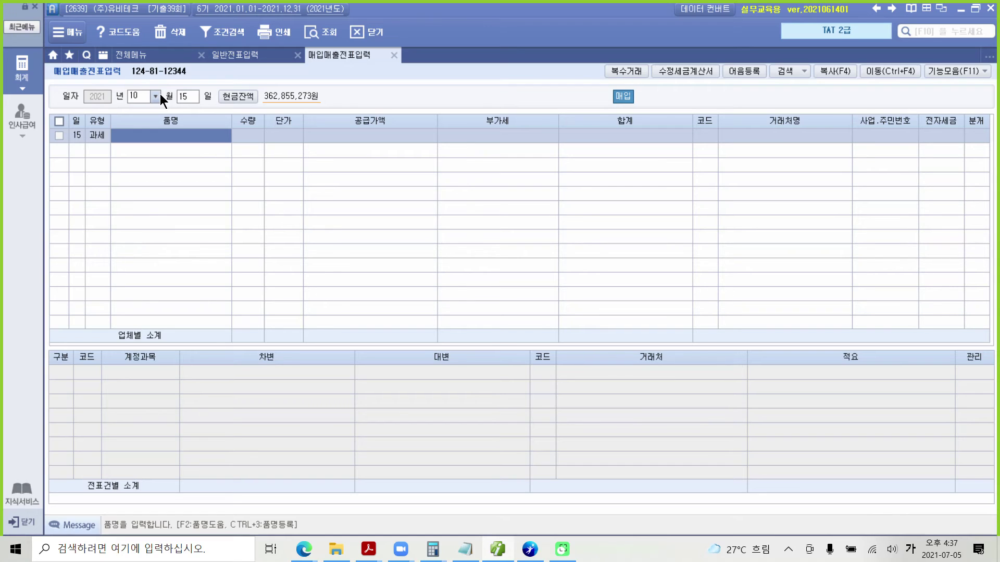
# Enter item 기계장치 with a 20,000,000 supply value.
pyautogui.write('기계')
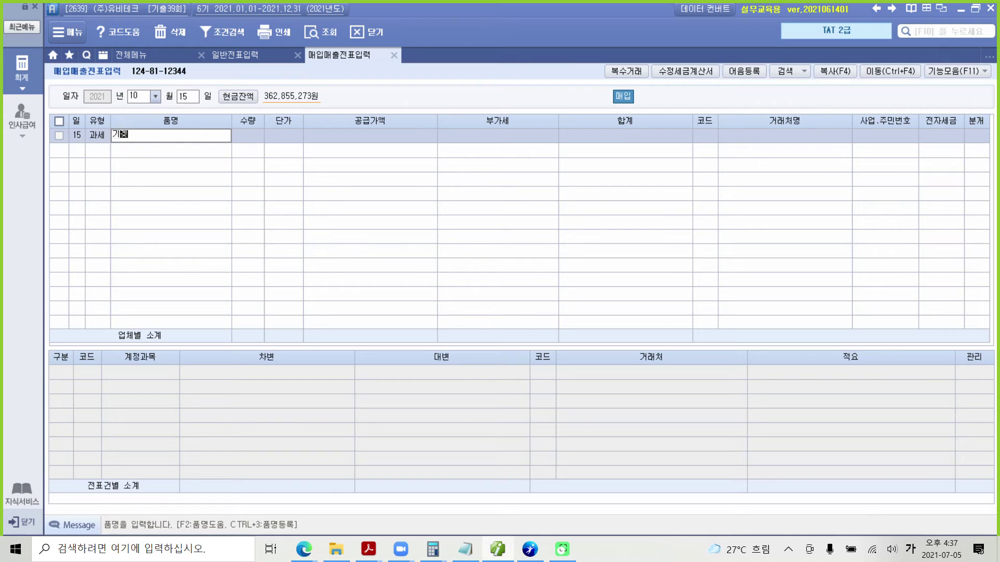
pyautogui.write('사장치')
pyautogui.press('Return')
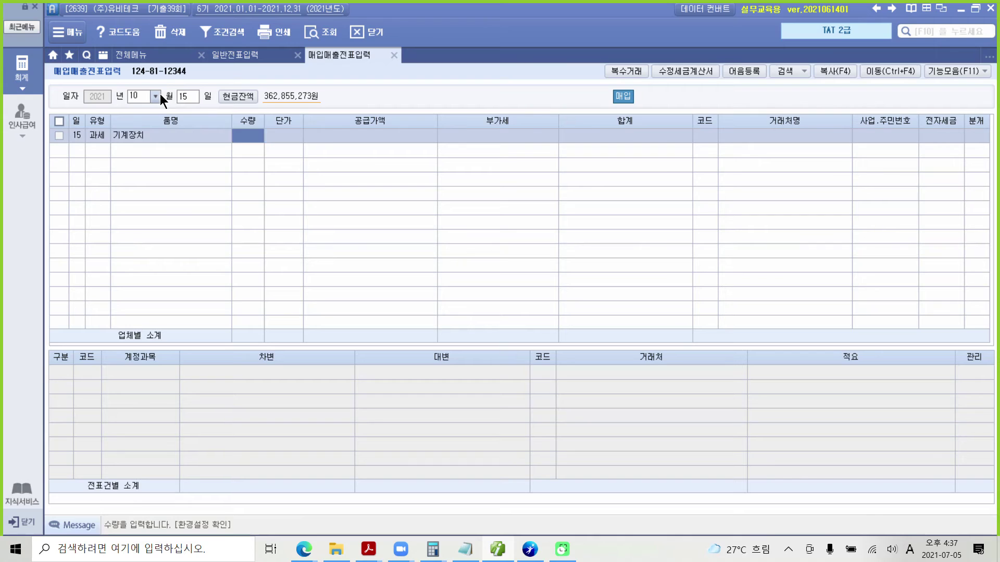
pyautogui.press('Return')
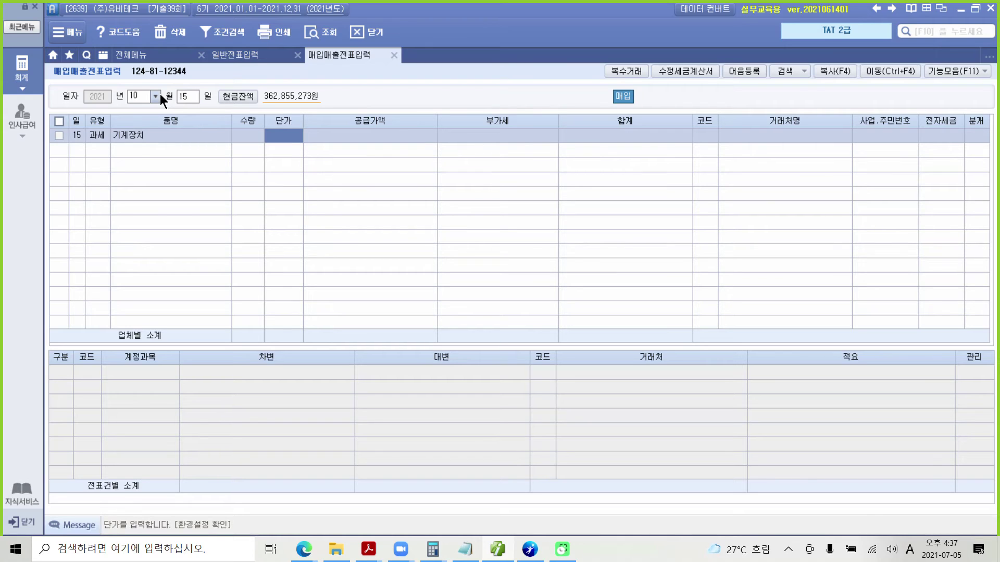
pyautogui.press('Return')
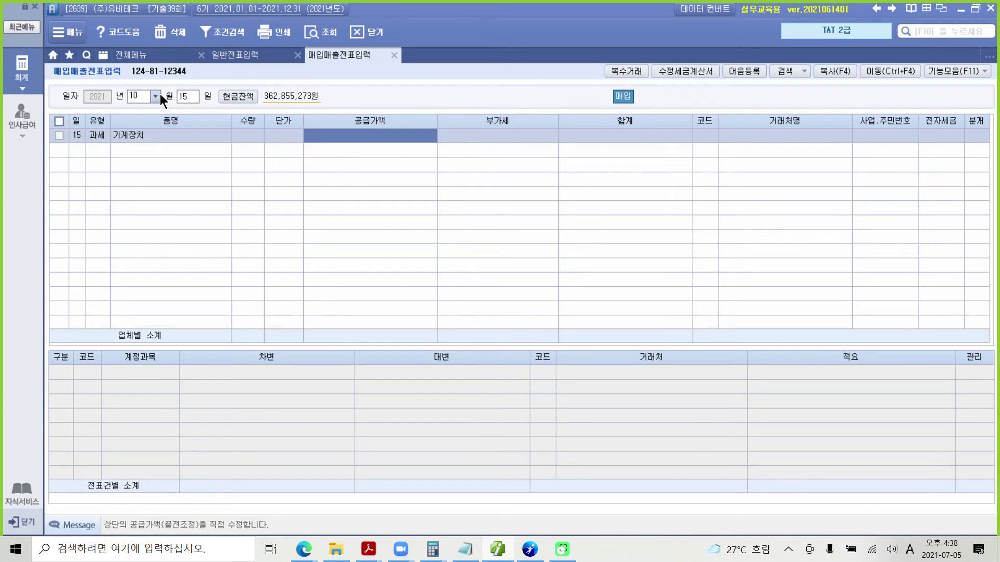
pyautogui.write('20000000')
pyautogui.press('Return')
pyautogui.press('Return')
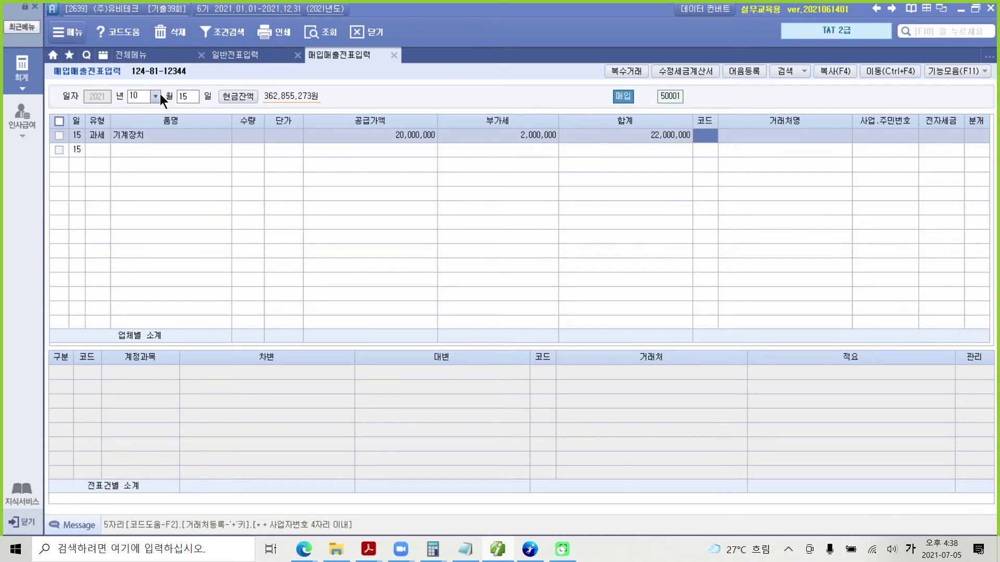
# Set supplier (주)한국아이콘, mark it 전자입력 1, and choose mixed journal 3.
pyautogui.write('한국')
pyautogui.press('Return')
pyautogui.press('Return')
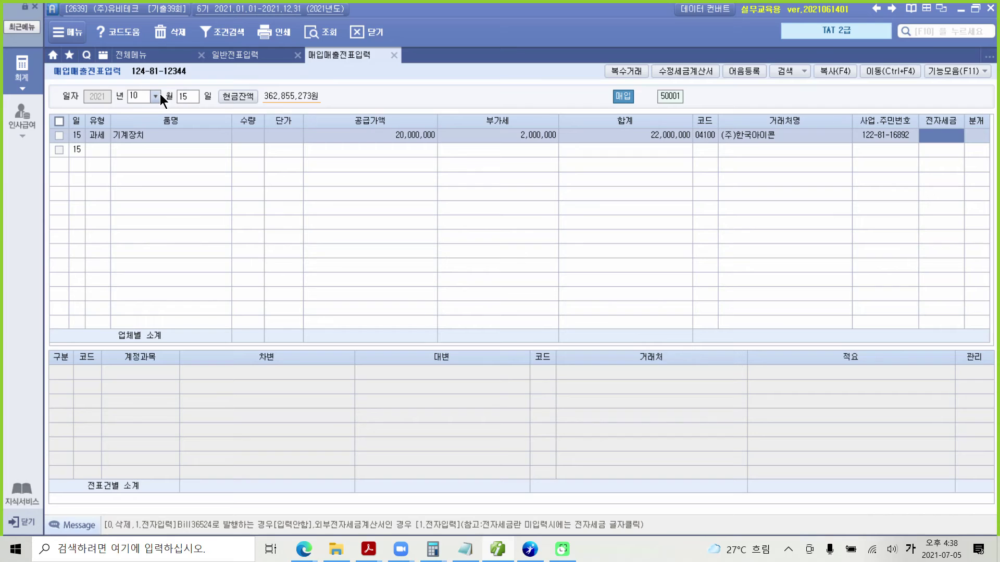
pyautogui.write('1')
pyautogui.press('Return')
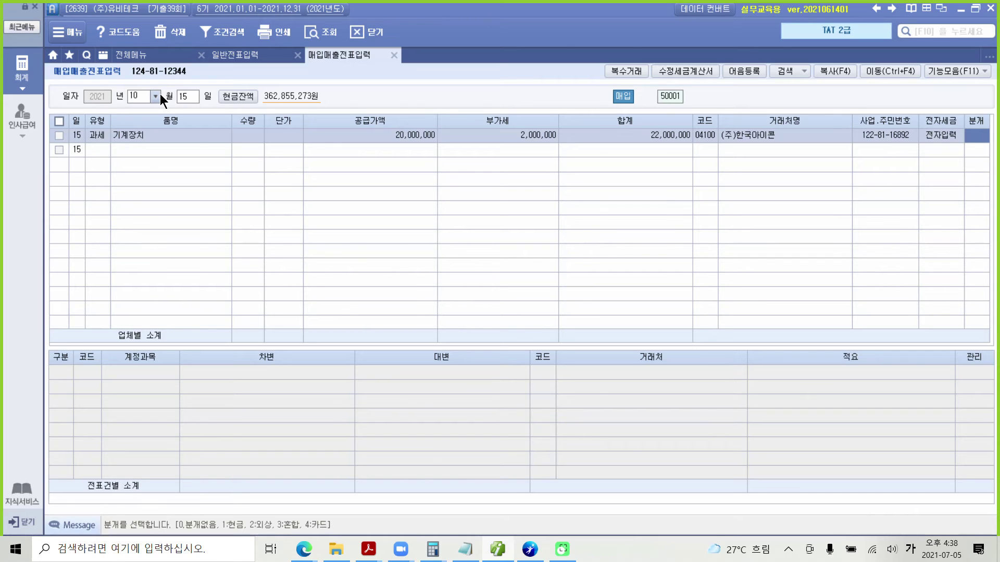
pyautogui.write('3')
pyautogui.press('Return')
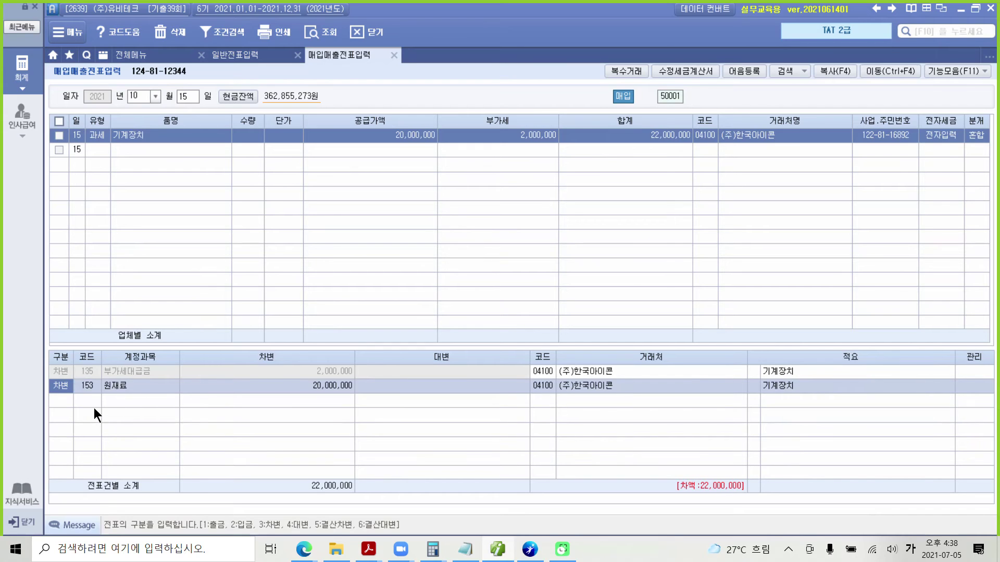
# Change the debit line to 206 기계장치 for 20,000,000.
pyautogui.click(90, 385)
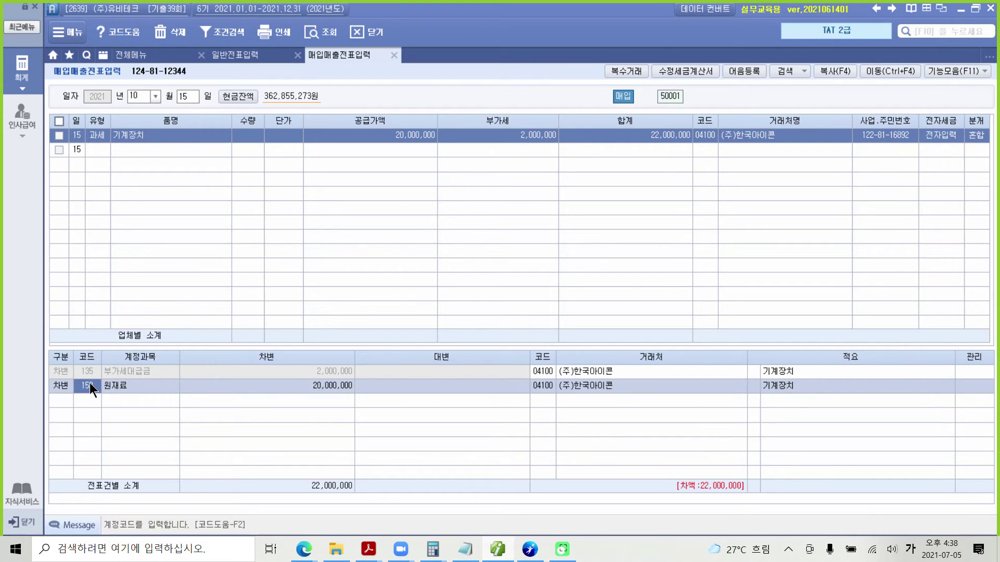
pyautogui.write('기계')
pyautogui.press('Return')
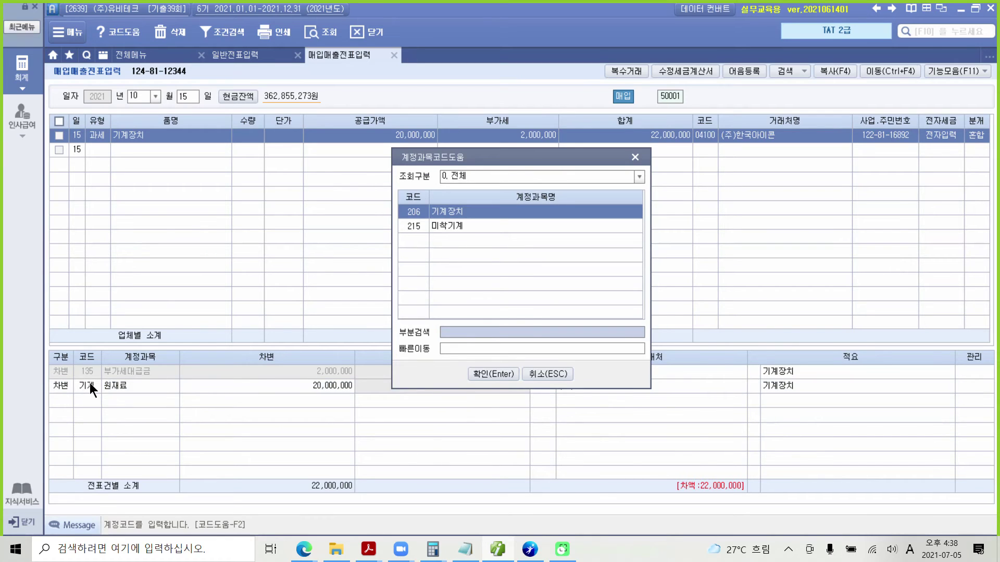
pyautogui.press('Return')
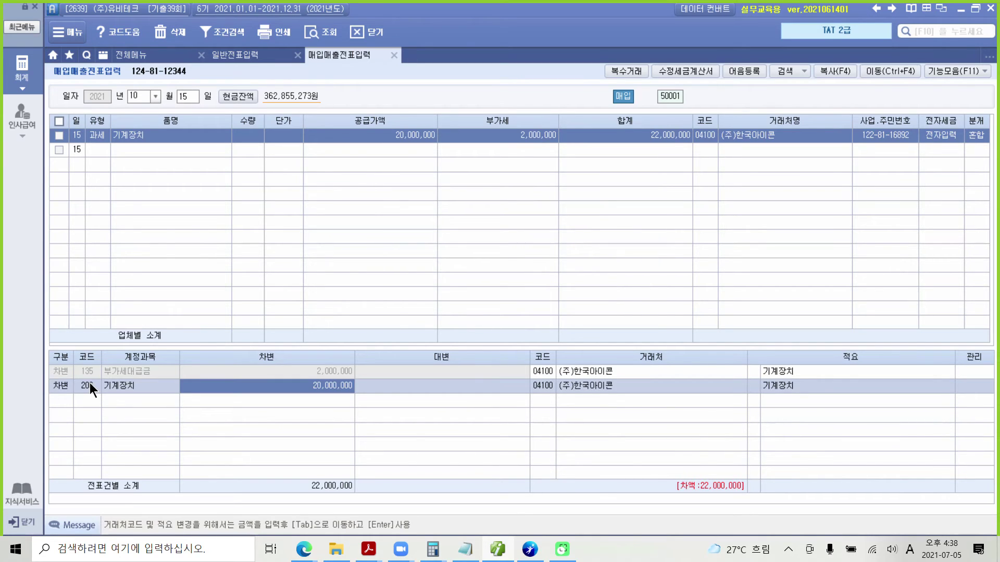
pyautogui.press('Return')
# Add a credit line to 253 미지급금 for 22,000,000.
pyautogui.write('4')
pyautogui.press('Return')
pyautogui.write('2')
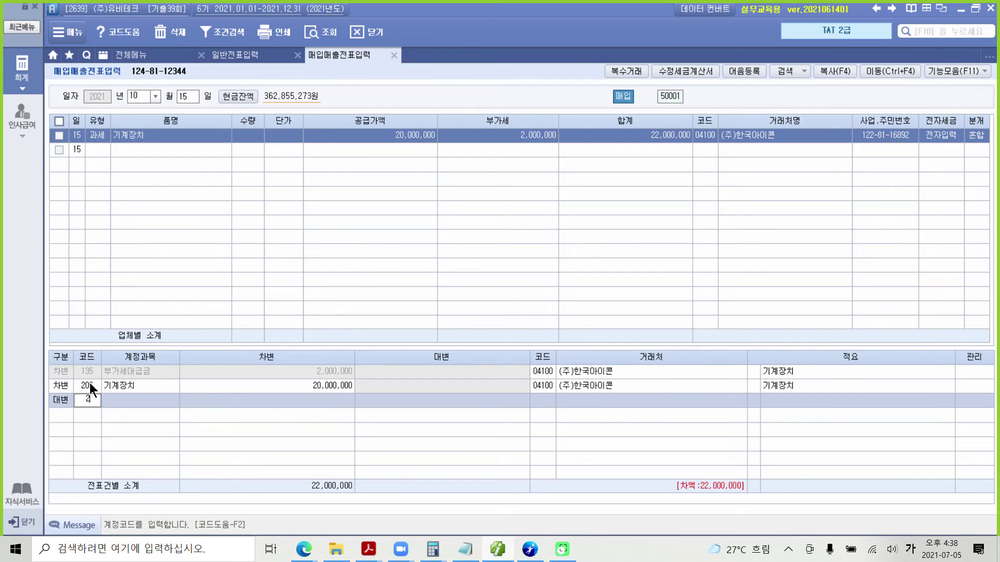
pyautogui.write('53')
pyautogui.press('Return')
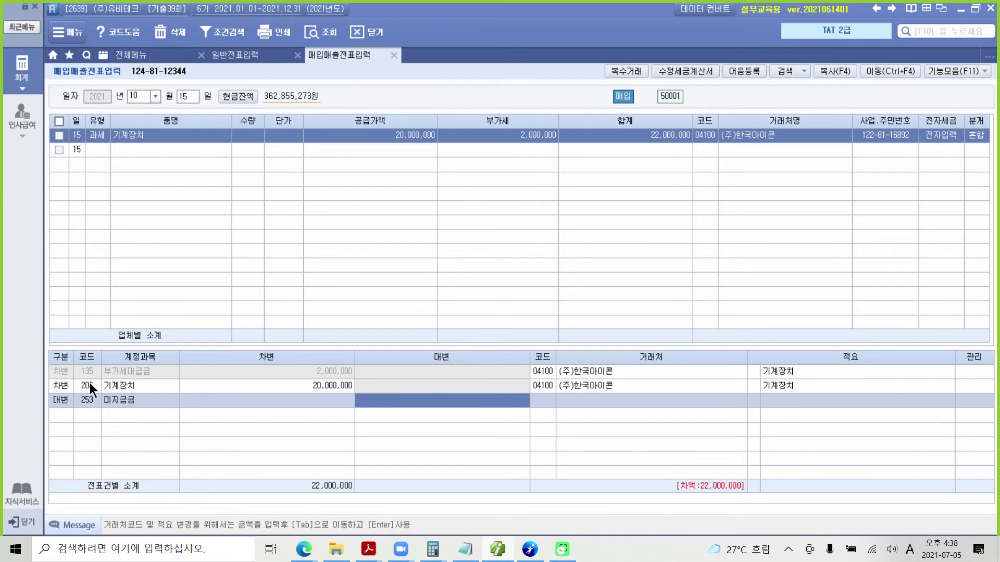
pyautogui.write('22000000')
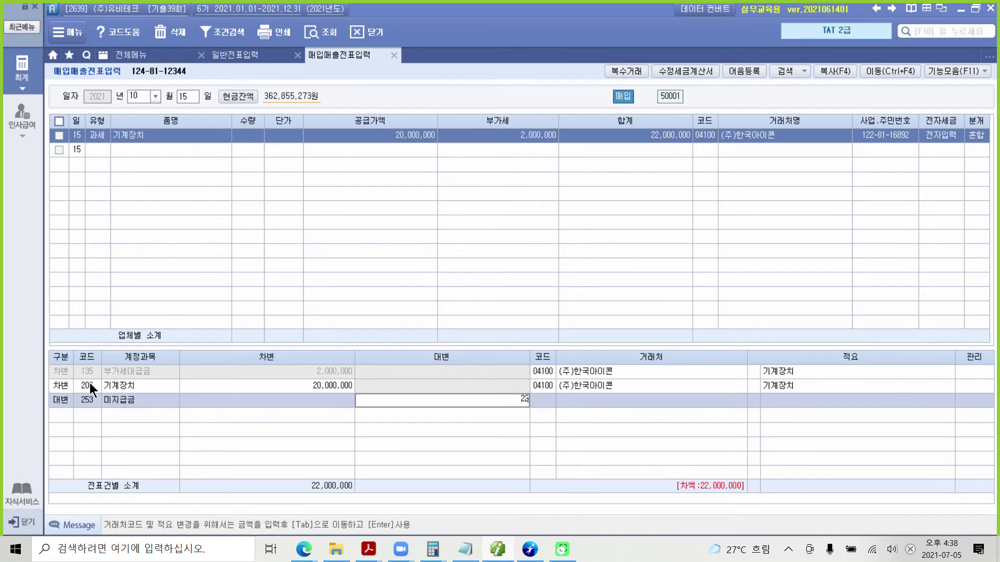
pyautogui.press('Return')
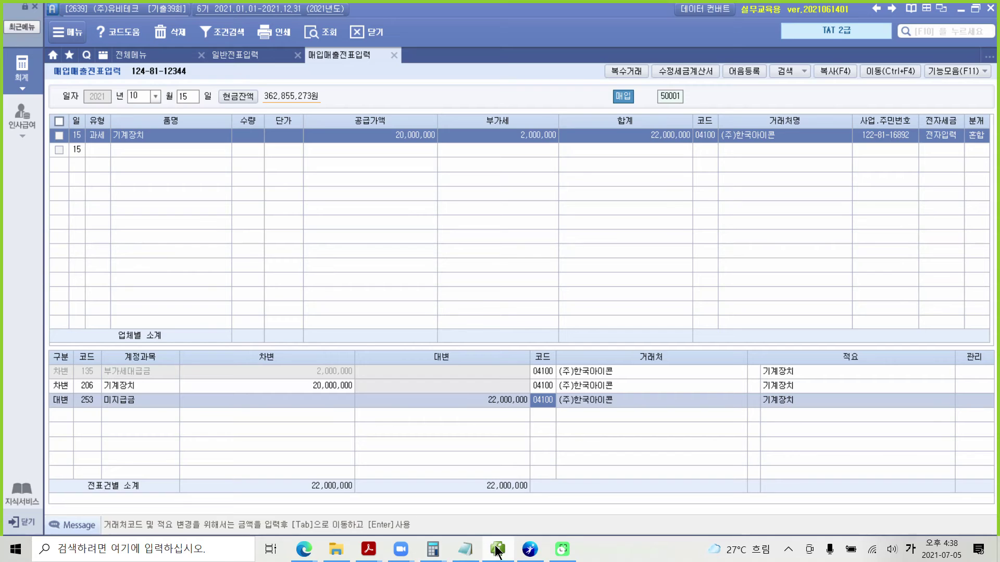
# Bring the exam PDF forward and highlight ‘51.과세매입’ in the 평가문제 section.
pyautogui.moveTo(495, 548)
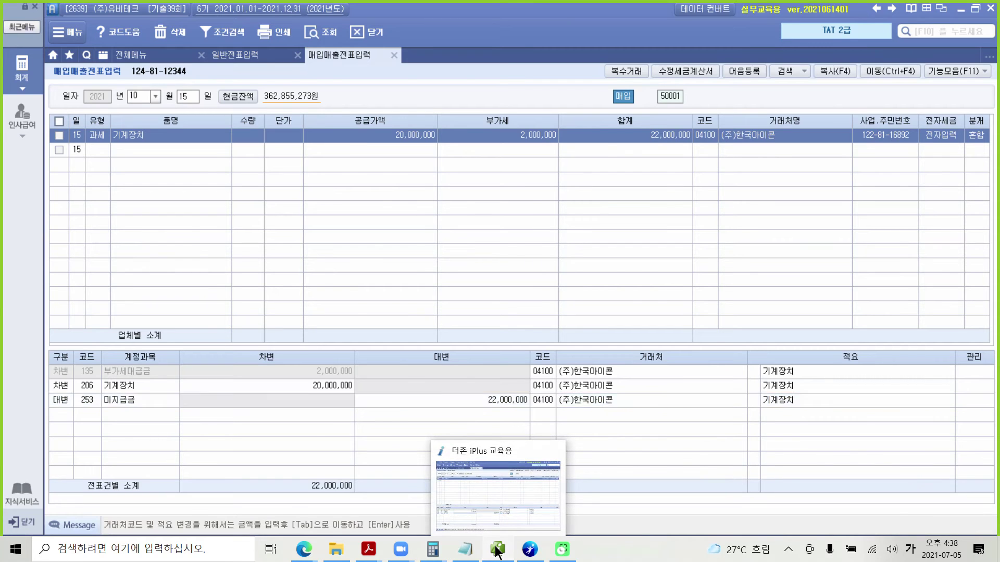
pyautogui.click(369, 548)
pyautogui.scroll(-2, 362, 430)
pyautogui.scroll(-1, 362, 429)
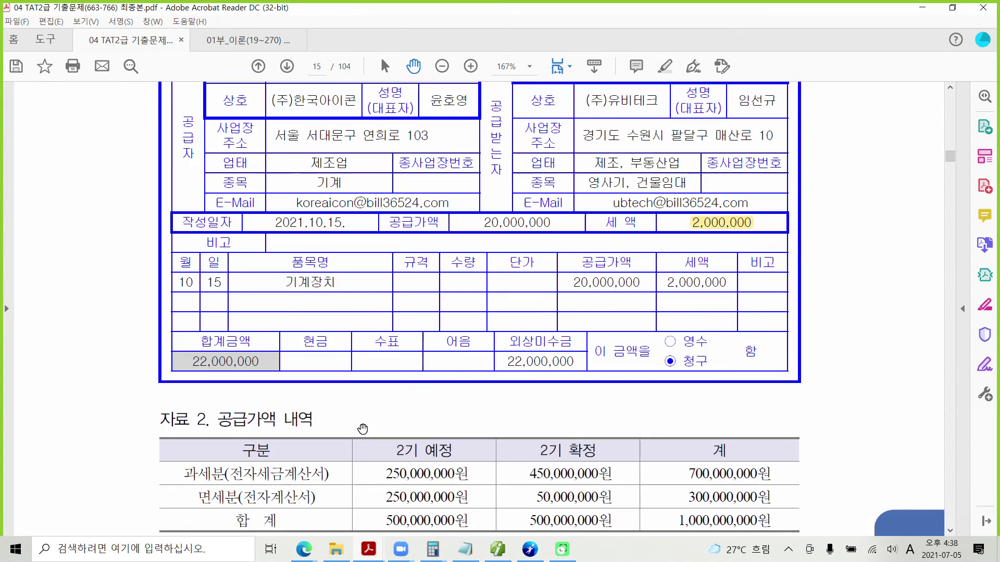
pyautogui.scroll(-3, 363, 429)
pyautogui.scroll(-3, 363, 429)
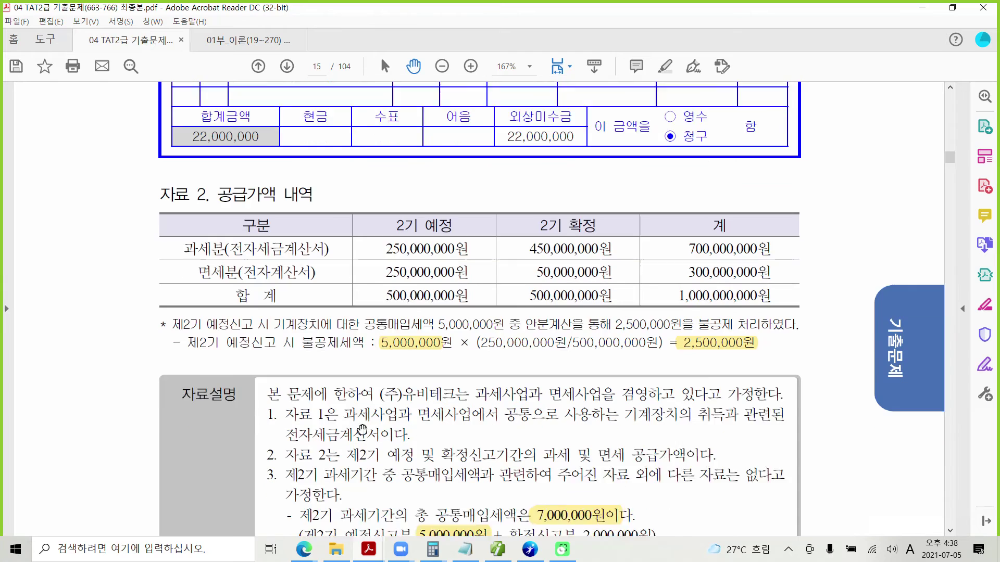
pyautogui.scroll(-3, 362, 428)
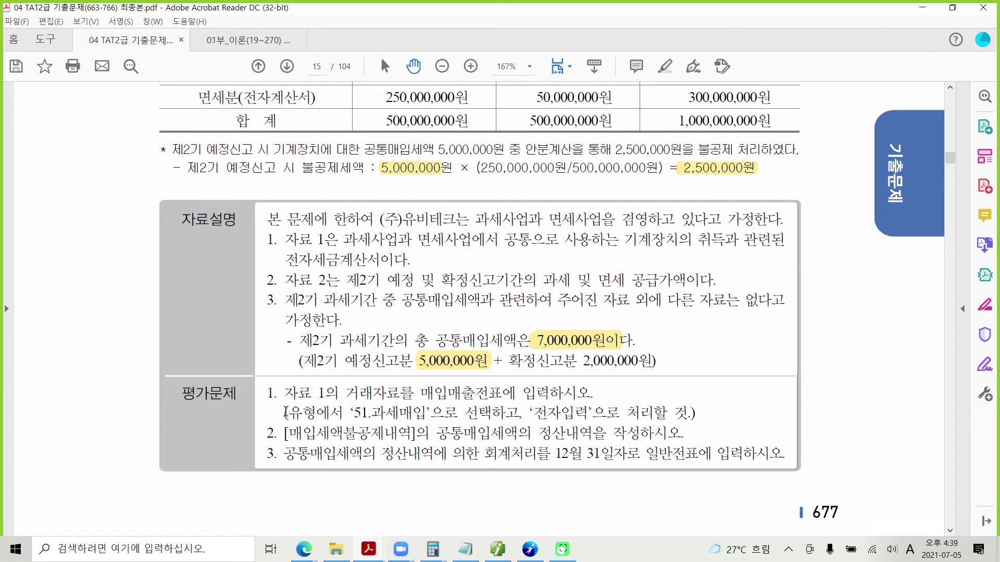
pyautogui.moveTo(349, 415); pyautogui.dragTo(427, 415)
pyautogui.rightClick(411, 418)
pyautogui.click(432, 450)
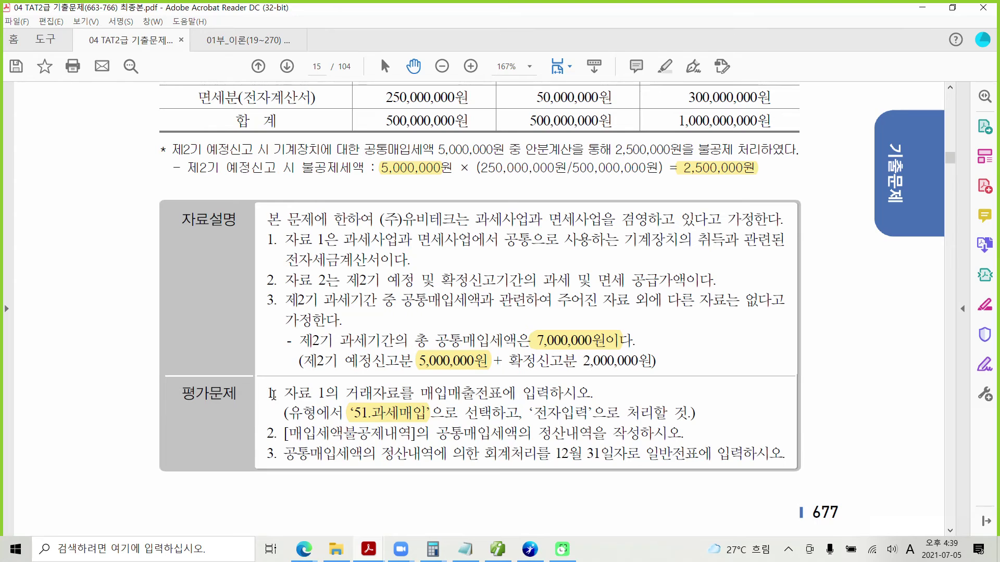
# Highlight task number 1 and '정산내역을 작성하시오.' in yellow.
pyautogui.moveTo(274, 394); pyautogui.dragTo(263, 393)
pyautogui.rightClick(268, 393)
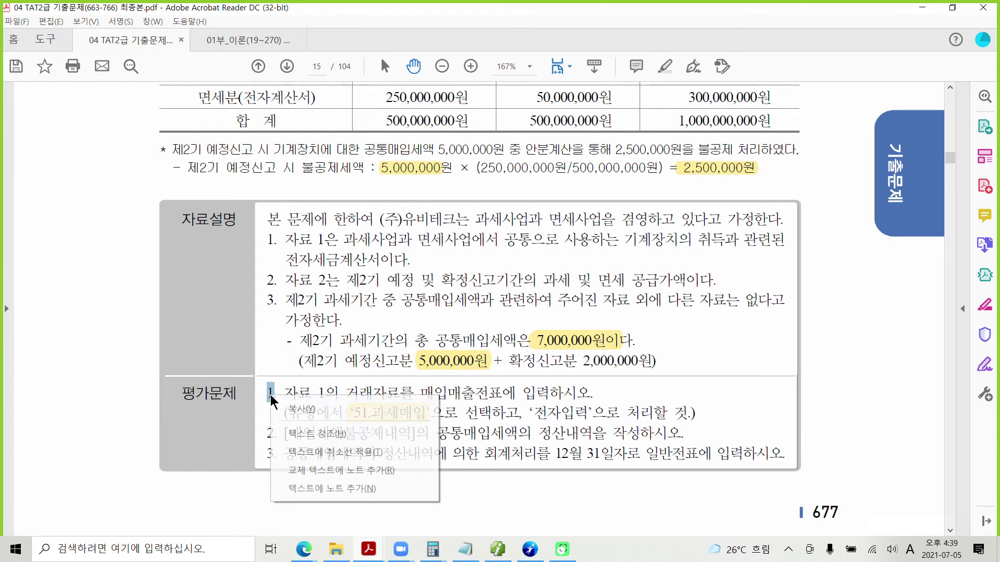
pyautogui.click(302, 433)
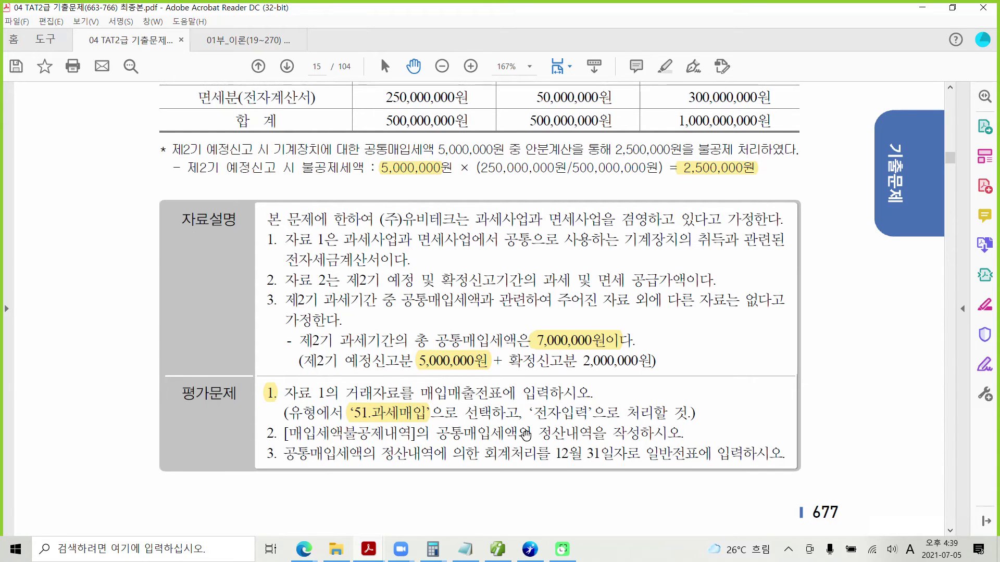
pyautogui.moveTo(537, 433); pyautogui.dragTo(680, 435)
pyautogui.rightClick(655, 436)
pyautogui.click(690, 368)
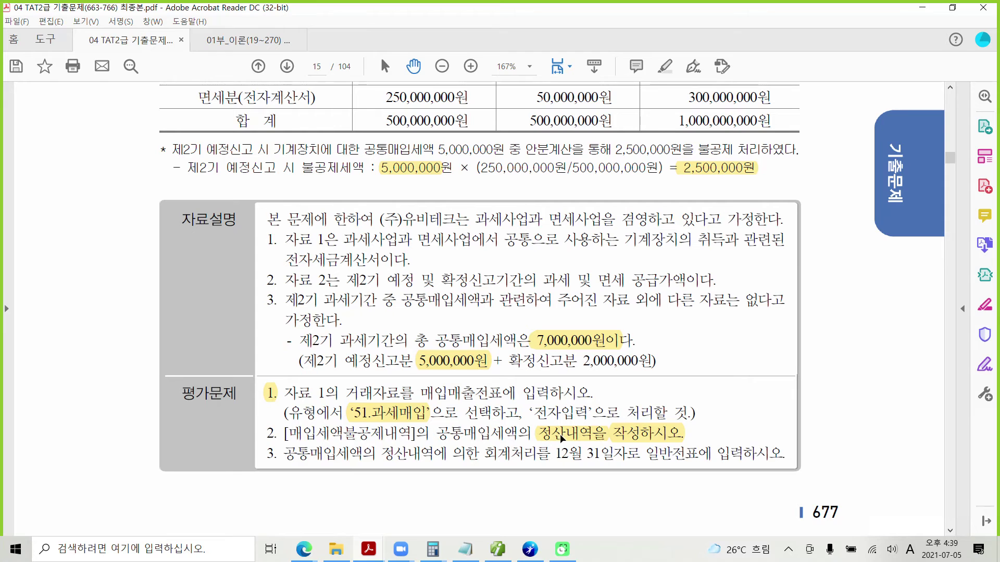
# Scroll back up and drag-mark several figures on the exam page.
pyautogui.scroll(3, 430, 376)
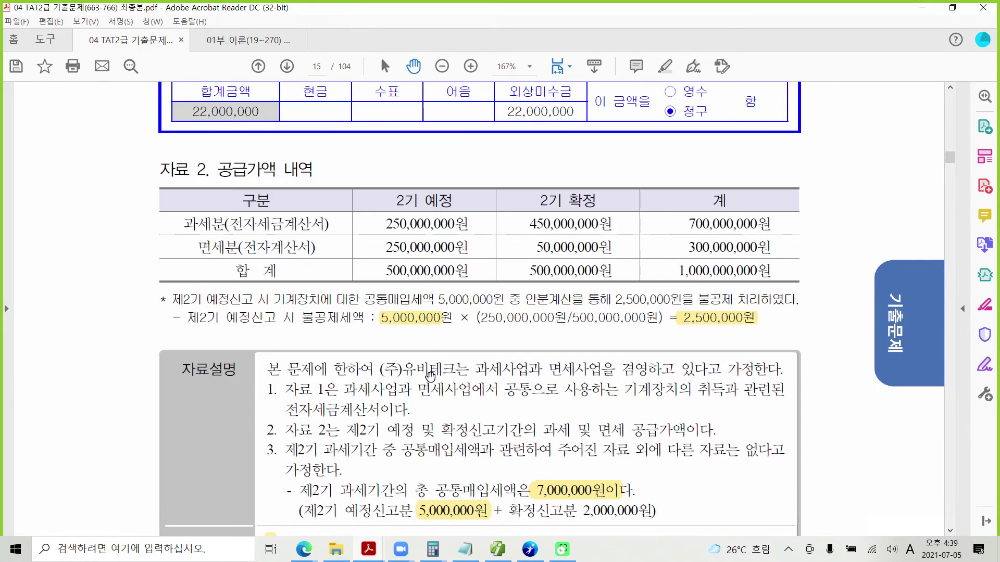
pyautogui.scroll(1, 430, 375)
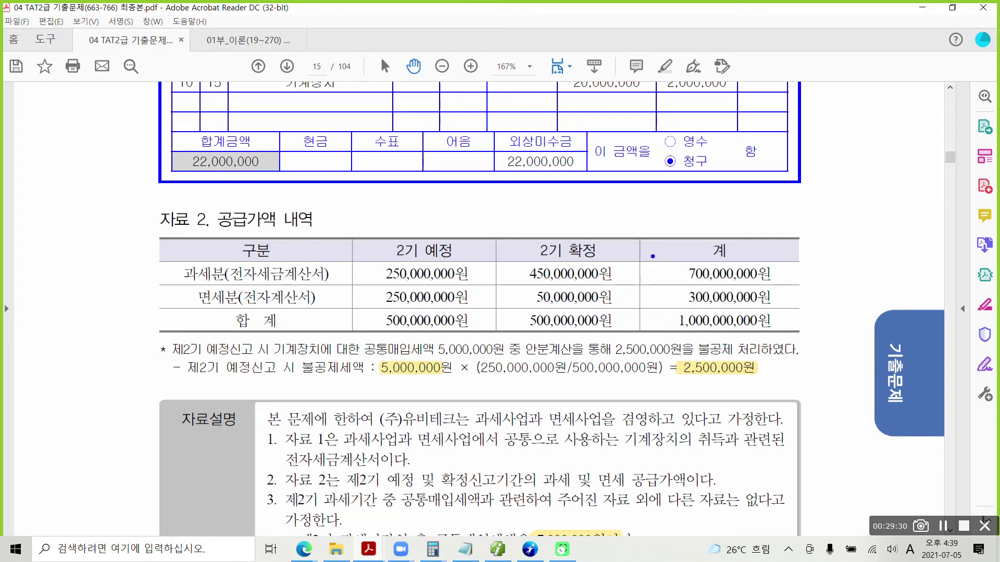
pyautogui.moveTo(638, 239)
pyautogui.mouseDown()
pyautogui.moveTo(757, 304)
pyautogui.moveTo(782, 332)
pyautogui.mouseUp()
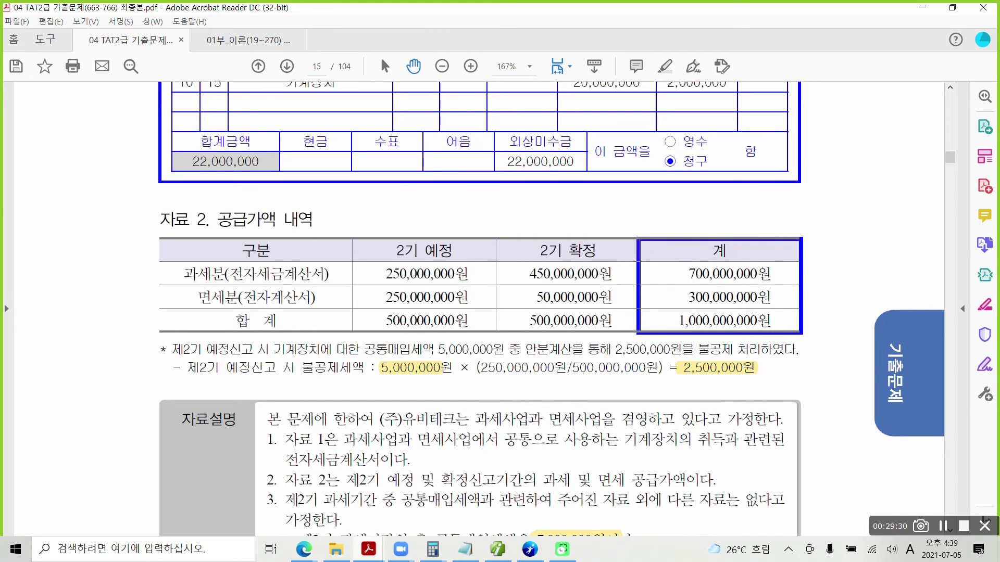
pyautogui.moveTo(449, 230); pyautogui.dragTo(467, 228)
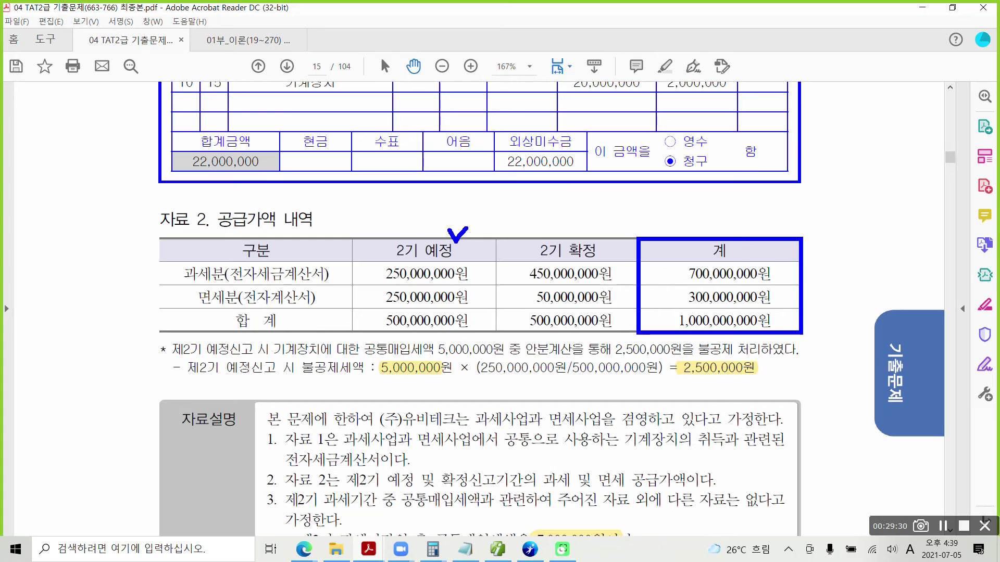
pyautogui.moveTo(549, 226); pyautogui.dragTo(571, 225)
pyautogui.moveTo(703, 225); pyautogui.dragTo(722, 227)
# Return to Smart A and open 매입세액불공제내역 from 전체메뉴 under 부가가치세 I.
pyautogui.press('Escape')
pyautogui.click(496, 554)
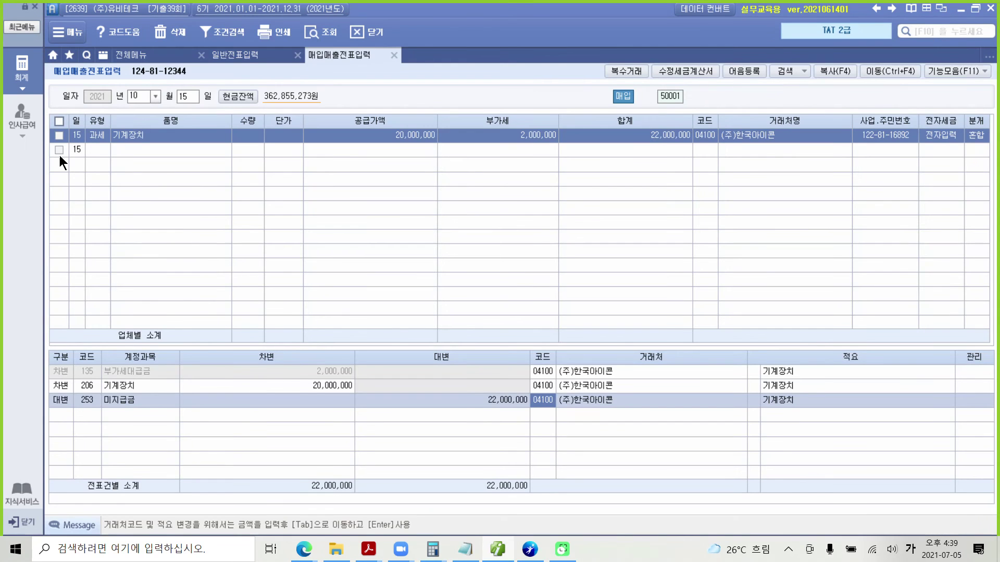
pyautogui.click(22, 70)
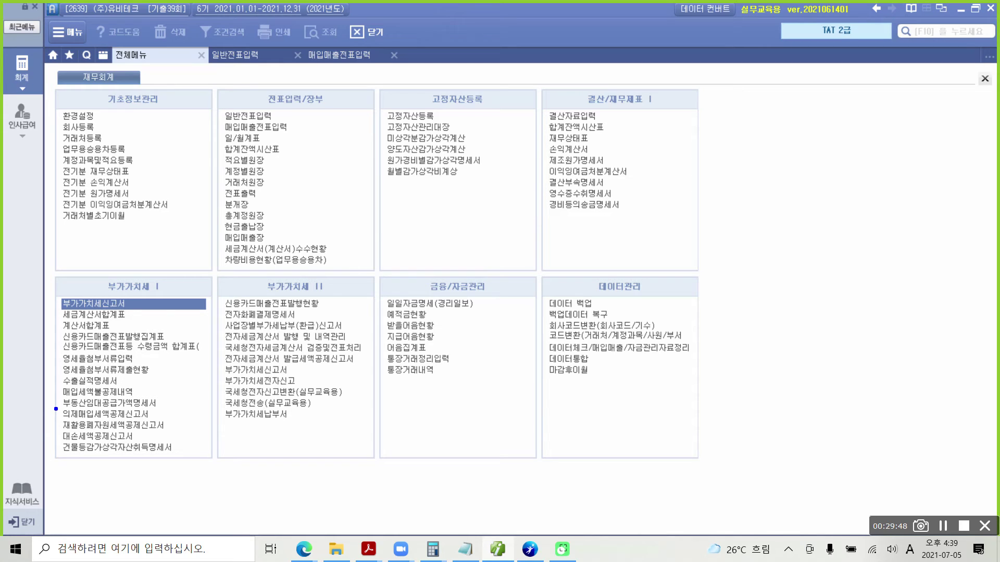
pyautogui.moveTo(48, 383); pyautogui.dragTo(171, 400)
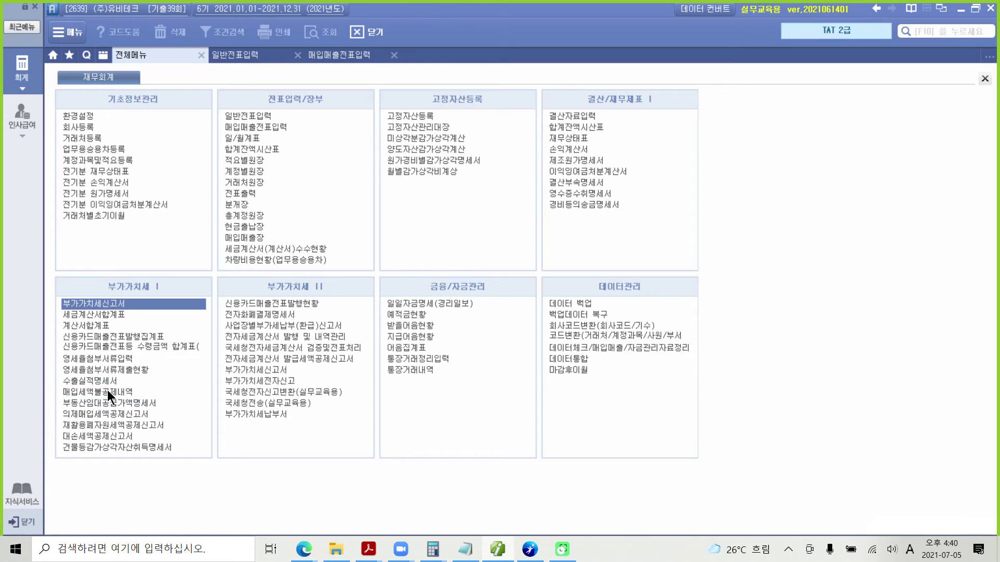
pyautogui.click(107, 391)
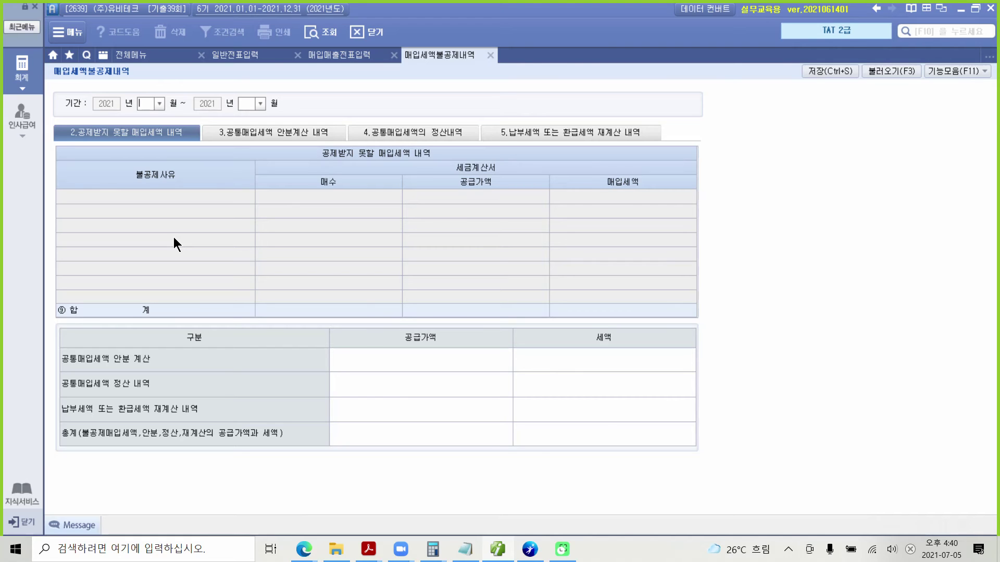
# Set the period to months 10–12 and switch to the 4.공통매입세액의 정산내역 tab.
pyautogui.write('10')
pyautogui.write('1')
pyautogui.write('2')
pyautogui.press('Return')
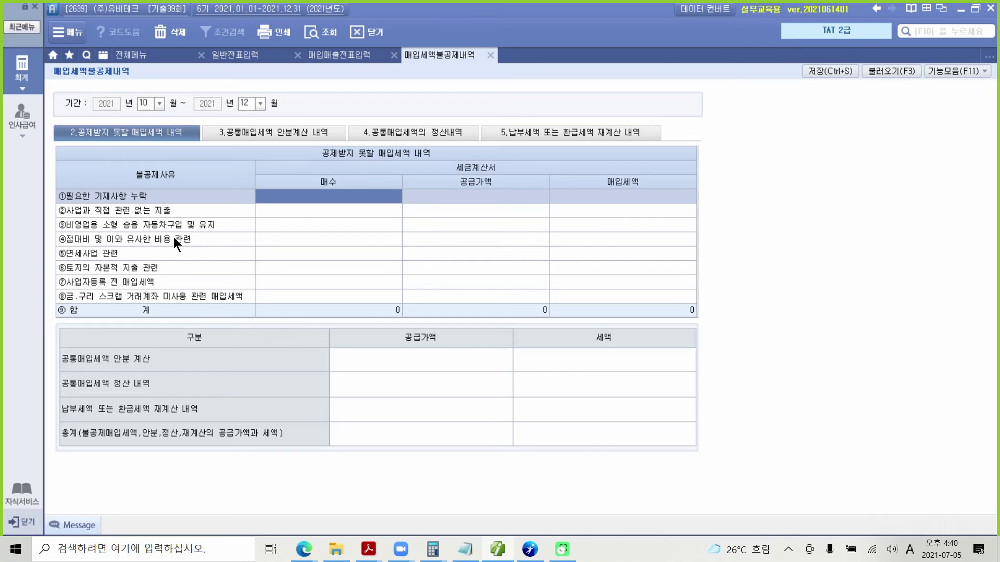
pyautogui.click(112, 136)
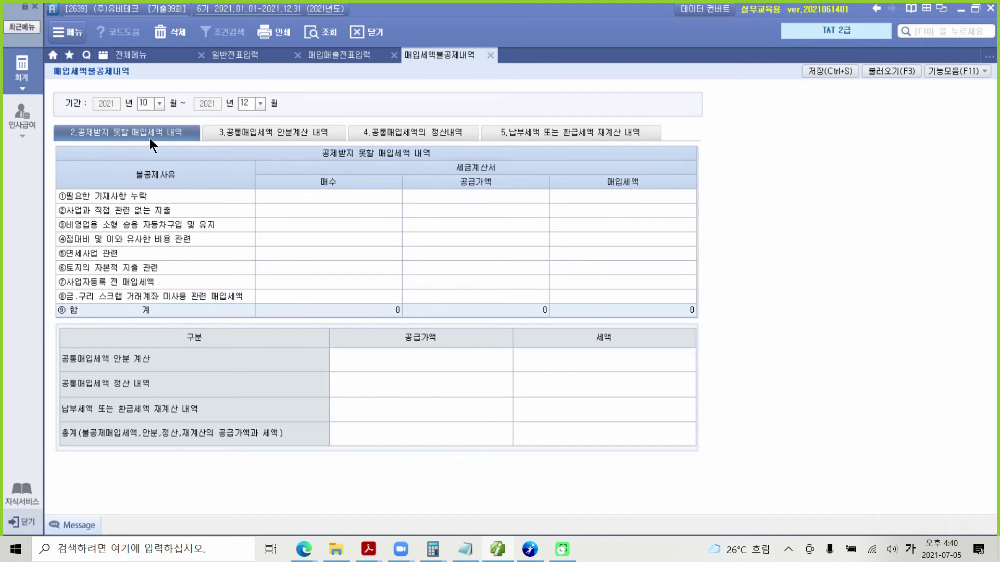
pyautogui.click(289, 134)
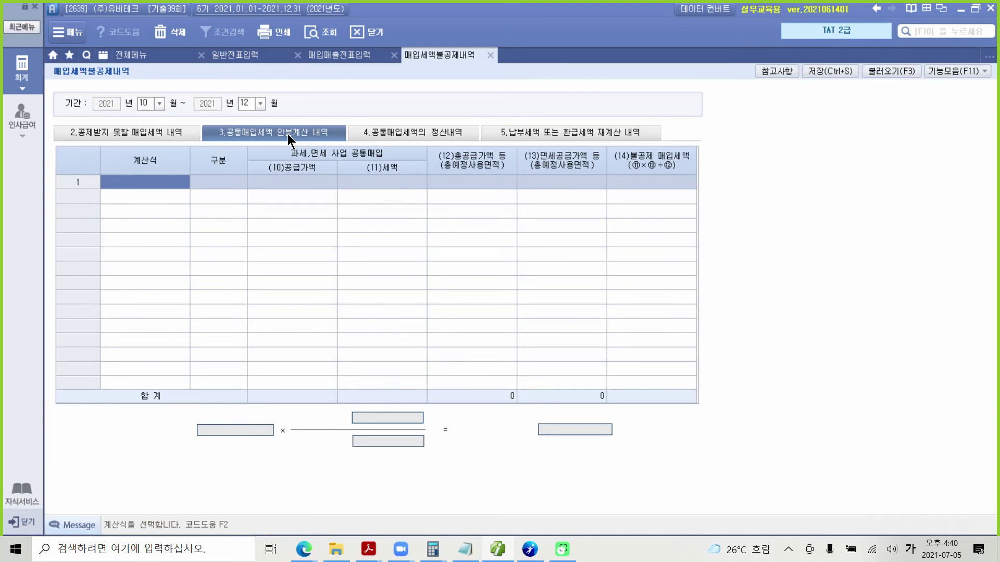
pyautogui.click(289, 136)
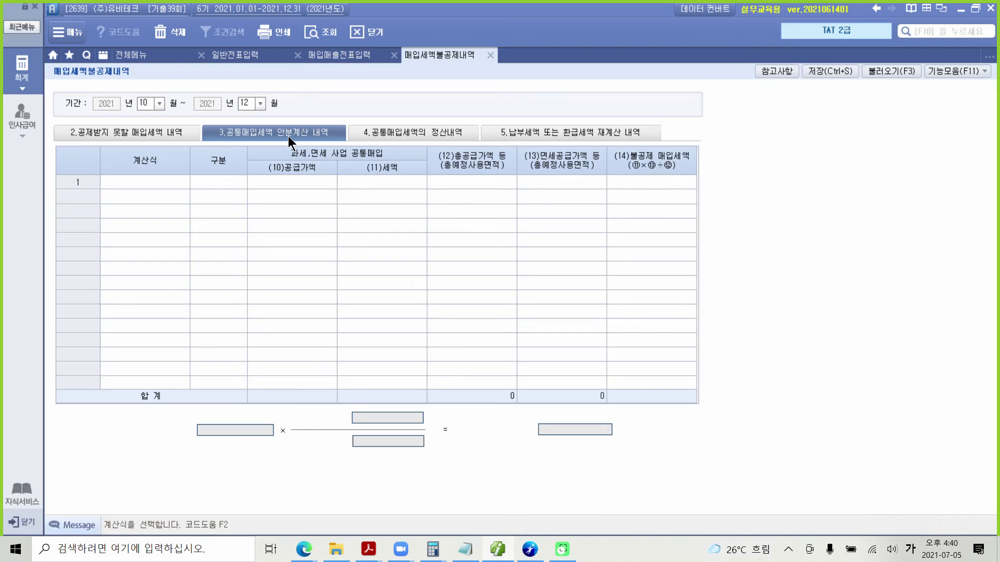
pyautogui.click(414, 132)
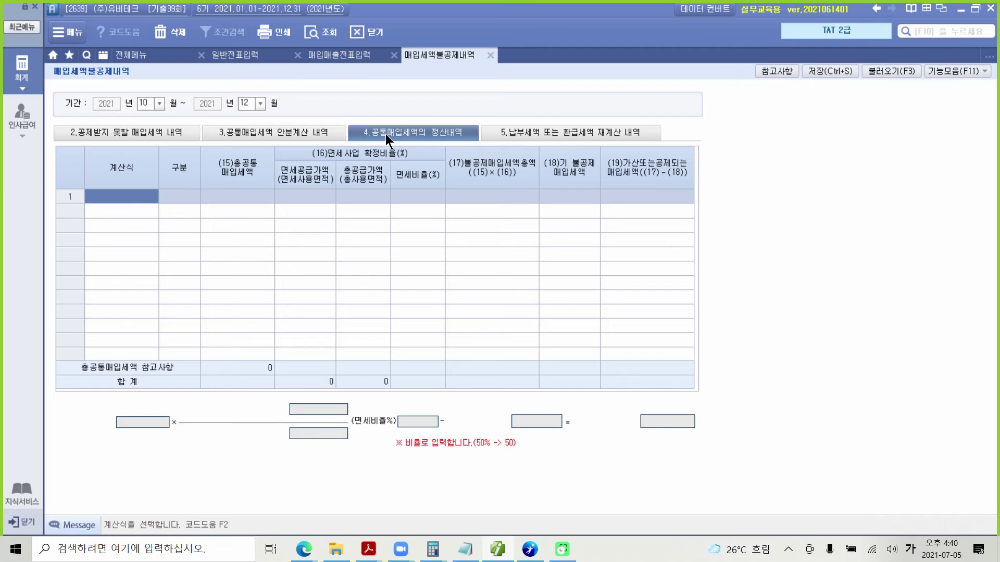
# Apply formula 1번 (supply values) in row 1, loading 49,200,000 exempt and 554,862,527 total supply.
pyautogui.doubleClick(120, 198)
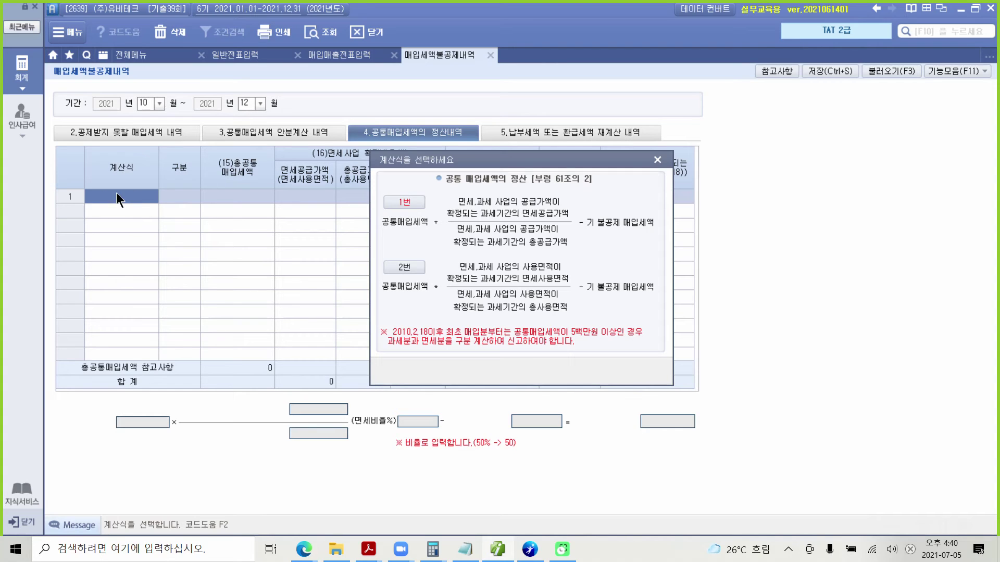
pyautogui.click(405, 202)
pyautogui.click(418, 205)
pyautogui.click(470, 305)
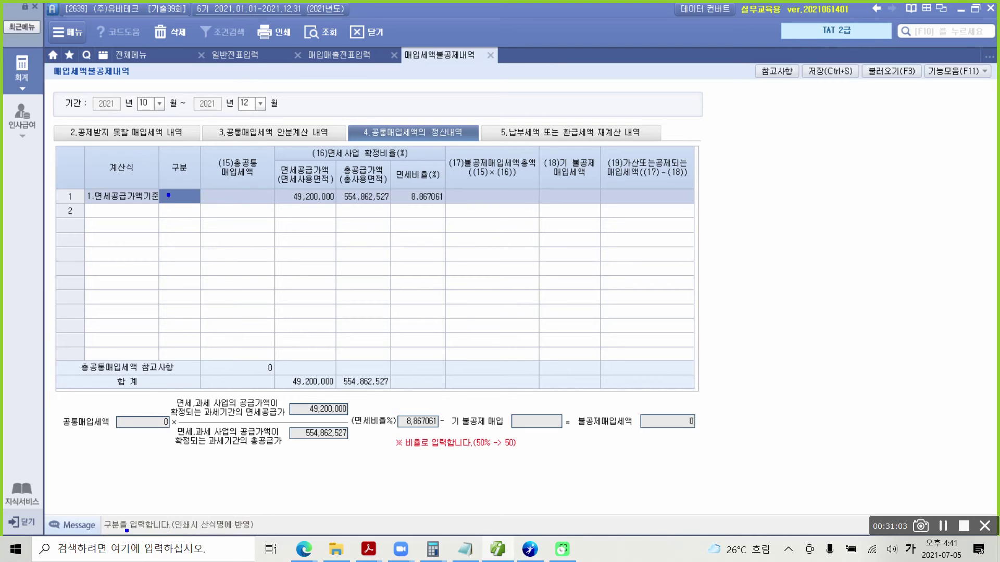
pyautogui.moveTo(170, 531); pyautogui.dragTo(266, 531)
pyautogui.press('Escape')
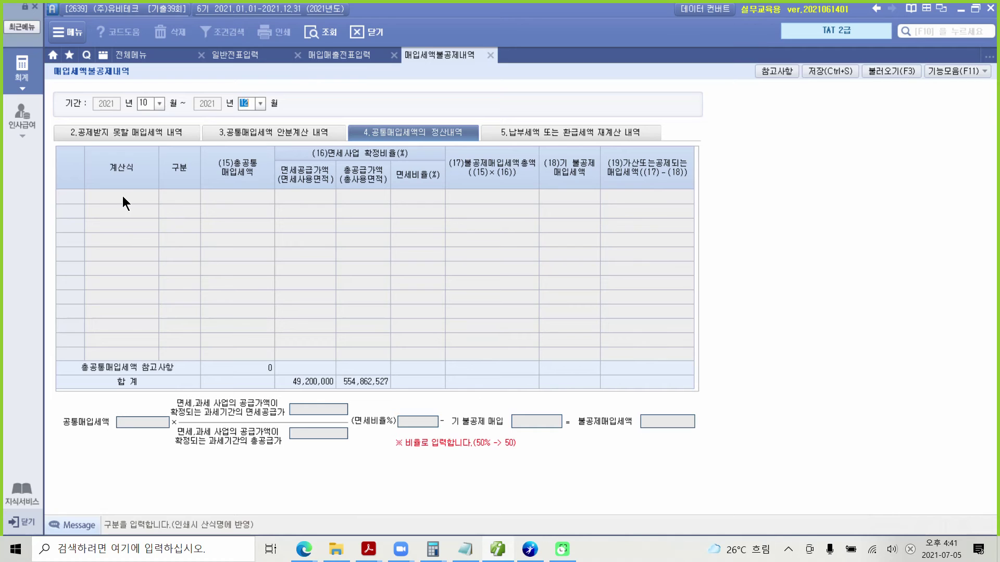
pyautogui.click(255, 131)
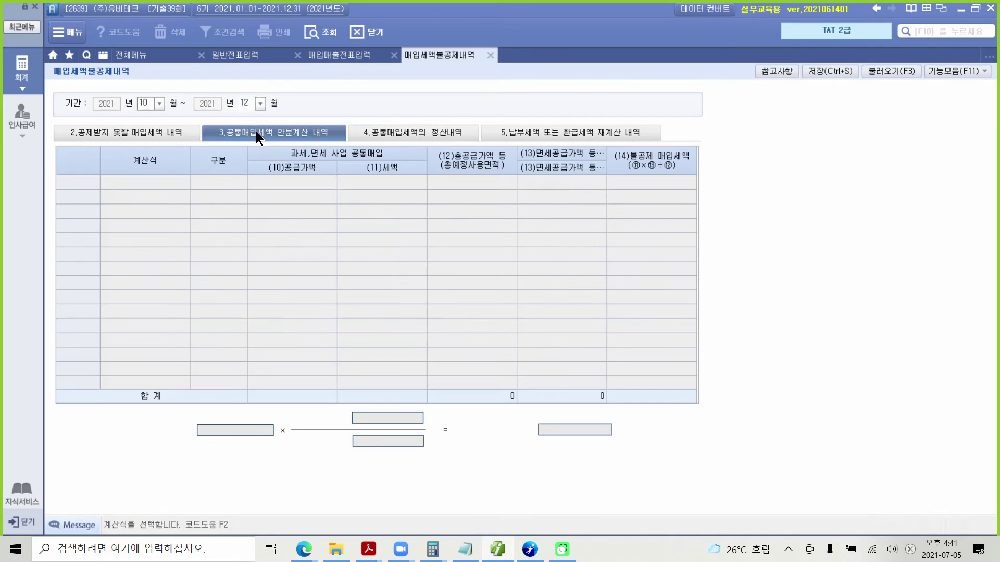
pyautogui.click(379, 132)
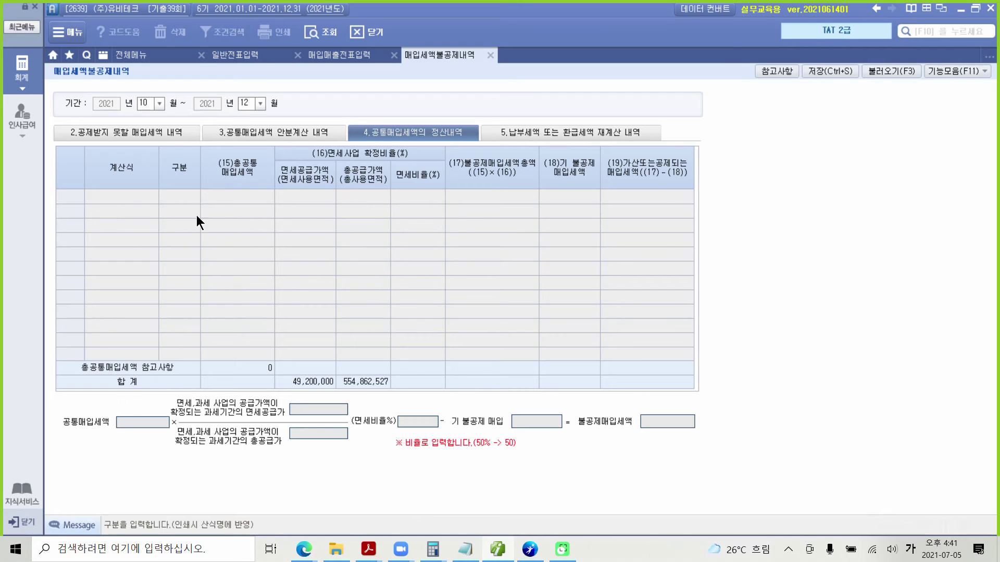
# Set the period's end month and apply formula 1 (supply-value basis) to row 1, loading the supply data.
pyautogui.click(247, 104)
pyautogui.press('Return')
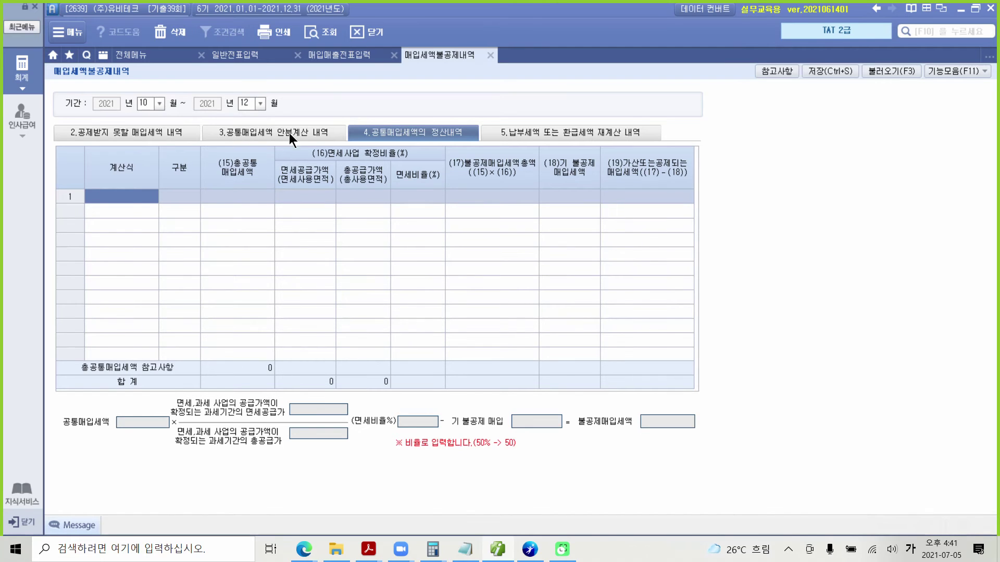
pyautogui.click(361, 130)
pyautogui.click(137, 196)
pyautogui.click(129, 195)
pyautogui.click(400, 203)
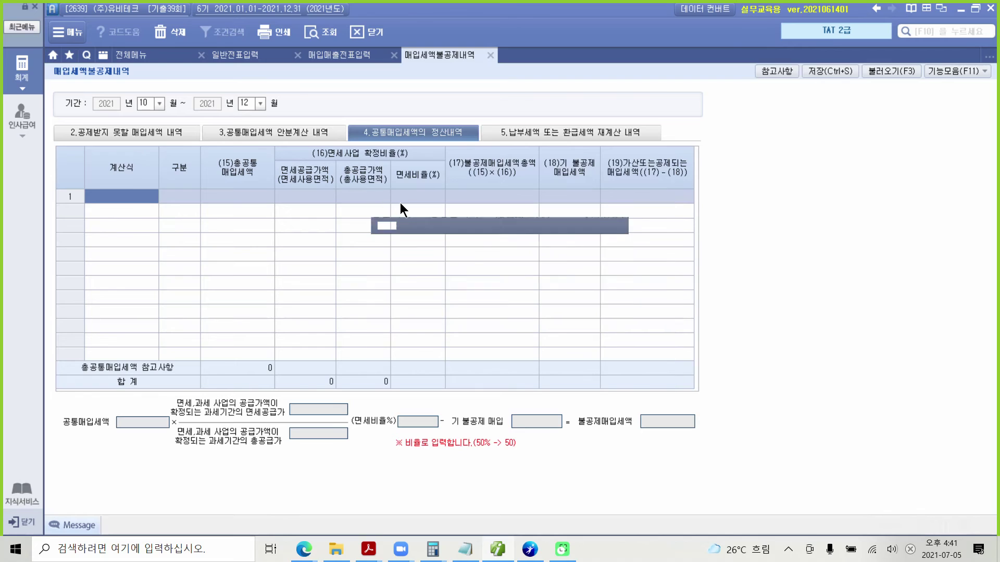
pyautogui.click(470, 305)
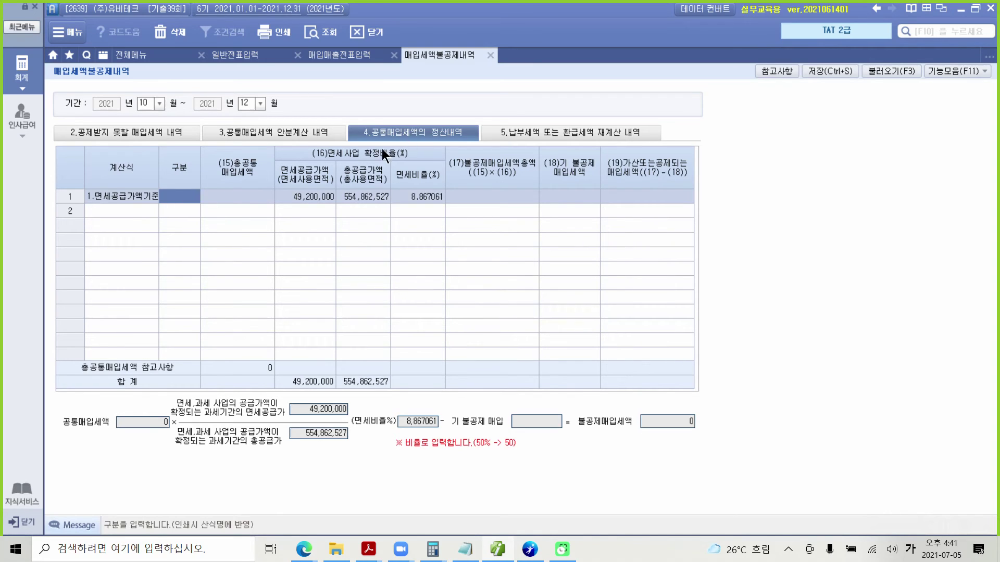
# Enter 7,000,000 as row 1's total common input tax, giving 620,694, then bring up the exam PDF.
pyautogui.click(212, 196)
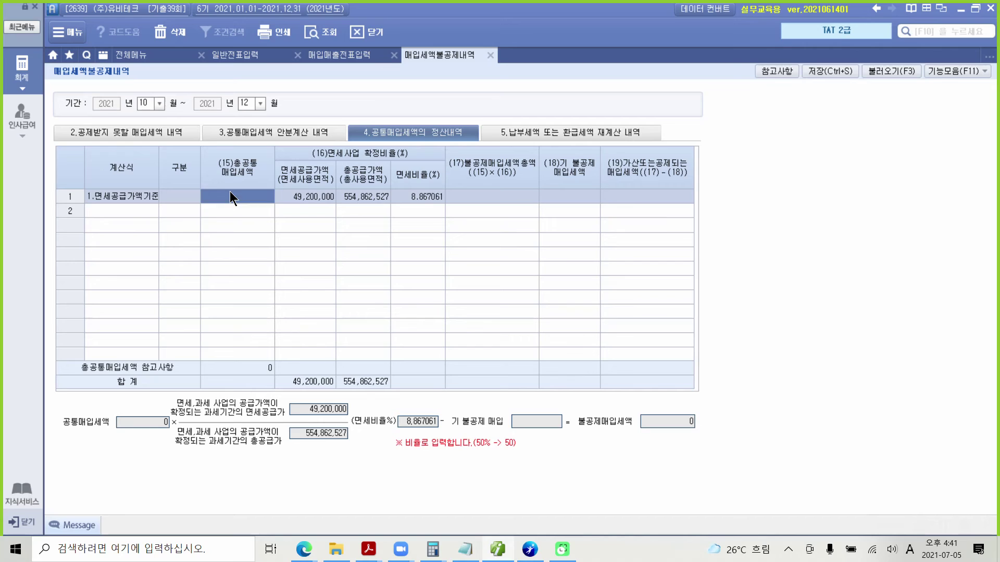
pyautogui.click(230, 195)
pyautogui.write('7000000')
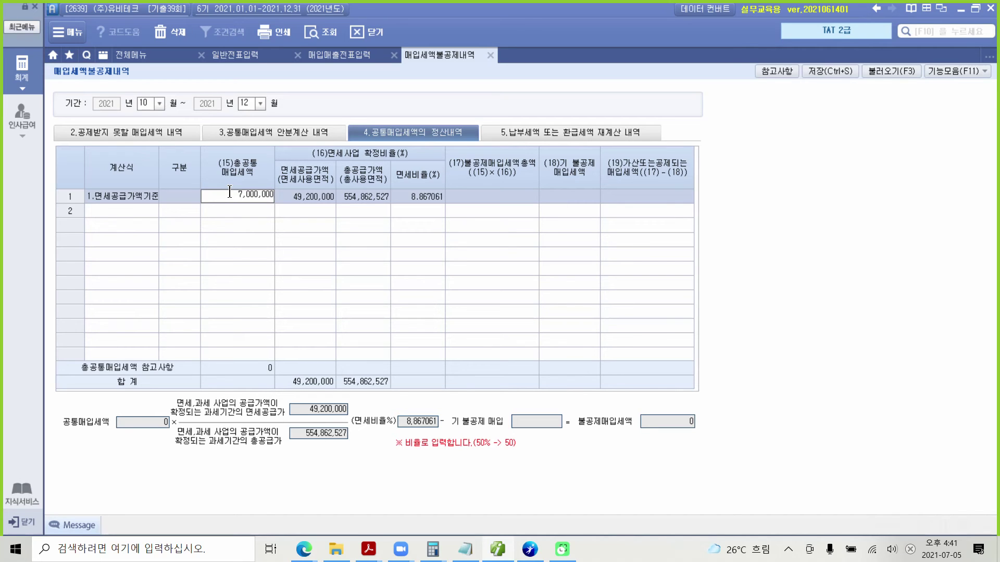
pyautogui.press('Return')
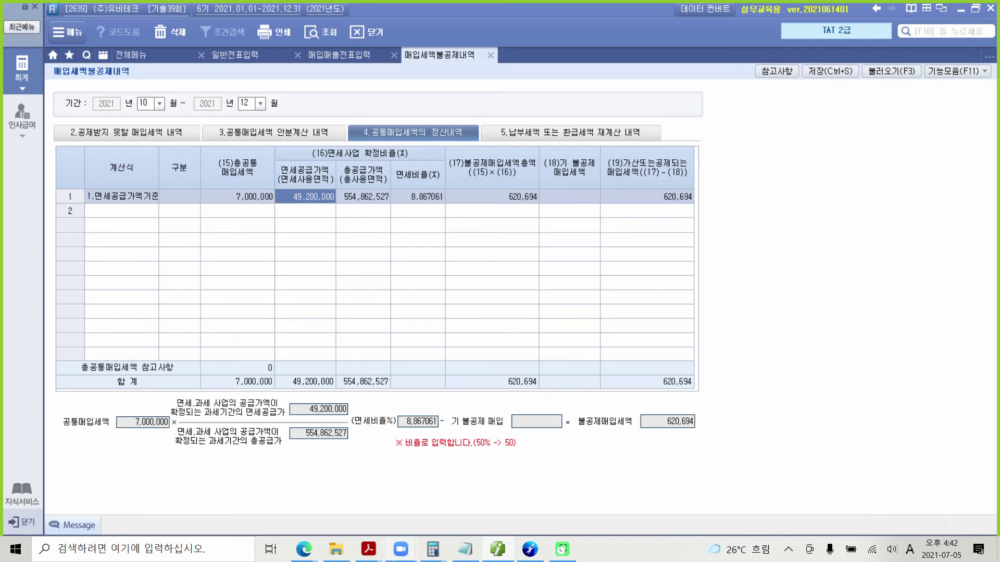
pyautogui.click(369, 549)
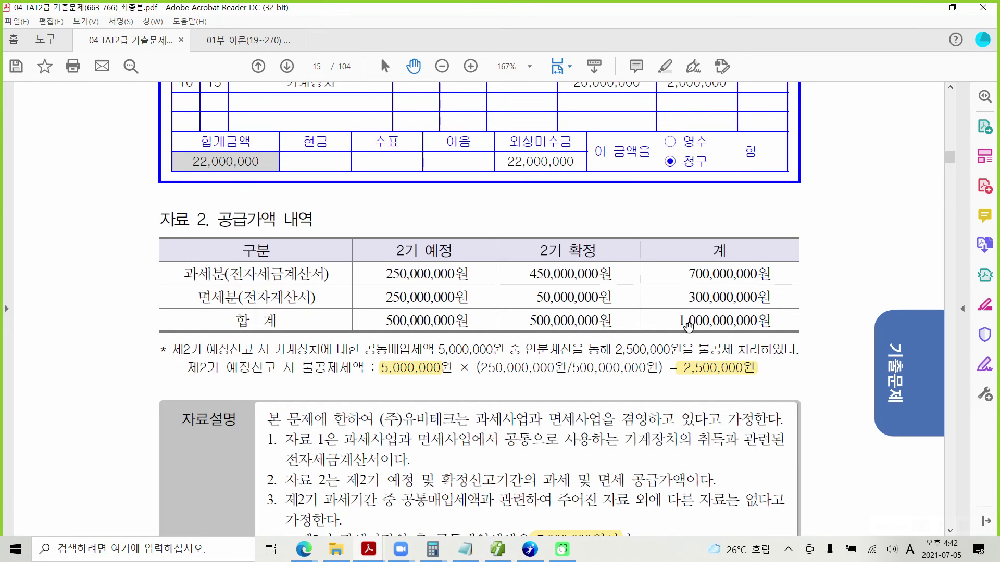
pyautogui.moveTo(659, 283)
pyautogui.mouseDown()
pyautogui.moveTo(716, 304)
pyautogui.moveTo(786, 311)
pyautogui.moveTo(817, 295)
pyautogui.mouseUp()
pyautogui.moveTo(652, 326)
pyautogui.mouseDown()
pyautogui.moveTo(659, 316)
pyautogui.moveTo(667, 333)
pyautogui.moveTo(784, 329)
pyautogui.moveTo(776, 312)
pyautogui.moveTo(665, 313)
pyautogui.mouseUp()
pyautogui.press('Escape')
# Enter 300,000,000 tax-exempt supply and, after fixing typos, 1,000,000,000 total supply on row 1.
pyautogui.click(497, 549)
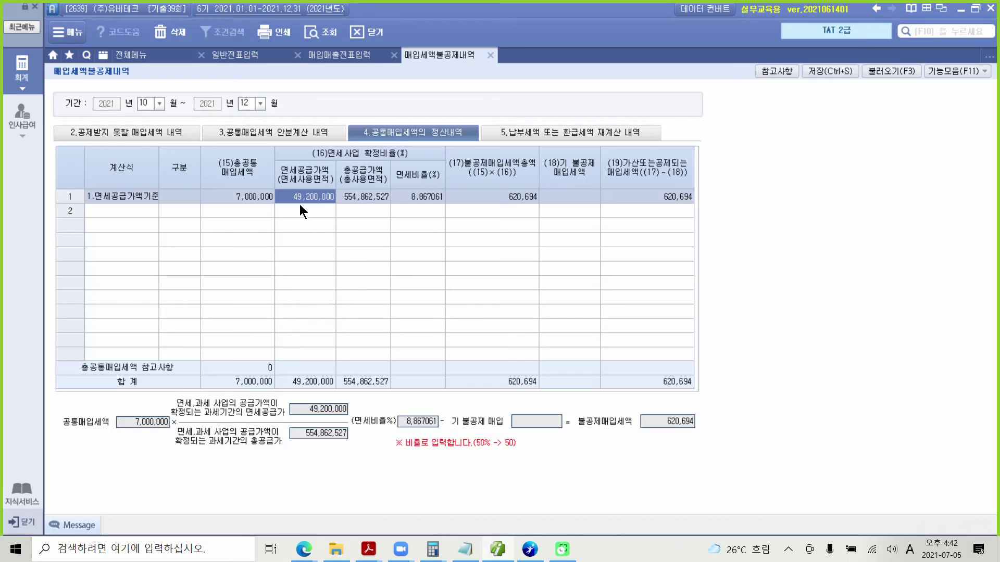
pyautogui.click(298, 198)
pyautogui.write('300000000')
pyautogui.press('Return')
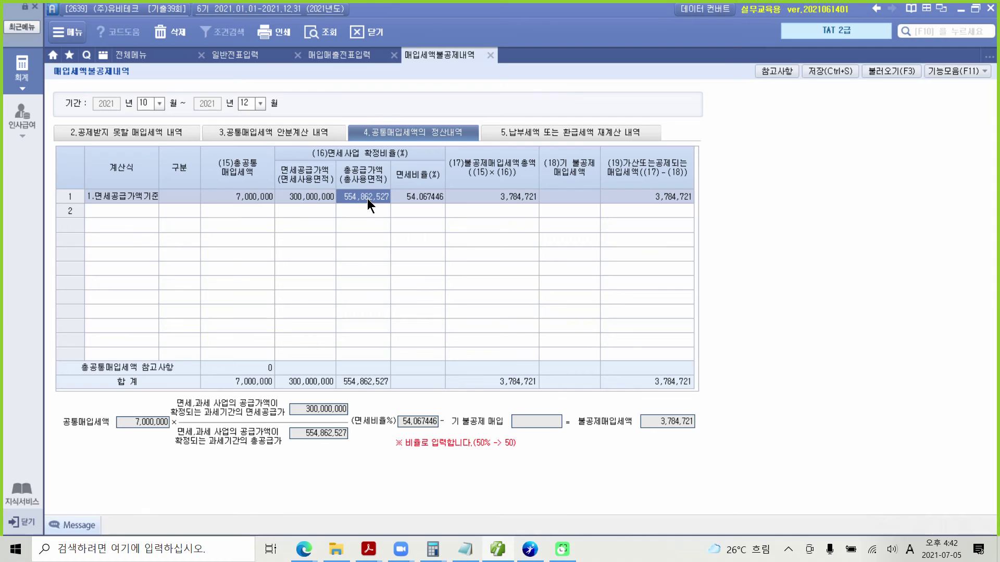
pyautogui.write('100000000000')
pyautogui.press('Return')
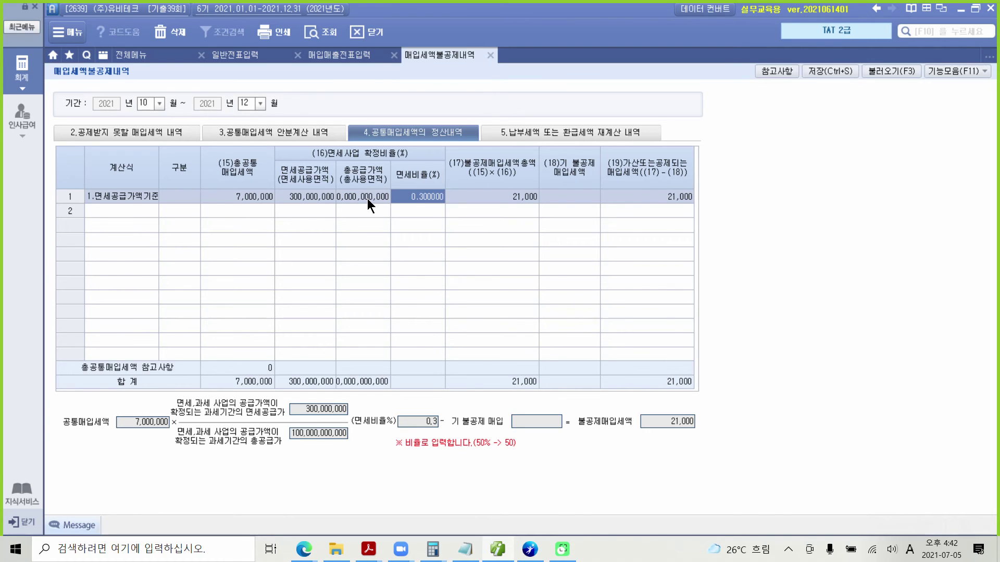
pyautogui.click(367, 199)
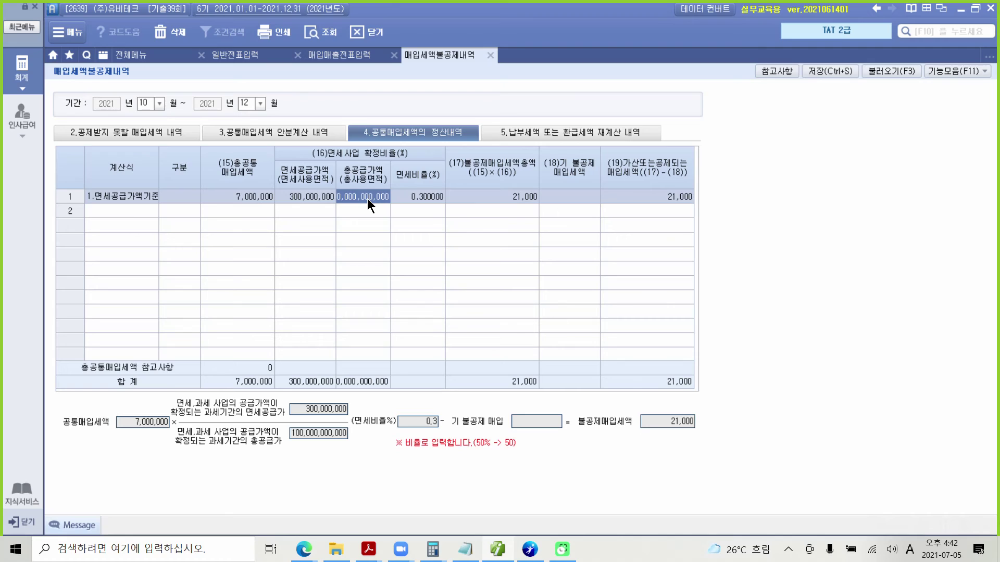
pyautogui.write('100,000,000')
pyautogui.press('Return')
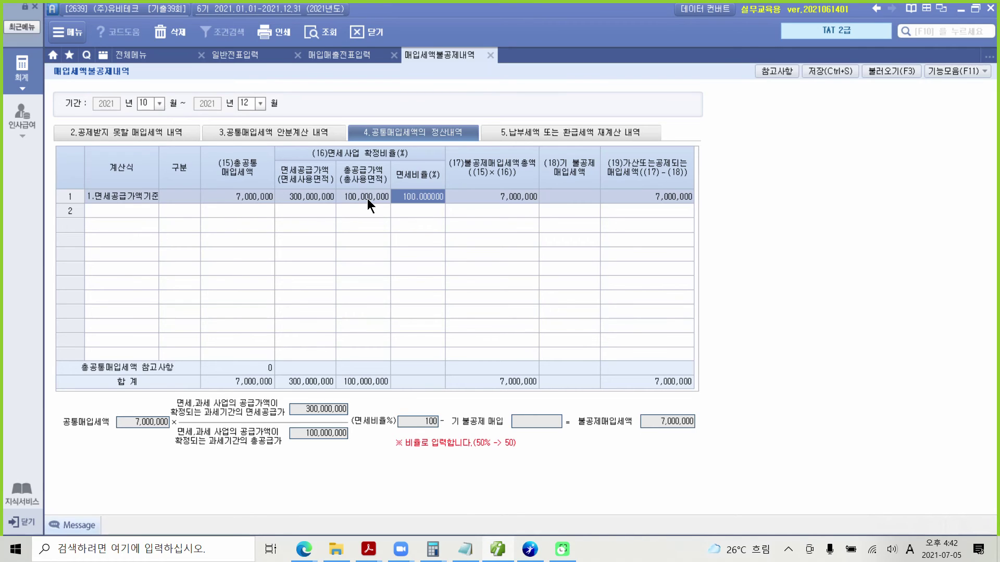
pyautogui.click(367, 199)
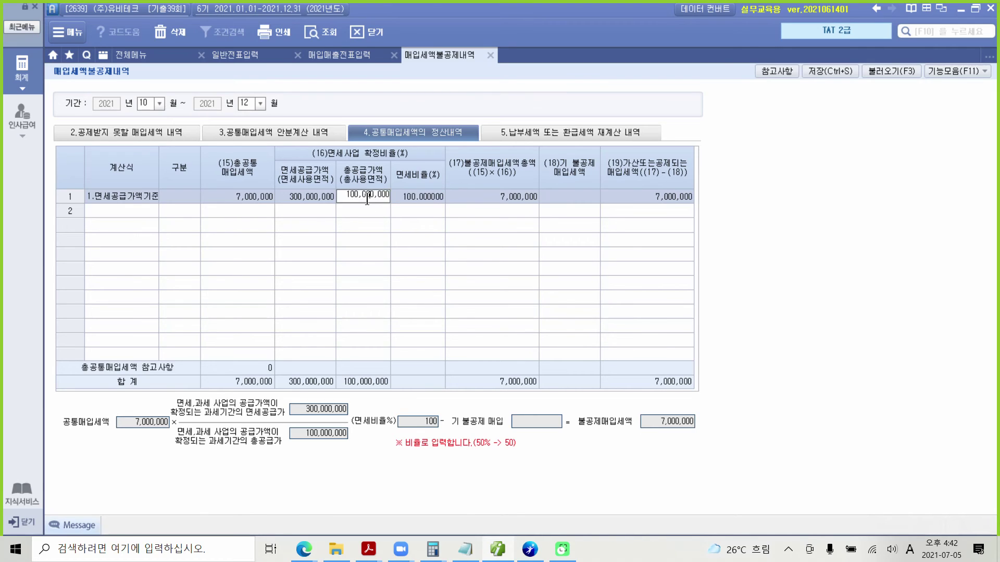
pyautogui.write('0')
pyautogui.press('Return')
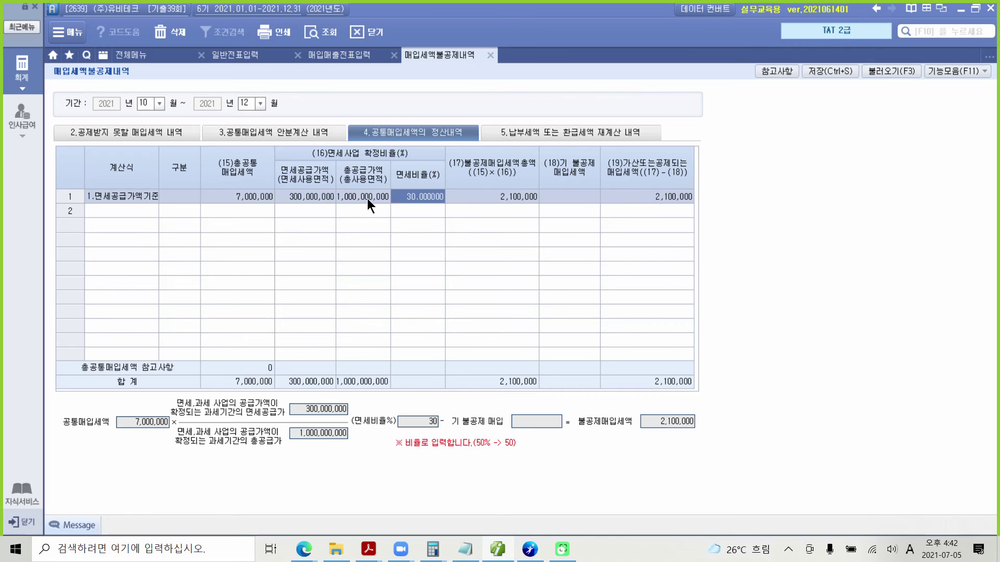
# Point out the supply figures and 30% exempt ratio, then review the 2,100,000 non-deductible total.
pyautogui.click(367, 199)
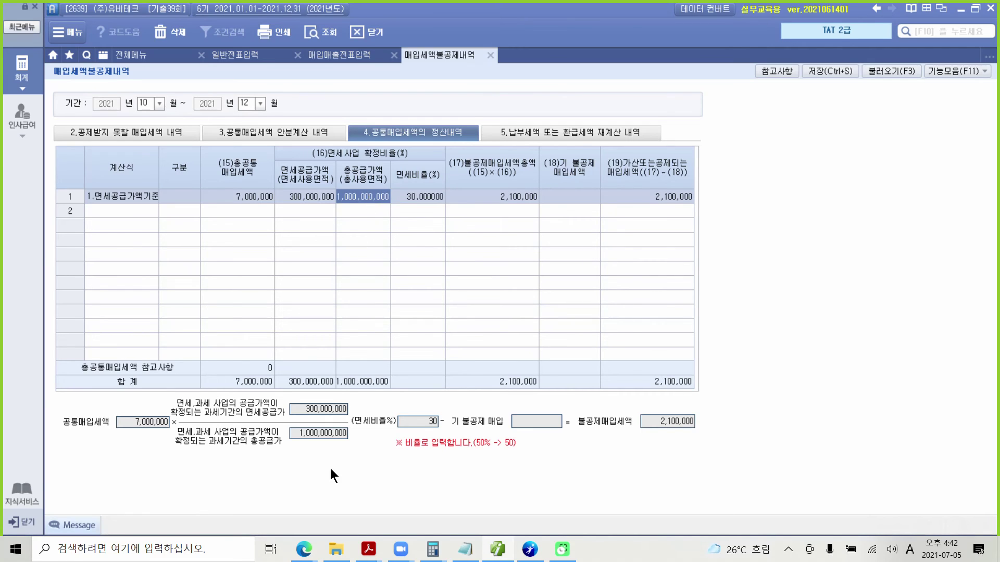
pyautogui.moveTo(283, 423); pyautogui.dragTo(363, 451)
pyautogui.moveTo(274, 397); pyautogui.dragTo(358, 418)
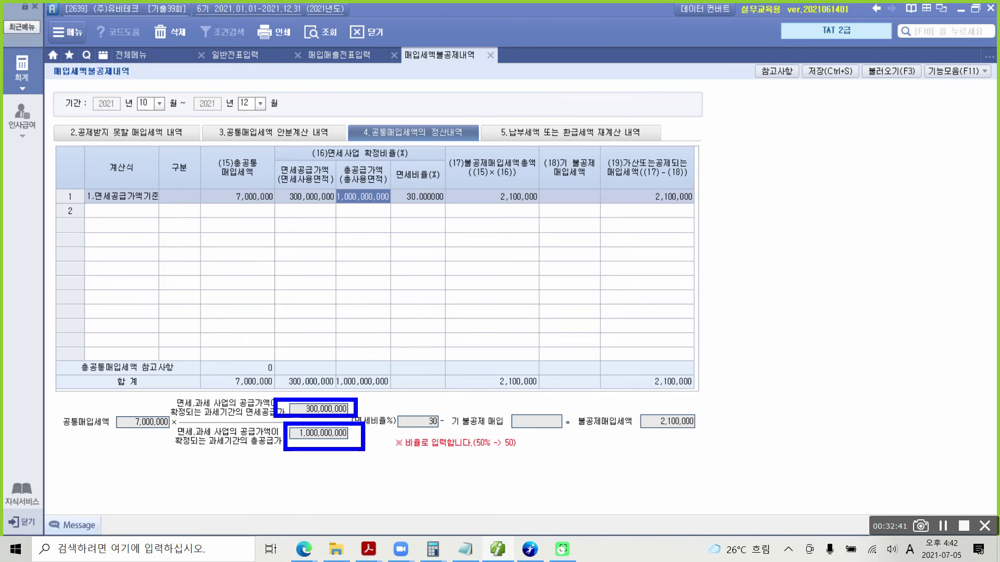
pyautogui.moveTo(435, 419)
pyautogui.mouseDown()
pyautogui.moveTo(438, 411)
pyautogui.moveTo(412, 423)
pyautogui.moveTo(446, 418)
pyautogui.moveTo(432, 410)
pyautogui.mouseUp()
pyautogui.press('Escape')
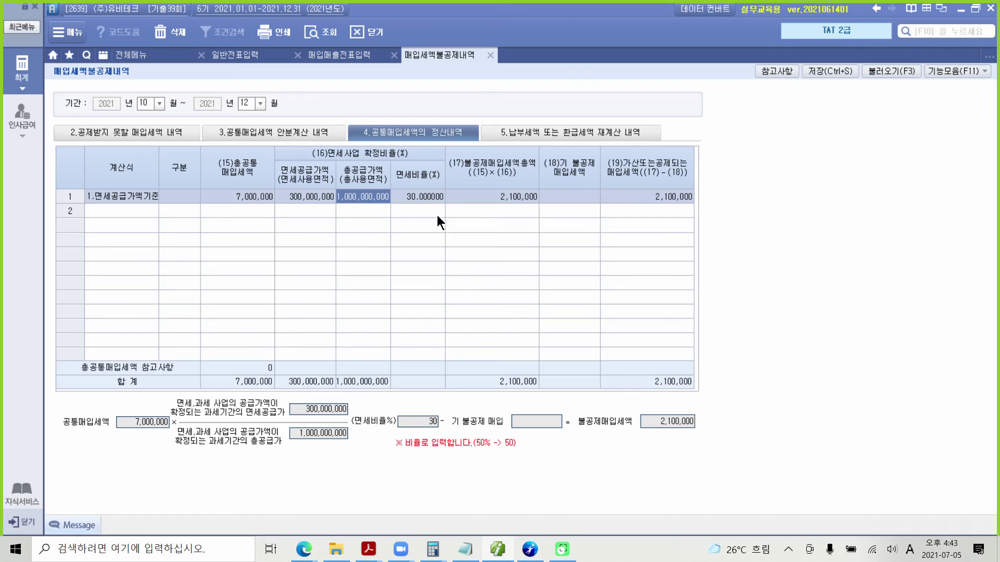
pyautogui.click(423, 195)
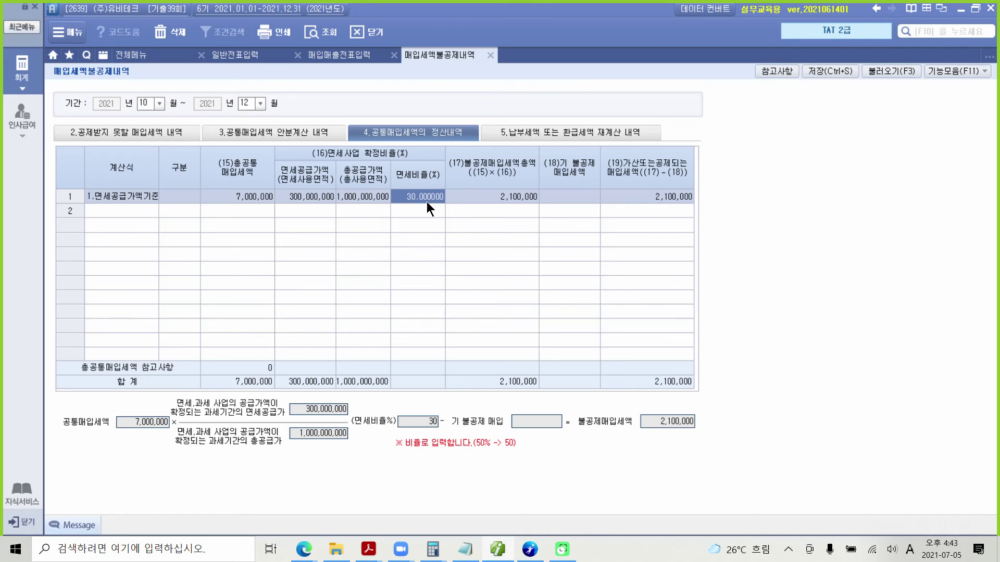
pyautogui.click(516, 198)
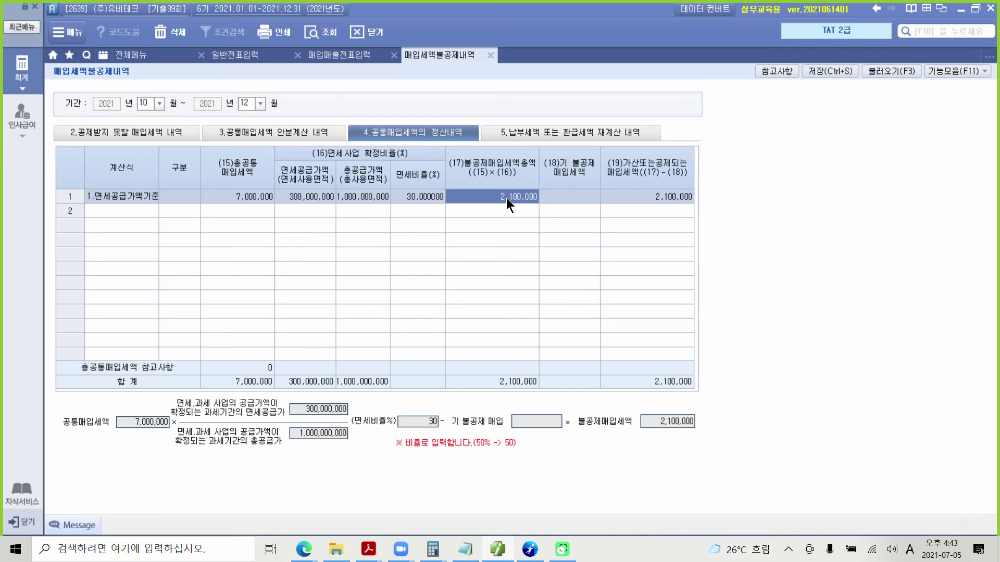
pyautogui.click(563, 198)
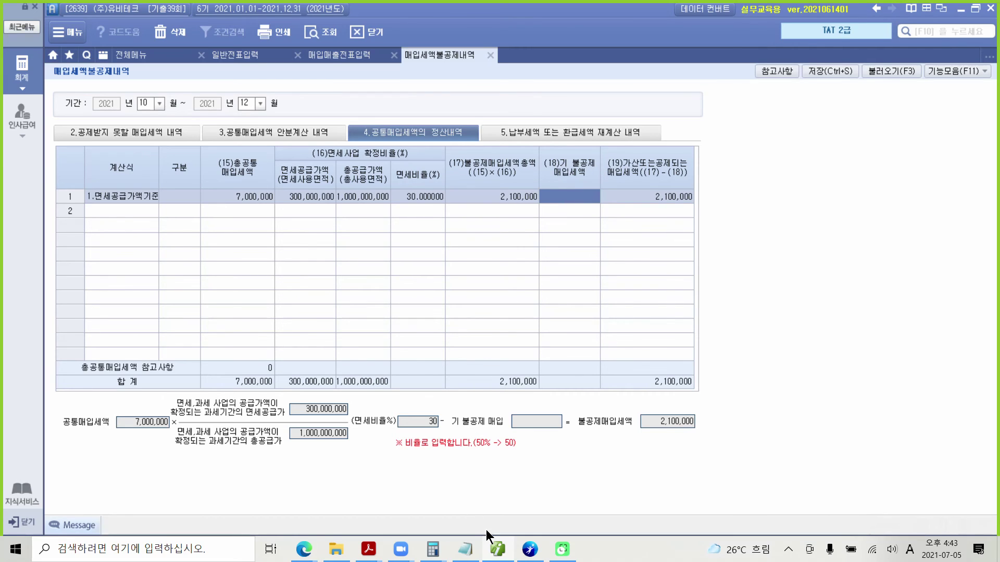
pyautogui.moveTo(369, 549)
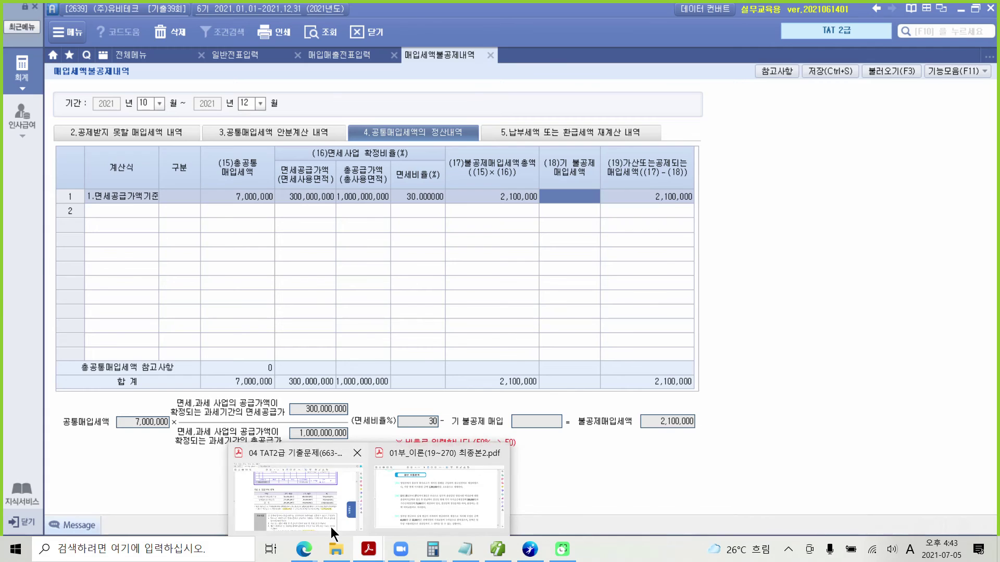
pyautogui.click(330, 527)
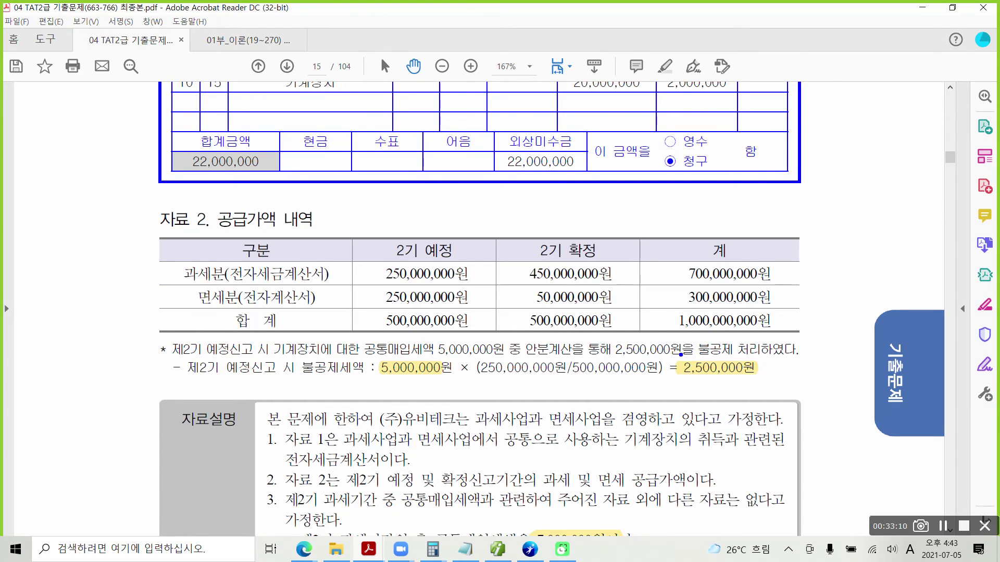
pyautogui.moveTo(428, 359)
pyautogui.mouseDown()
pyautogui.moveTo(605, 359)
pyautogui.moveTo(602, 339)
pyautogui.moveTo(652, 335)
pyautogui.moveTo(683, 344)
pyautogui.moveTo(607, 352)
pyautogui.mouseUp()
pyautogui.moveTo(698, 357); pyautogui.dragTo(815, 357)
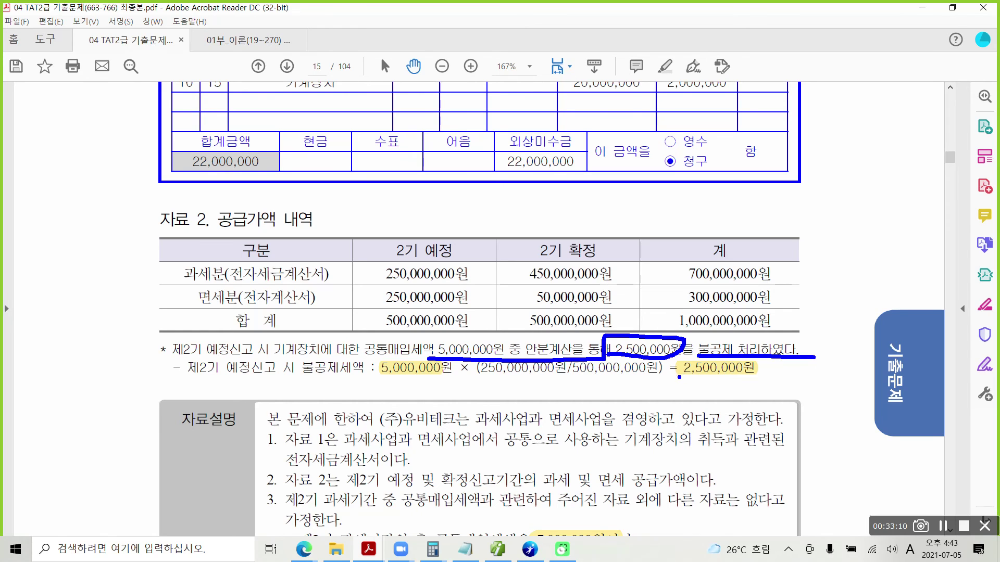
pyautogui.moveTo(678, 375); pyautogui.dragTo(755, 377)
pyautogui.press('Escape')
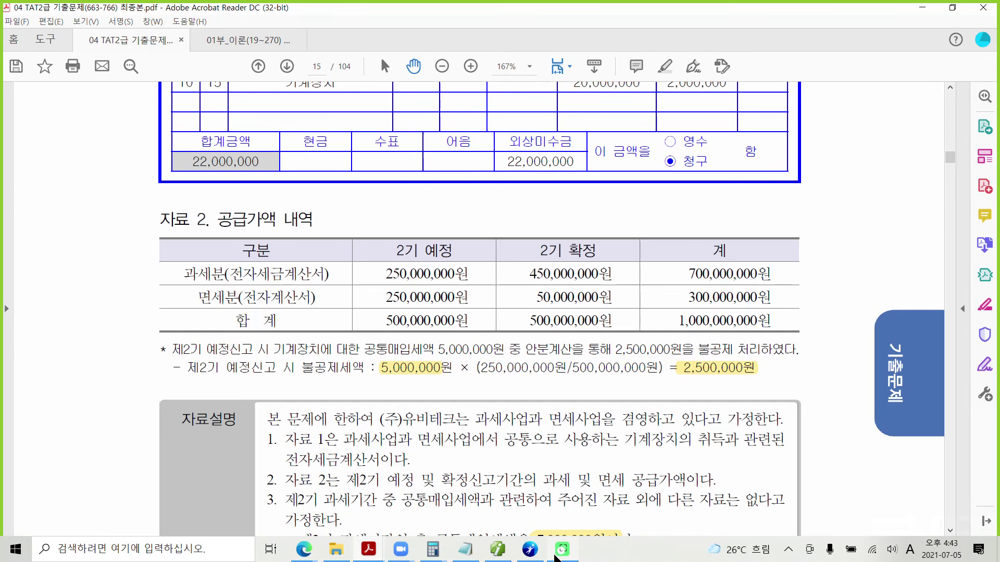
pyautogui.click(498, 549)
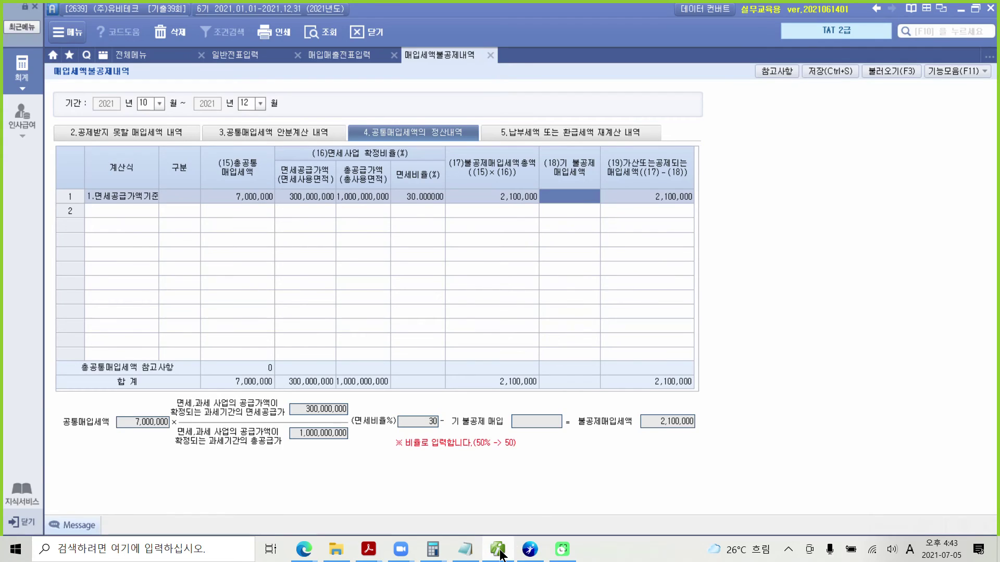
# Record 2,500,000 as already non-deducted input tax, leaving a −400,000 settlement result.
pyautogui.click(567, 194)
pyautogui.write('25,00')
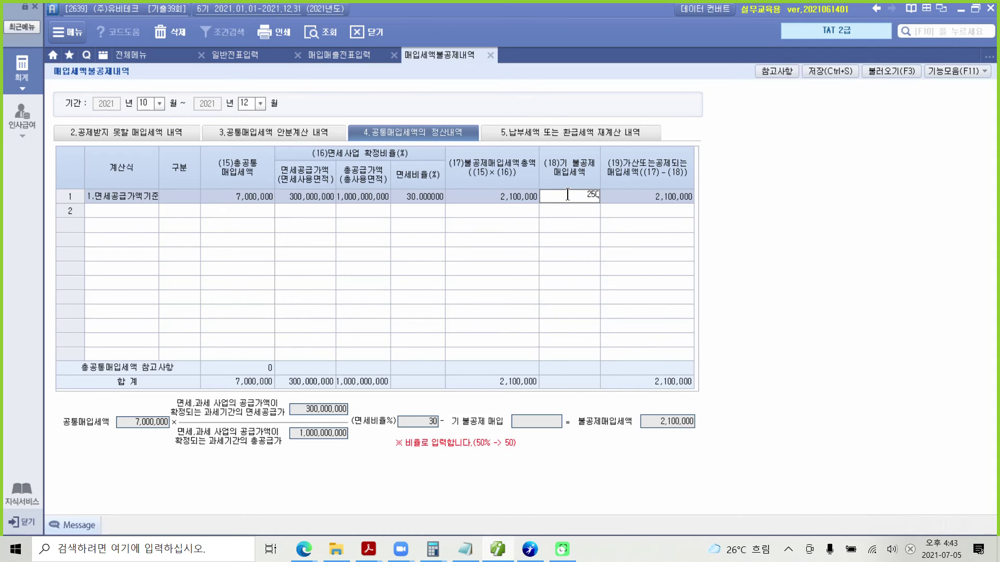
pyautogui.write('0')
pyautogui.write('0')
pyautogui.press('Return')
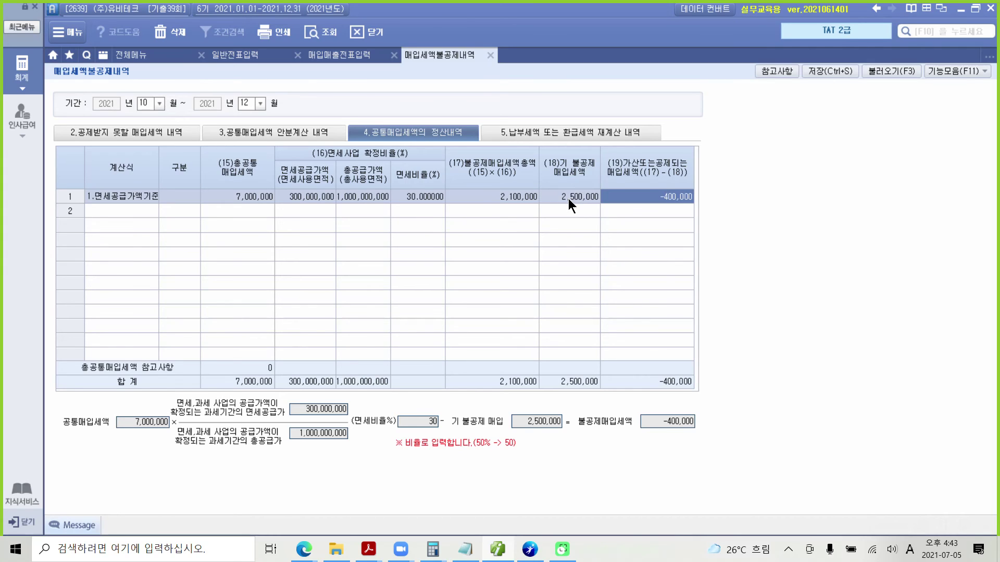
pyautogui.moveTo(605, 183); pyautogui.dragTo(734, 221)
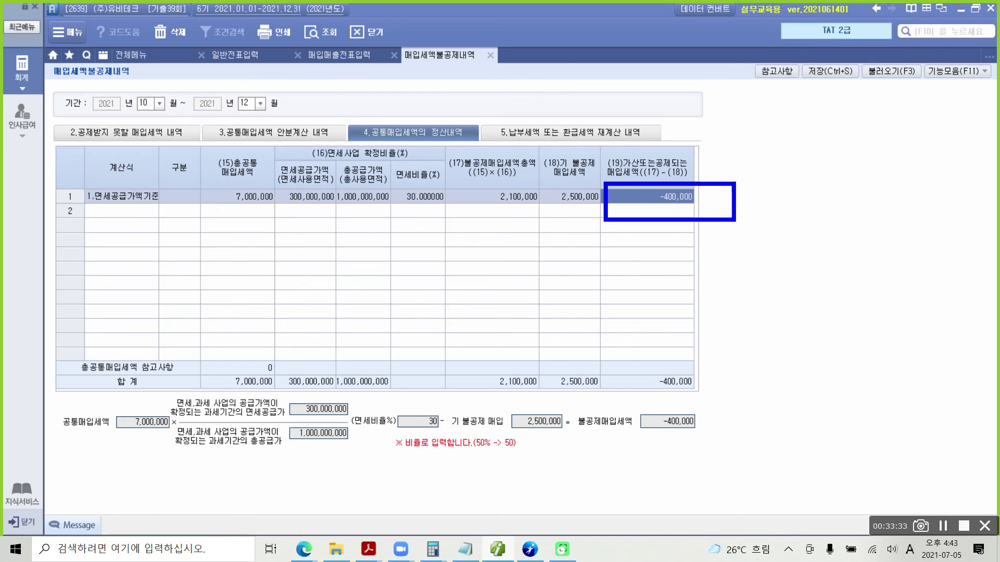
pyautogui.moveTo(254, 212)
pyautogui.mouseDown()
pyautogui.moveTo(222, 215)
pyautogui.moveTo(252, 171)
pyautogui.moveTo(256, 213)
pyautogui.moveTo(396, 211)
pyautogui.mouseUp()
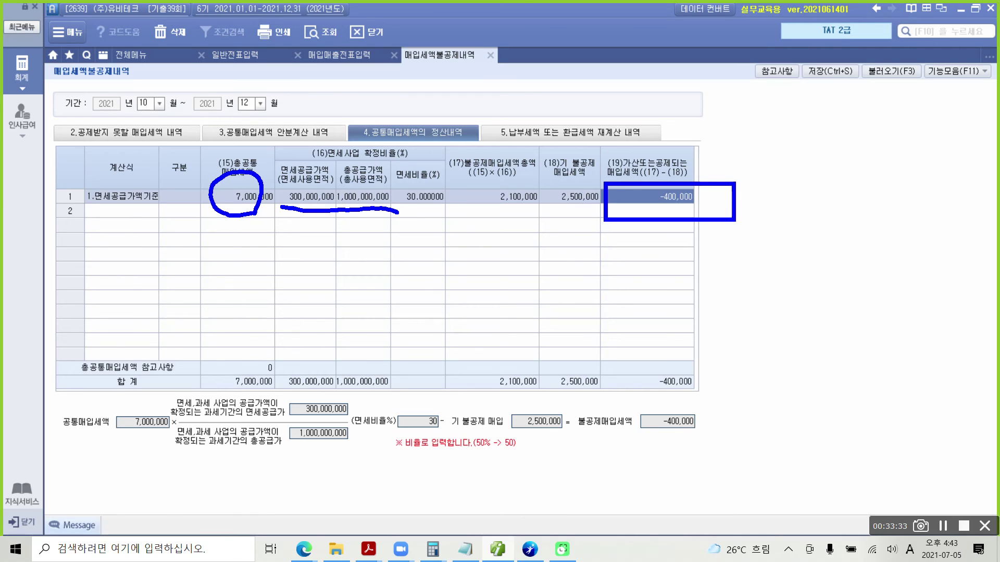
pyautogui.moveTo(481, 210); pyautogui.dragTo(547, 210)
pyautogui.moveTo(557, 212); pyautogui.dragTo(595, 213)
pyautogui.moveTo(736, 202)
pyautogui.mouseDown()
pyautogui.moveTo(812, 192)
pyautogui.moveTo(792, 203)
pyautogui.moveTo(781, 248)
pyautogui.mouseUp()
pyautogui.moveTo(760, 235)
pyautogui.mouseDown()
pyautogui.moveTo(761, 260)
pyautogui.moveTo(793, 255)
pyautogui.mouseUp()
pyautogui.moveTo(765, 283)
pyautogui.mouseDown()
pyautogui.moveTo(789, 295)
pyautogui.moveTo(769, 282)
pyautogui.mouseUp()
pyautogui.moveTo(803, 231); pyautogui.dragTo(804, 276)
pyautogui.moveTo(817, 258)
pyautogui.mouseDown()
pyautogui.moveTo(830, 279)
pyautogui.moveTo(839, 254)
pyautogui.mouseUp()
pyautogui.moveTo(847, 240); pyautogui.dragTo(849, 280)
pyautogui.moveTo(859, 223); pyautogui.dragTo(865, 299)
pyautogui.moveTo(761, 327); pyautogui.dragTo(762, 359)
pyautogui.moveTo(798, 312)
pyautogui.mouseDown()
pyautogui.moveTo(796, 336)
pyautogui.moveTo(776, 348)
pyautogui.mouseUp()
pyautogui.moveTo(809, 306); pyautogui.dragTo(815, 352)
pyautogui.moveTo(817, 333)
pyautogui.mouseDown()
pyautogui.moveTo(833, 325)
pyautogui.moveTo(800, 393)
pyautogui.moveTo(826, 386)
pyautogui.mouseUp()
pyautogui.moveTo(847, 307)
pyautogui.mouseDown()
pyautogui.moveTo(833, 318)
pyautogui.moveTo(846, 309)
pyautogui.mouseUp()
pyautogui.moveTo(831, 347)
pyautogui.mouseDown()
pyautogui.moveTo(870, 330)
pyautogui.moveTo(853, 365)
pyautogui.moveTo(870, 380)
pyautogui.mouseUp()
pyautogui.moveTo(881, 295)
pyautogui.mouseDown()
pyautogui.moveTo(875, 321)
pyautogui.moveTo(887, 315)
pyautogui.mouseUp()
pyautogui.moveTo(873, 347)
pyautogui.mouseDown()
pyautogui.moveTo(900, 325)
pyautogui.moveTo(897, 372)
pyautogui.mouseUp()
pyautogui.moveTo(917, 298); pyautogui.dragTo(914, 302)
pyautogui.moveTo(932, 277)
pyautogui.mouseDown()
pyautogui.moveTo(943, 315)
pyautogui.moveTo(920, 355)
pyautogui.mouseUp()
pyautogui.moveTo(927, 341); pyautogui.dragTo(942, 346)
pyautogui.moveTo(947, 341); pyautogui.dragTo(967, 354)
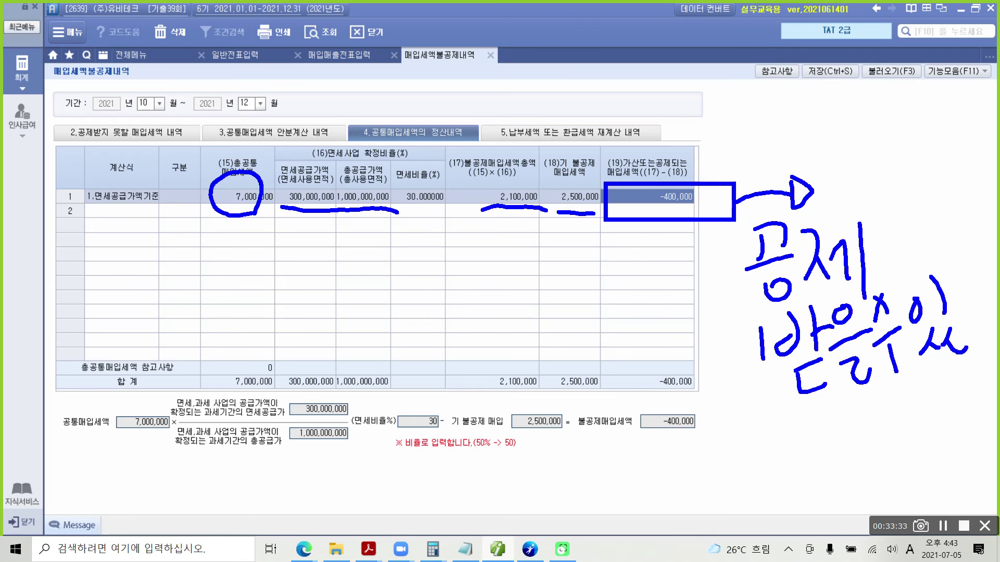
pyautogui.moveTo(965, 275); pyautogui.dragTo(952, 294)
pyautogui.moveTo(955, 274); pyautogui.dragTo(976, 312)
pyautogui.moveTo(982, 250); pyautogui.dragTo(986, 333)
pyautogui.moveTo(979, 286); pyautogui.dragTo(999, 280)
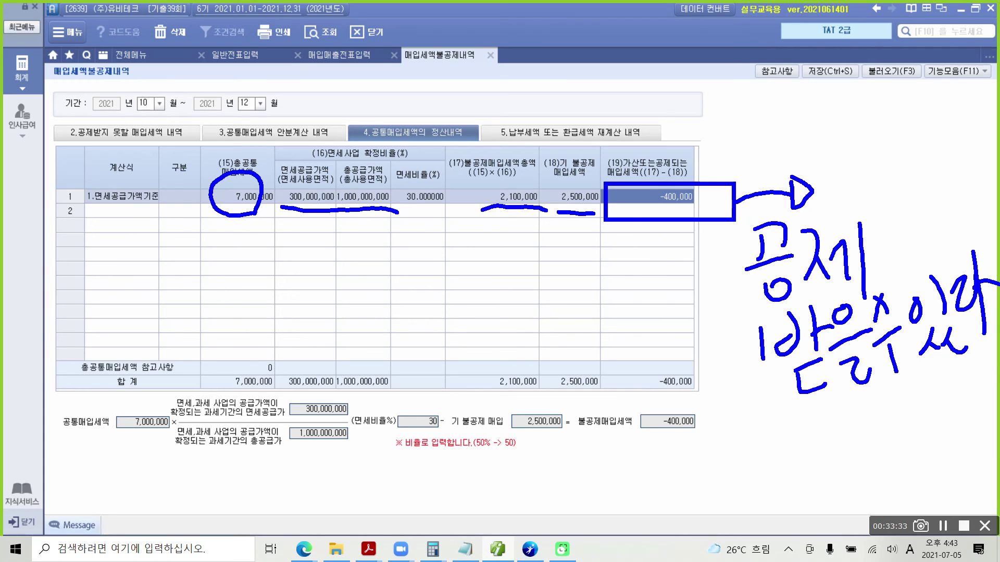
pyautogui.moveTo(573, 216)
pyautogui.mouseDown()
pyautogui.moveTo(576, 168)
pyautogui.moveTo(596, 200)
pyautogui.mouseUp()
pyautogui.moveTo(572, 222); pyautogui.dragTo(567, 276)
pyautogui.moveTo(534, 290)
pyautogui.mouseDown()
pyautogui.moveTo(558, 281)
pyautogui.moveTo(566, 296)
pyautogui.mouseUp()
pyautogui.moveTo(566, 277)
pyautogui.mouseDown()
pyautogui.moveTo(562, 332)
pyautogui.moveTo(577, 348)
pyautogui.moveTo(600, 309)
pyautogui.moveTo(606, 321)
pyautogui.mouseUp()
pyautogui.moveTo(614, 301)
pyautogui.mouseDown()
pyautogui.moveTo(629, 281)
pyautogui.moveTo(632, 317)
pyautogui.mouseUp()
pyautogui.moveTo(617, 337)
pyautogui.mouseDown()
pyautogui.moveTo(613, 351)
pyautogui.moveTo(629, 343)
pyautogui.mouseUp()
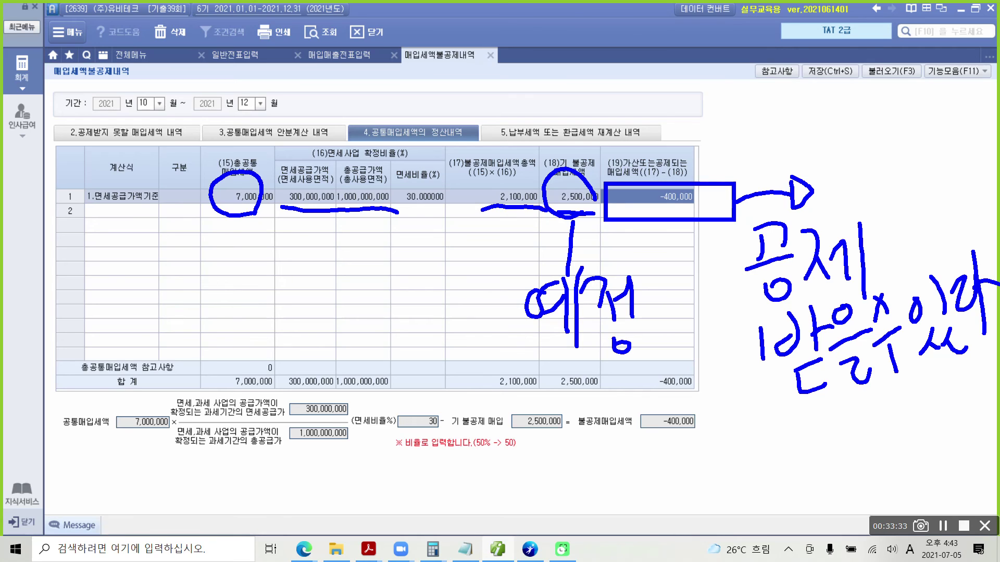
# Circle the 30% ratio, 2,100,000, 2,500,000 and −400,000 figures with the on-screen pen.
pyautogui.moveTo(433, 457)
pyautogui.mouseDown()
pyautogui.moveTo(399, 447)
pyautogui.moveTo(443, 452)
pyautogui.moveTo(440, 461)
pyautogui.mouseUp()
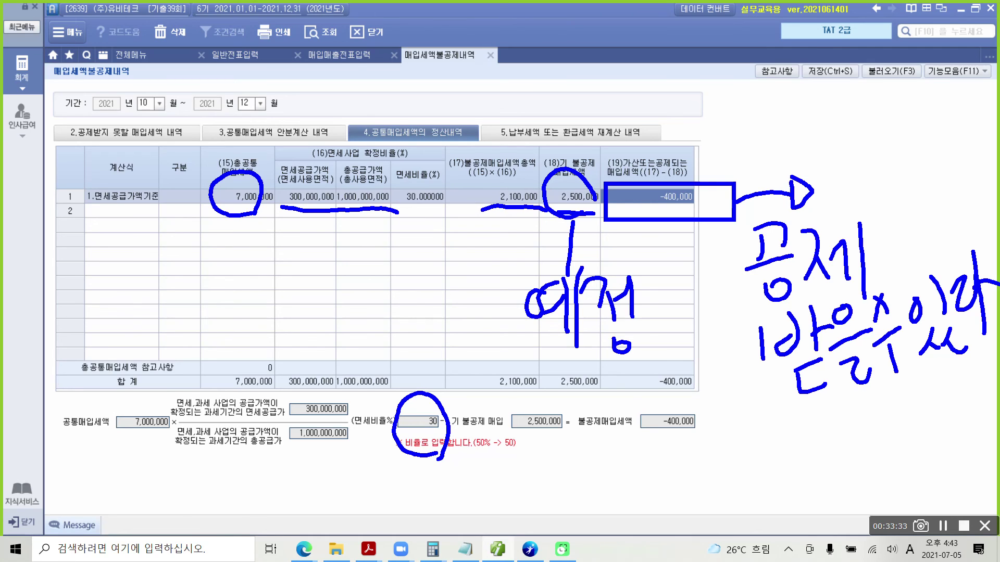
pyautogui.moveTo(484, 212)
pyautogui.mouseDown()
pyautogui.moveTo(471, 215)
pyautogui.moveTo(543, 209)
pyautogui.mouseUp()
pyautogui.moveTo(548, 446)
pyautogui.mouseDown()
pyautogui.moveTo(570, 433)
pyautogui.moveTo(563, 454)
pyautogui.mouseUp()
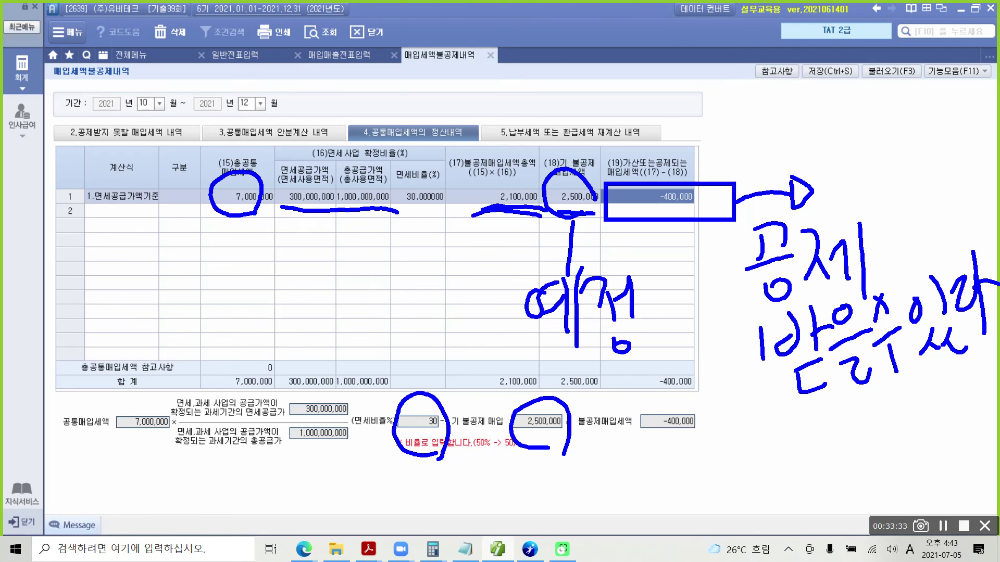
pyautogui.moveTo(688, 463)
pyautogui.mouseDown()
pyautogui.moveTo(626, 412)
pyautogui.moveTo(701, 444)
pyautogui.mouseUp()
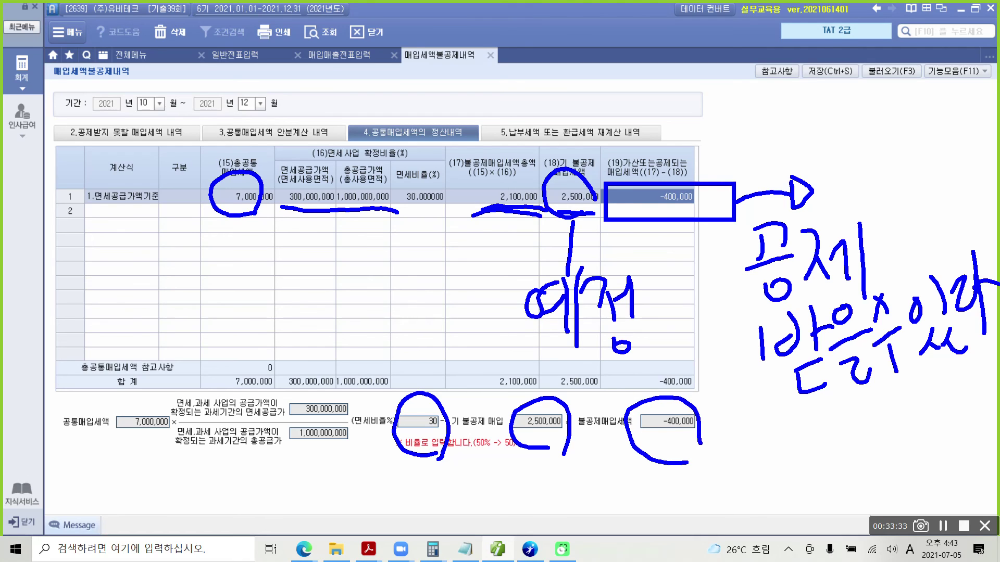
pyautogui.moveTo(726, 251)
pyautogui.mouseDown()
pyautogui.moveTo(711, 339)
pyautogui.moveTo(781, 400)
pyautogui.mouseUp()
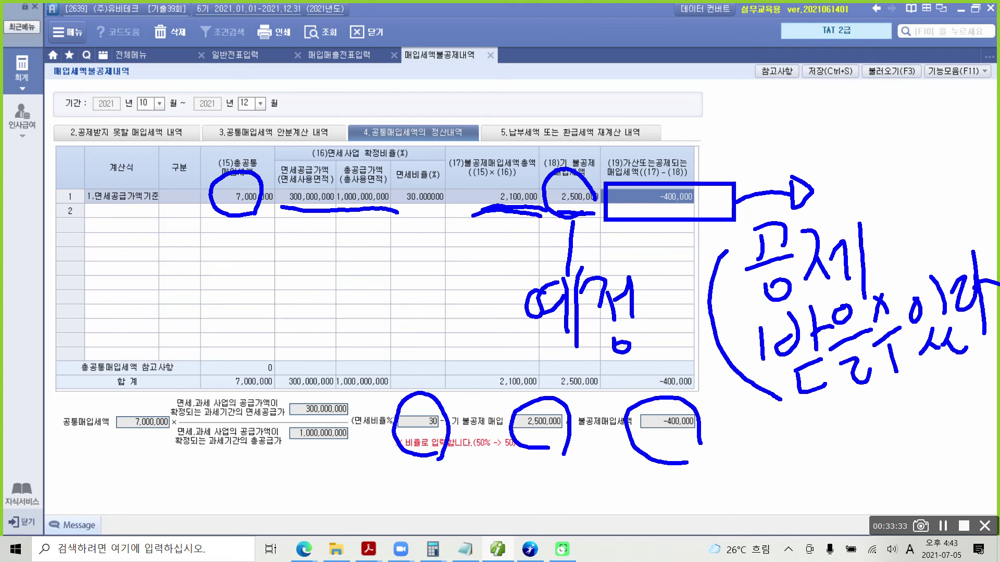
# Handwrite the account note 부가세대급금, then save the settlement entries and confirm.
pyautogui.moveTo(744, 416); pyautogui.dragTo(745, 452)
pyautogui.moveTo(769, 405)
pyautogui.mouseDown()
pyautogui.moveTo(745, 453)
pyautogui.moveTo(766, 432)
pyautogui.mouseUp()
pyautogui.moveTo(730, 464)
pyautogui.mouseDown()
pyautogui.moveTo(772, 461)
pyautogui.moveTo(756, 486)
pyautogui.mouseUp()
pyautogui.moveTo(773, 435); pyautogui.dragTo(775, 468)
pyautogui.moveTo(803, 424); pyautogui.dragTo(804, 471)
pyautogui.moveTo(805, 449); pyautogui.dragTo(819, 455)
pyautogui.moveTo(828, 444); pyautogui.dragTo(842, 465)
pyautogui.moveTo(858, 422)
pyautogui.mouseDown()
pyautogui.moveTo(859, 472)
pyautogui.moveTo(885, 457)
pyautogui.mouseUp()
pyautogui.moveTo(881, 411)
pyautogui.mouseDown()
pyautogui.moveTo(885, 462)
pyautogui.moveTo(893, 440)
pyautogui.mouseUp()
pyautogui.moveTo(891, 434); pyautogui.dragTo(897, 475)
pyautogui.moveTo(901, 411)
pyautogui.mouseDown()
pyautogui.moveTo(928, 428)
pyautogui.moveTo(917, 468)
pyautogui.mouseUp()
pyautogui.moveTo(919, 433); pyautogui.dragTo(933, 460)
pyautogui.moveTo(932, 399); pyautogui.dragTo(951, 435)
pyautogui.moveTo(940, 432)
pyautogui.mouseDown()
pyautogui.moveTo(961, 423)
pyautogui.moveTo(946, 462)
pyautogui.mouseUp()
pyautogui.moveTo(948, 441); pyautogui.dragTo(967, 466)
pyautogui.moveTo(746, 492); pyautogui.dragTo(952, 483)
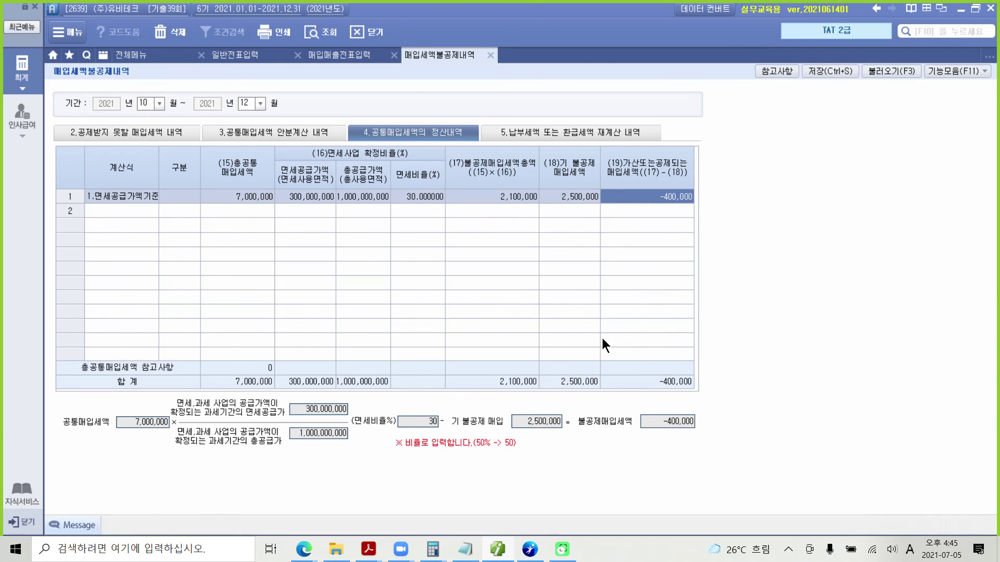
pyautogui.click(828, 71)
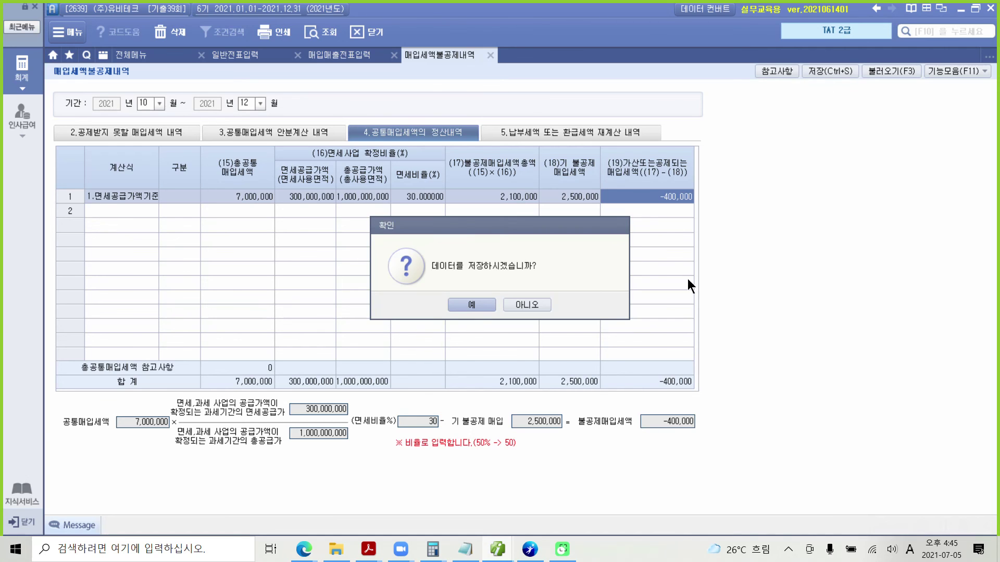
pyautogui.click(470, 303)
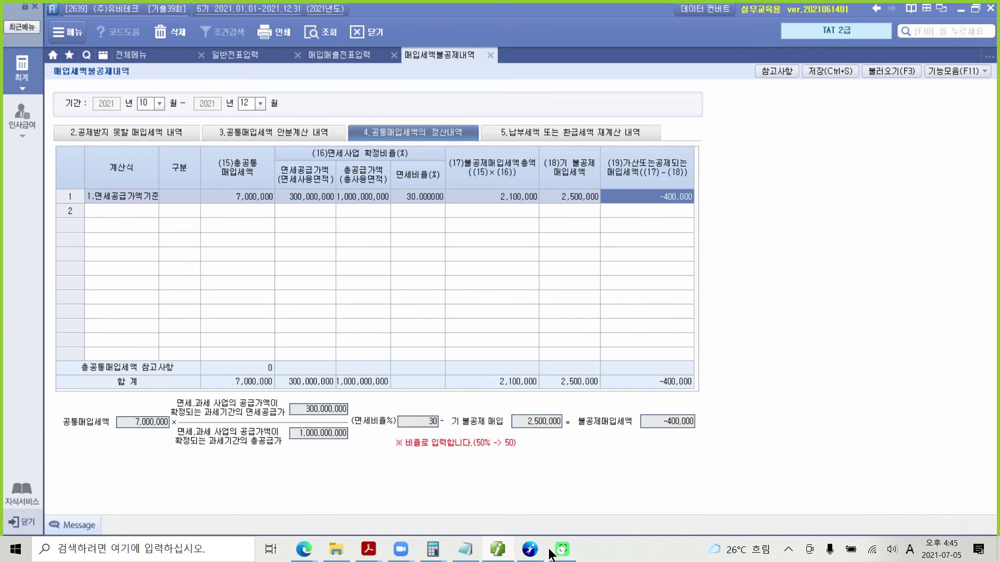
# Highlight question numbers 2 and 3 and the phrase '12월 31일자로' in yellow on the exam page.
pyautogui.click(495, 556)
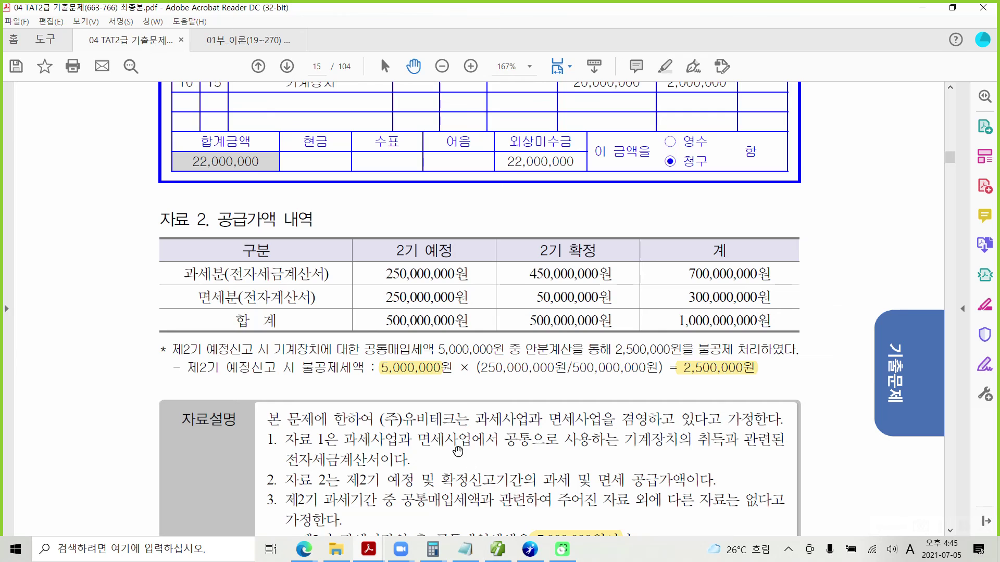
pyautogui.scroll(-3, 458, 455)
pyautogui.scroll(-3, 458, 454)
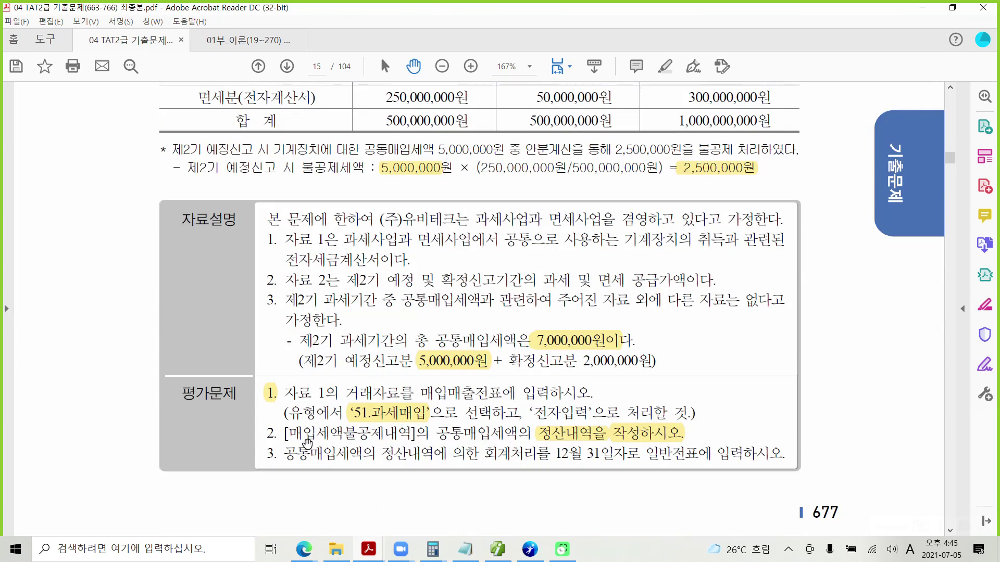
pyautogui.moveTo(273, 440); pyautogui.dragTo(266, 436)
pyautogui.rightClick(271, 437)
pyautogui.click(318, 367)
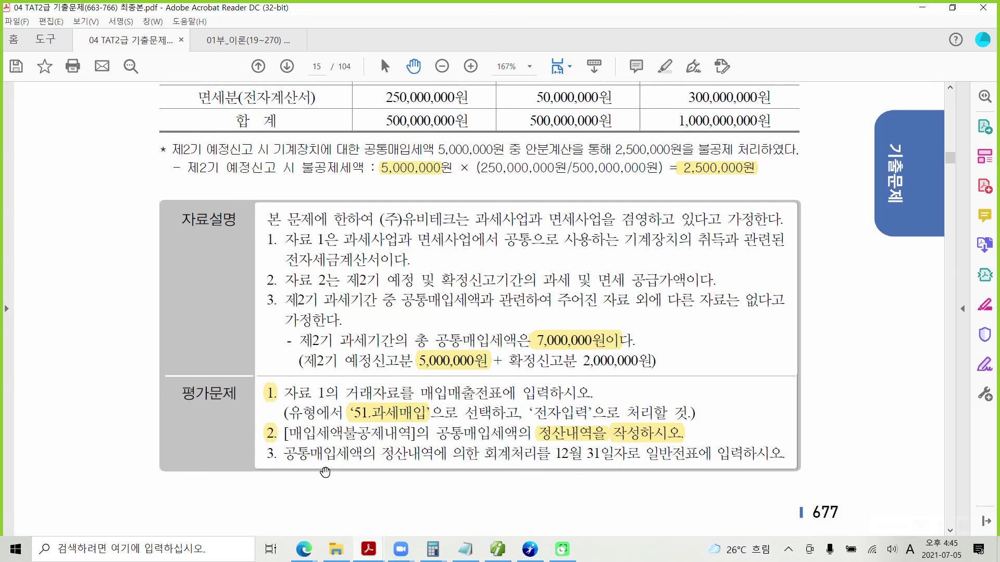
pyautogui.moveTo(265, 457); pyautogui.dragTo(276, 458)
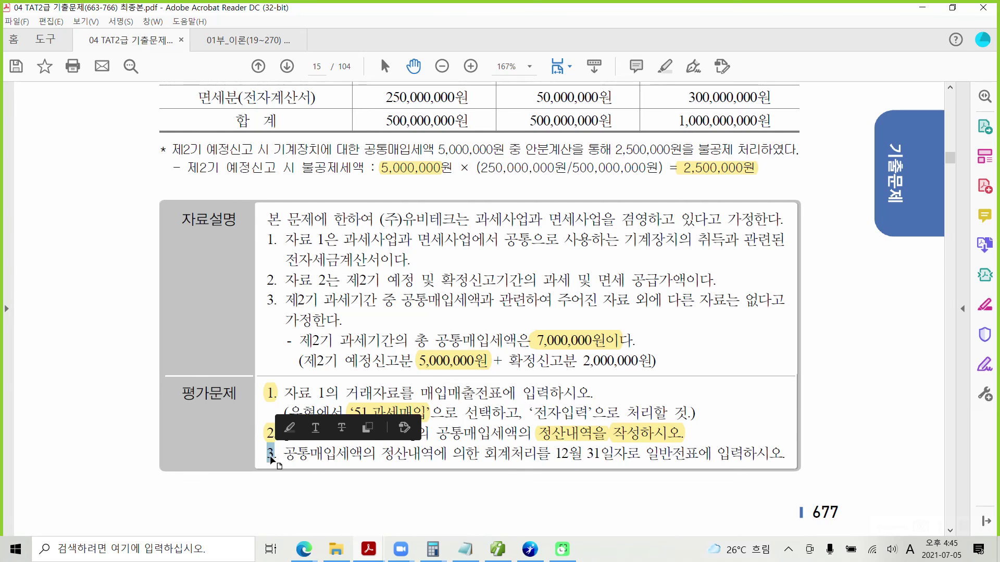
pyautogui.rightClick(279, 472)
pyautogui.click(318, 390)
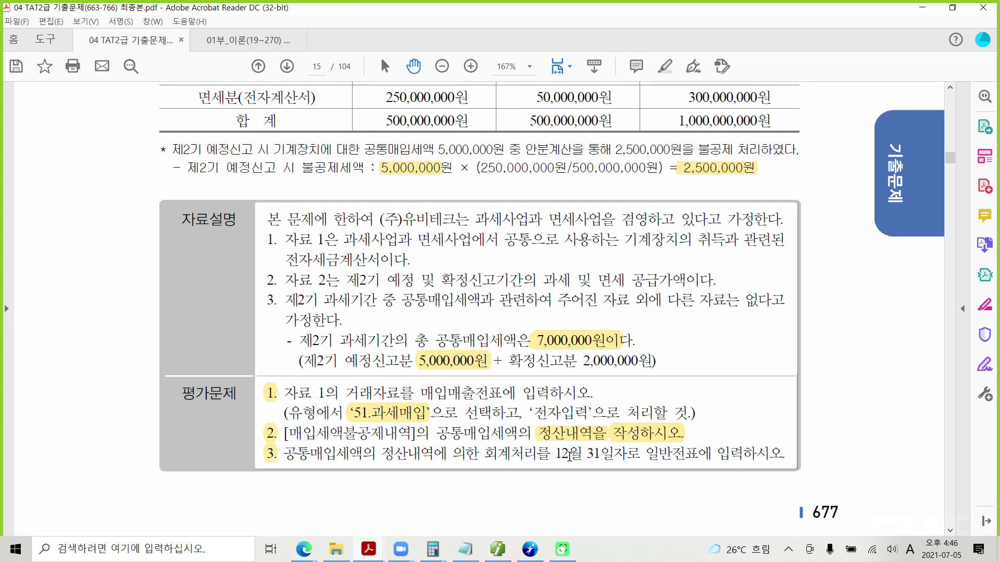
pyautogui.moveTo(555, 455); pyautogui.dragTo(639, 455)
pyautogui.rightClick(616, 454)
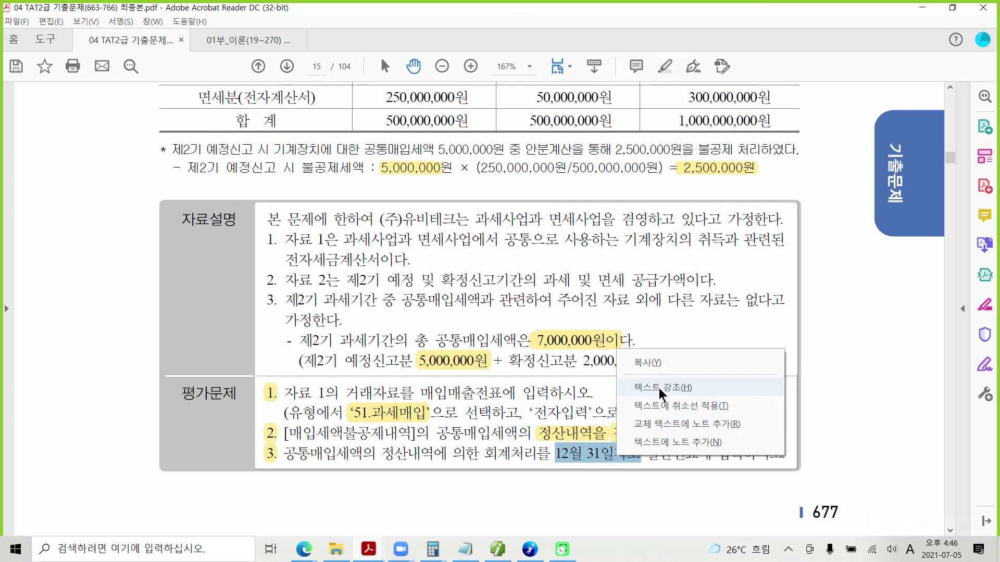
pyautogui.click(671, 387)
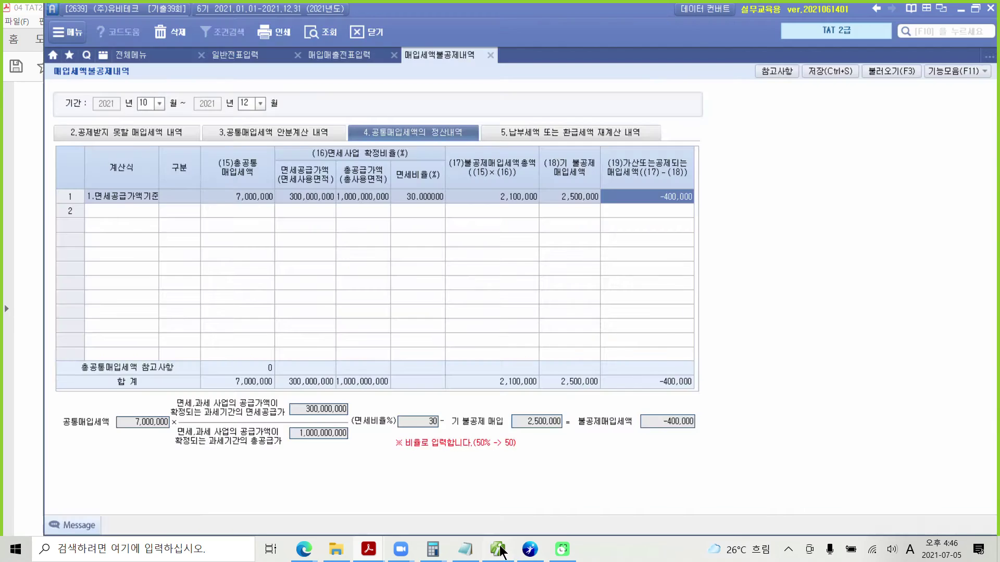
# Start a 12/31 general journal entry with a 400,000 debit to 135 부가세대급금.
pyautogui.click(498, 550)
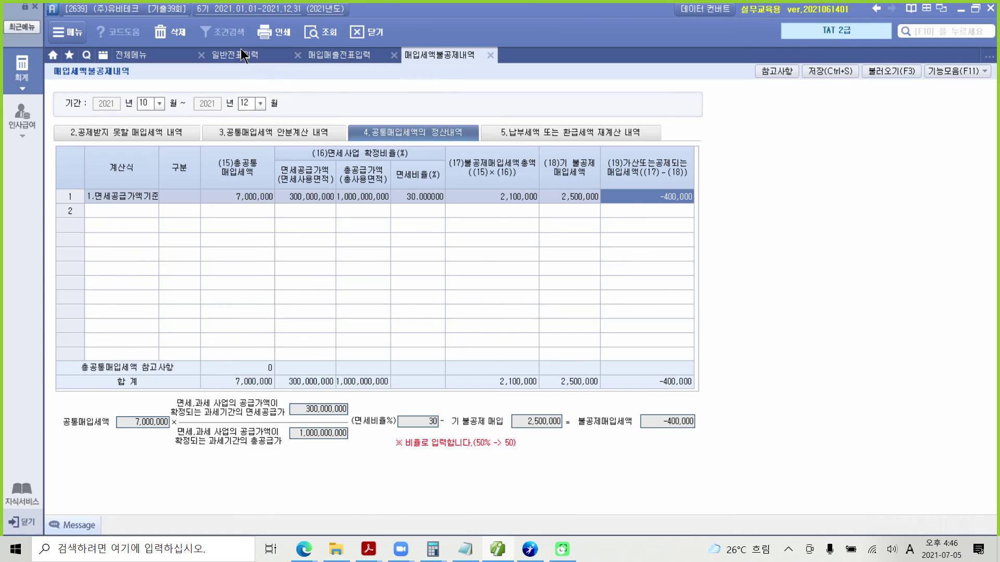
pyautogui.click(242, 55)
pyautogui.click(140, 100)
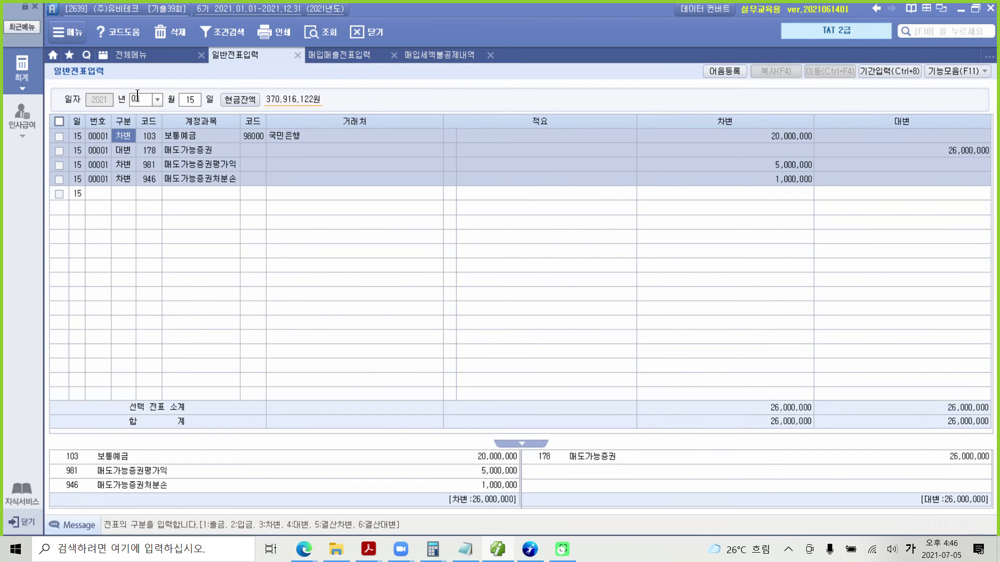
pyautogui.write('12')
pyautogui.press('Return')
pyautogui.write('31')
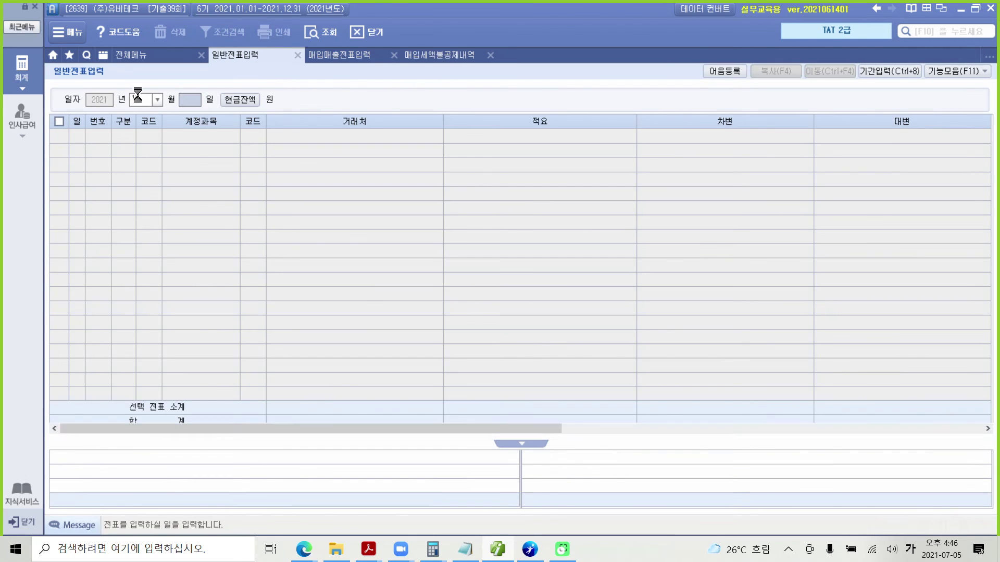
pyautogui.press('Return')
pyautogui.write('3')
pyautogui.press('Return')
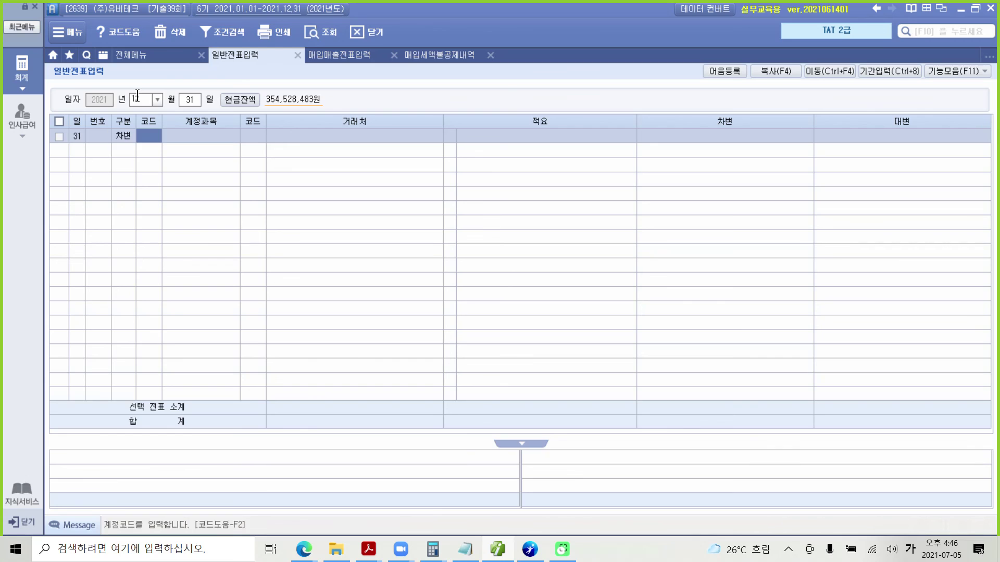
pyautogui.write('부가')
pyautogui.press('Return')
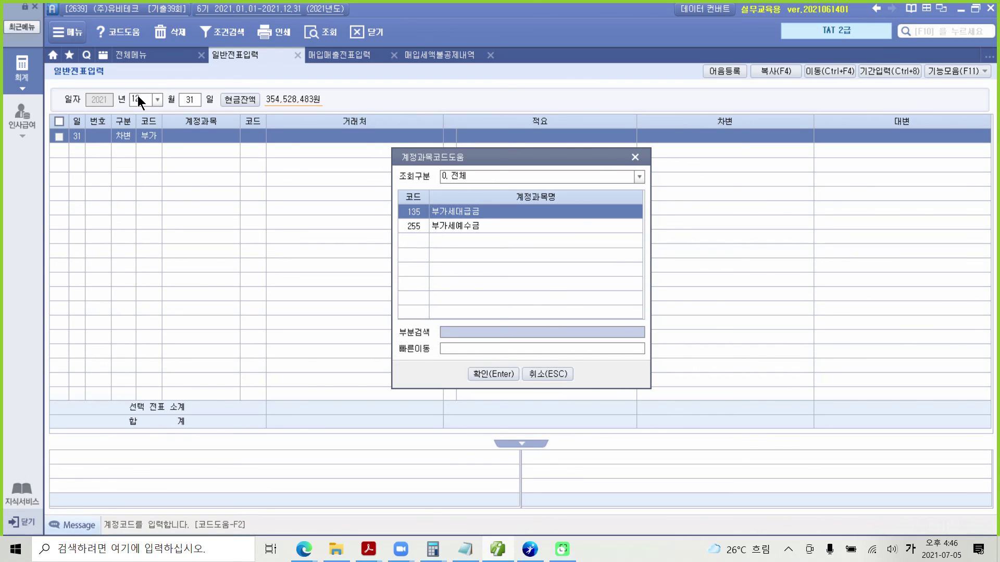
pyautogui.press('Return')
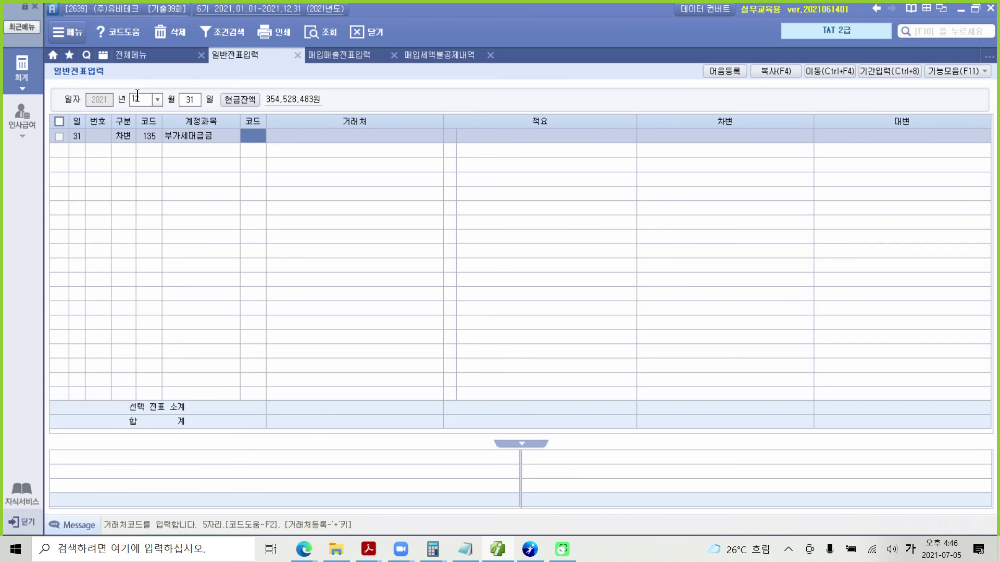
pyautogui.press('Return')
pyautogui.press('Return')
pyautogui.press('Return')
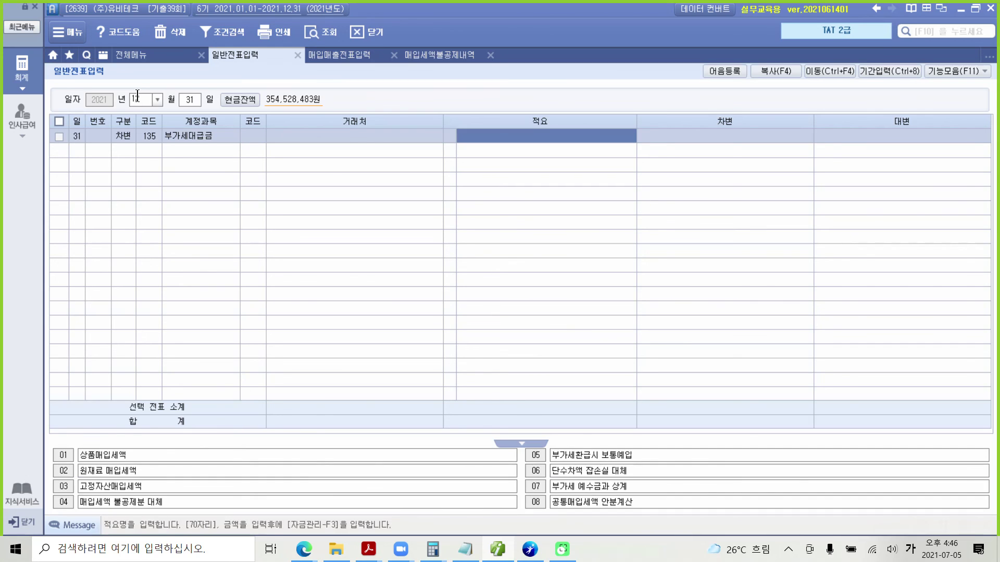
pyautogui.write('4000000')
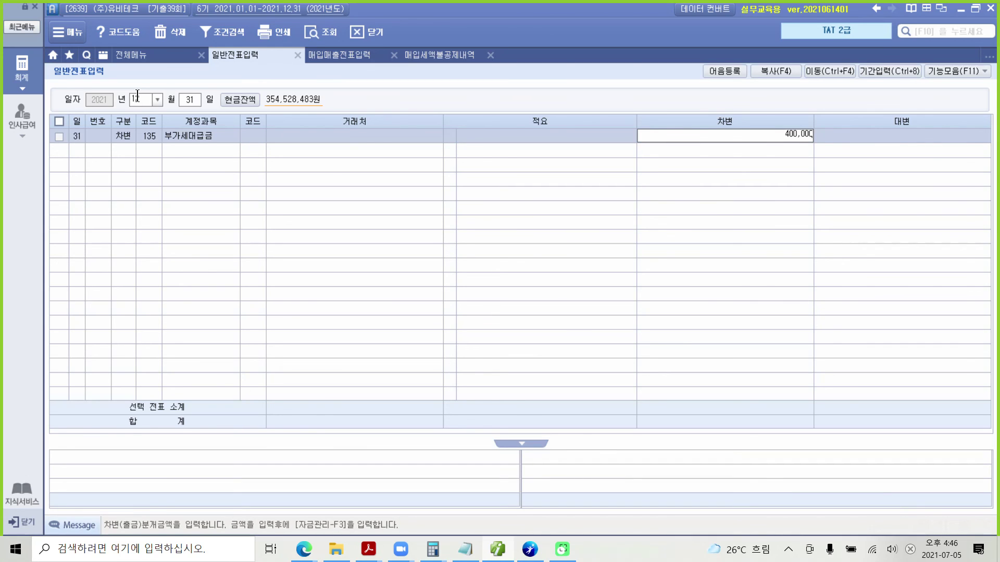
pyautogui.press('Return')
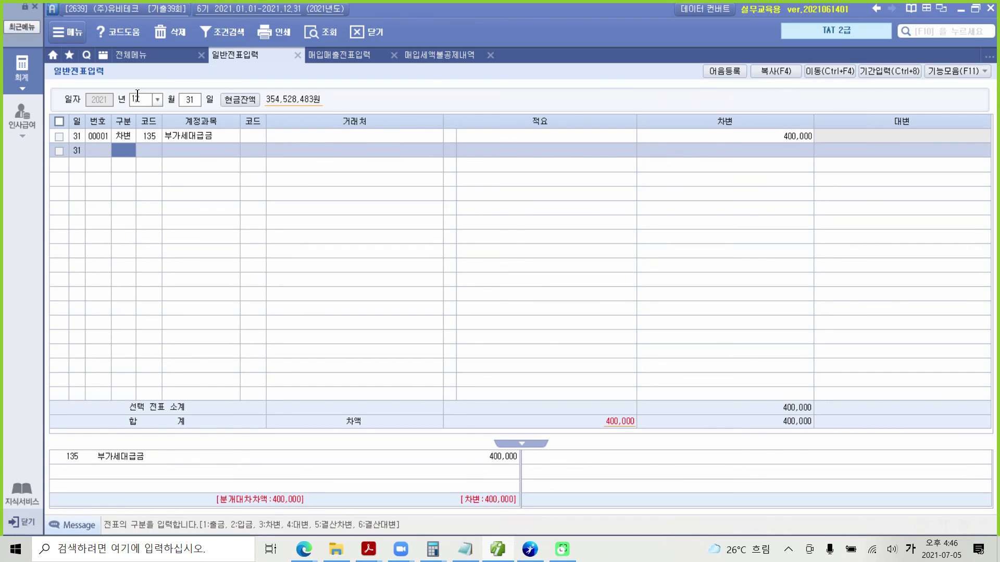
# Add the 400,000 credit to 206 기계장치 to balance the entry.
pyautogui.press('4')
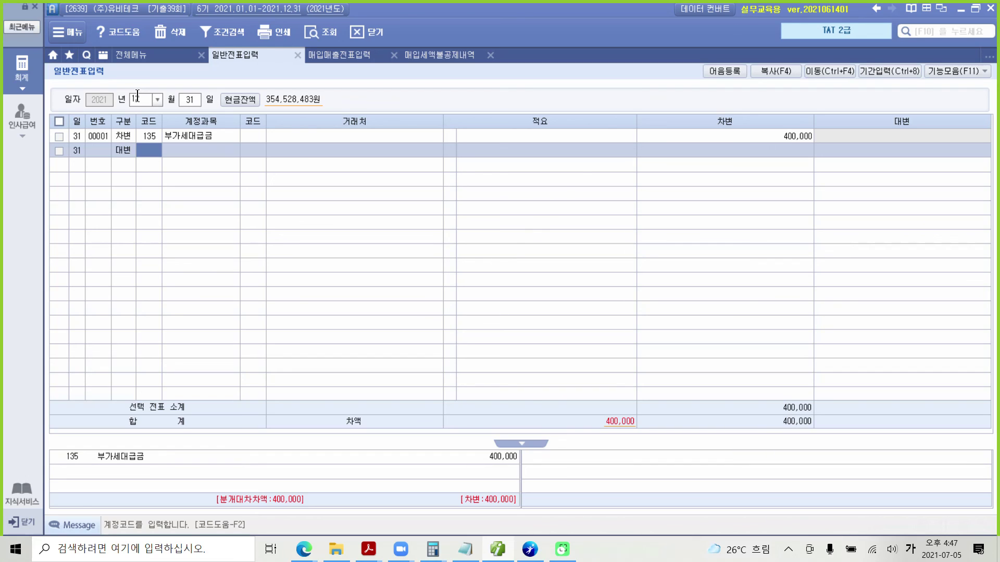
pyautogui.write('기계')
pyautogui.press('Return')
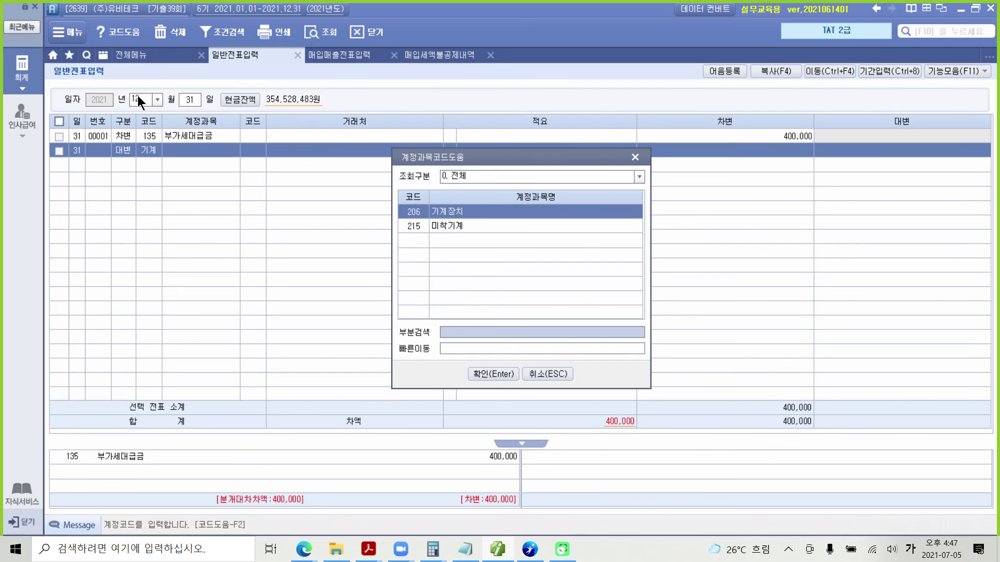
pyautogui.press('Return')
pyautogui.press('Return')
pyautogui.press('Return')
pyautogui.press('Return')
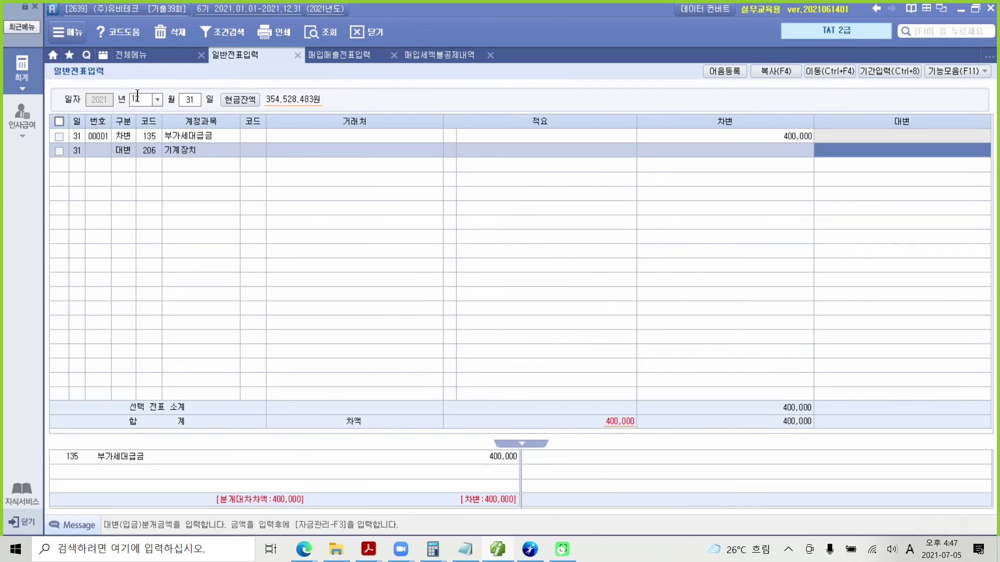
pyautogui.write('4000000')
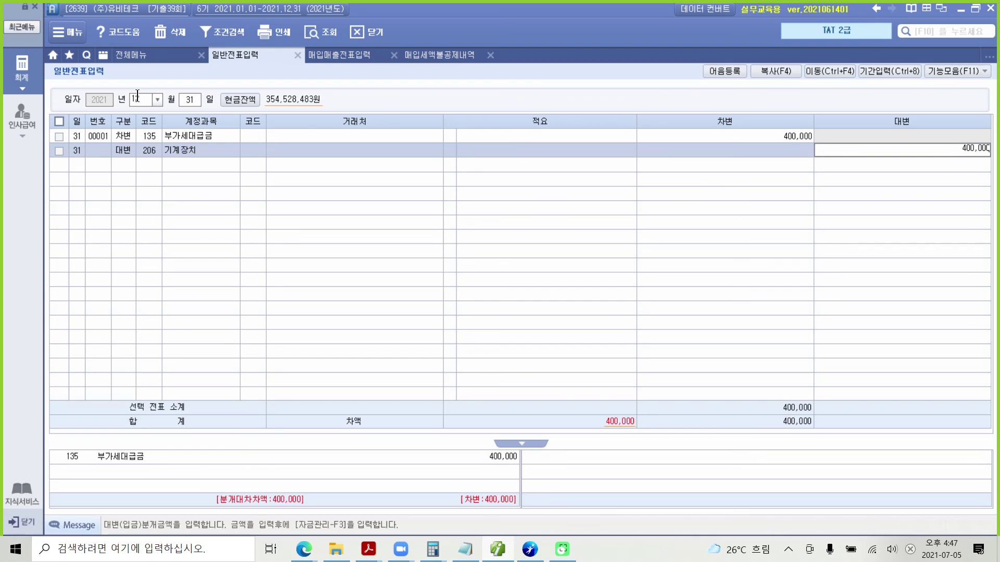
pyautogui.press('Return')
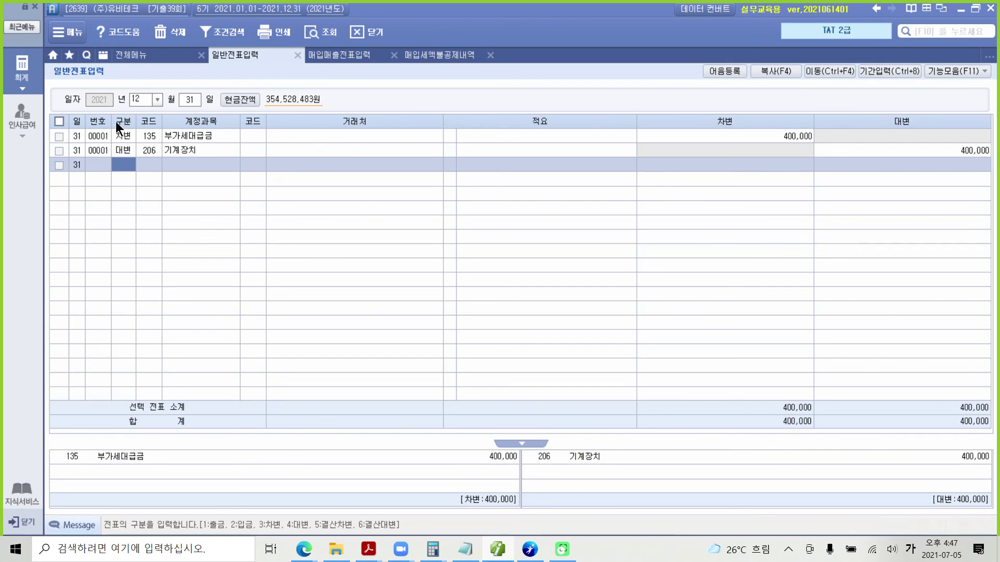
pyautogui.press('Up')
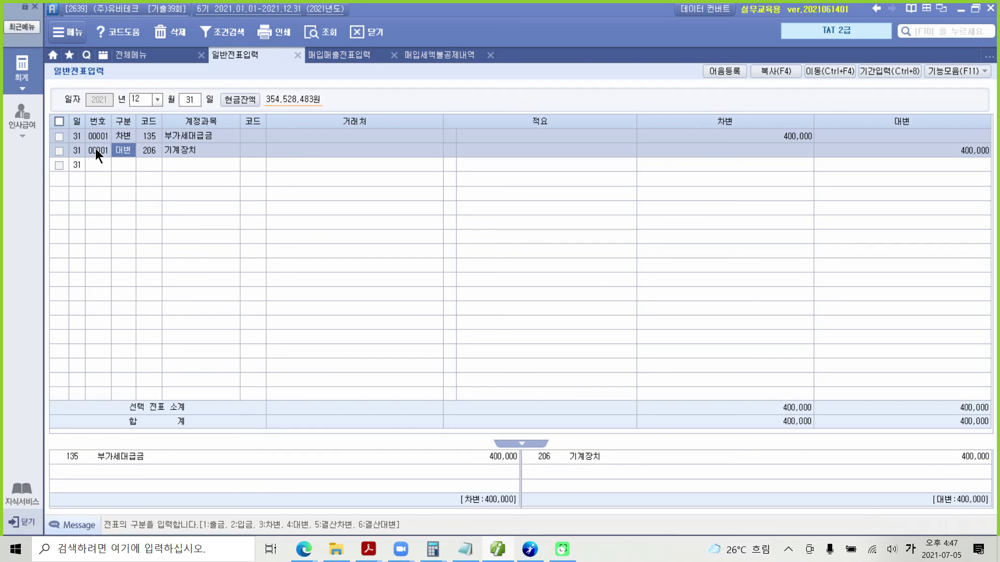
# Box and underline the three evaluation questions on the exam page, then bring the PDF back in front.
pyautogui.click(494, 550)
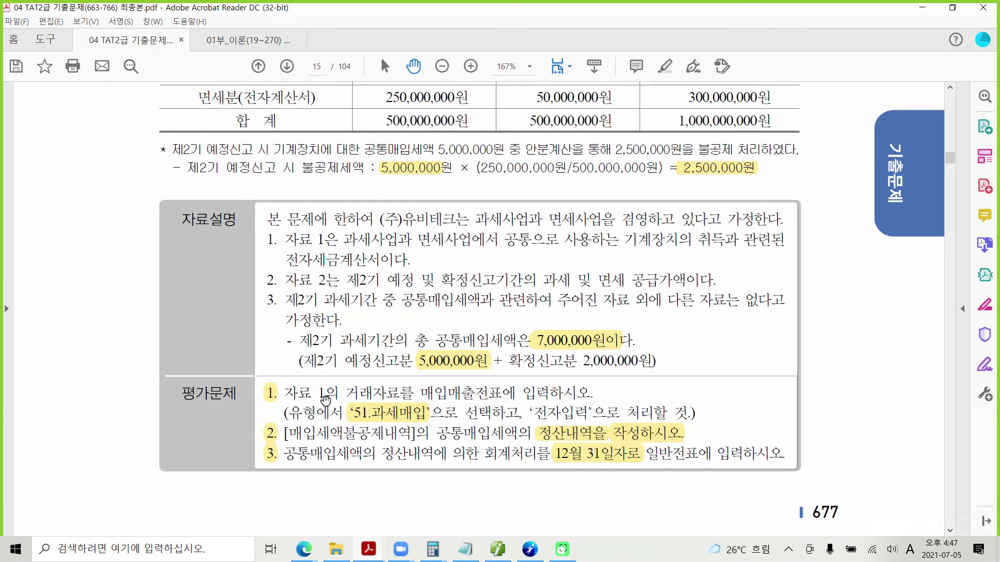
pyautogui.moveTo(250, 376); pyautogui.dragTo(293, 465)
pyautogui.moveTo(268, 404); pyautogui.dragTo(280, 403)
pyautogui.moveTo(266, 441); pyautogui.dragTo(280, 459)
pyautogui.press('Escape')
pyautogui.click(498, 551)
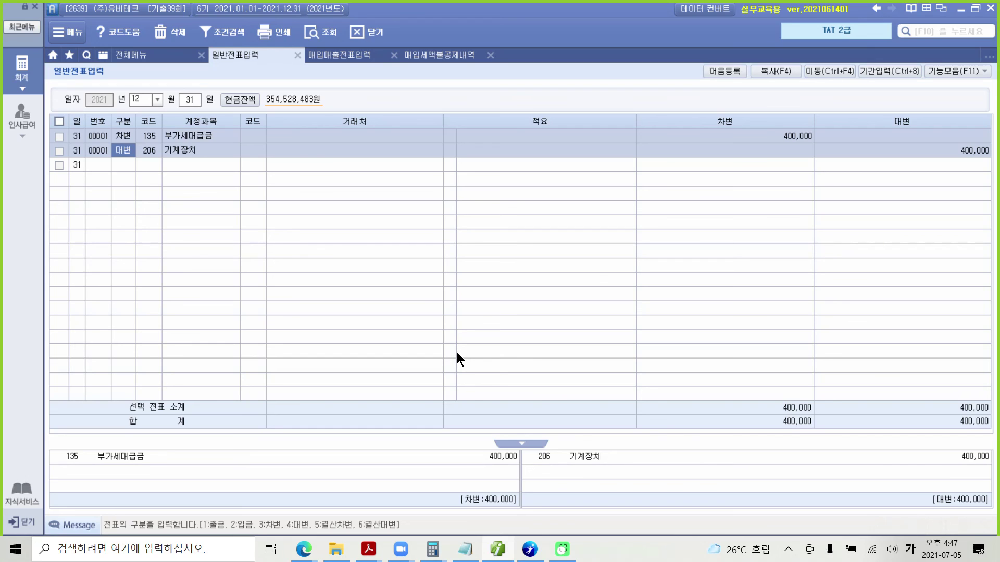
pyautogui.moveTo(530, 553)
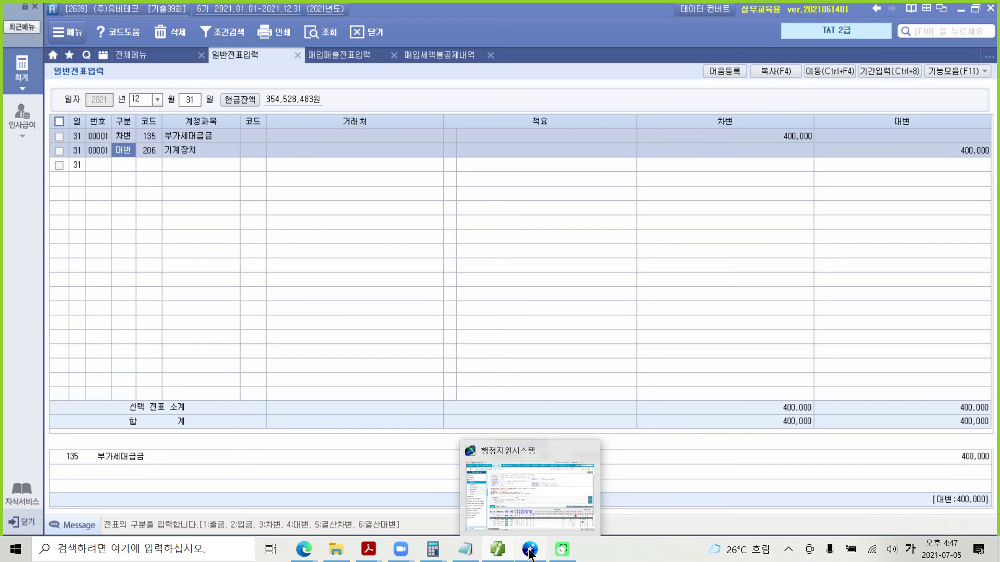
pyautogui.click(497, 551)
pyautogui.moveTo(371, 556)
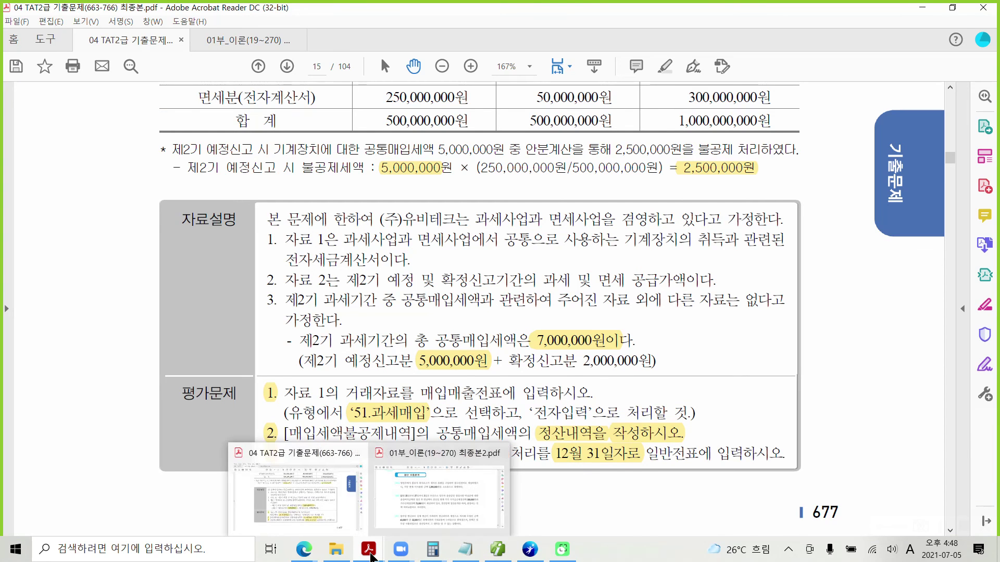